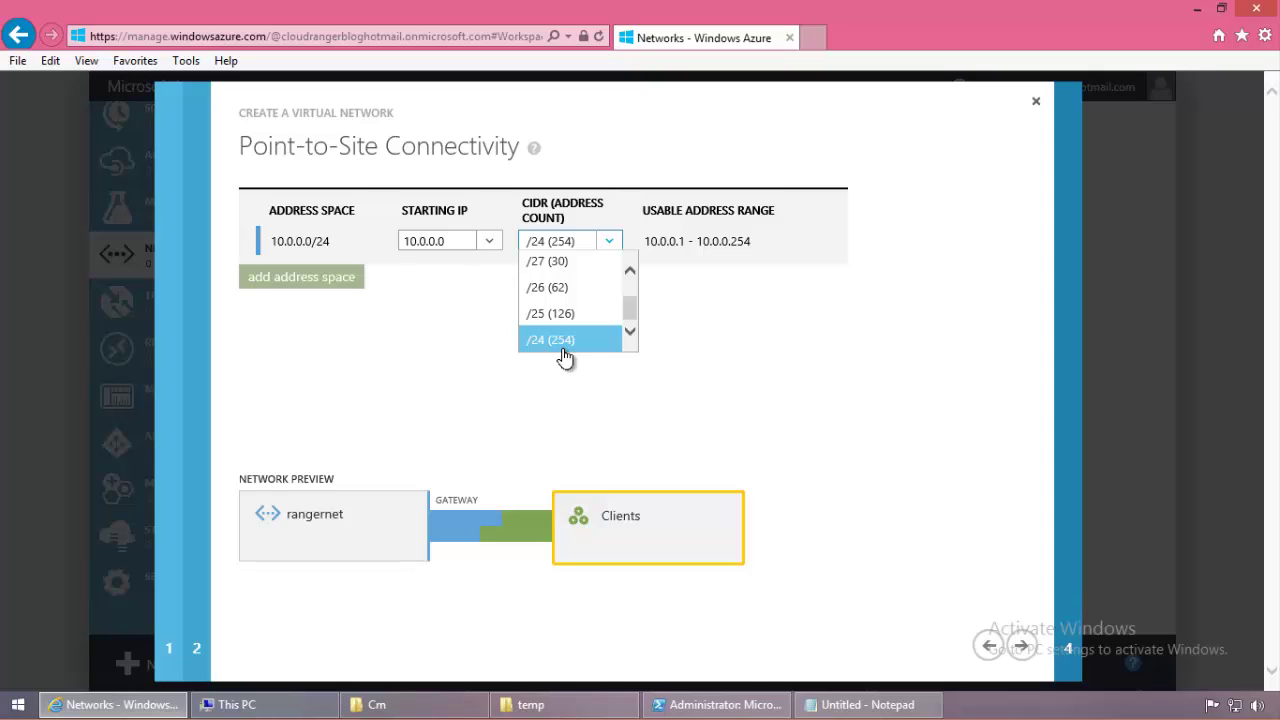
Step: Choose /29 (6) as the point-to-site client address block, giving 10.0.0.1–10.0.0.6
{"action": "scroll", "coordinate": [636, 317], "scroll_direction": "up", "scroll_amount": 1}
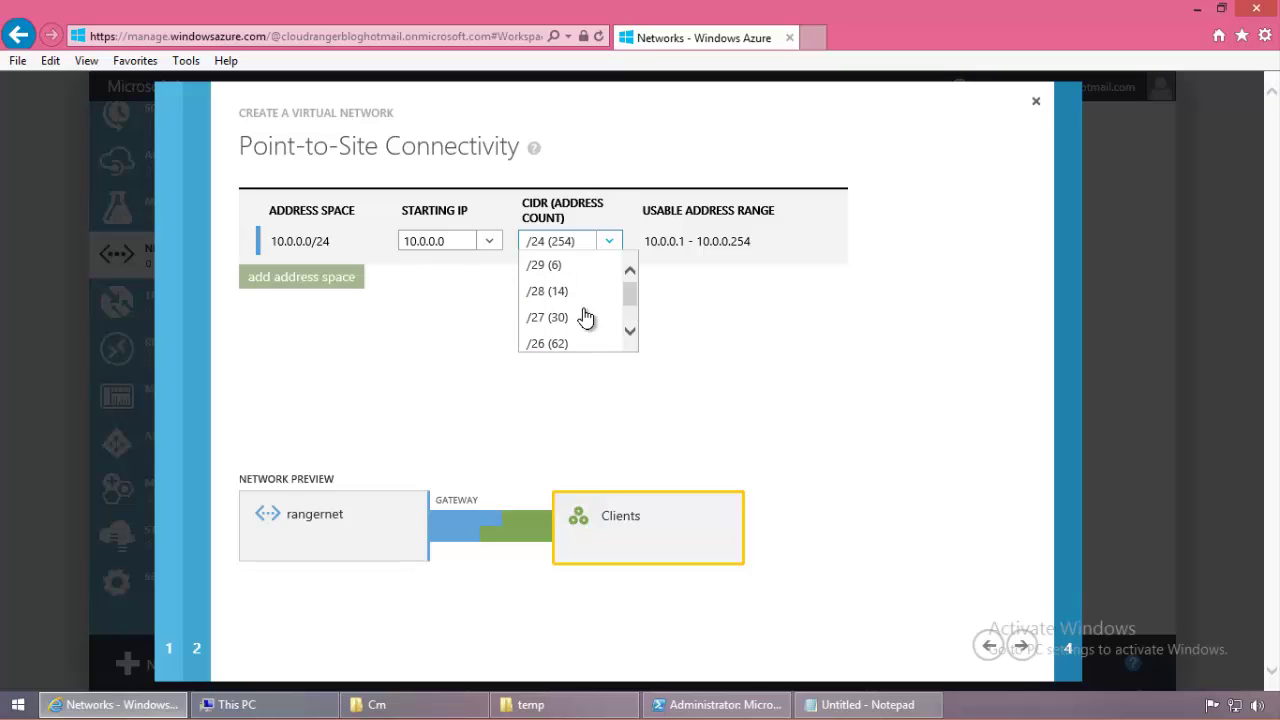
{"action": "left_click", "coordinate": [600, 266]}
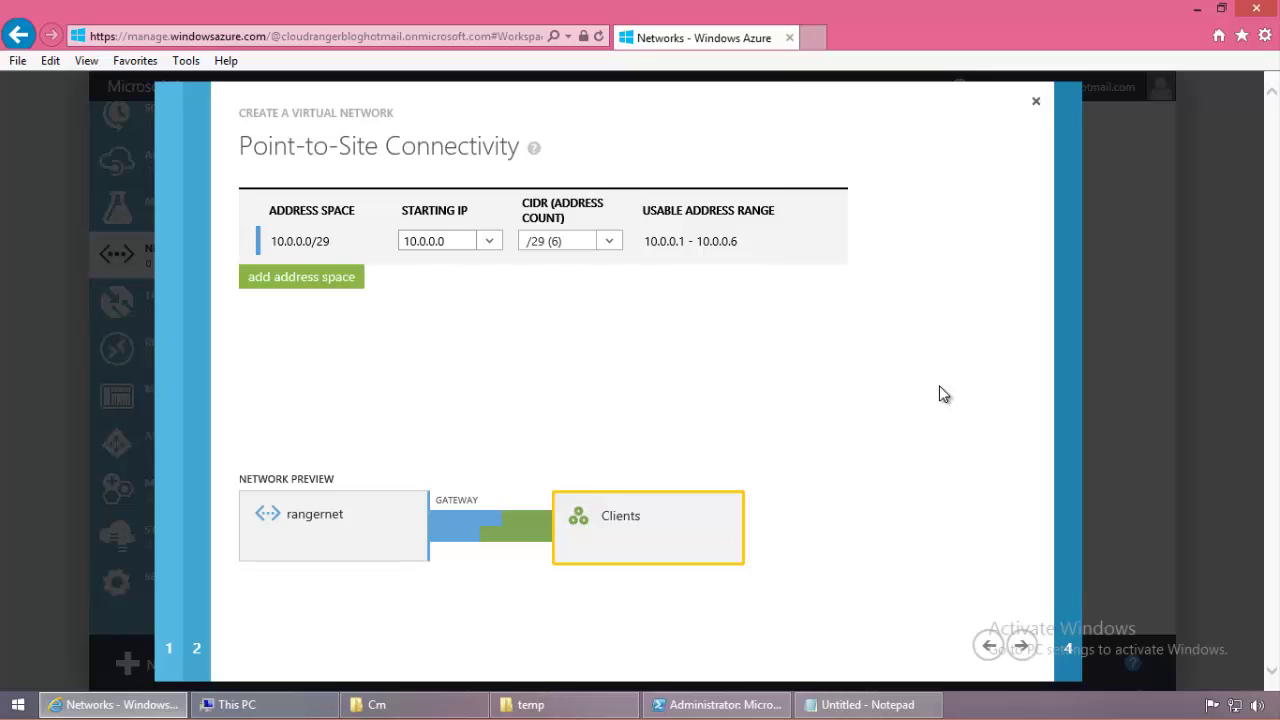
Step: Move to the address spaces step and change the starting IP to 10.1.0.0
{"action": "left_click", "coordinate": [1021, 646]}
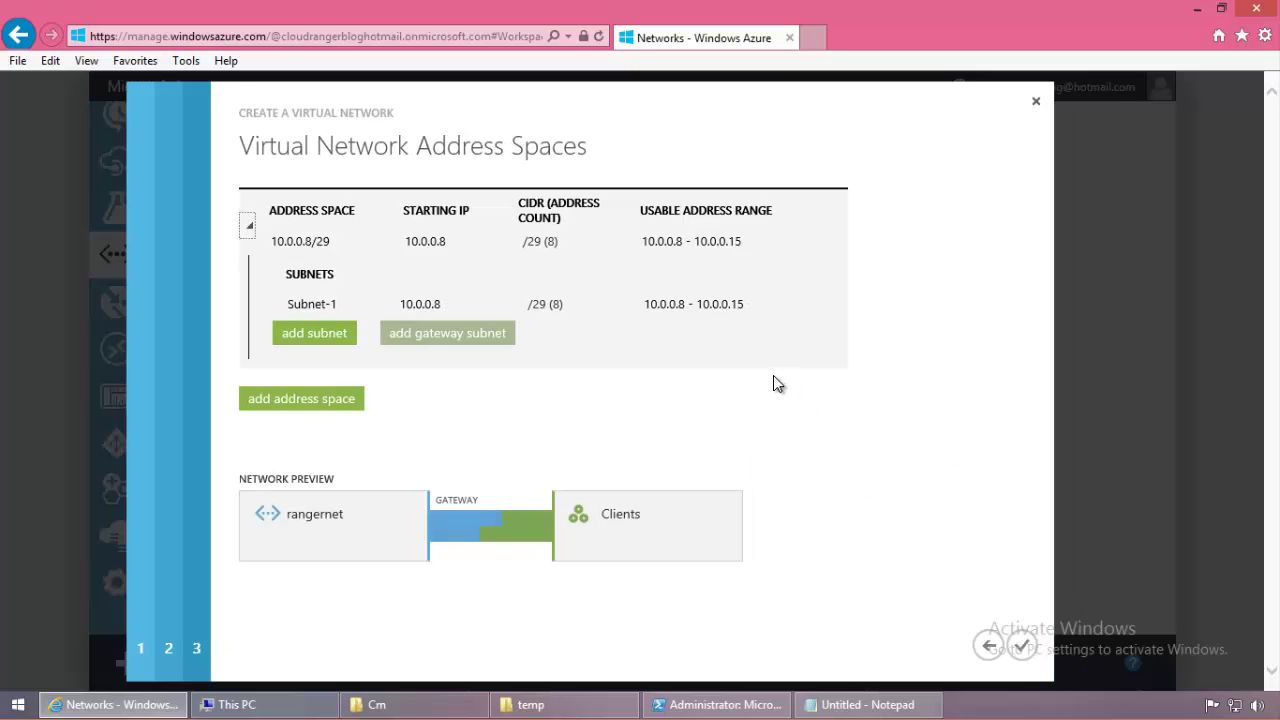
{"action": "left_click", "coordinate": [474, 247]}
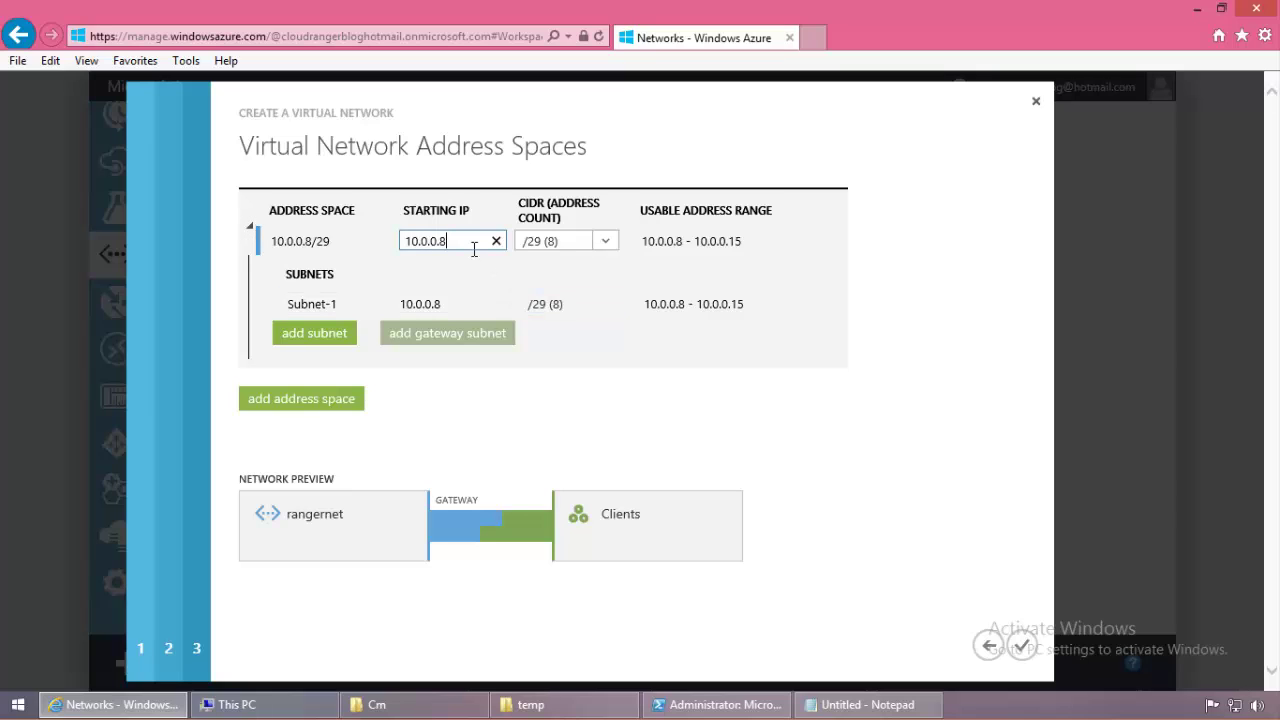
{"action": "key", "text": "ctrl+a"}
{"action": "type", "text": "10."}
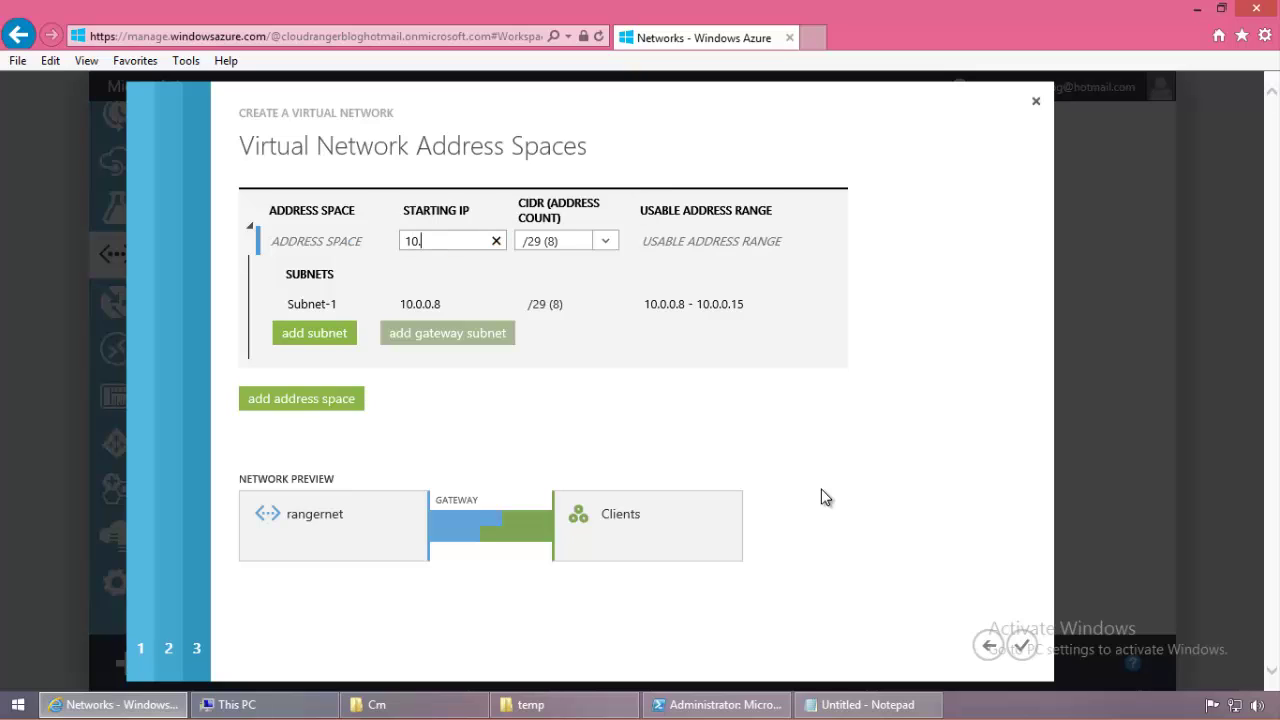
{"action": "type", "text": "1.0.0"}
{"action": "left_click", "coordinate": [606, 241]}
{"action": "scroll", "coordinate": [628, 300], "scroll_direction": "down", "scroll_amount": 2}
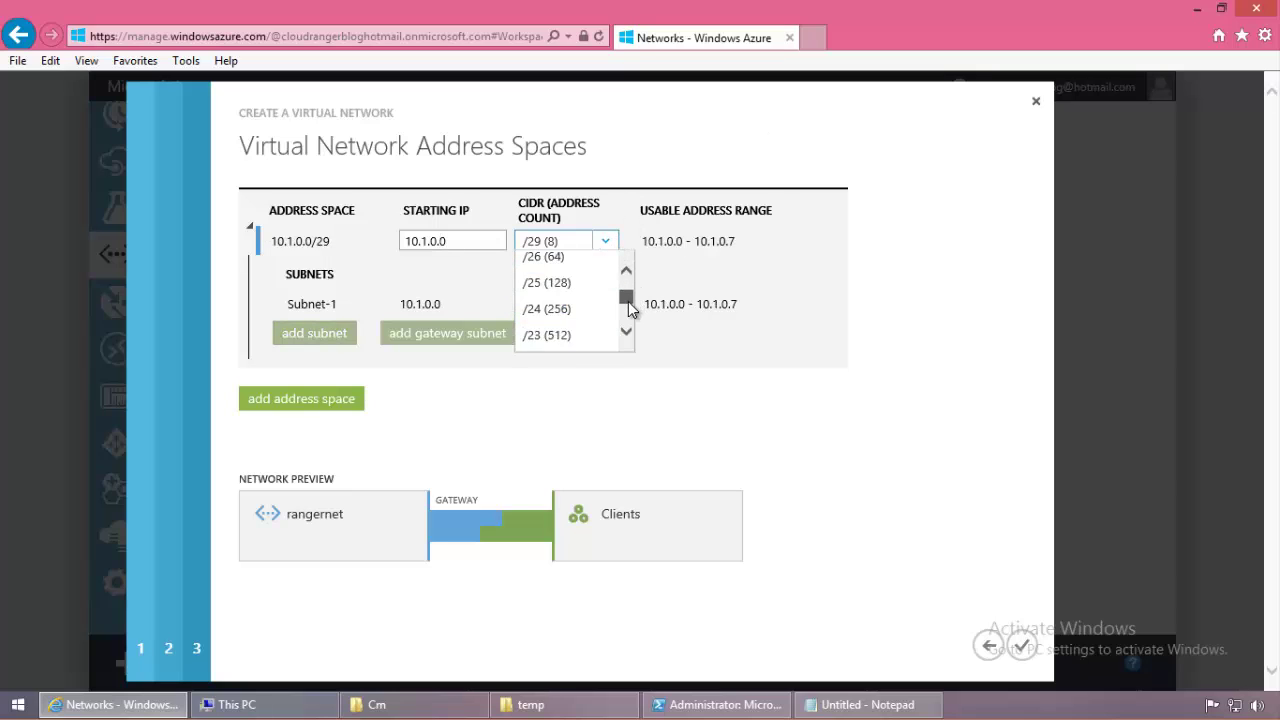
{"action": "scroll", "coordinate": [628, 300], "scroll_direction": "up", "scroll_amount": 2}
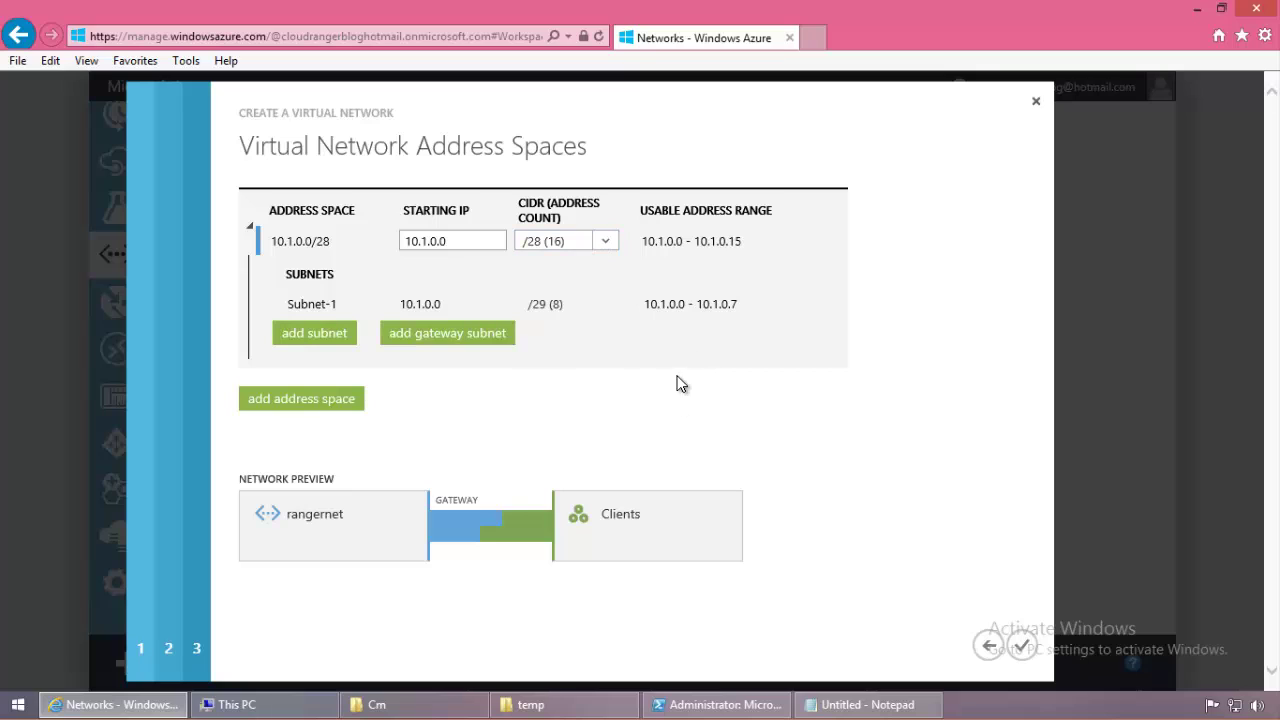
{"action": "key", "text": "Return"}
Step: Set the address space size to /16 (65536), leaving Subnet-1 at 10.1.0.0/19
{"action": "left_click", "coordinate": [535, 312]}
{"action": "left_click", "coordinate": [610, 304]}
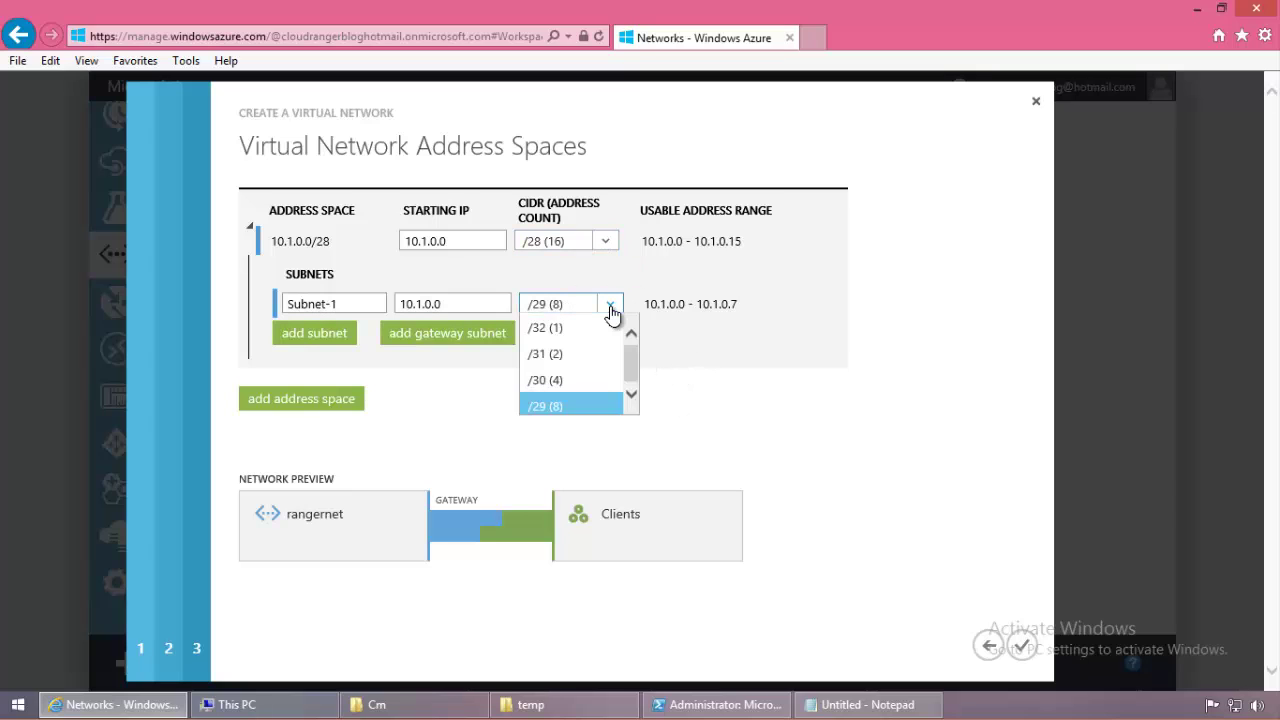
{"action": "left_click", "coordinate": [631, 338]}
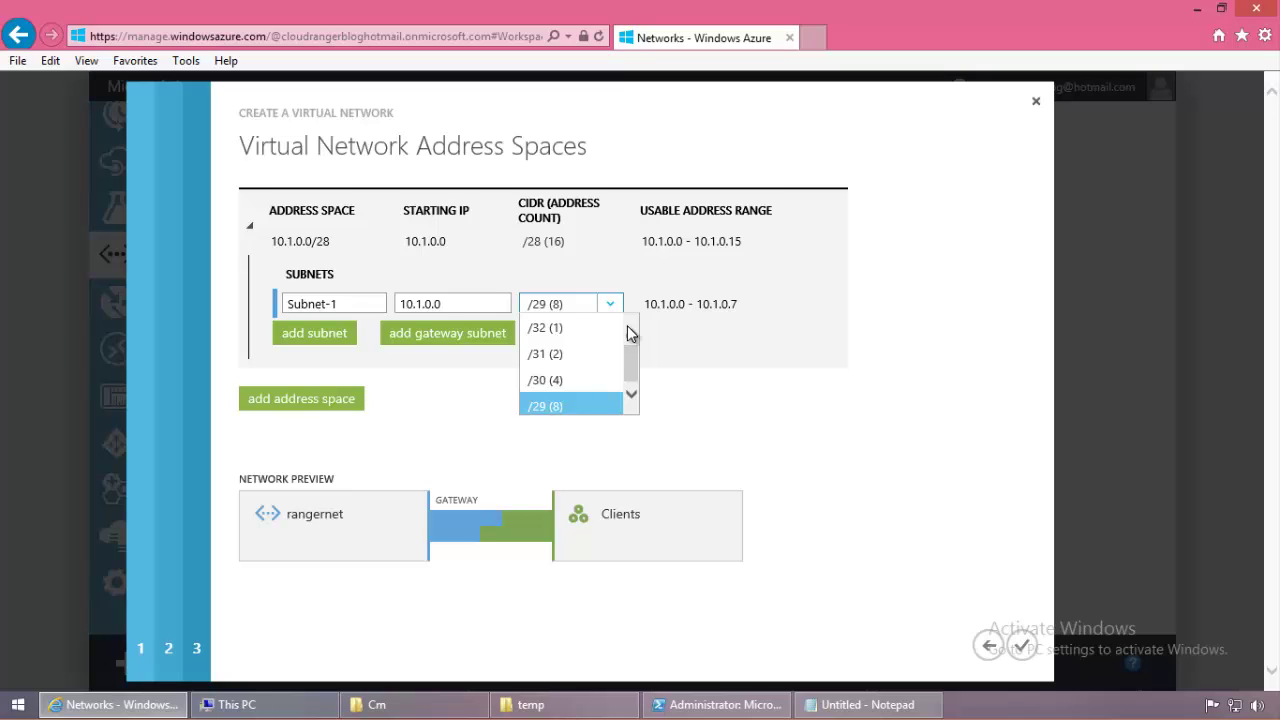
{"action": "left_click", "coordinate": [597, 243]}
{"action": "left_click", "coordinate": [605, 241]}
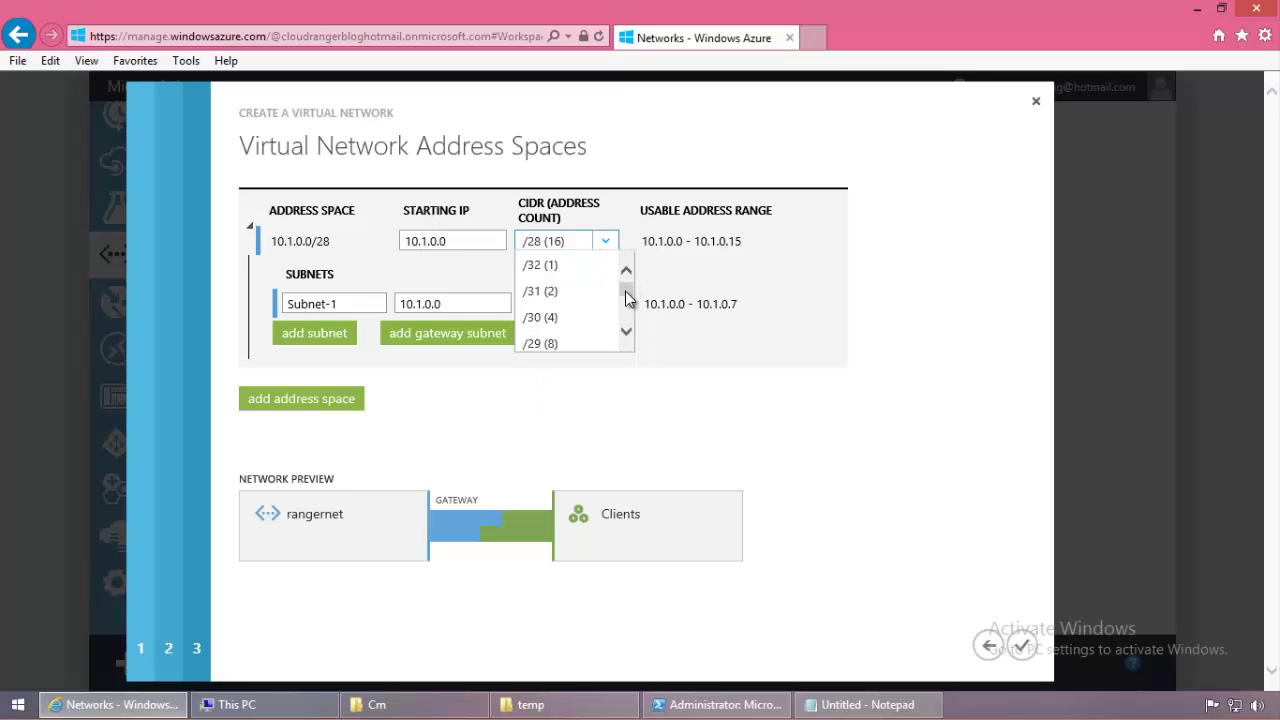
{"action": "left_click_drag", "start_coordinate": [627, 298], "coordinate": [625, 303]}
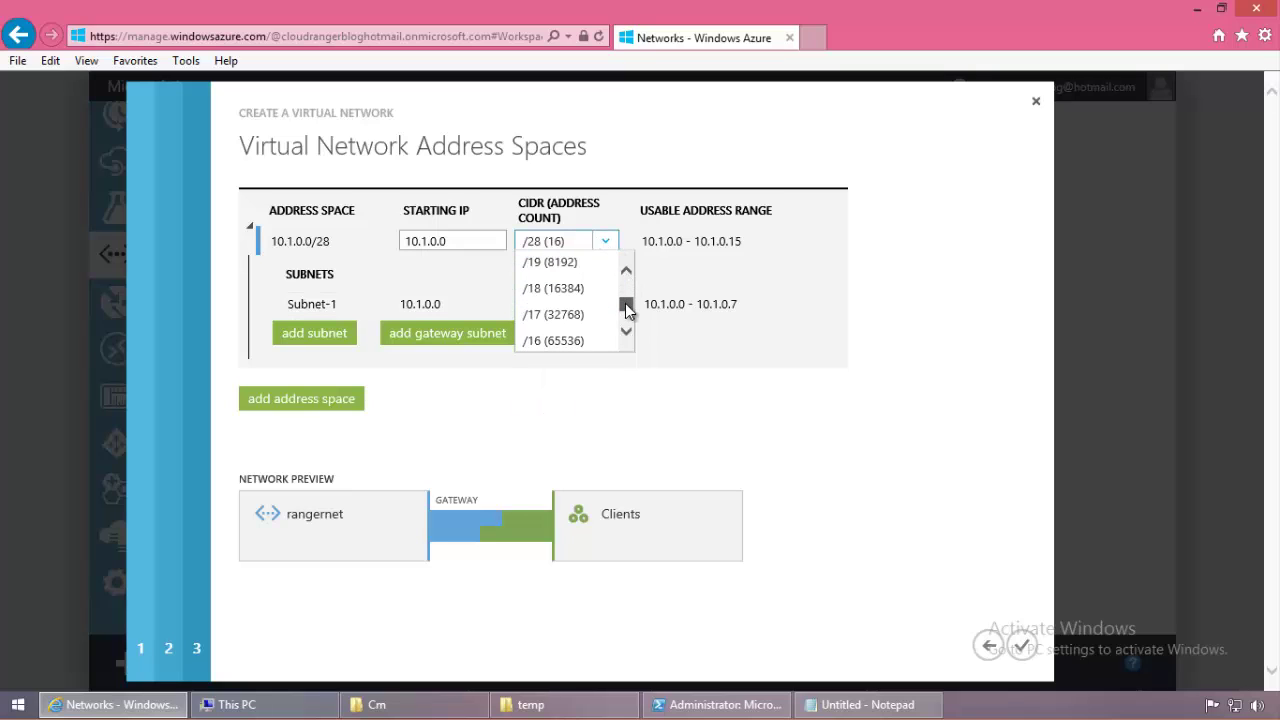
{"action": "left_click", "coordinate": [577, 344]}
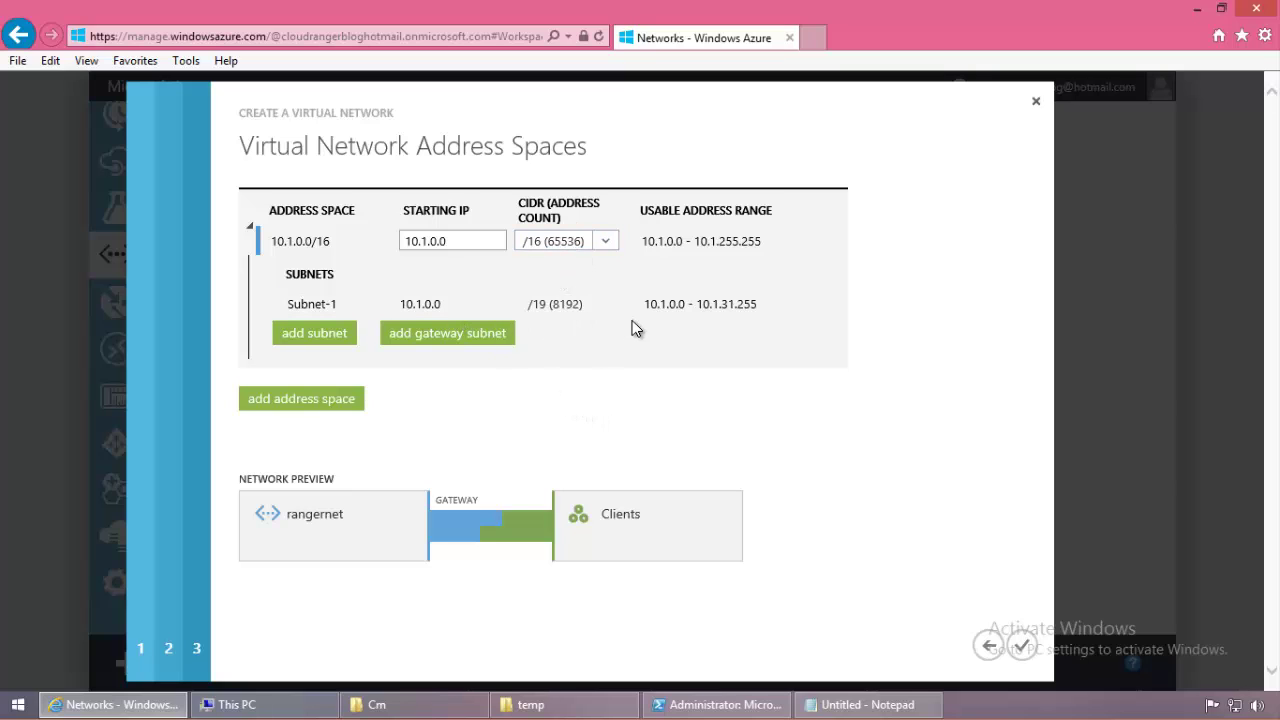
{"action": "left_click", "coordinate": [609, 304]}
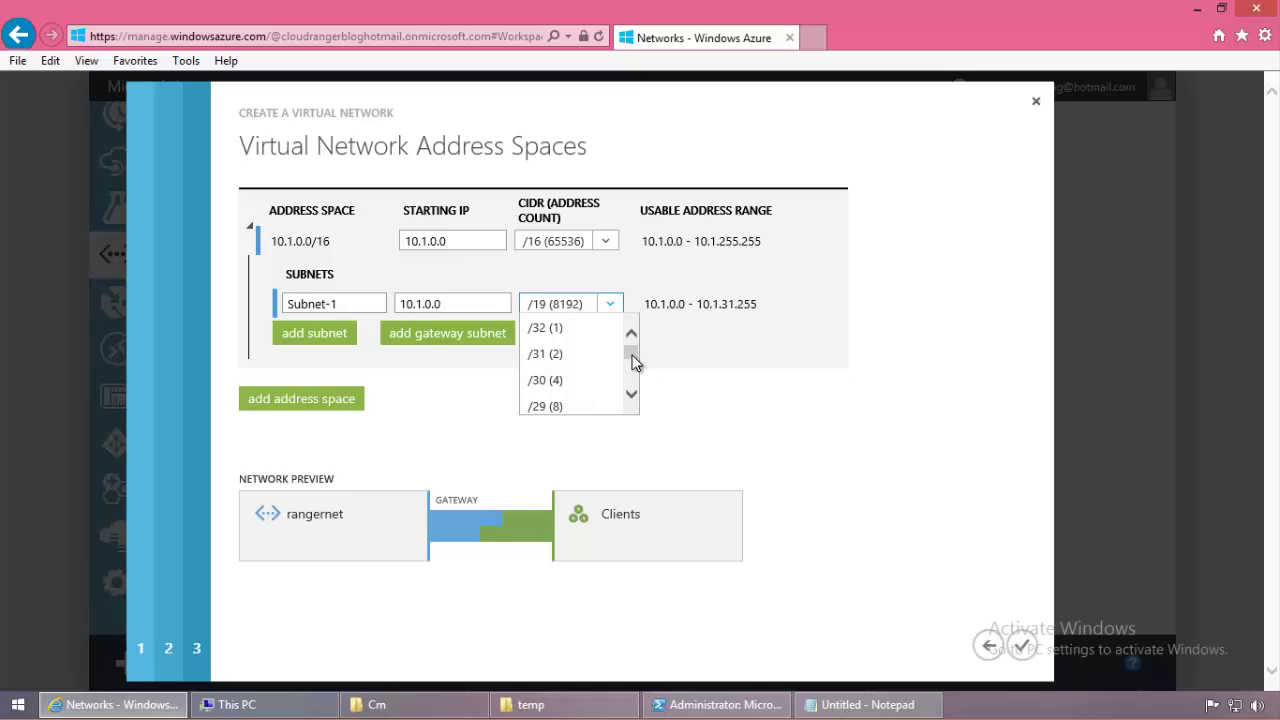
{"action": "scroll", "coordinate": [632, 362], "scroll_direction": "down", "scroll_amount": 1}
{"action": "left_click", "coordinate": [709, 374]}
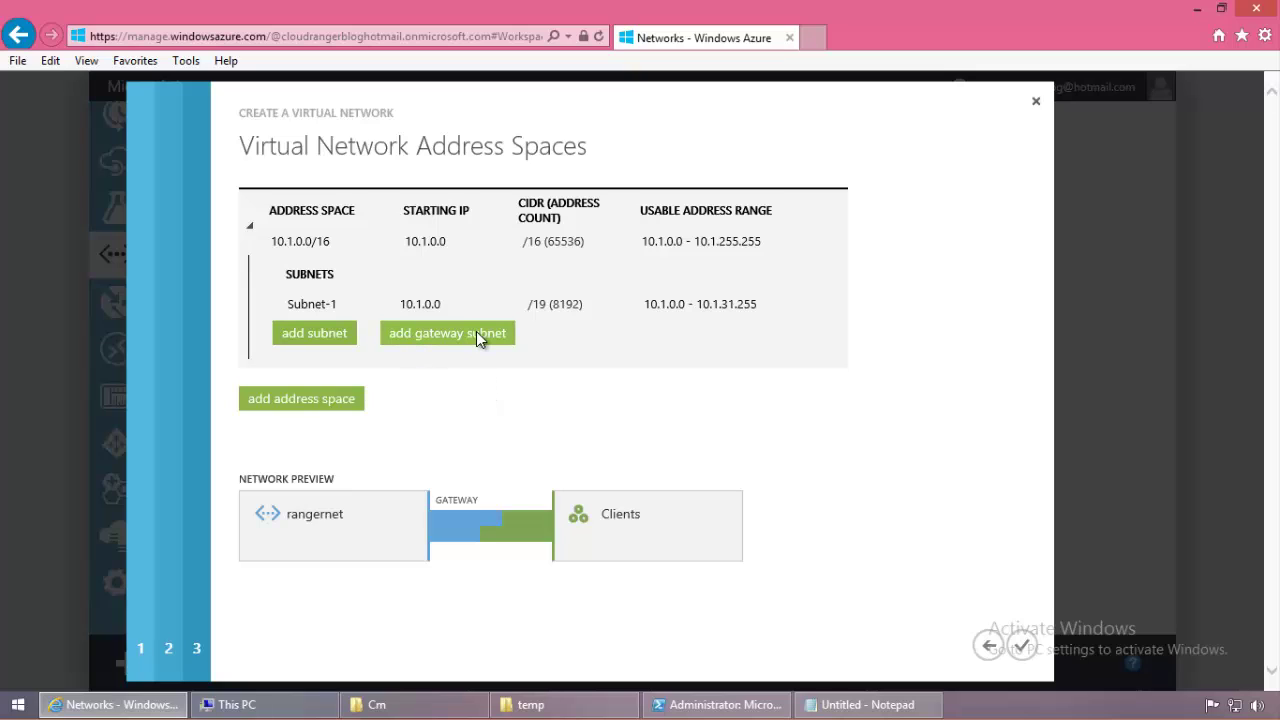
Step: Add a Gateway subnet at 10.1.32.0/29 alongside Subnet-1
{"action": "left_click", "coordinate": [347, 308]}
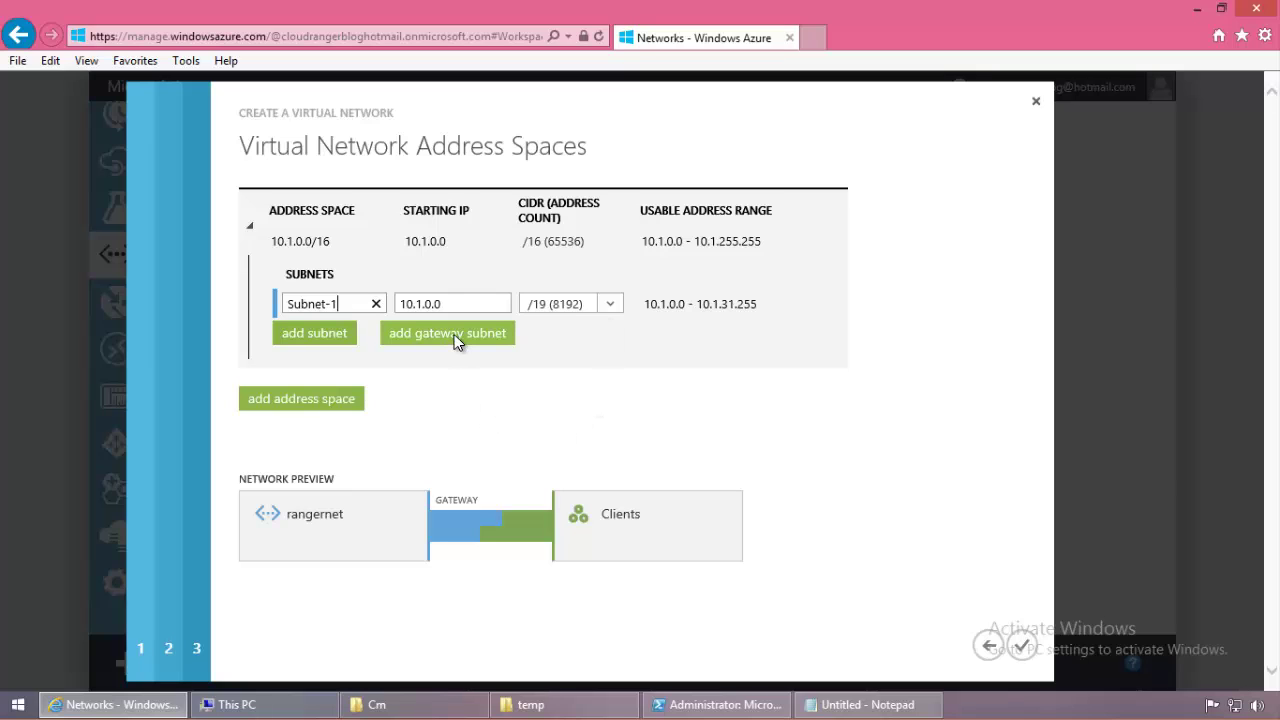
{"action": "left_click", "coordinate": [638, 429]}
{"action": "left_click", "coordinate": [340, 332]}
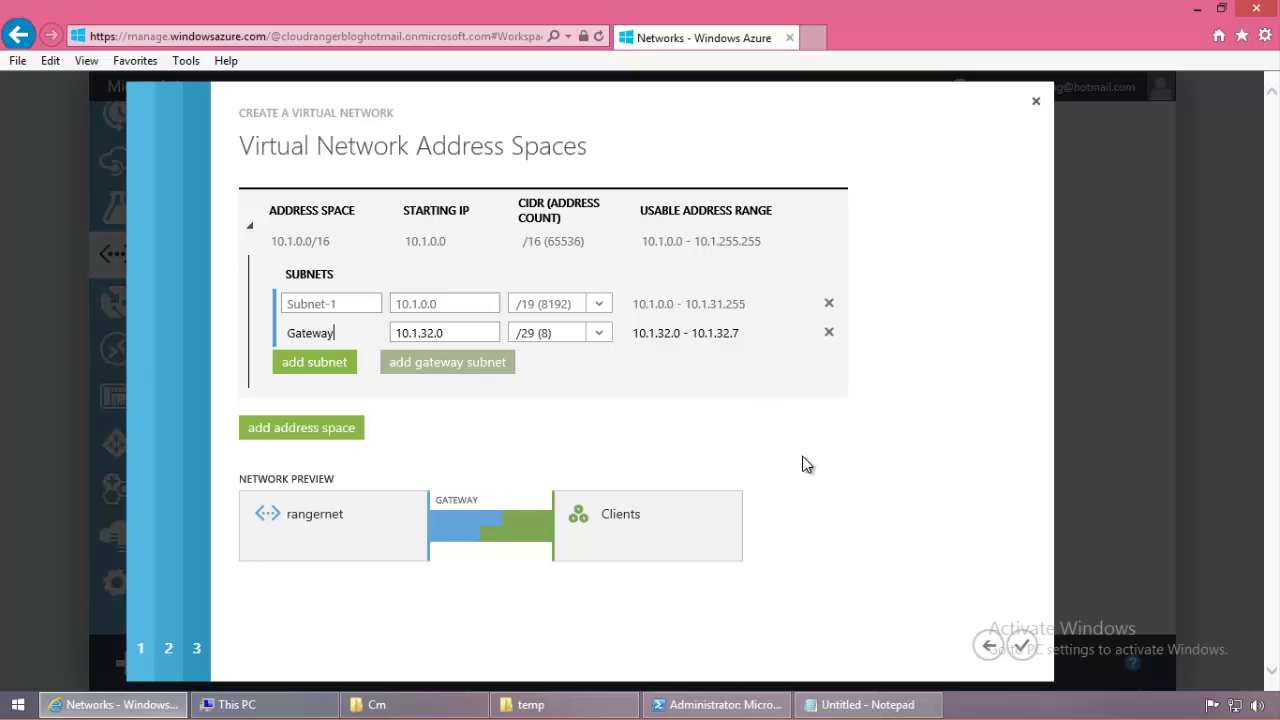
Step: Recheck the point-to-site and address space pages, then create rangernet
{"action": "left_click", "coordinate": [987, 644]}
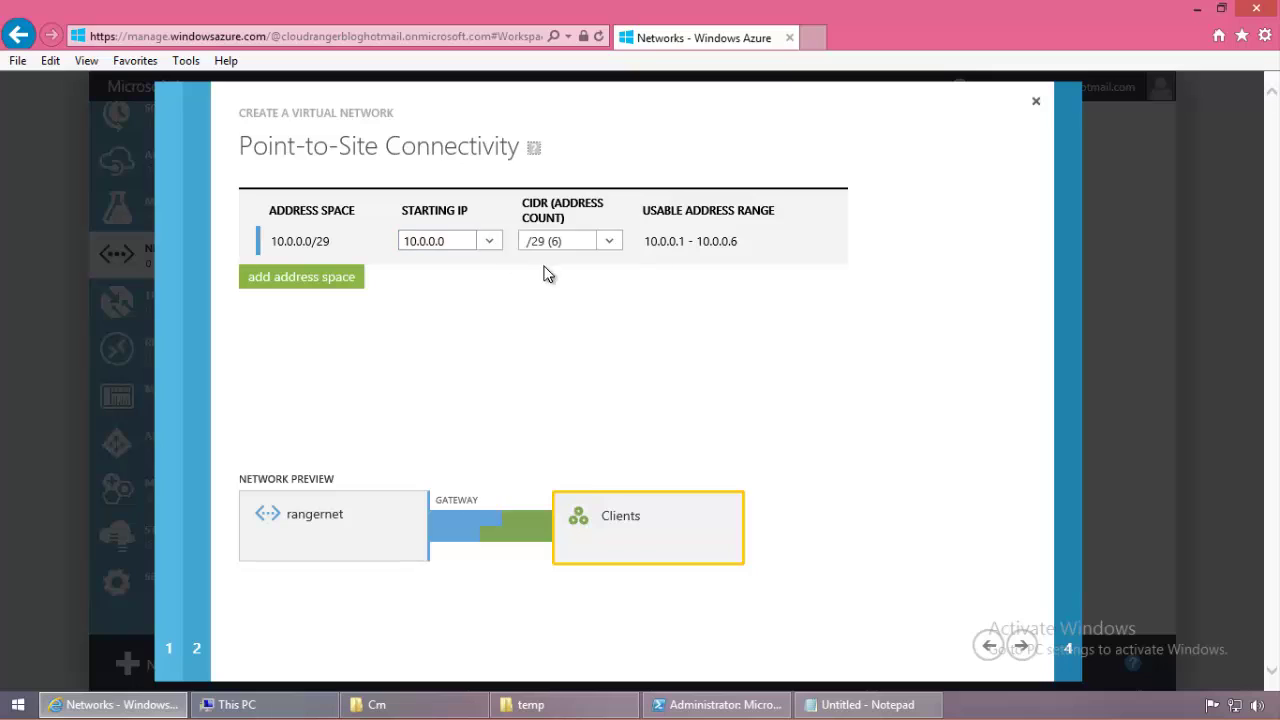
{"action": "left_click", "coordinate": [1021, 645]}
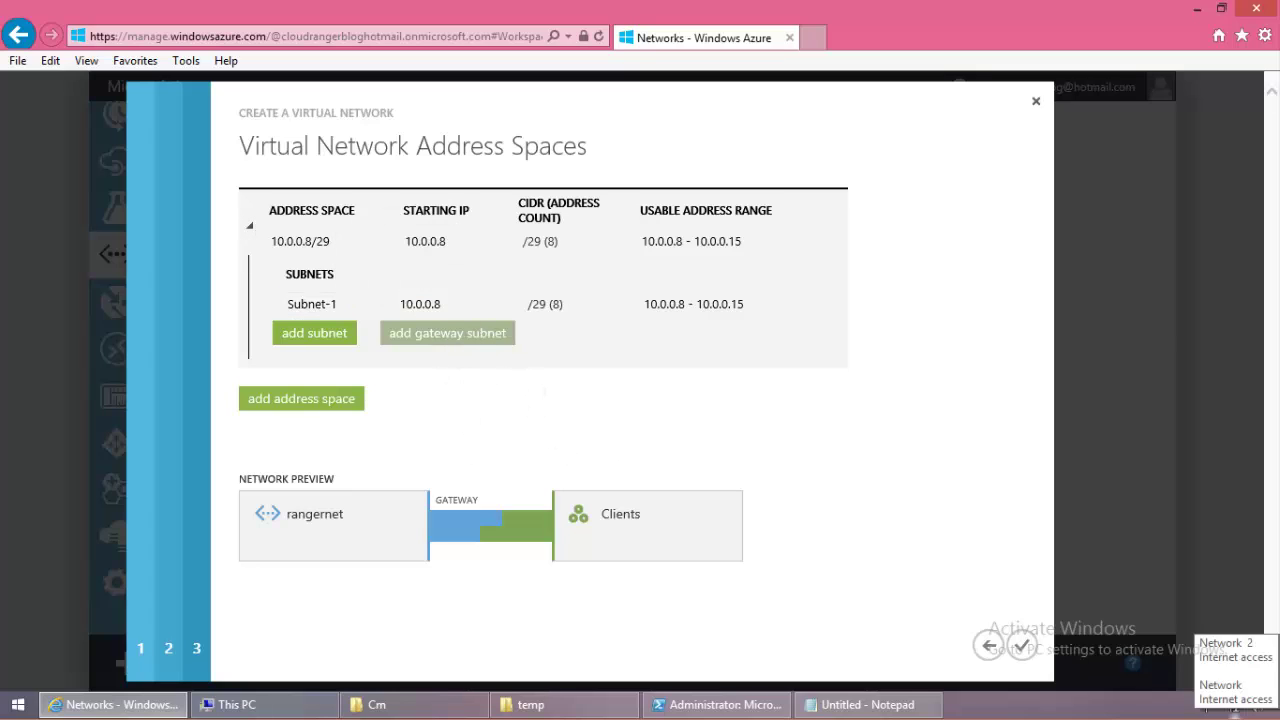
{"action": "mouse_move", "coordinate": [1279, 719]}
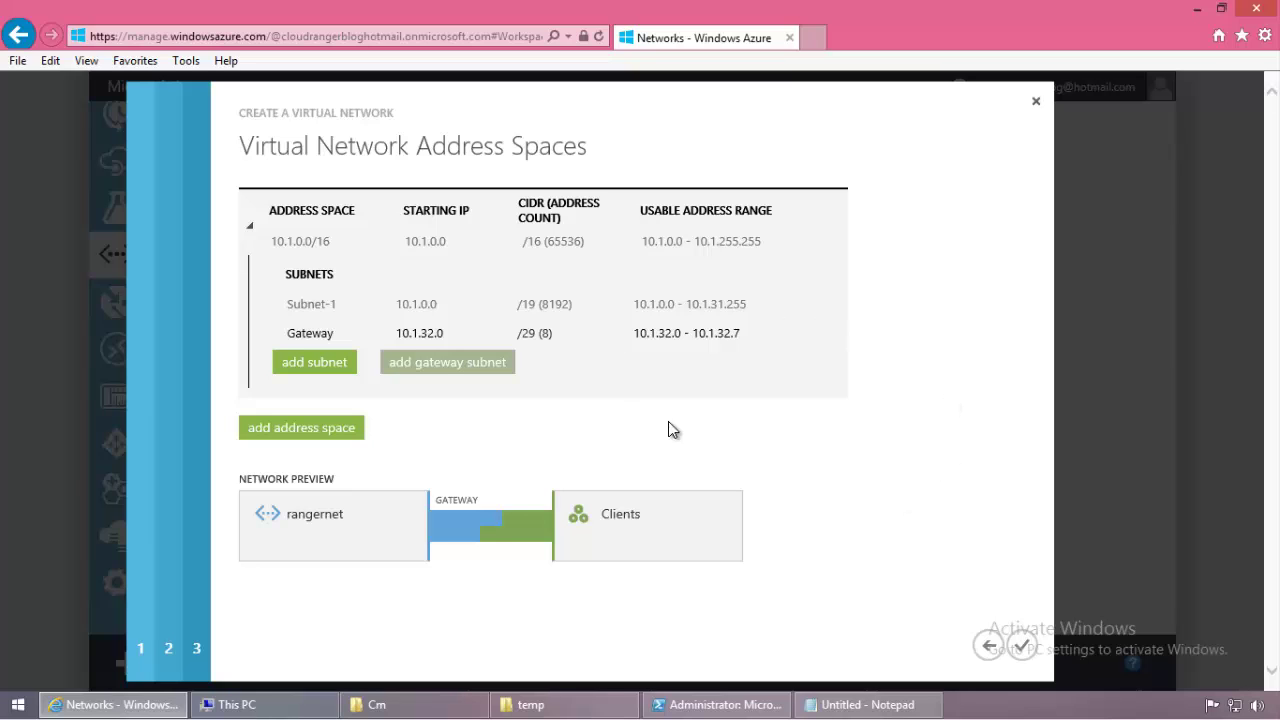
{"action": "left_click", "coordinate": [1021, 645]}
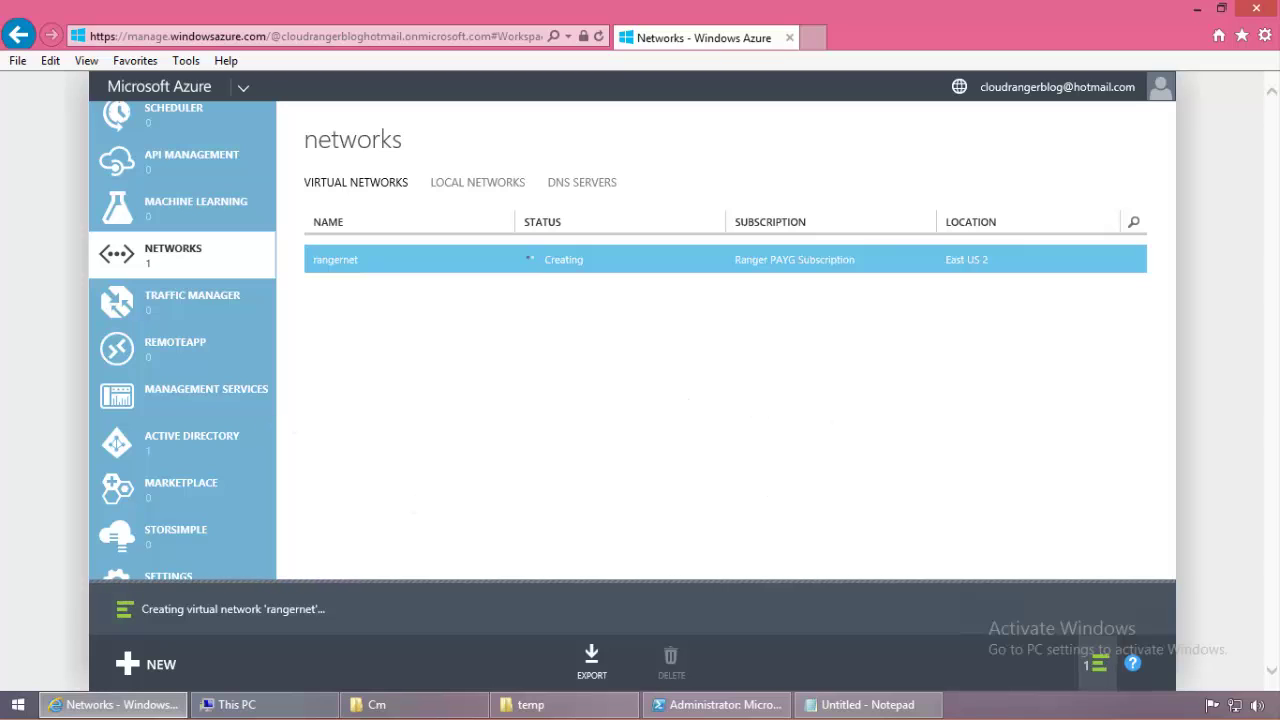
Step: Dismiss the rangernet created notification and go to the empty Virtual Machines page
{"action": "left_click", "coordinate": [1095, 667]}
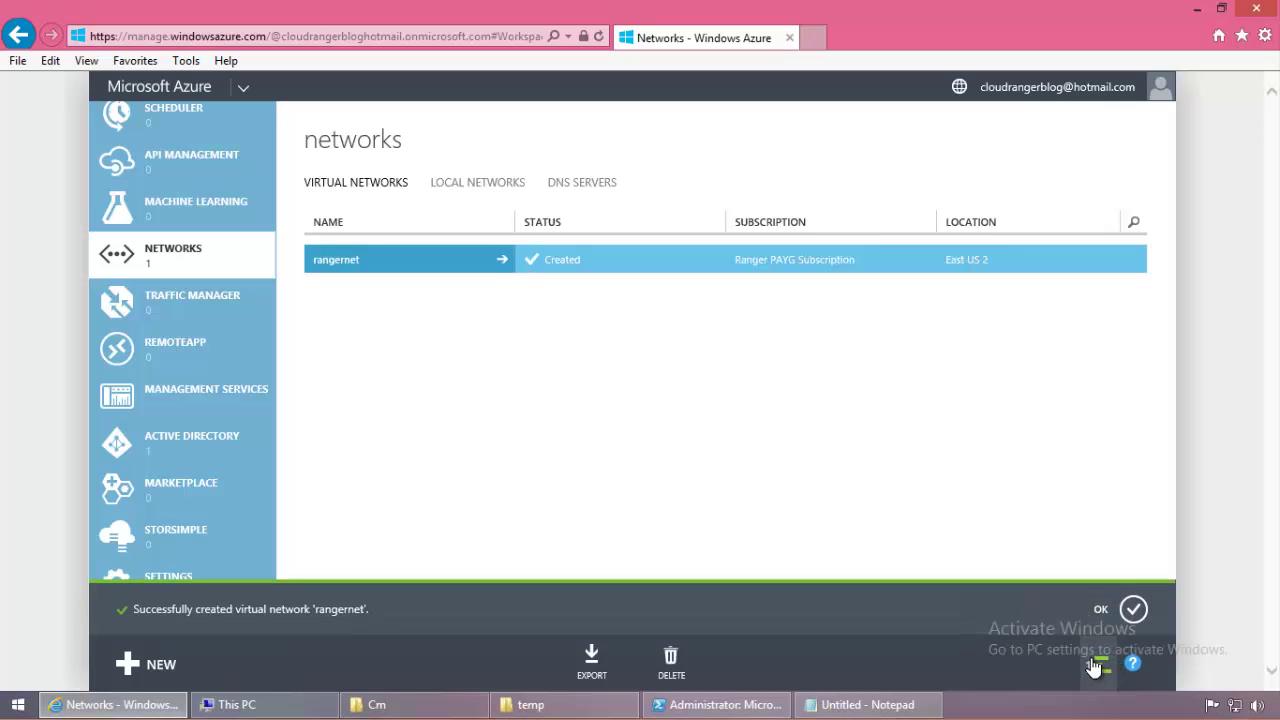
{"action": "left_click", "coordinate": [1133, 609]}
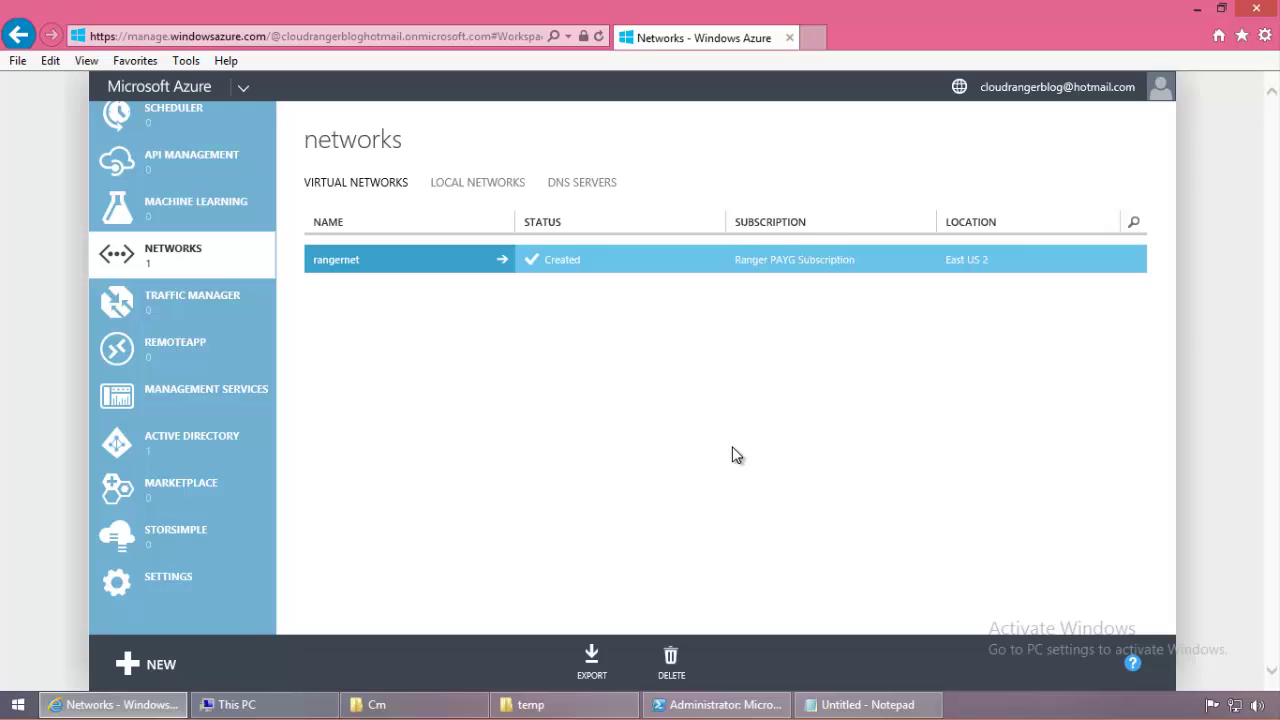
{"action": "scroll", "coordinate": [228, 323], "scroll_direction": "up", "scroll_amount": 8}
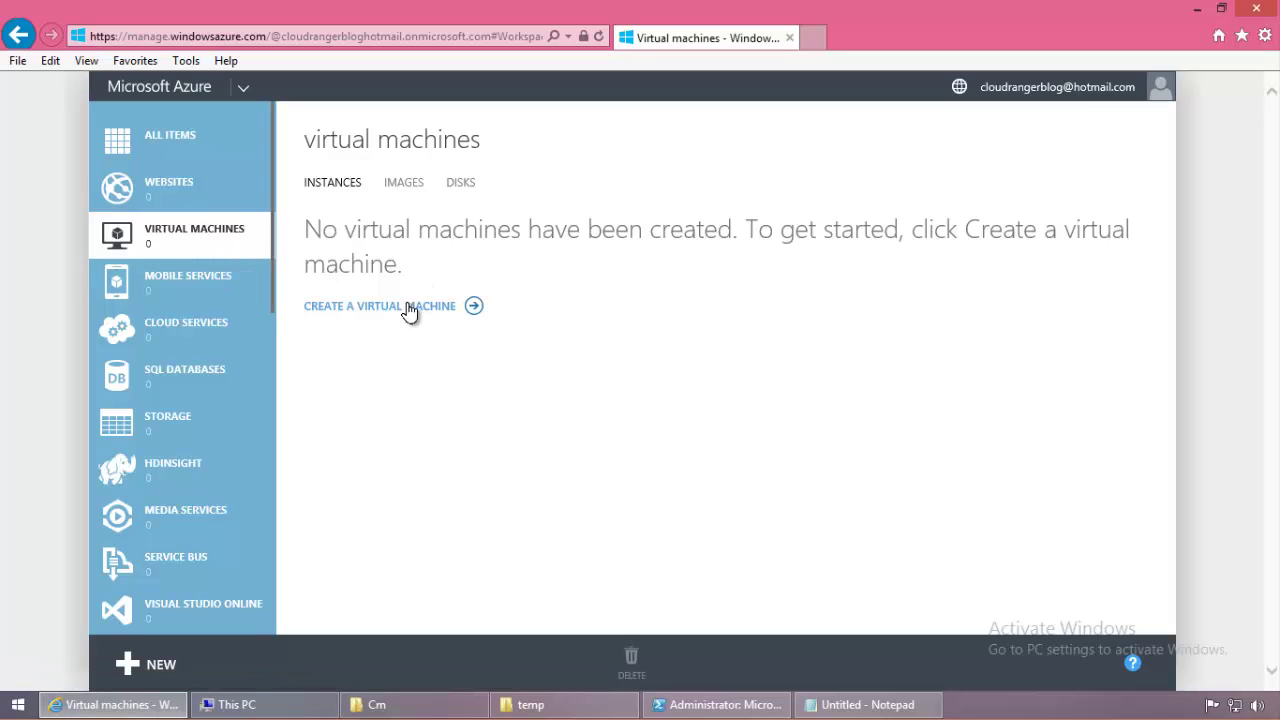
Step: Start a gallery VM from Windows Server 2012 R2 Datacenter named crangervm100, size A3
{"action": "left_click", "coordinate": [723, 320]}
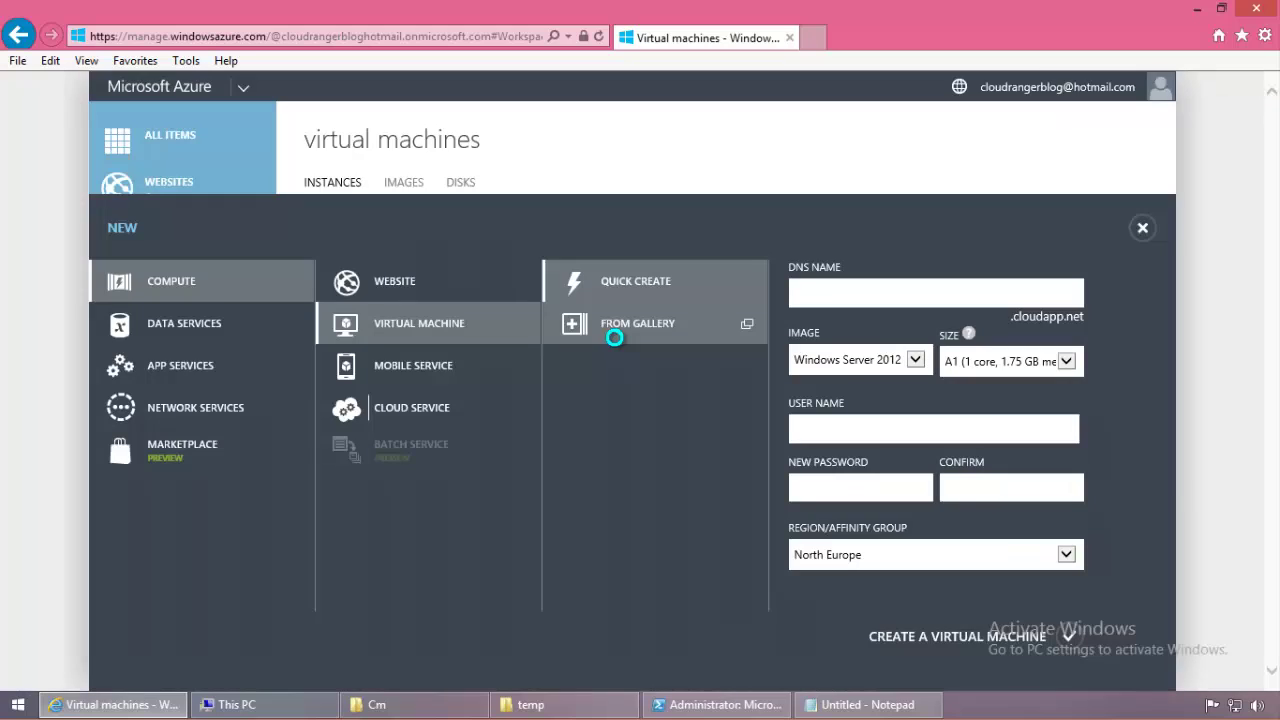
{"action": "left_click", "coordinate": [617, 344]}
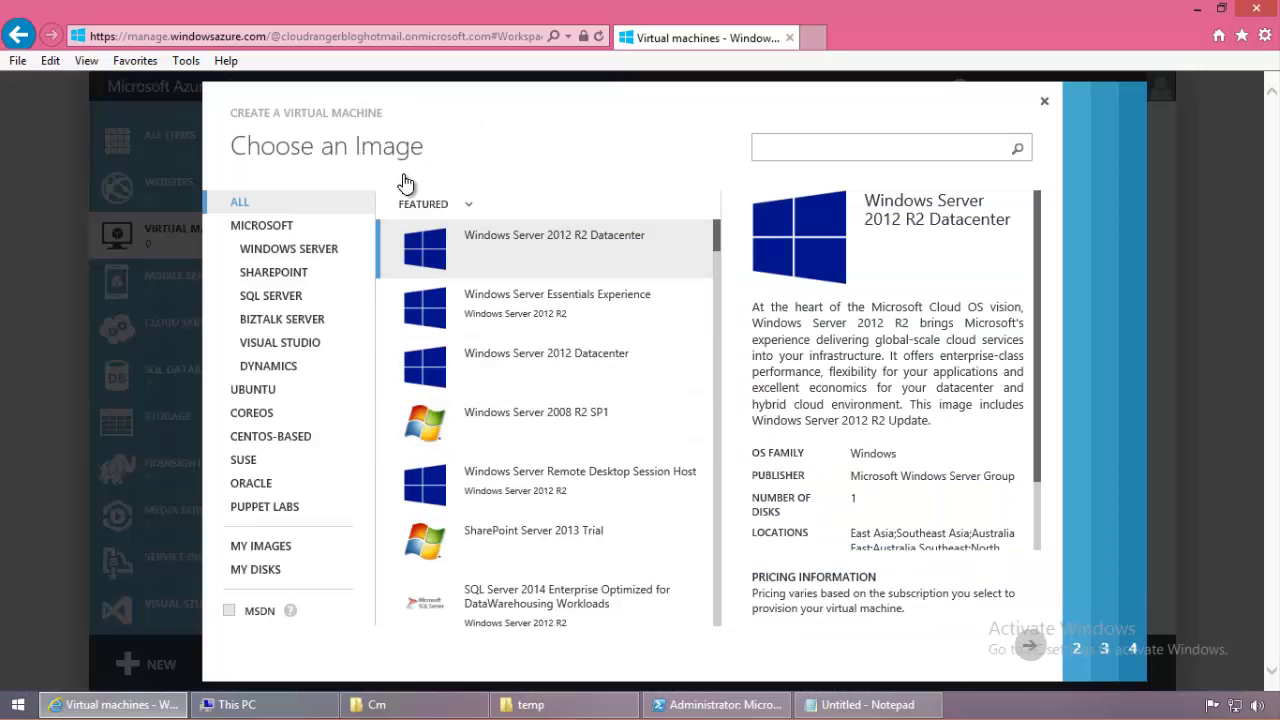
{"action": "double_click", "coordinate": [609, 271]}
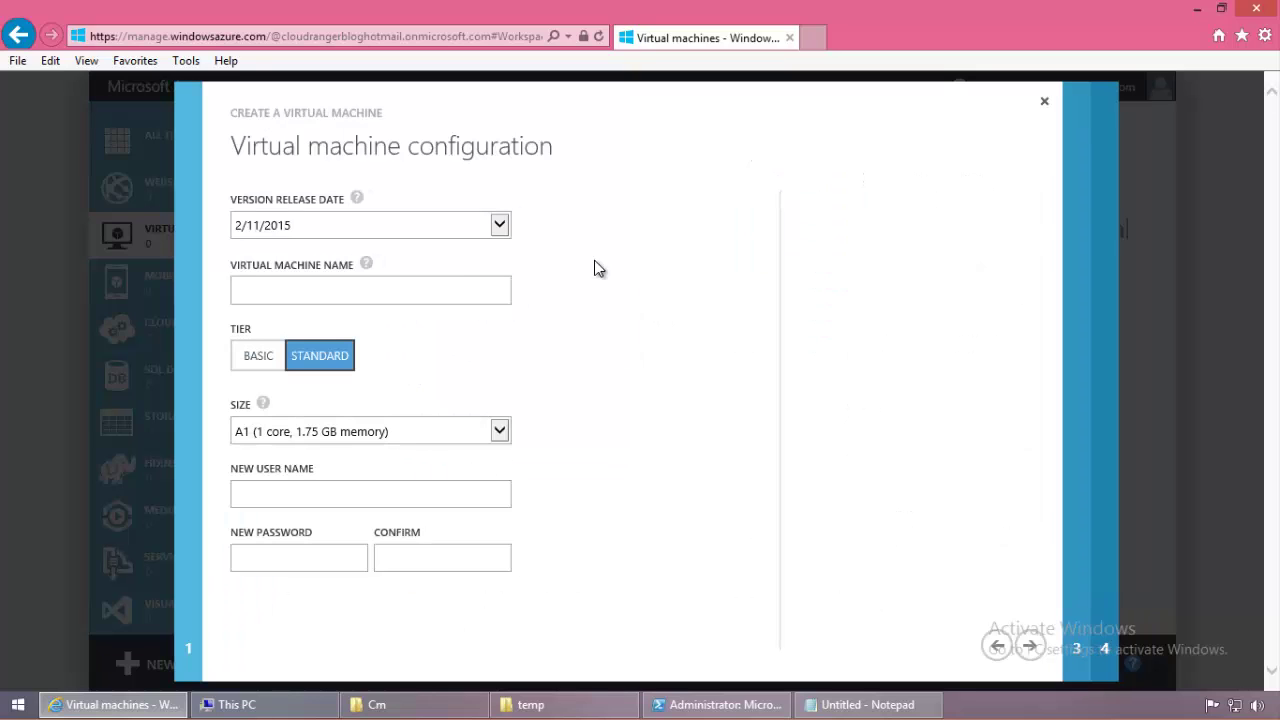
{"action": "left_click", "coordinate": [412, 289]}
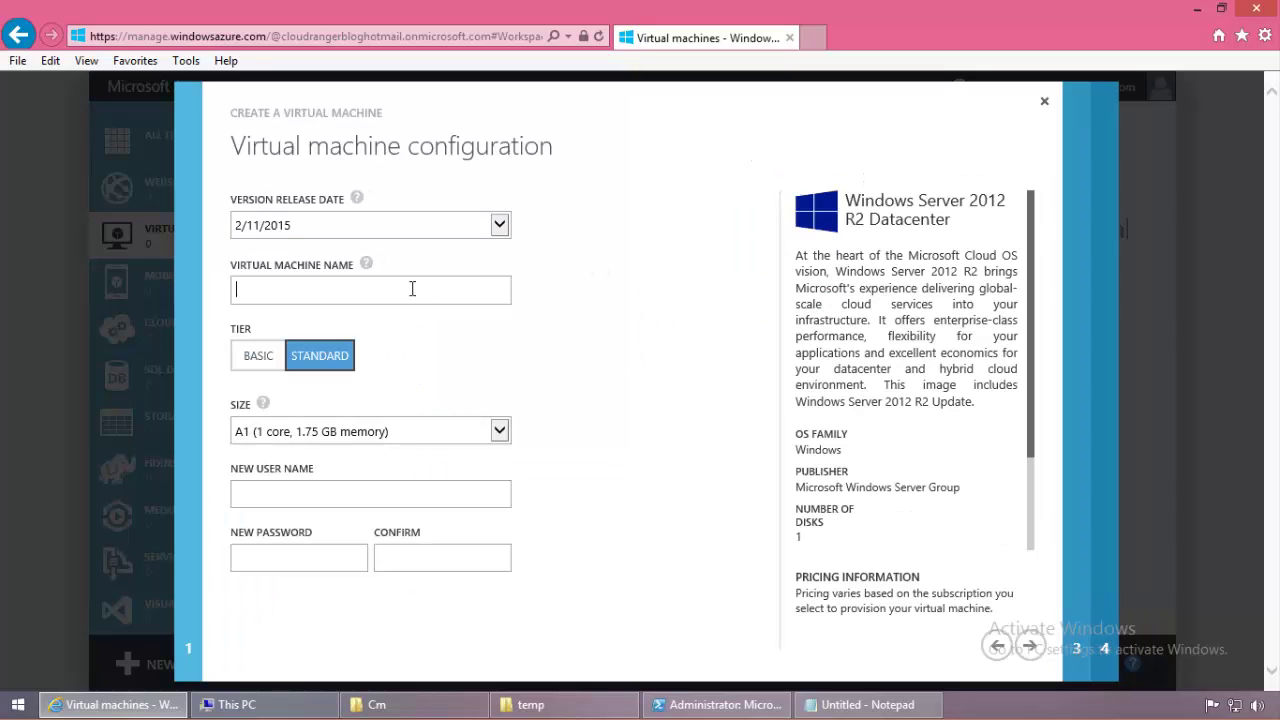
{"action": "type", "text": "crangervm100"}
{"action": "left_click", "coordinate": [490, 429]}
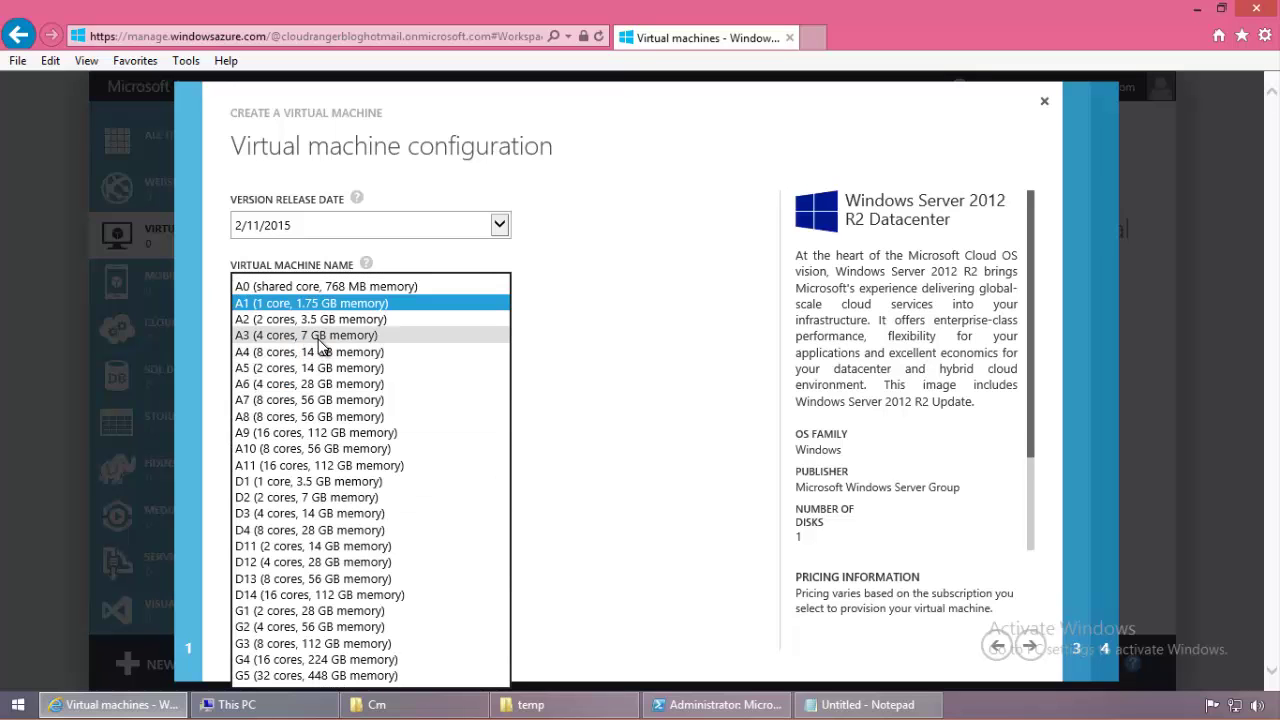
{"action": "left_click", "coordinate": [300, 247]}
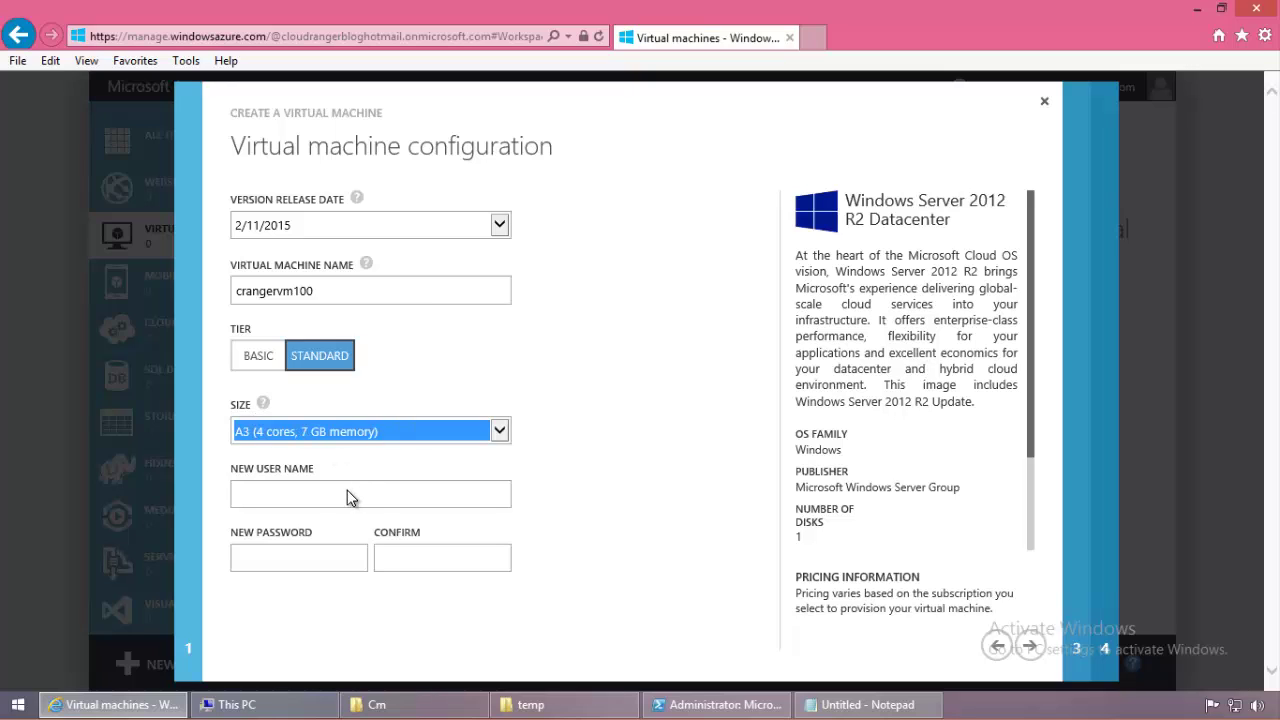
Step: Enter the administrator user name and password, confirm it, and continue to cloud service settings
{"action": "left_click", "coordinate": [317, 505]}
{"action": "type", "text": "shawn"}
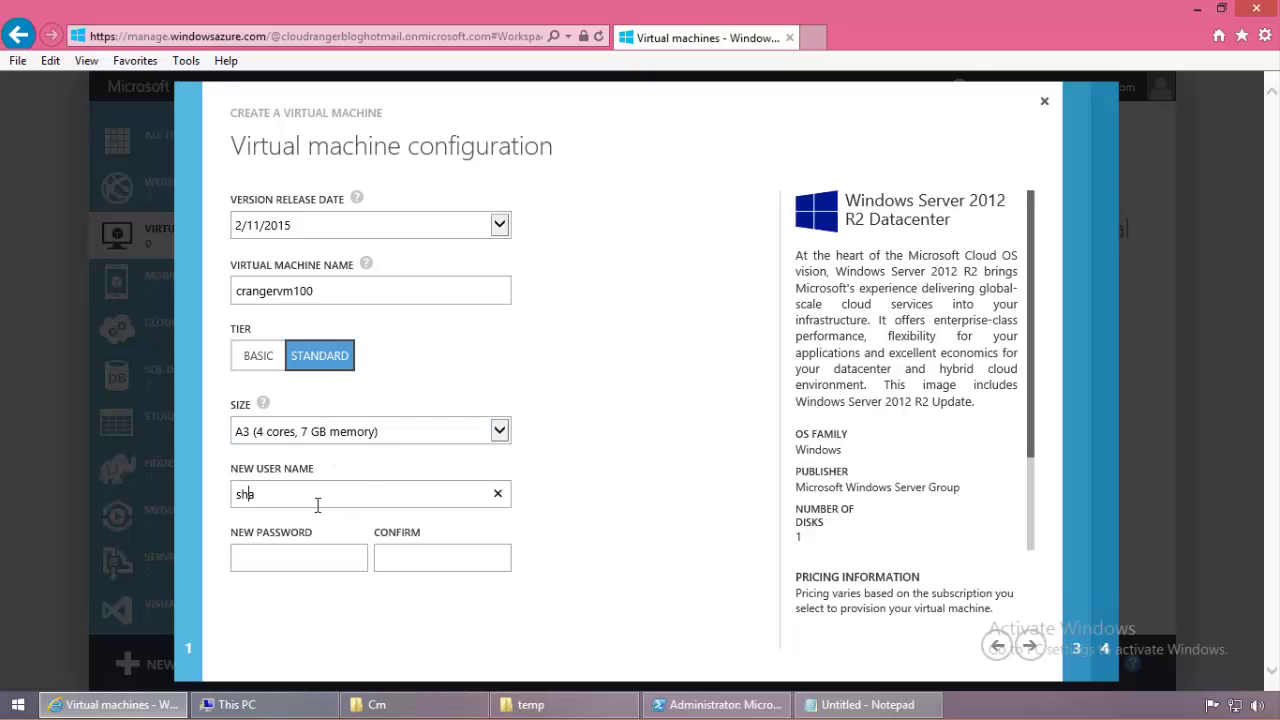
{"action": "key", "text": "Tab"}
{"action": "type", "text": "Passw0rd!"}
{"action": "key", "text": "Tab"}
{"action": "type", "text": "Passw0rd!"}
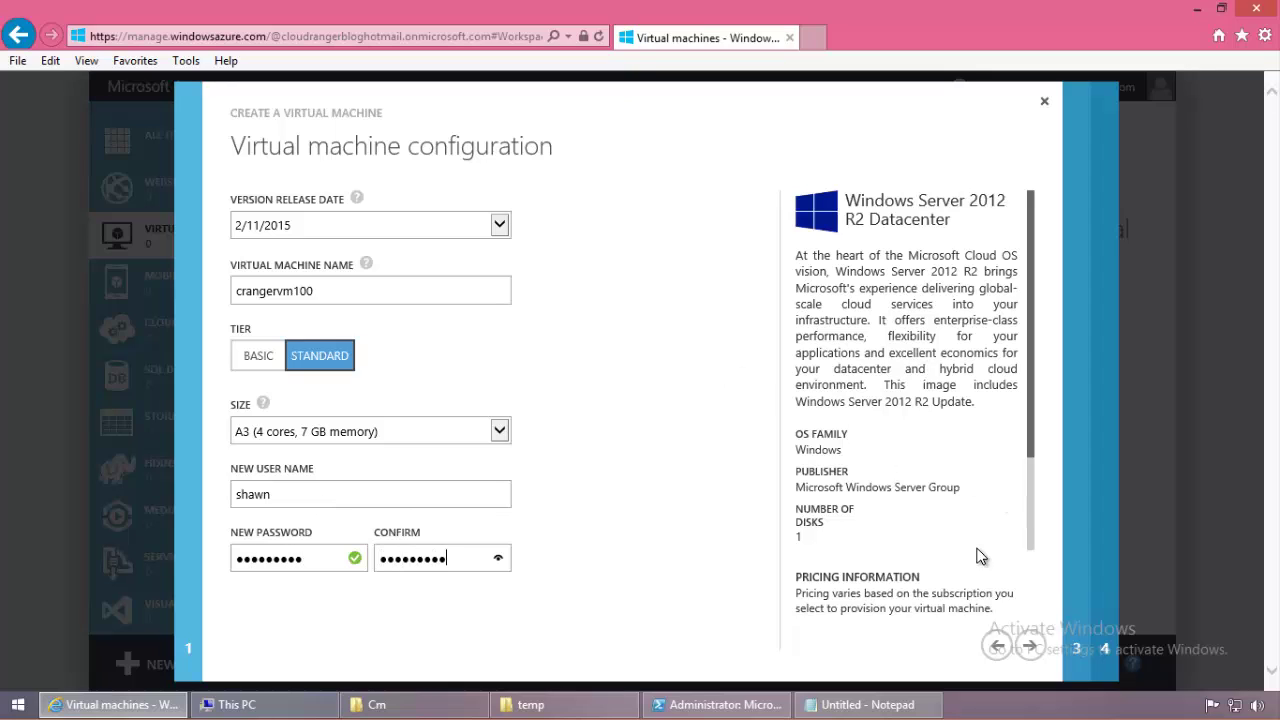
{"action": "left_click", "coordinate": [1029, 645]}
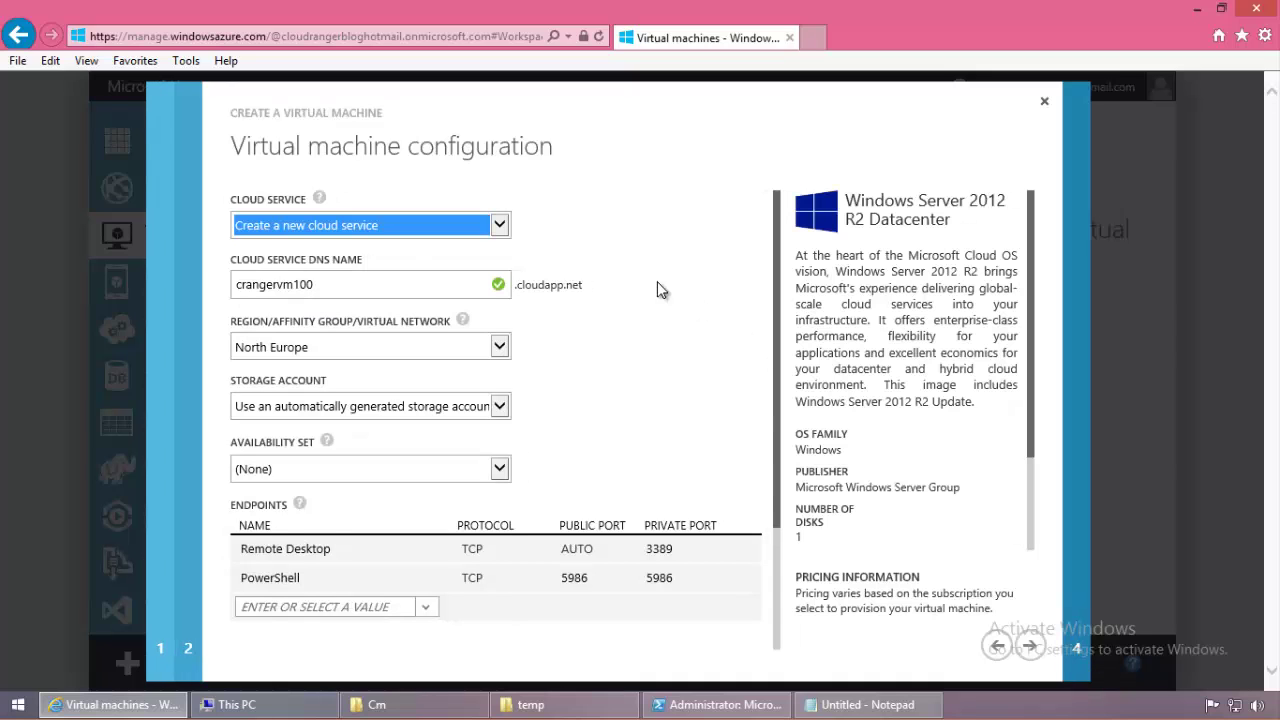
Step: Place crangervm100 on the rangernet network in Subnet-1 and finish creating the VM
{"action": "left_click", "coordinate": [498, 347]}
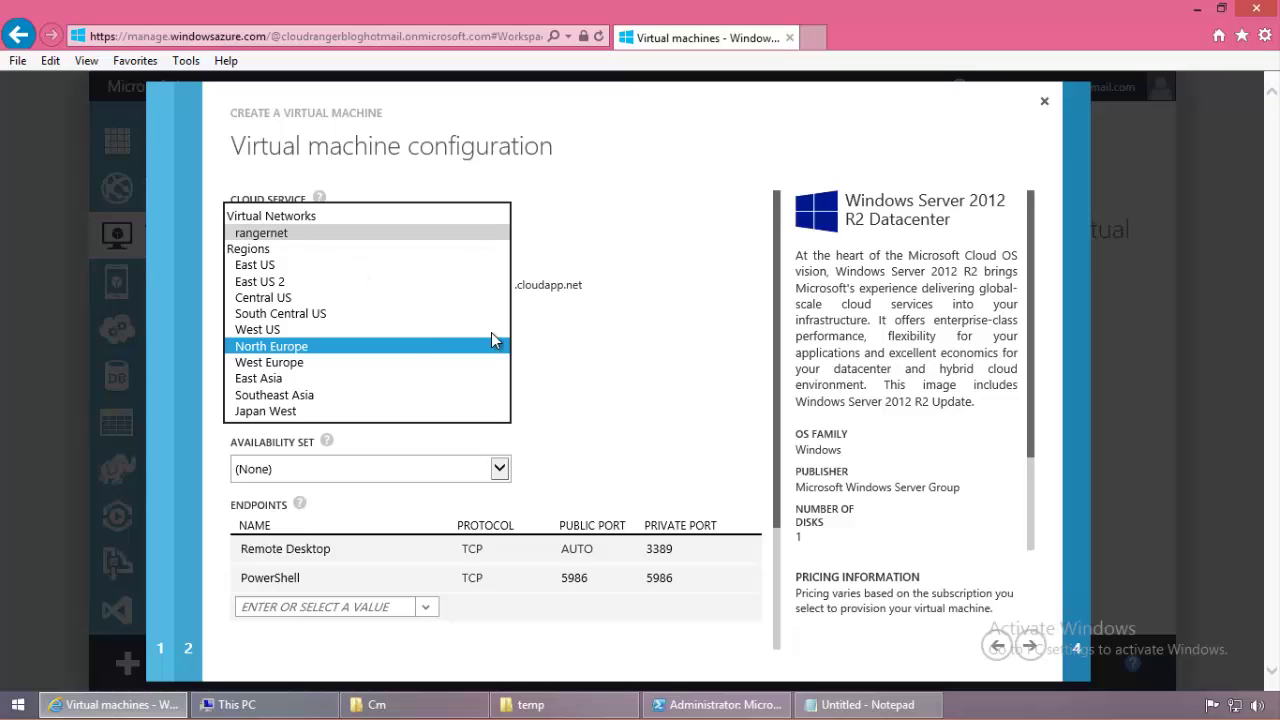
{"action": "left_click", "coordinate": [290, 233]}
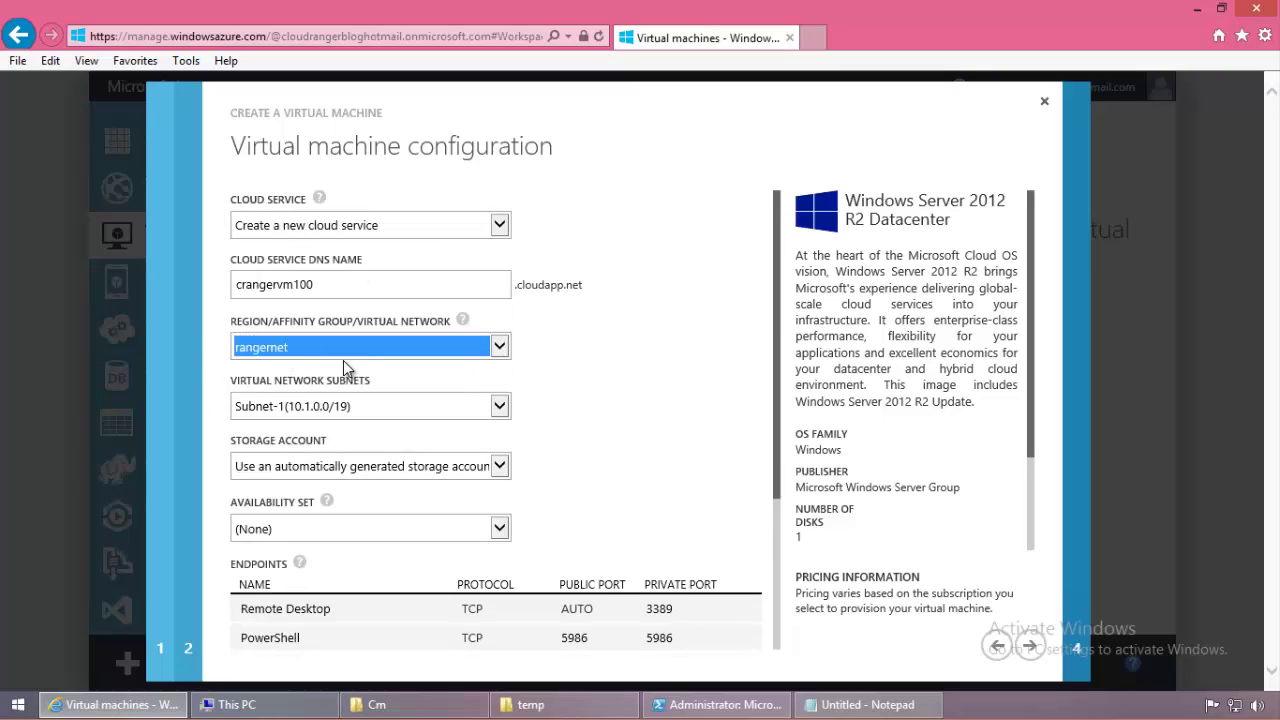
{"action": "key", "text": "Tab"}
{"action": "left_click", "coordinate": [654, 408]}
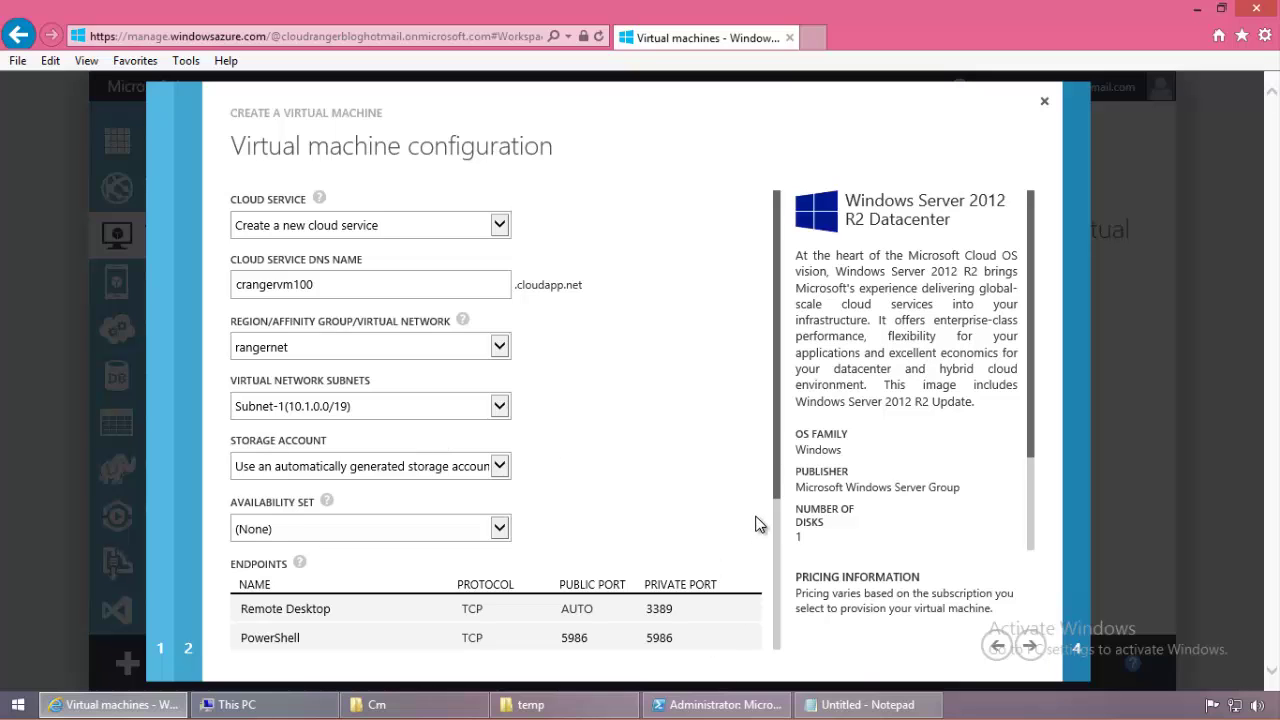
{"action": "left_click_drag", "start_coordinate": [775, 490], "coordinate": [770, 340]}
{"action": "left_click", "coordinate": [1030, 645]}
{"action": "left_click", "coordinate": [1030, 645]}
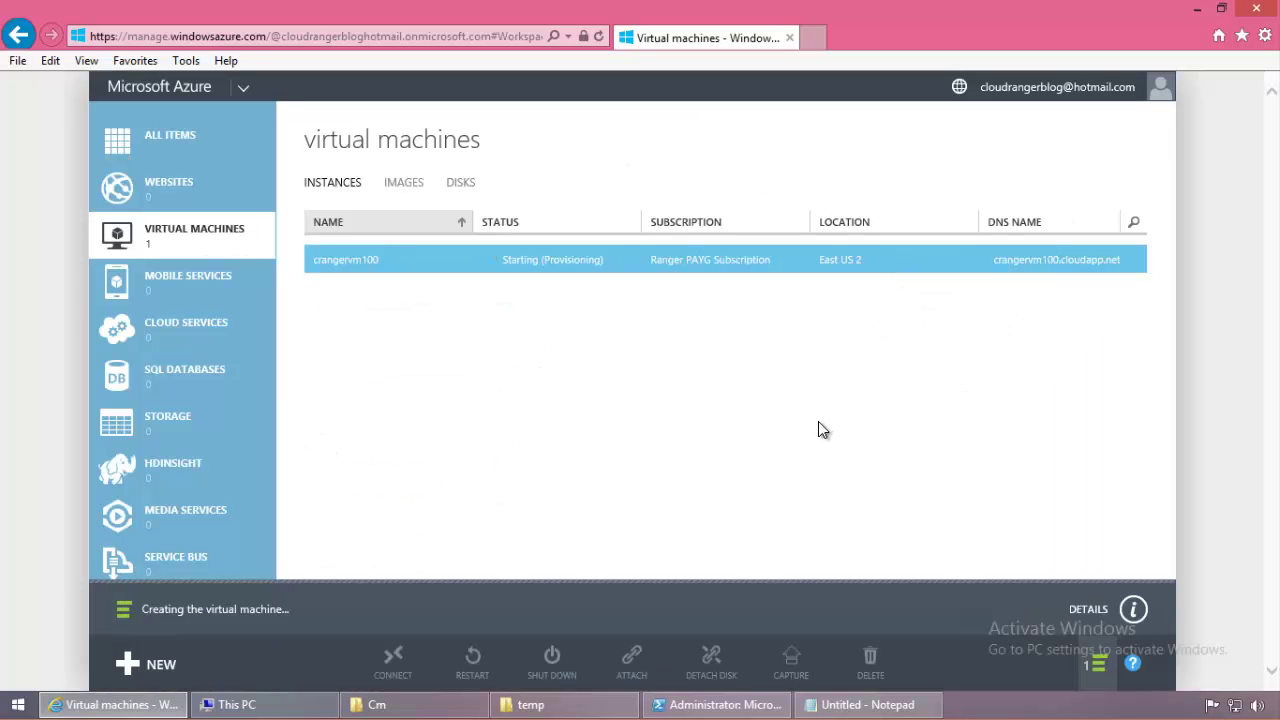
Step: Prefix the VNET line in the Notepad checklist with '--' to mark it done
{"action": "left_click", "coordinate": [867, 704]}
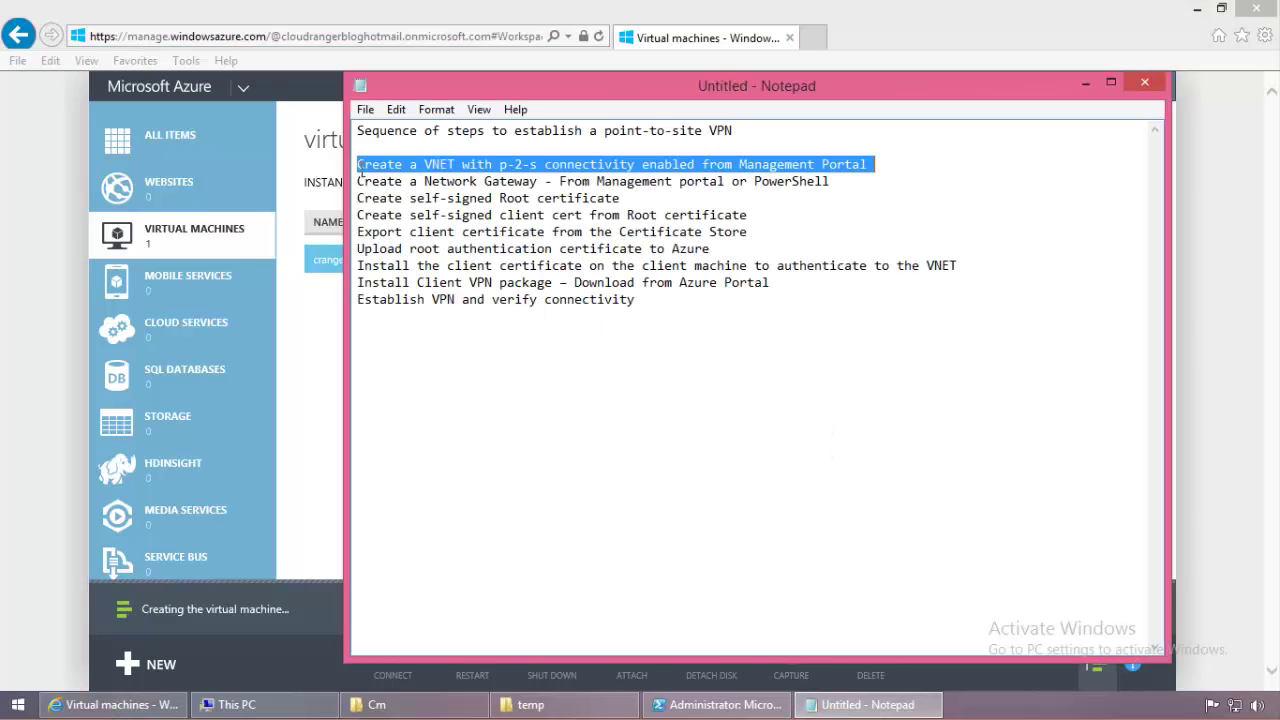
{"action": "key", "text": "Left"}
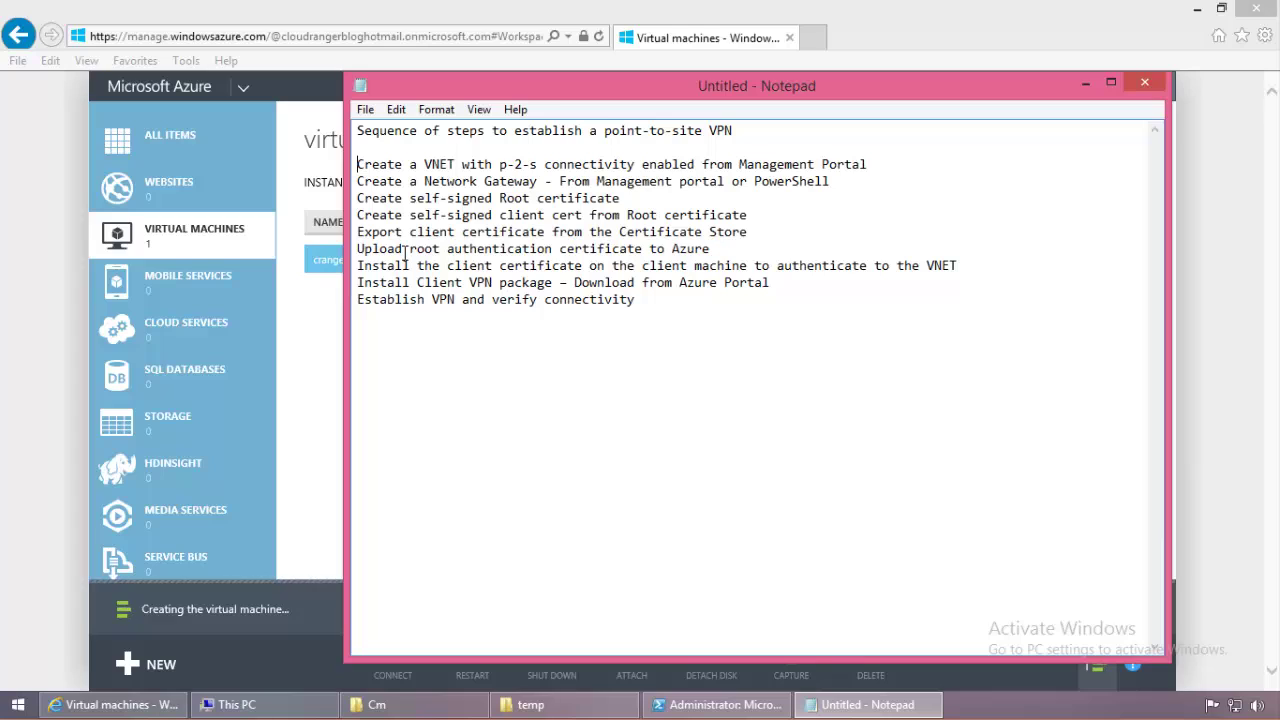
{"action": "type", "text": "--"}
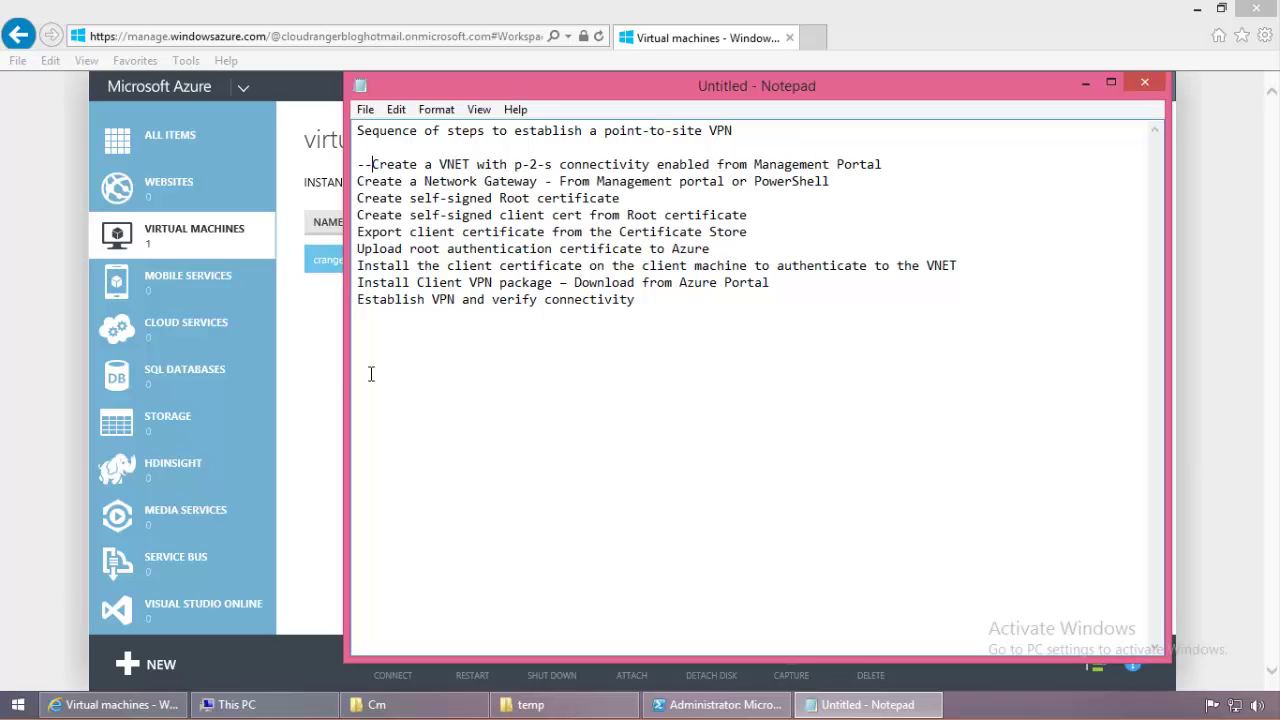
{"action": "left_click", "coordinate": [321, 376]}
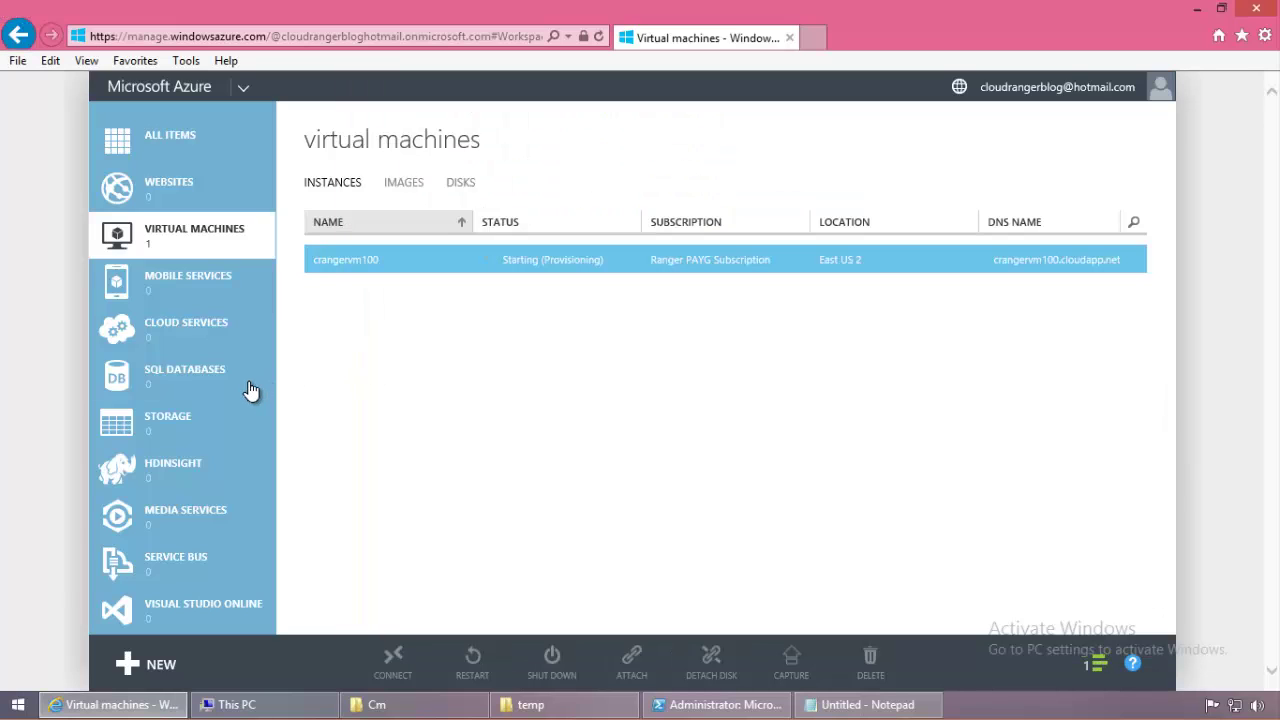
Step: Open rangernet from the networks list, review its Configure settings, and return to its dashboard
{"action": "scroll", "coordinate": [251, 395], "scroll_direction": "down", "scroll_amount": 8}
{"action": "left_click", "coordinate": [229, 268]}
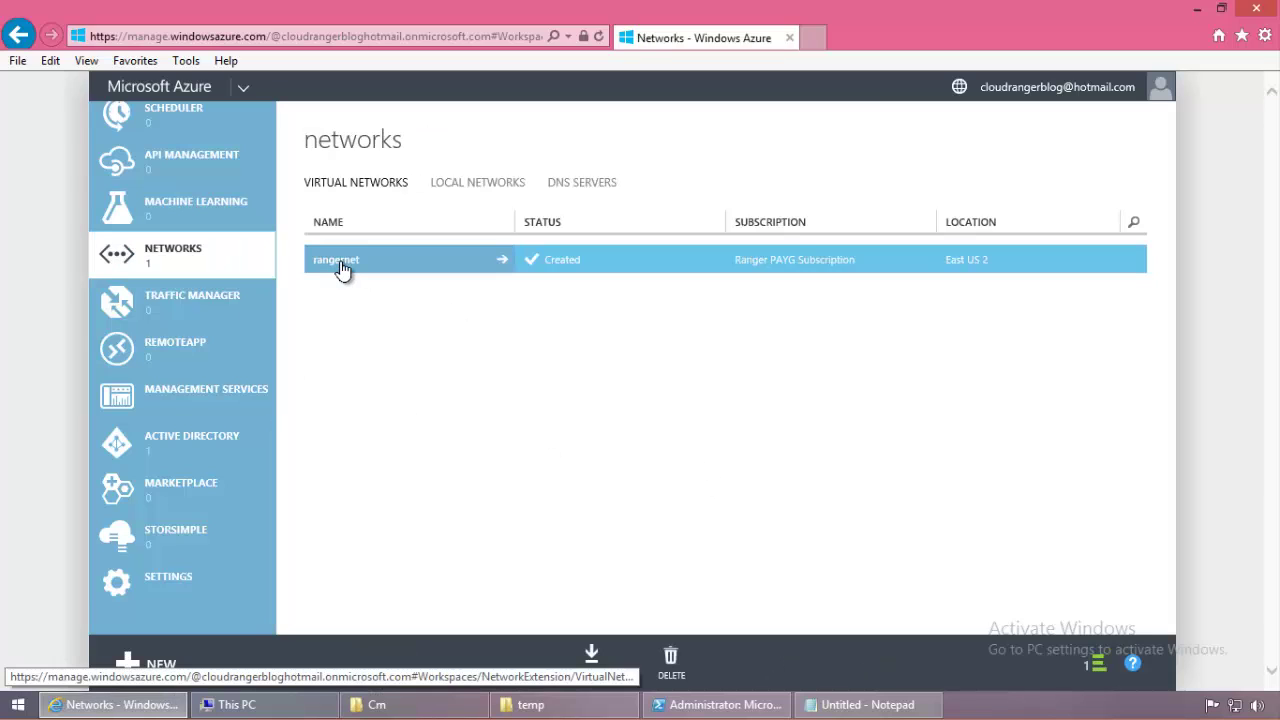
{"action": "left_click", "coordinate": [341, 268]}
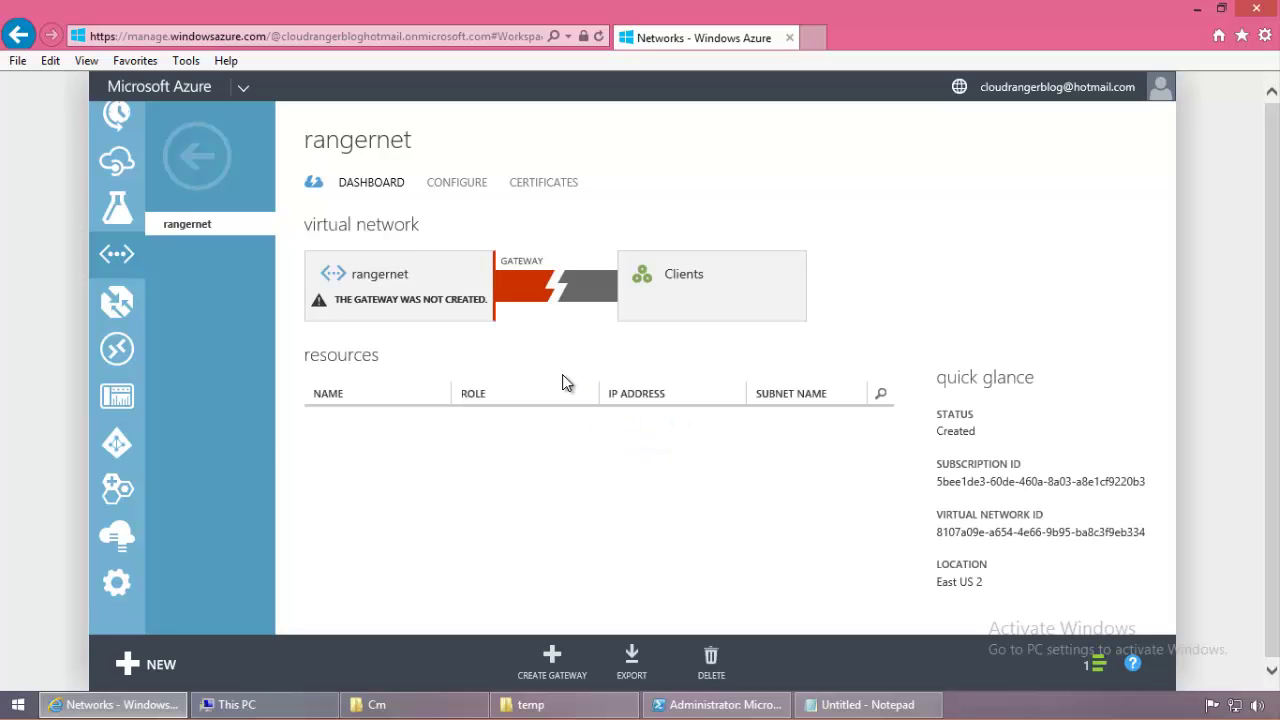
{"action": "left_click", "coordinate": [464, 186]}
{"action": "scroll", "coordinate": [693, 321], "scroll_direction": "down", "scroll_amount": 2}
{"action": "scroll", "coordinate": [693, 321], "scroll_direction": "down", "scroll_amount": 3}
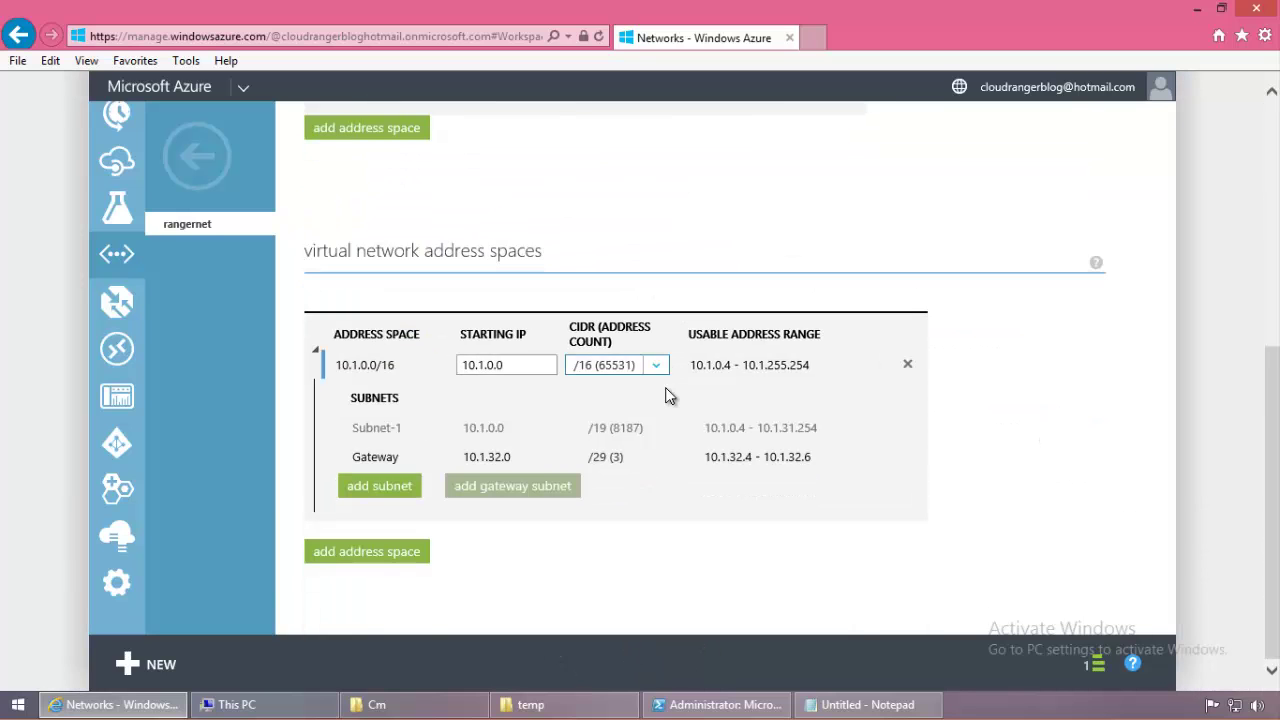
{"action": "scroll", "coordinate": [669, 392], "scroll_direction": "up", "scroll_amount": 3}
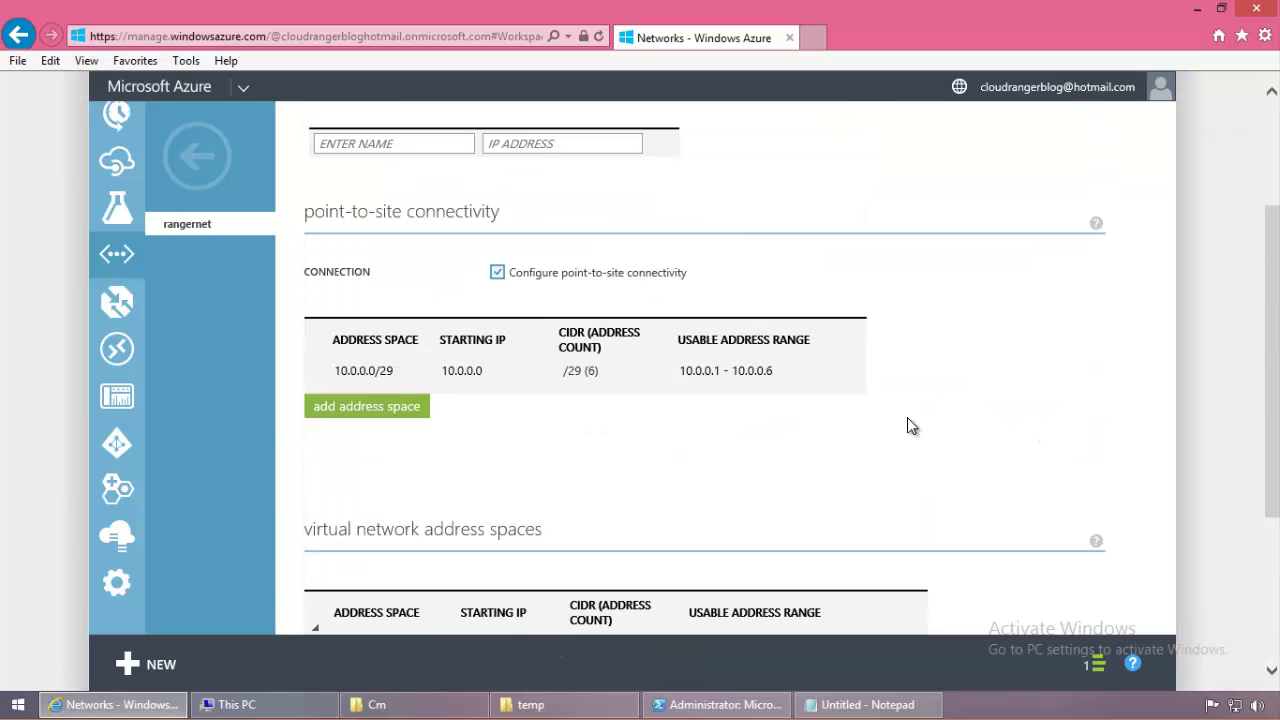
{"action": "scroll", "coordinate": [965, 418], "scroll_direction": "up", "scroll_amount": 3}
{"action": "scroll", "coordinate": [965, 418], "scroll_direction": "down", "scroll_amount": 3}
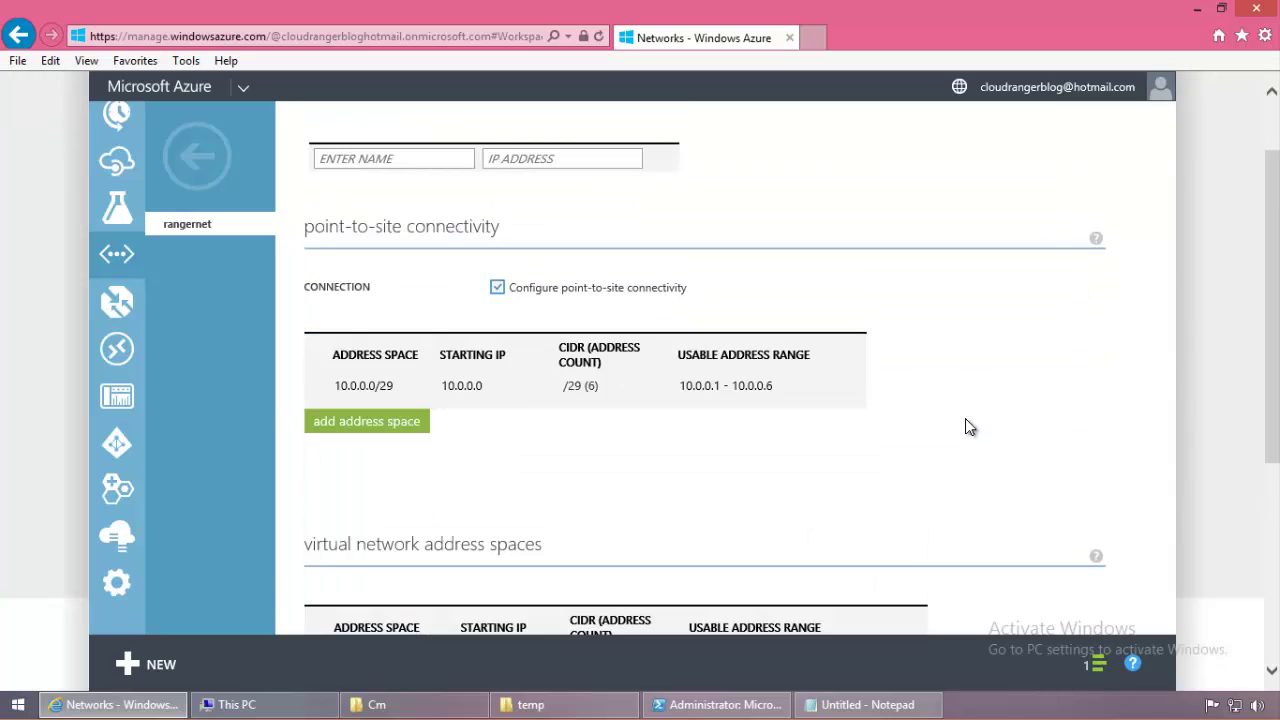
{"action": "scroll", "coordinate": [965, 418], "scroll_direction": "up", "scroll_amount": 3}
{"action": "left_click", "coordinate": [360, 186]}
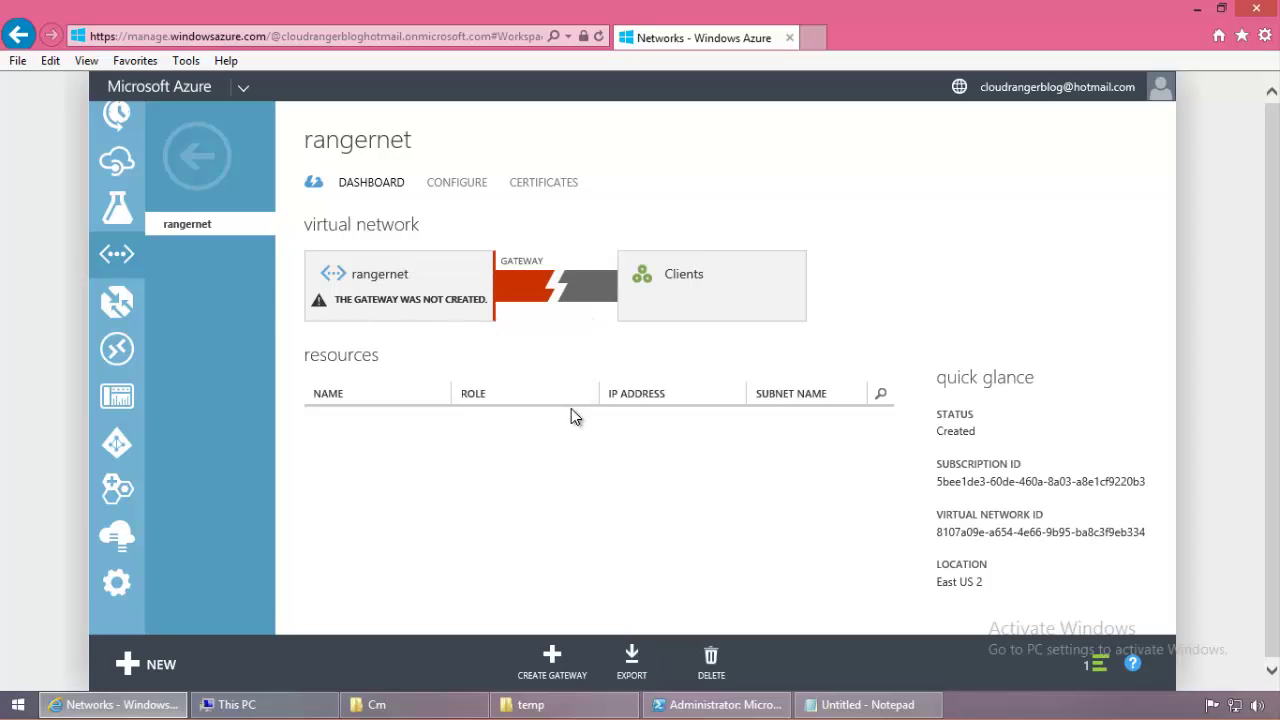
Step: Create and confirm the rangernet gateway, then return to the dashboard once it completes
{"action": "left_click", "coordinate": [551, 659]}
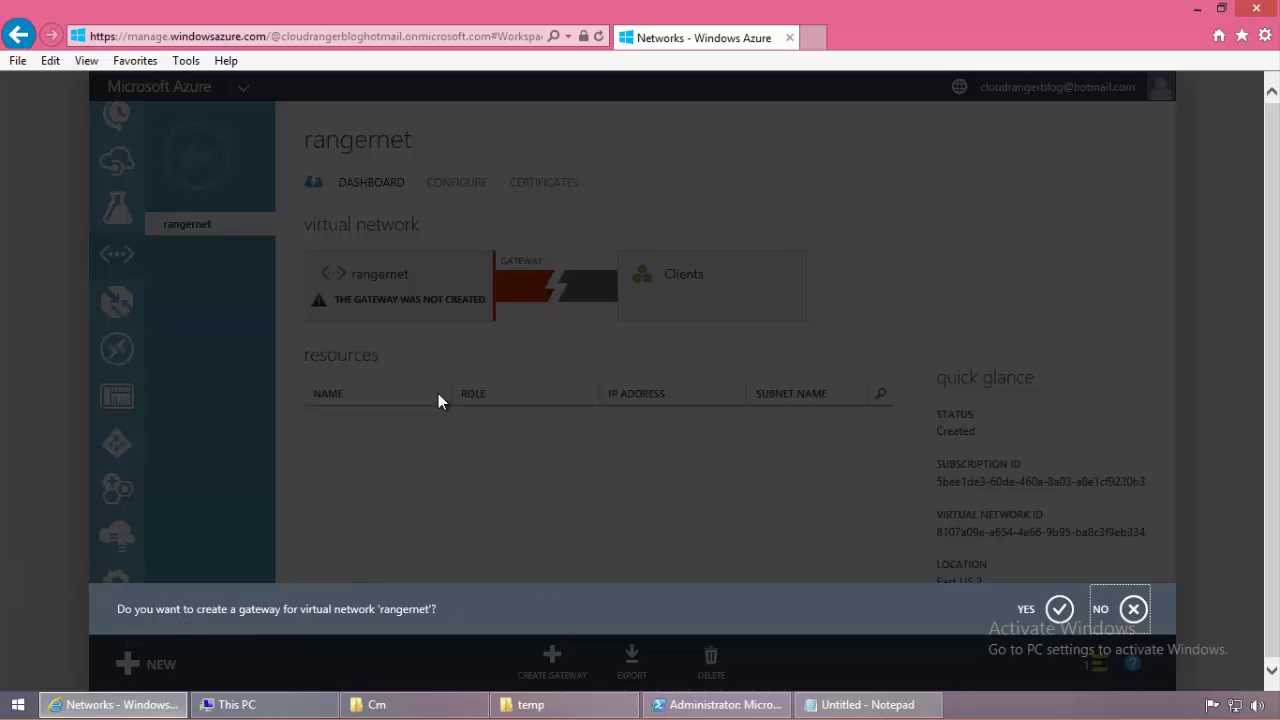
{"action": "left_click", "coordinate": [1059, 608]}
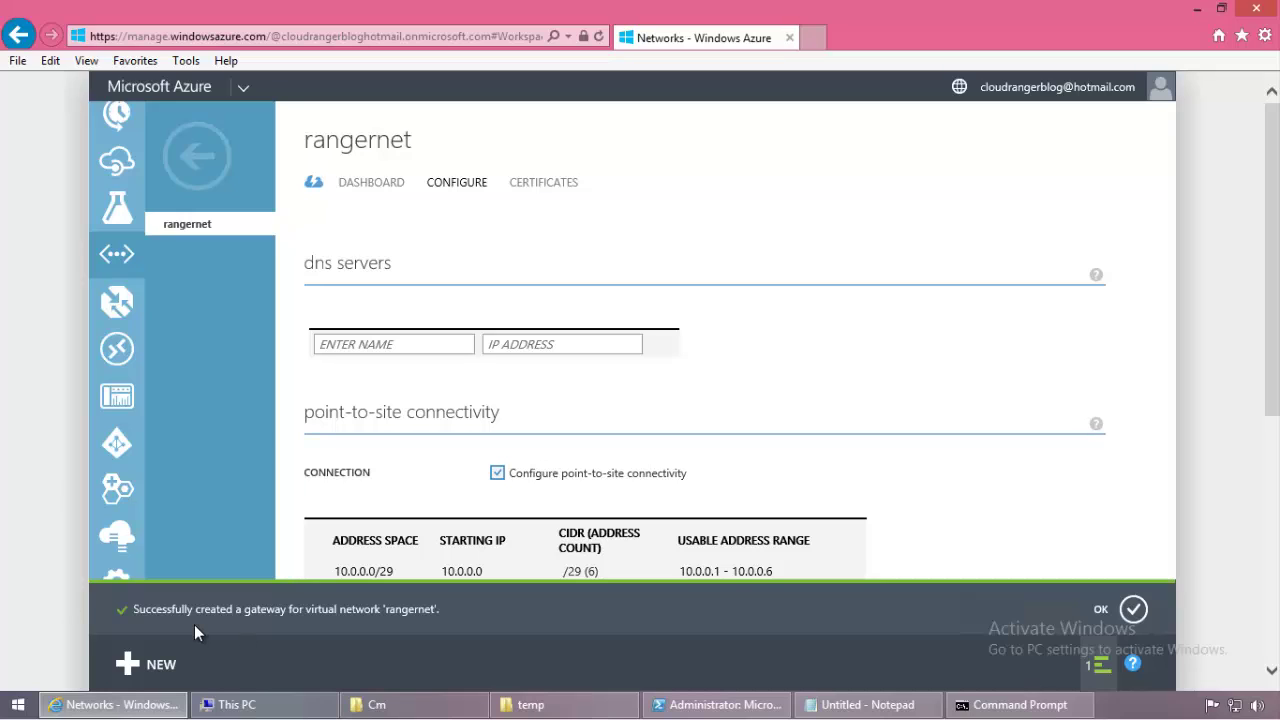
{"action": "left_click", "coordinate": [1126, 612]}
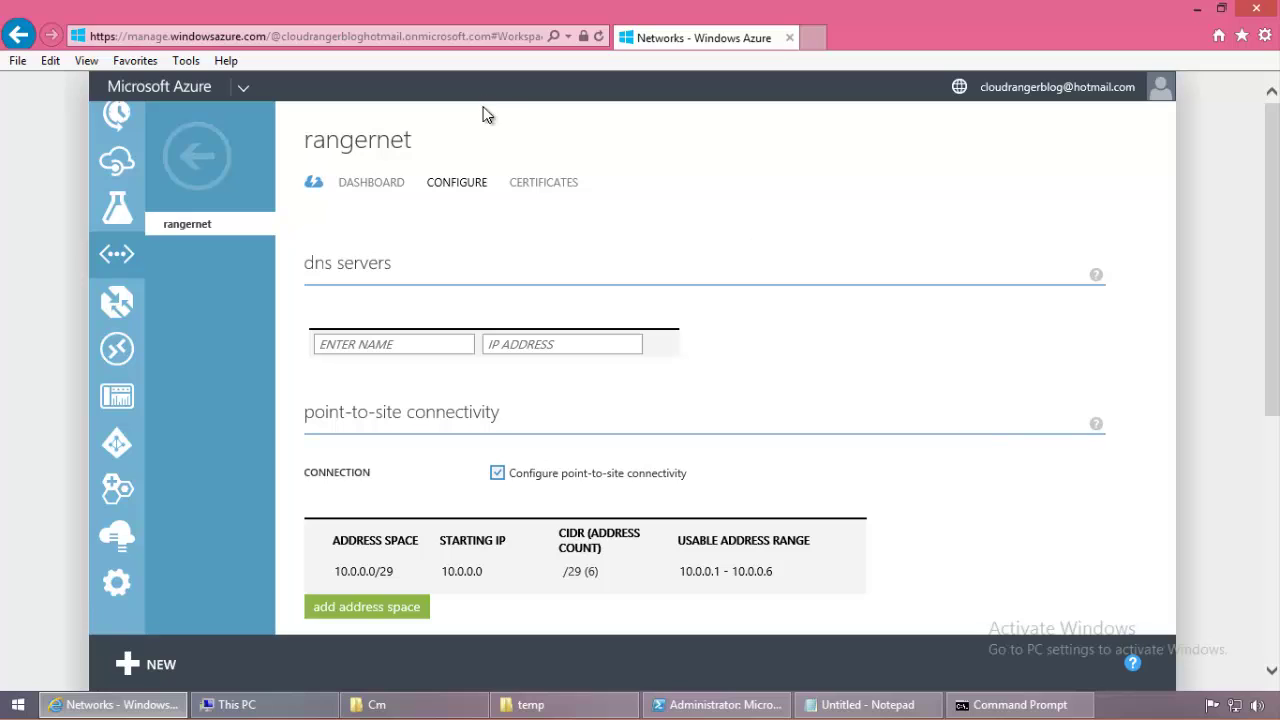
{"action": "left_click", "coordinate": [363, 184]}
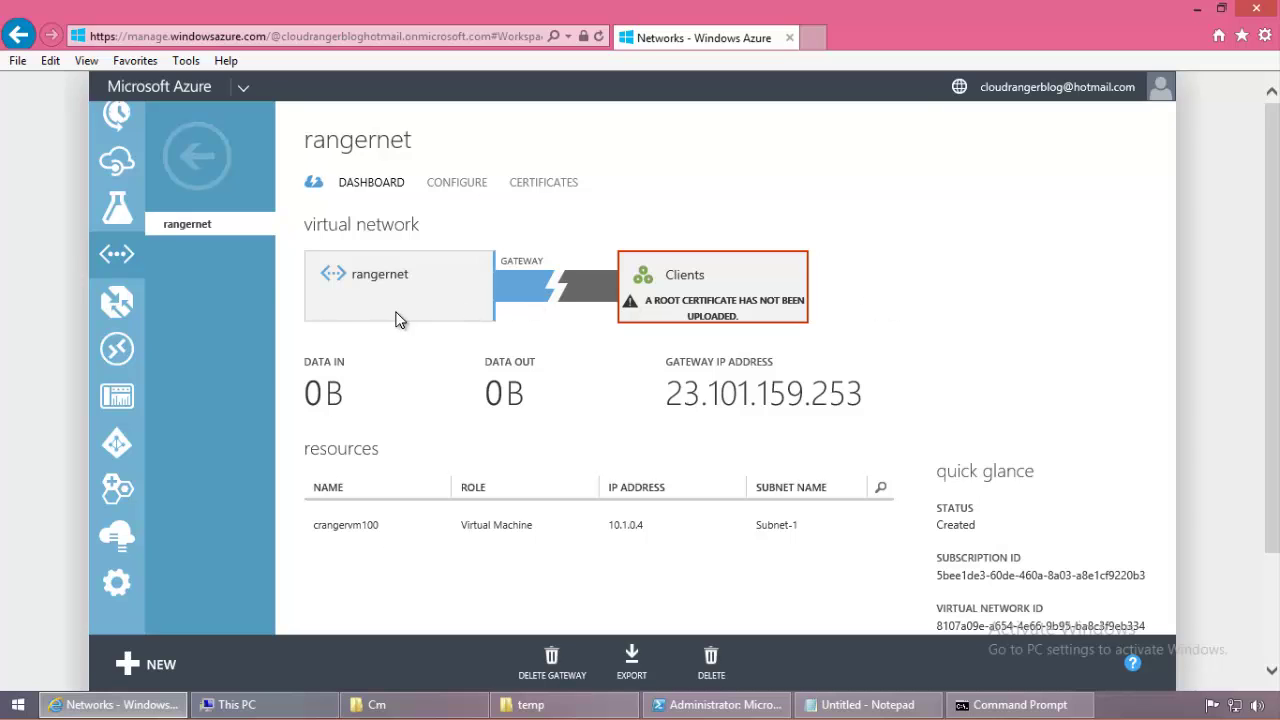
Step: Review the rangernet dashboard and select the Gateway IP Address 23.101.159.253
{"action": "scroll", "coordinate": [540, 392], "scroll_direction": "down", "scroll_amount": 2}
{"action": "scroll", "coordinate": [540, 392], "scroll_direction": "up", "scroll_amount": 2}
{"action": "scroll", "coordinate": [491, 545], "scroll_direction": "down", "scroll_amount": 2}
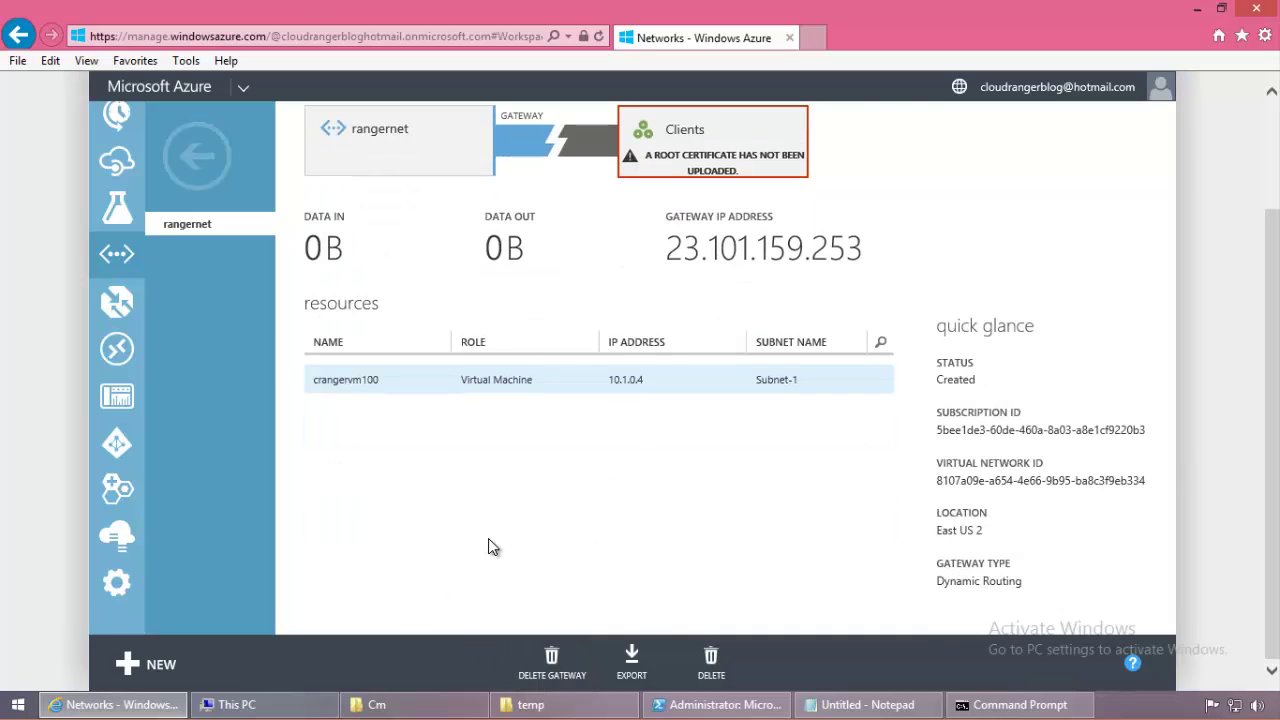
{"action": "scroll", "coordinate": [490, 547], "scroll_direction": "up", "scroll_amount": 2}
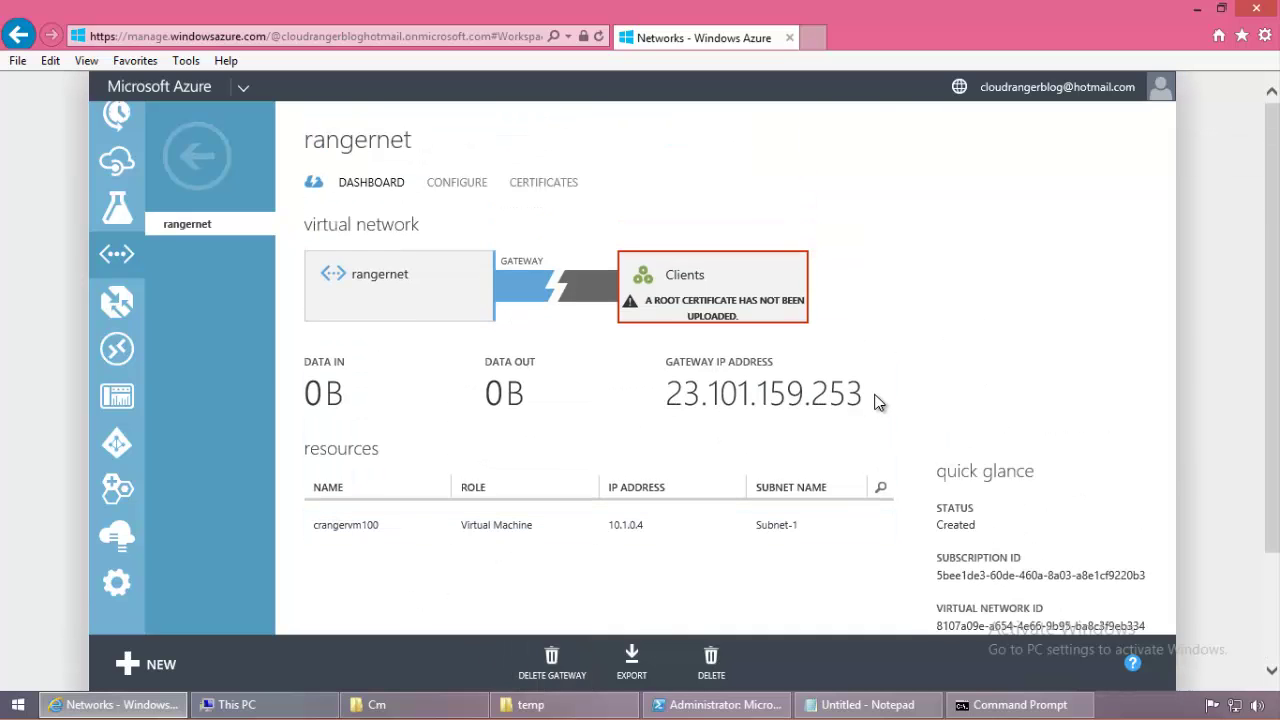
{"action": "left_click_drag", "start_coordinate": [875, 402], "coordinate": [677, 400]}
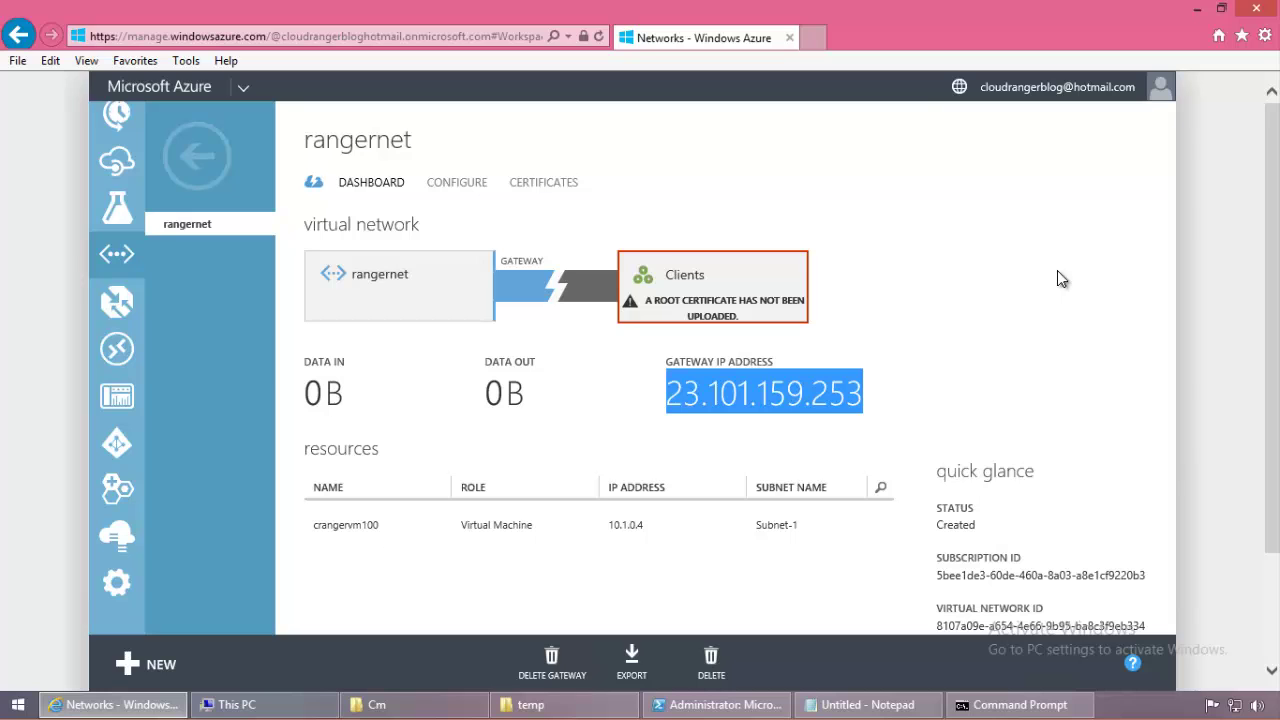
{"action": "scroll", "coordinate": [1057, 279], "scroll_direction": "down", "scroll_amount": 3}
Step: Prefix the Network Gateway line in the Notepad checklist with -- to mark it done
{"action": "left_click", "coordinate": [858, 707]}
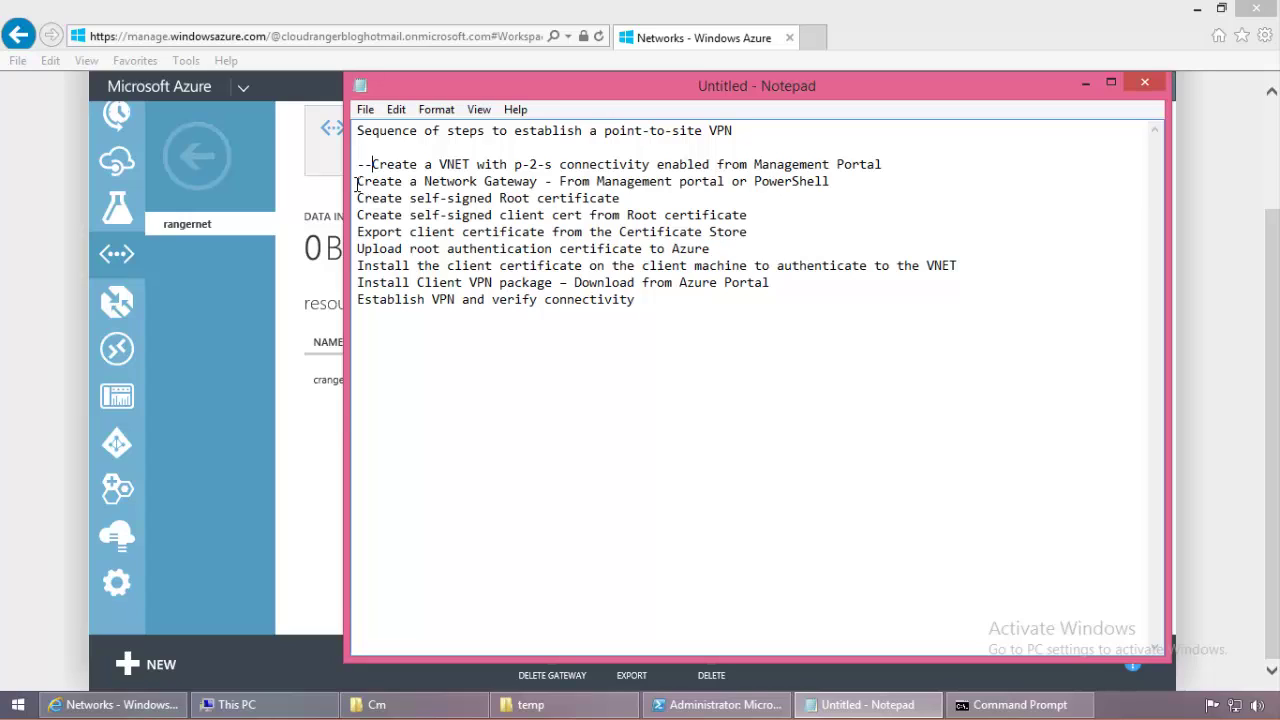
{"action": "left_click", "coordinate": [358, 183]}
{"action": "type", "text": "--"}
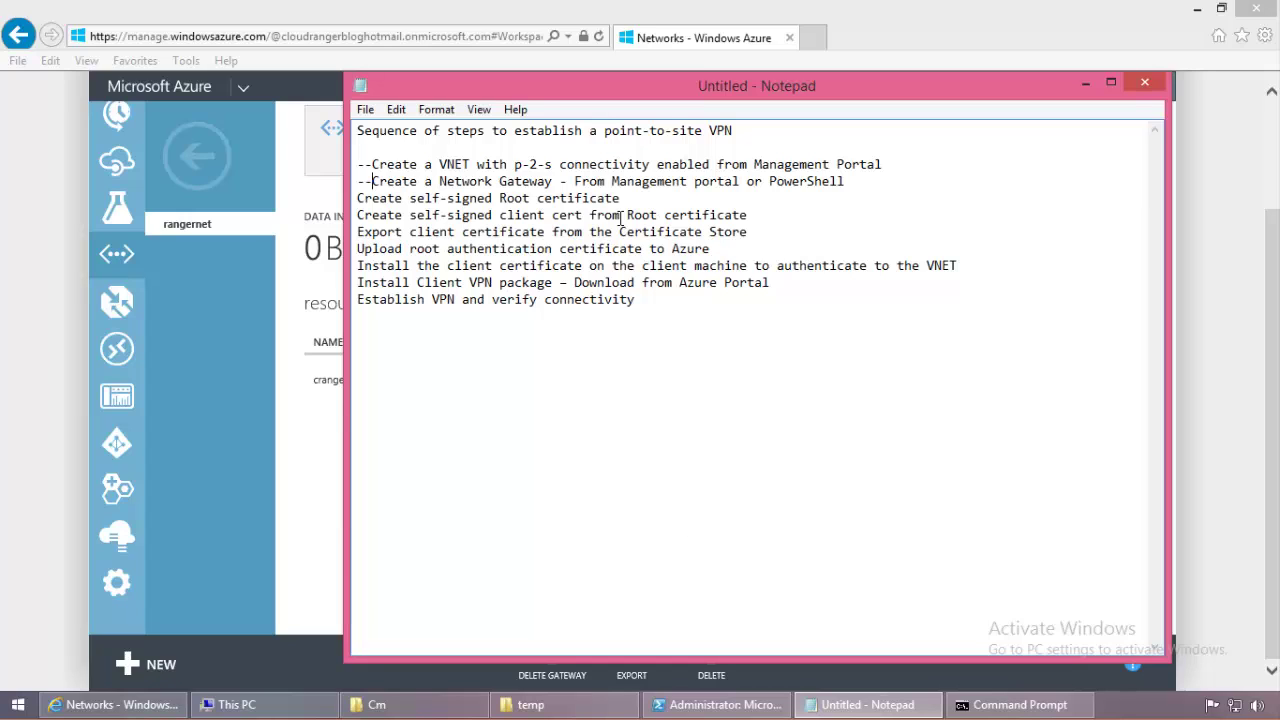
{"action": "left_click", "coordinate": [1013, 712]}
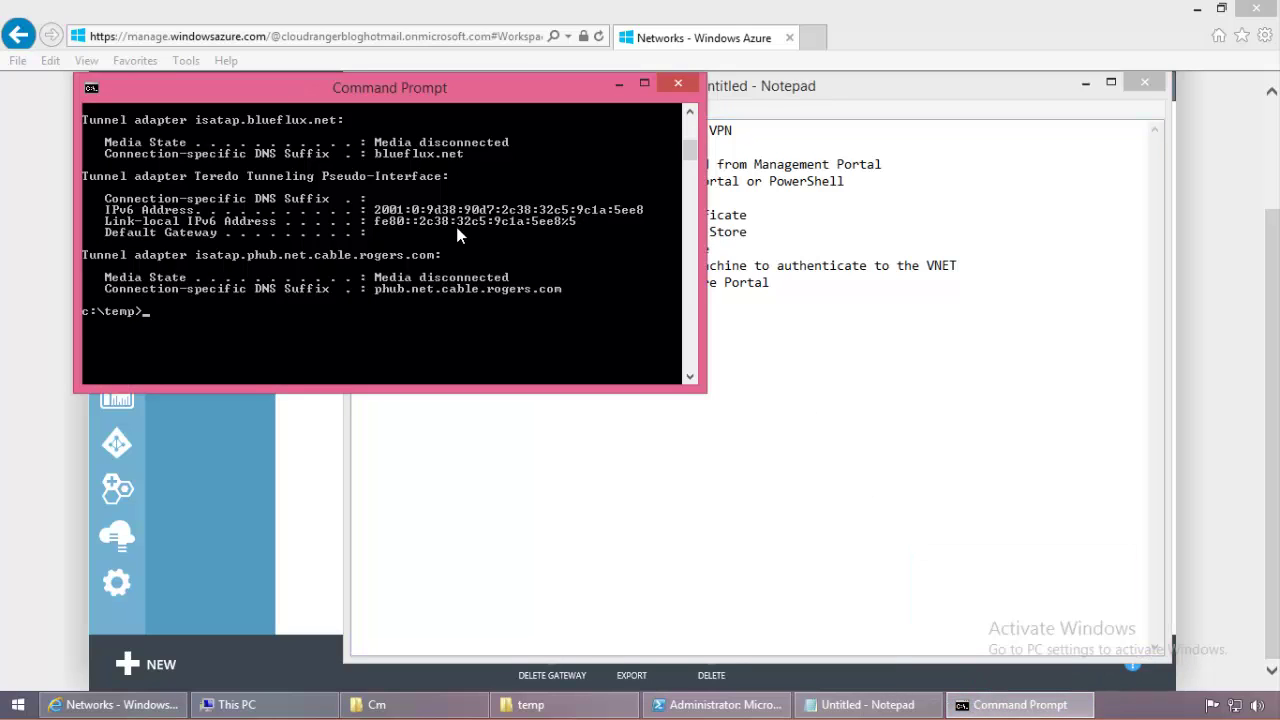
Step: Clear the console and search drive C for makecert.exe with dir/s
{"action": "type", "text": "cls"}
{"action": "key", "text": "Return"}
{"action": "left_click_drag", "start_coordinate": [381, 101], "coordinate": [712, 341]}
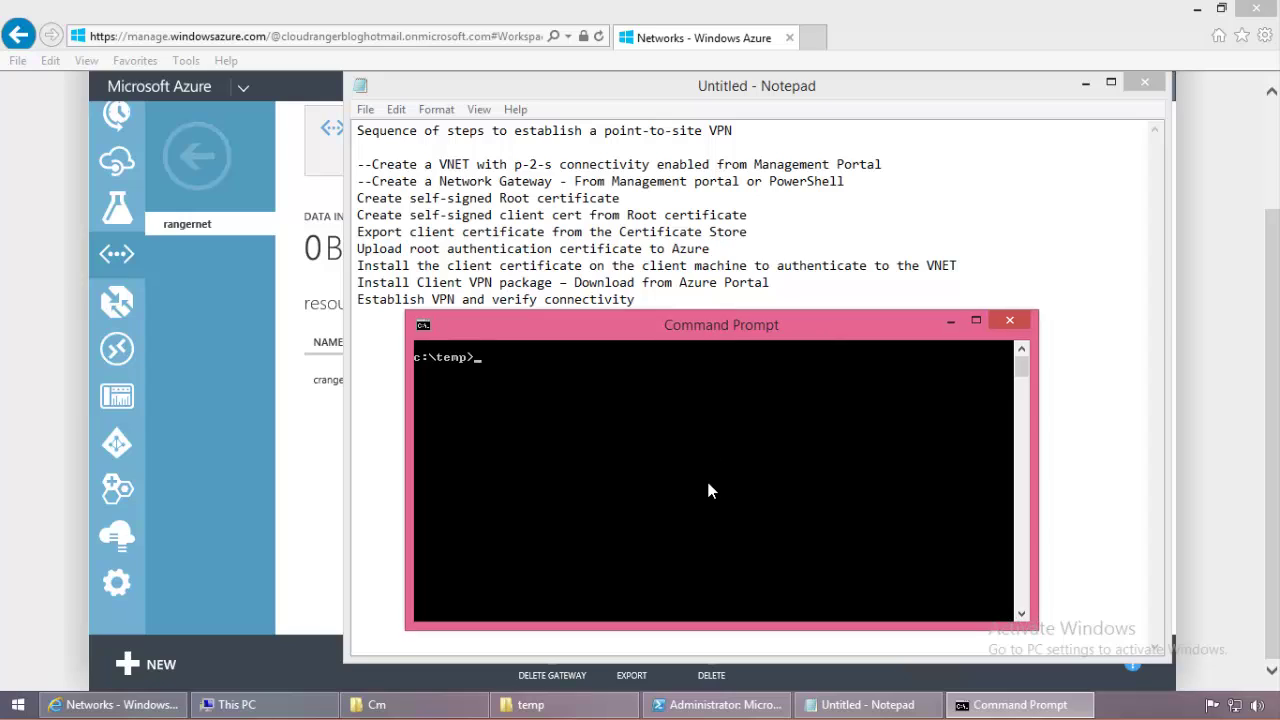
{"action": "type", "text": "dir"}
{"action": "key", "text": "Return"}
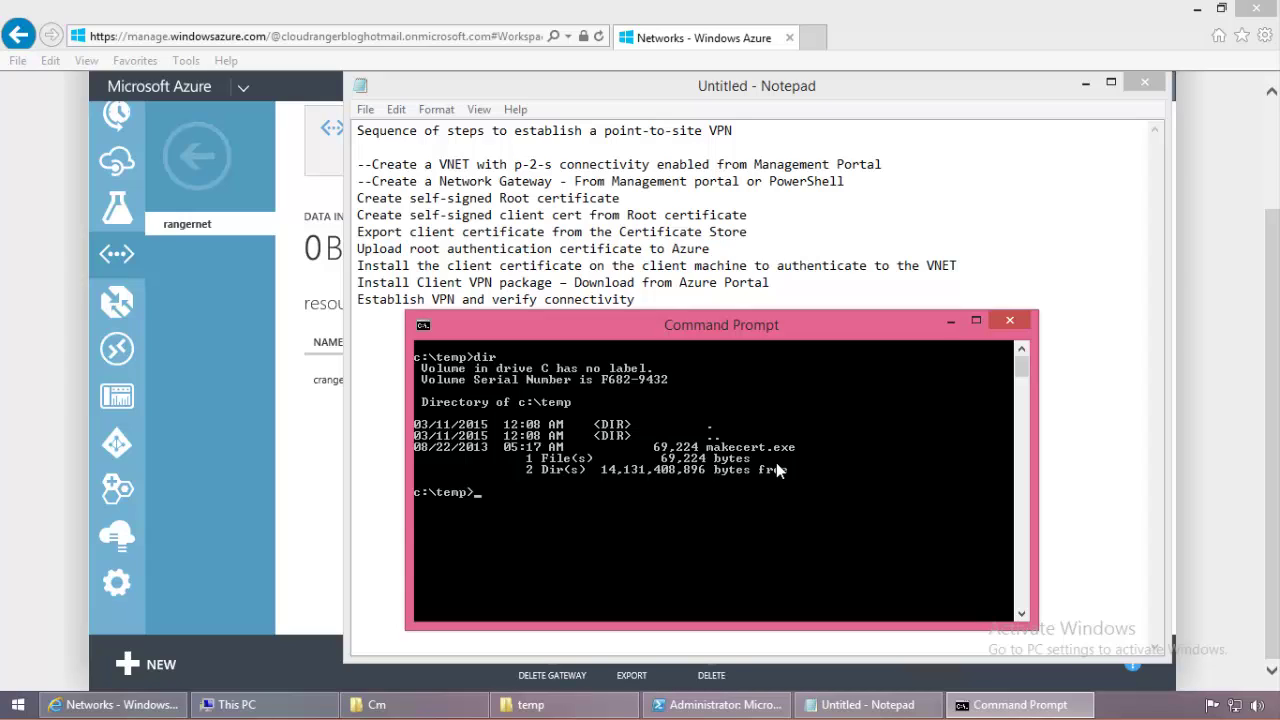
{"action": "type", "text": "d\\"}
{"action": "key", "text": "Return"}
{"action": "type", "text": "cls"}
{"action": "key", "text": "Return"}
{"action": "type", "text": "dir"}
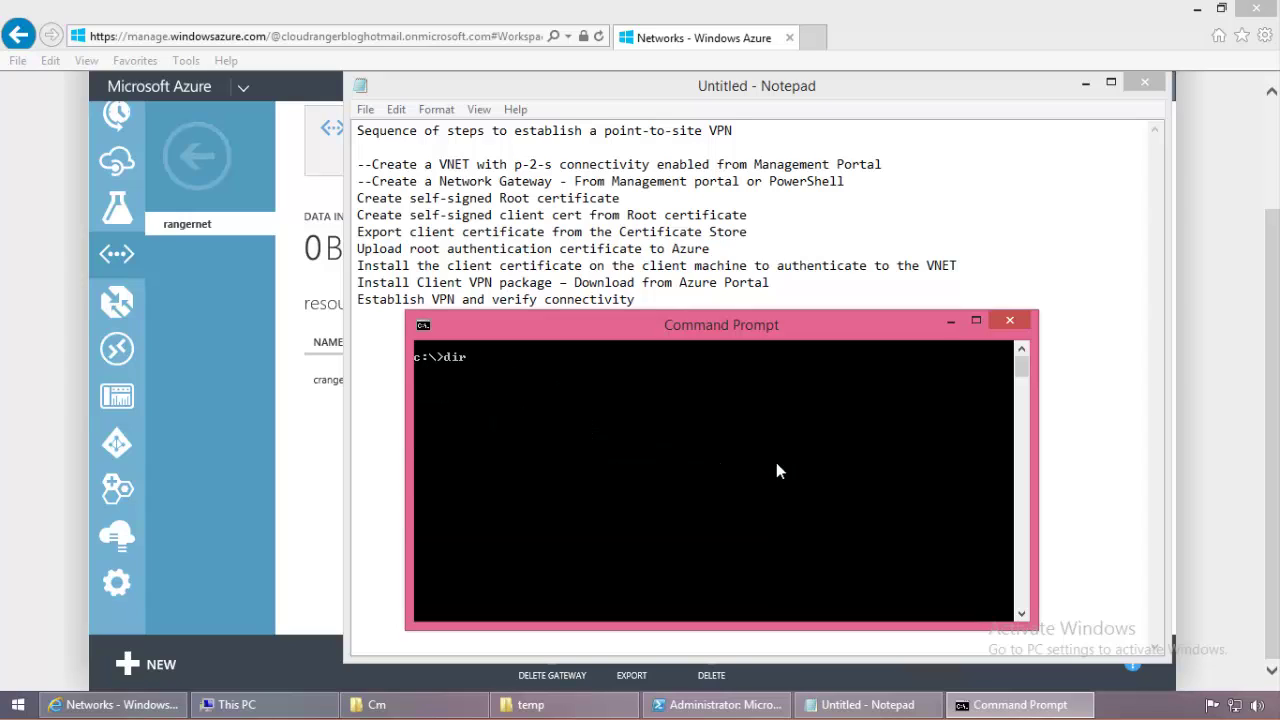
{"action": "type", "text": "/s makecert.exe"}
{"action": "key", "text": "Return"}
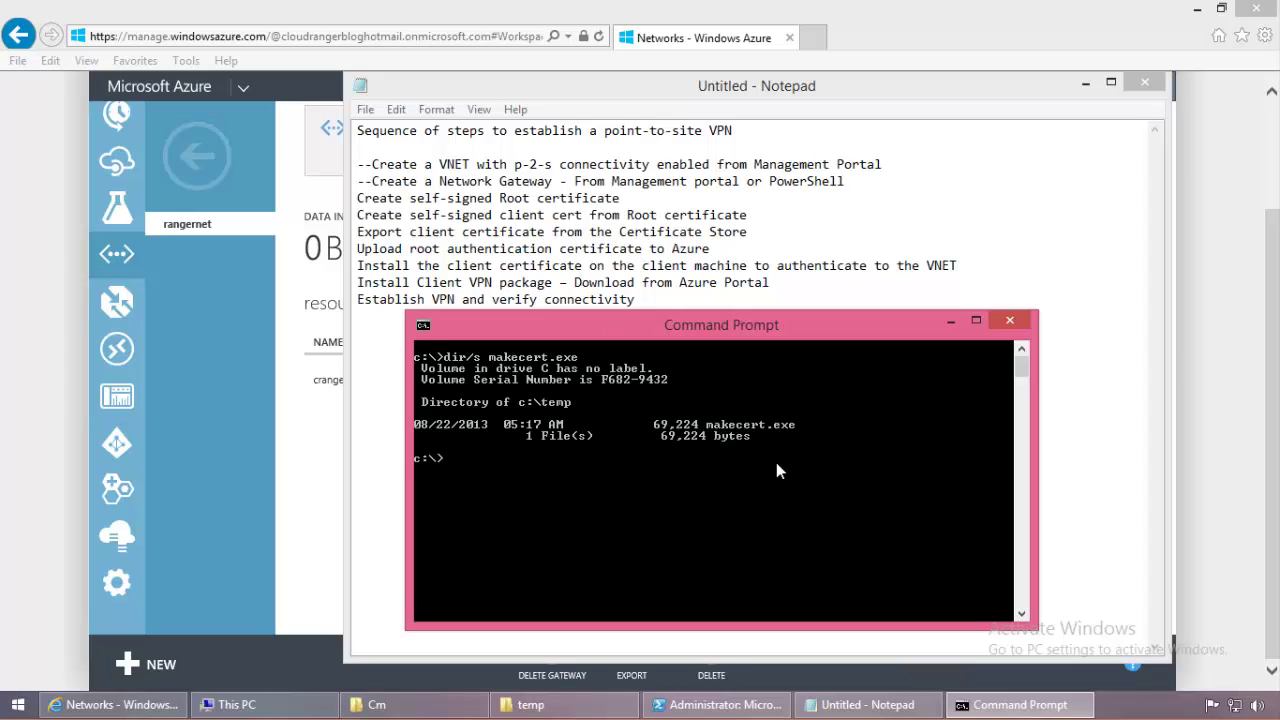
Step: Move into c:\temp, clear the console, and start the makecert -sky exchange -r -n "CN=rangerP2SRoot command
{"action": "type", "text": "cd temp"}
{"action": "key", "text": "Return"}
{"action": "type", "text": "cls"}
{"action": "key", "text": "Return"}
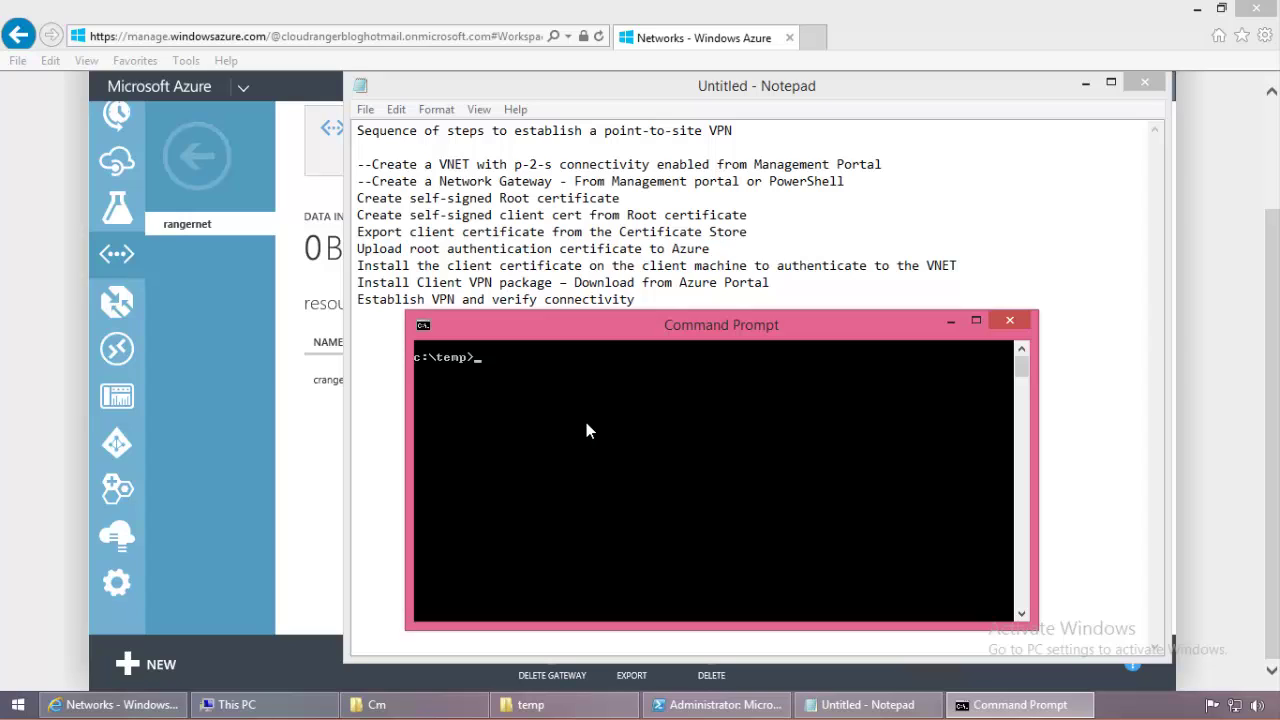
{"action": "type", "text": "makecert -sky exchange"}
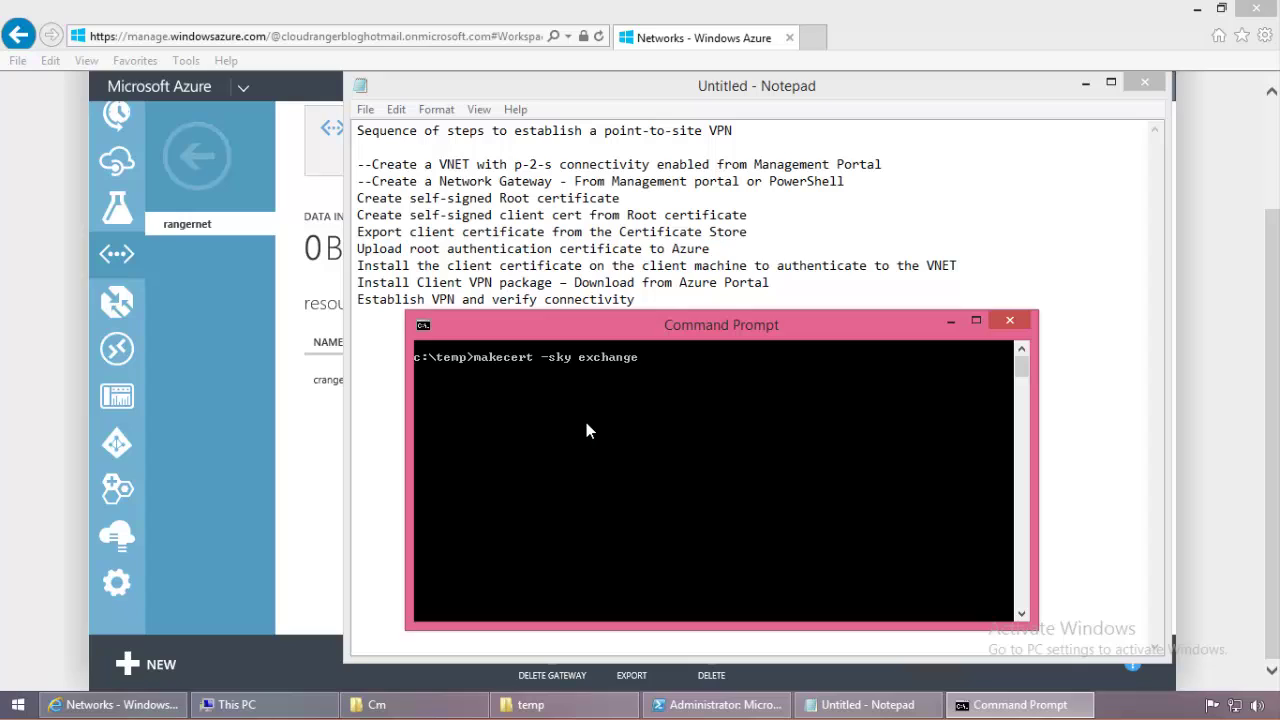
{"action": "type", "text": " -r -n \"CN=rangerP2SRoot"}
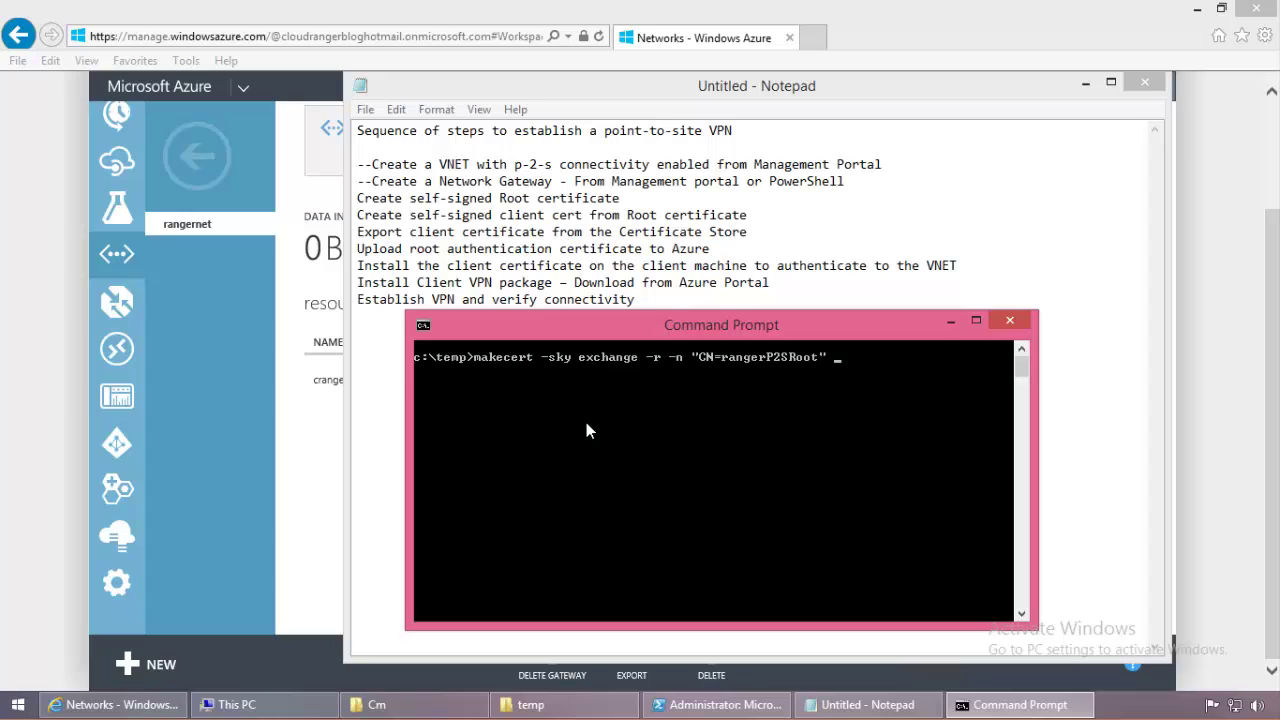
Step: Finish the makecert line with -pe -a sha1 -len 2048 -ss My .\rangerP2SRoot.cer
{"action": "type", "text": "\" -pe -a sha1 -len 2048 -ss"}
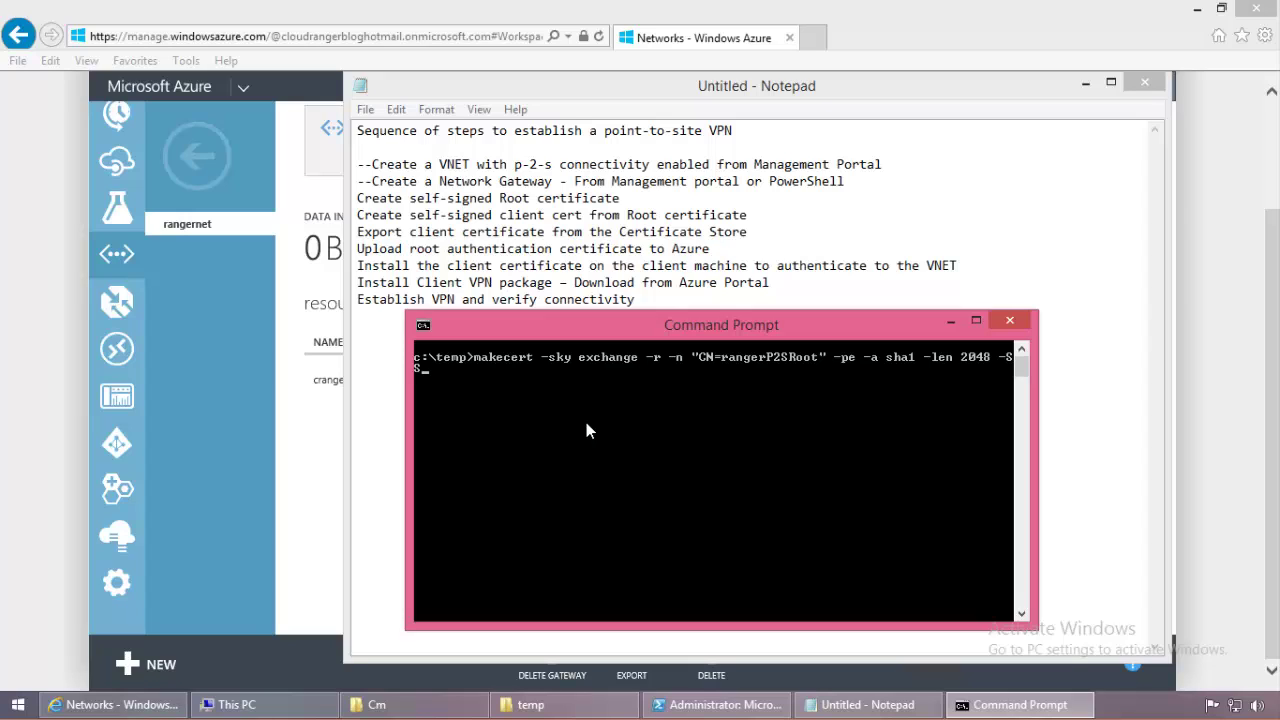
{"action": "key", "text": "BackSpace"}
{"action": "key", "text": "BackSpace"}
{"action": "type", "text": "ss My .\\rangerP2SRoot."}
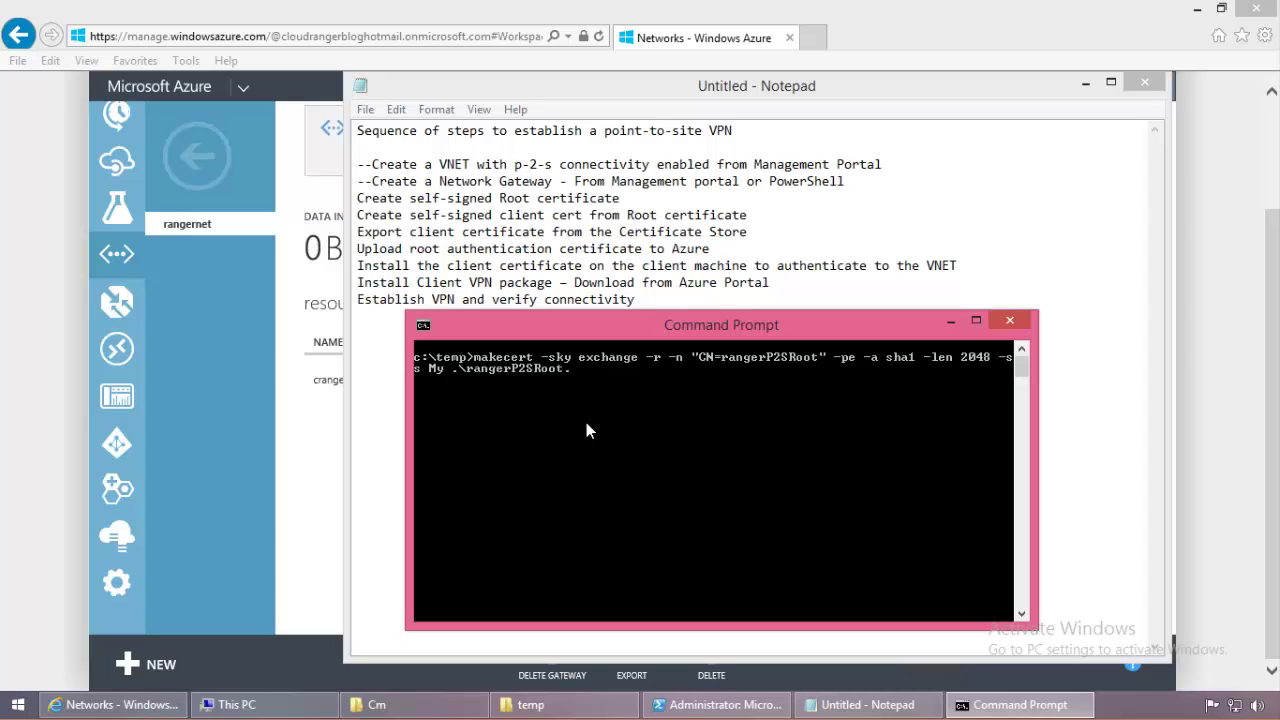
{"action": "type", "text": "cer"}
{"action": "left_click", "coordinate": [557, 704]}
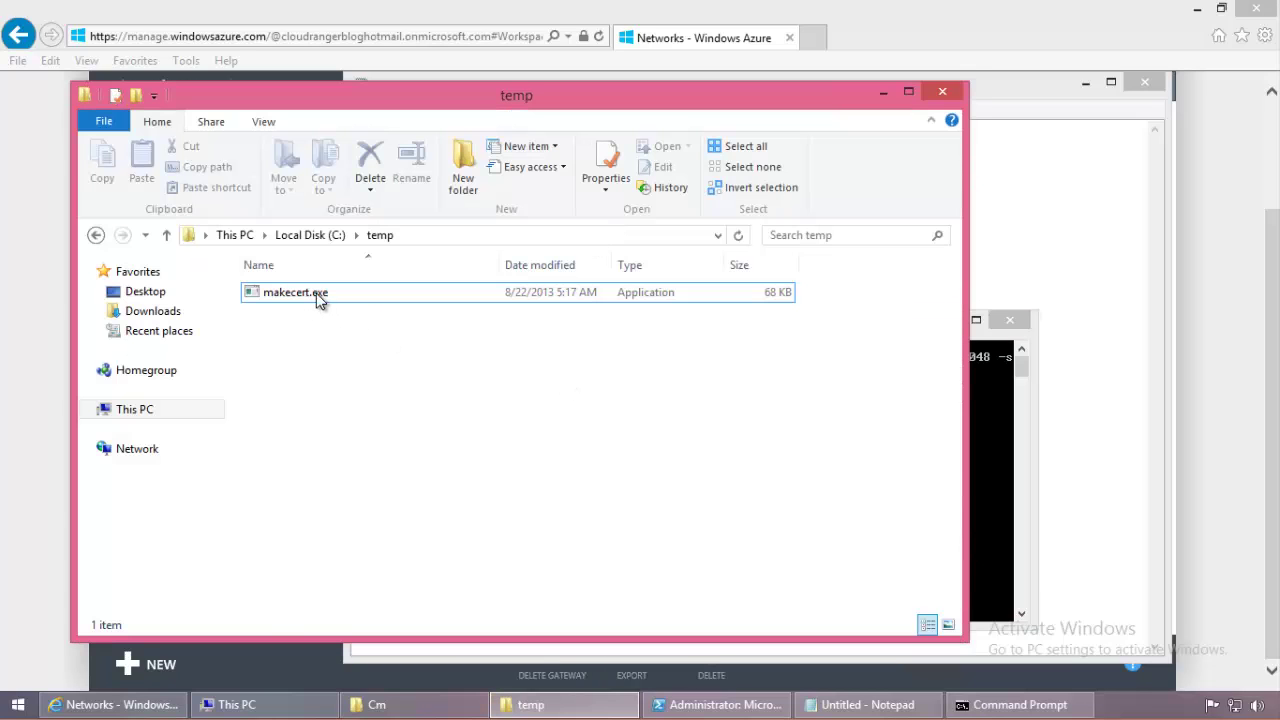
Step: Launch mmc and add the Certificates snap-in for My user account
{"action": "left_click", "coordinate": [18, 704]}
{"action": "type", "text": "mmc.exe"}
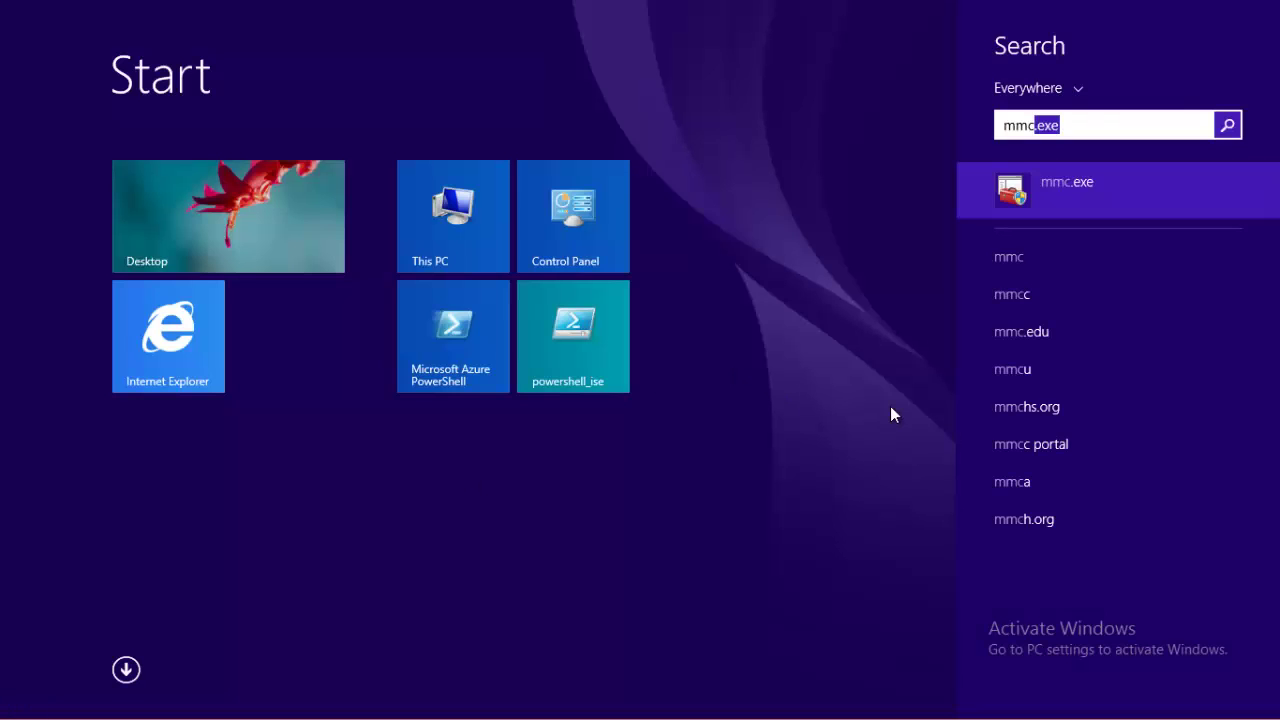
{"action": "key", "text": "Return"}
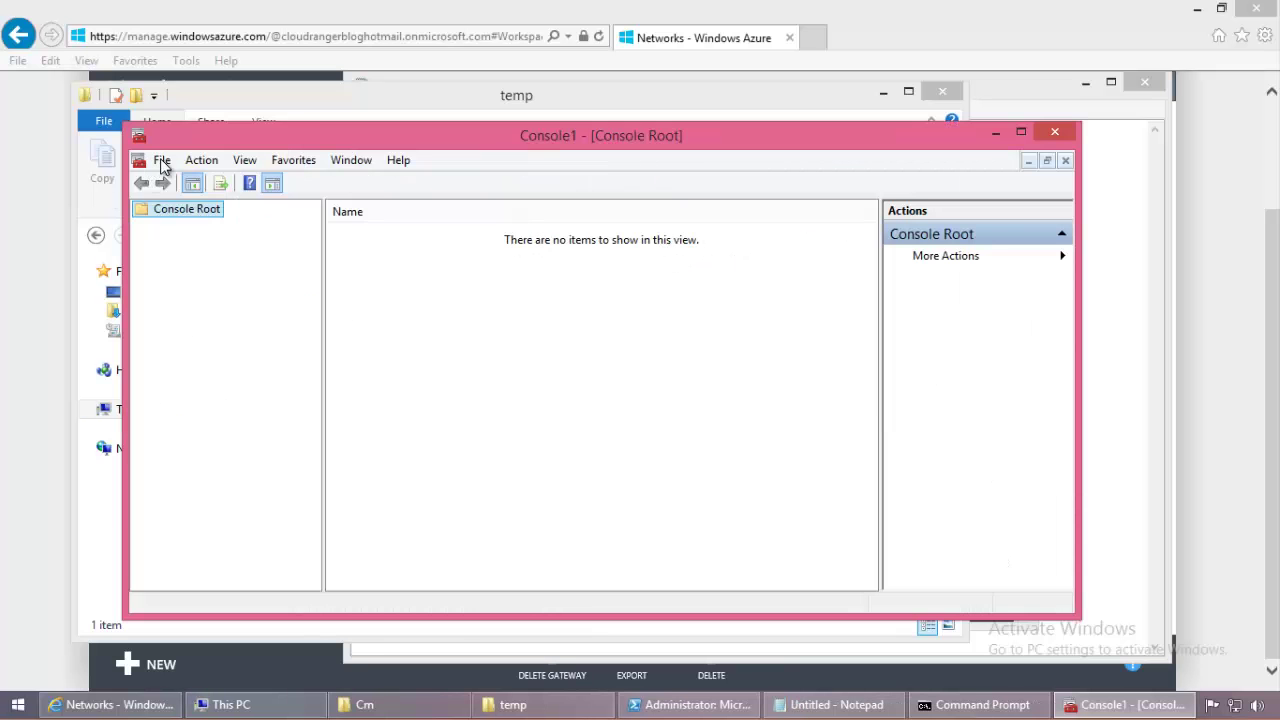
{"action": "left_click", "coordinate": [162, 160]}
{"action": "left_click", "coordinate": [150, 152]}
{"action": "left_click", "coordinate": [158, 160]}
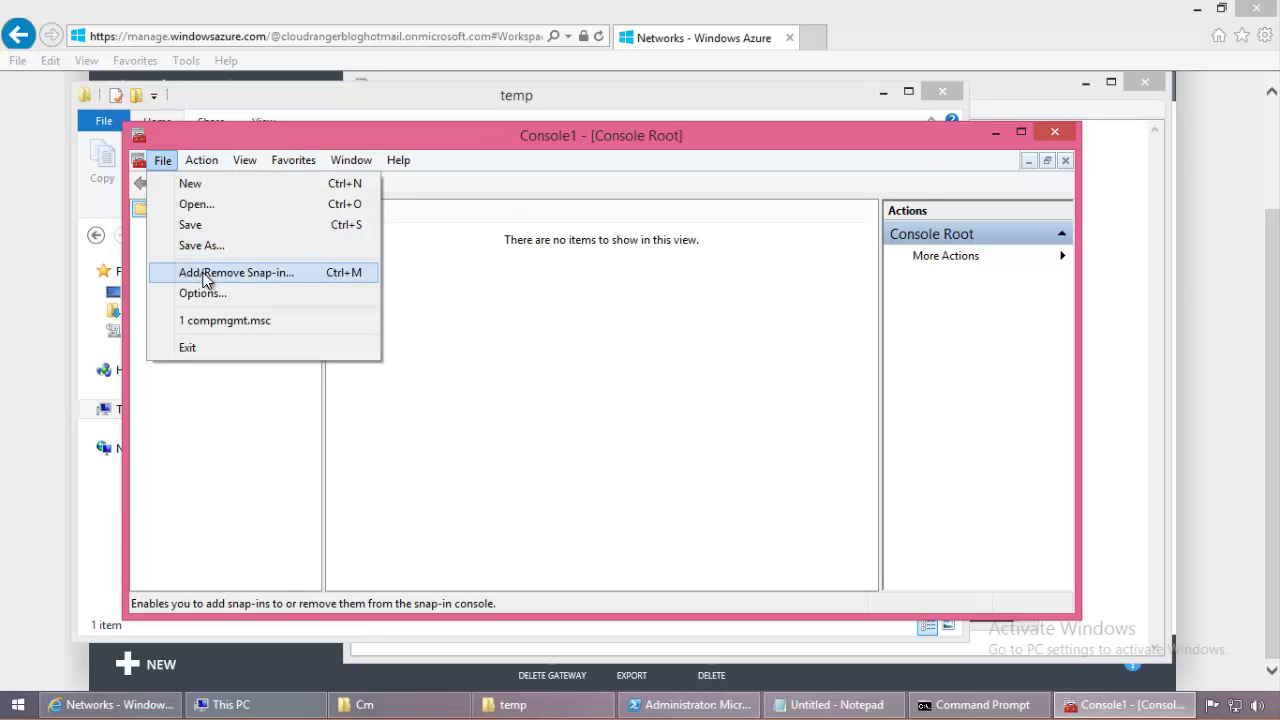
{"action": "left_click", "coordinate": [225, 271]}
{"action": "left_click", "coordinate": [355, 284]}
{"action": "left_click", "coordinate": [352, 298]}
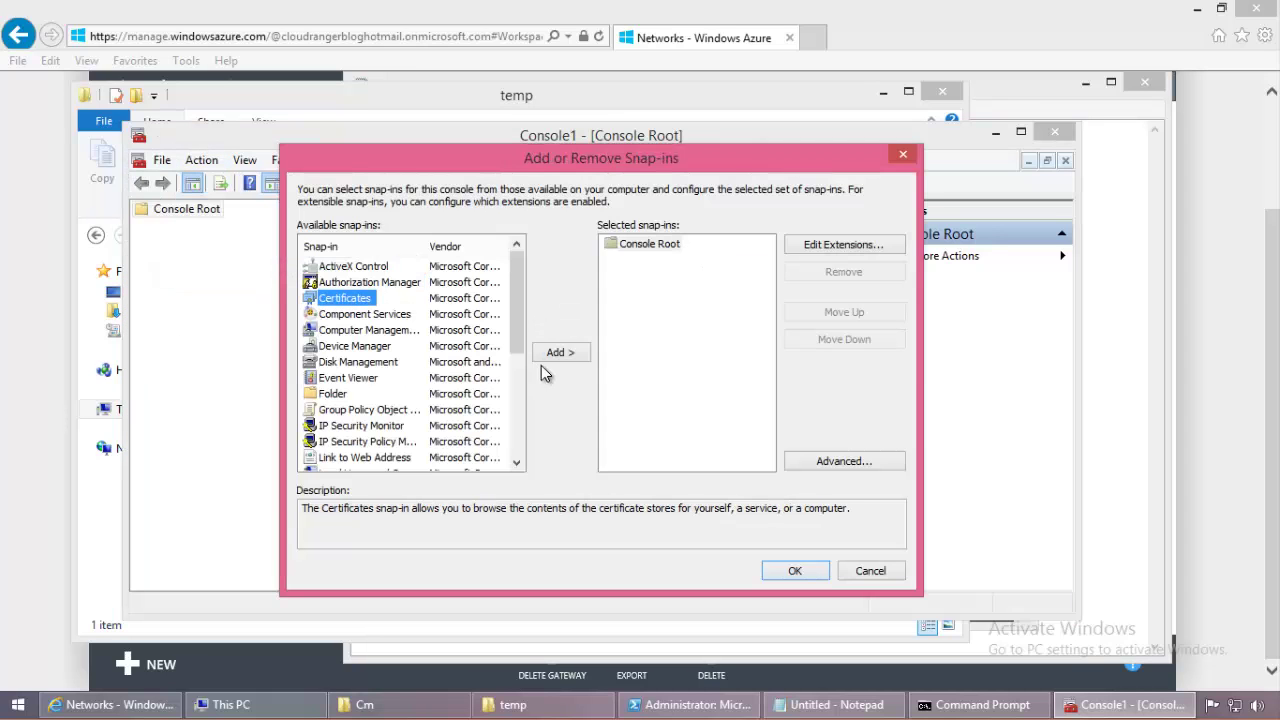
{"action": "left_click", "coordinate": [560, 352]}
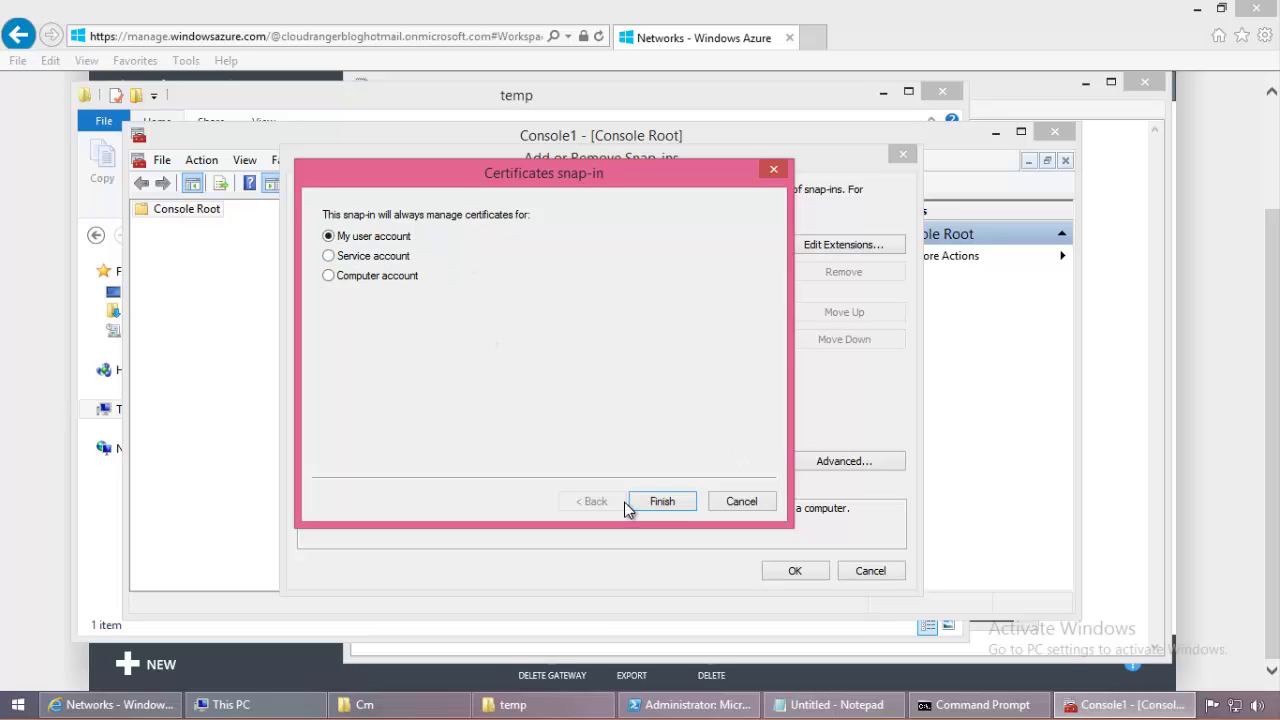
{"action": "left_click", "coordinate": [655, 501]}
{"action": "left_click", "coordinate": [784, 570]}
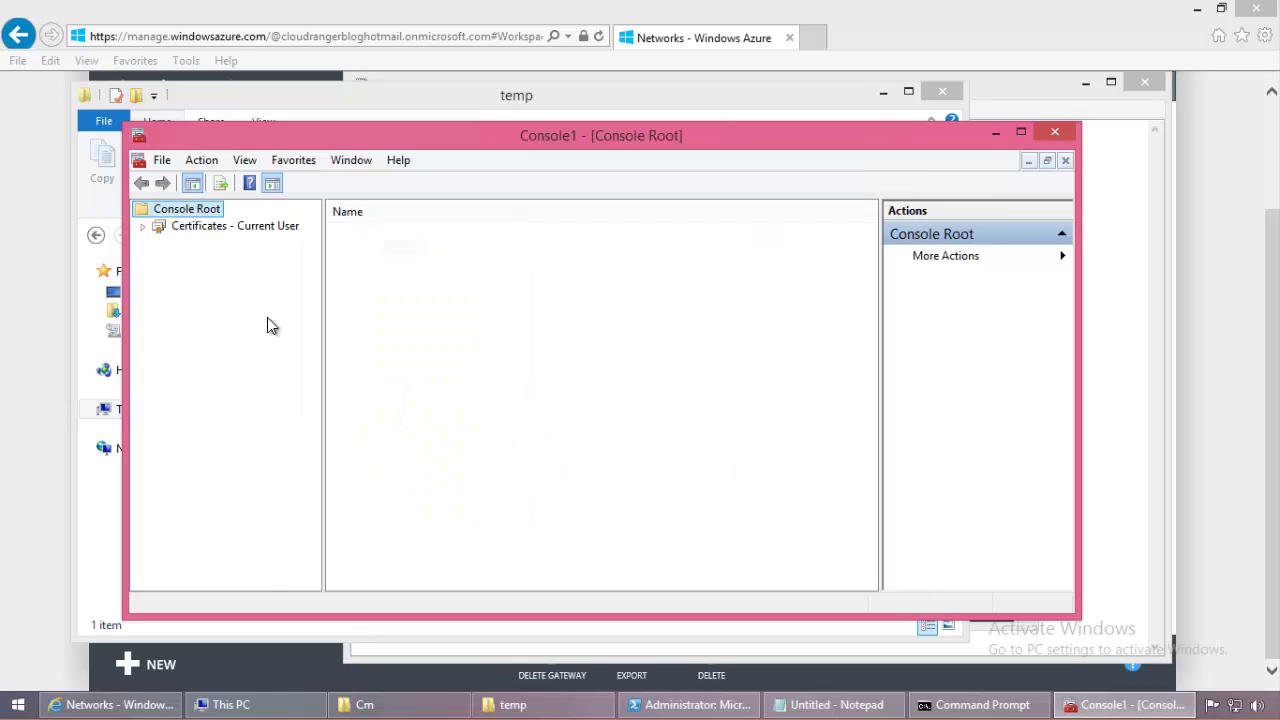
{"action": "left_click", "coordinate": [144, 228]}
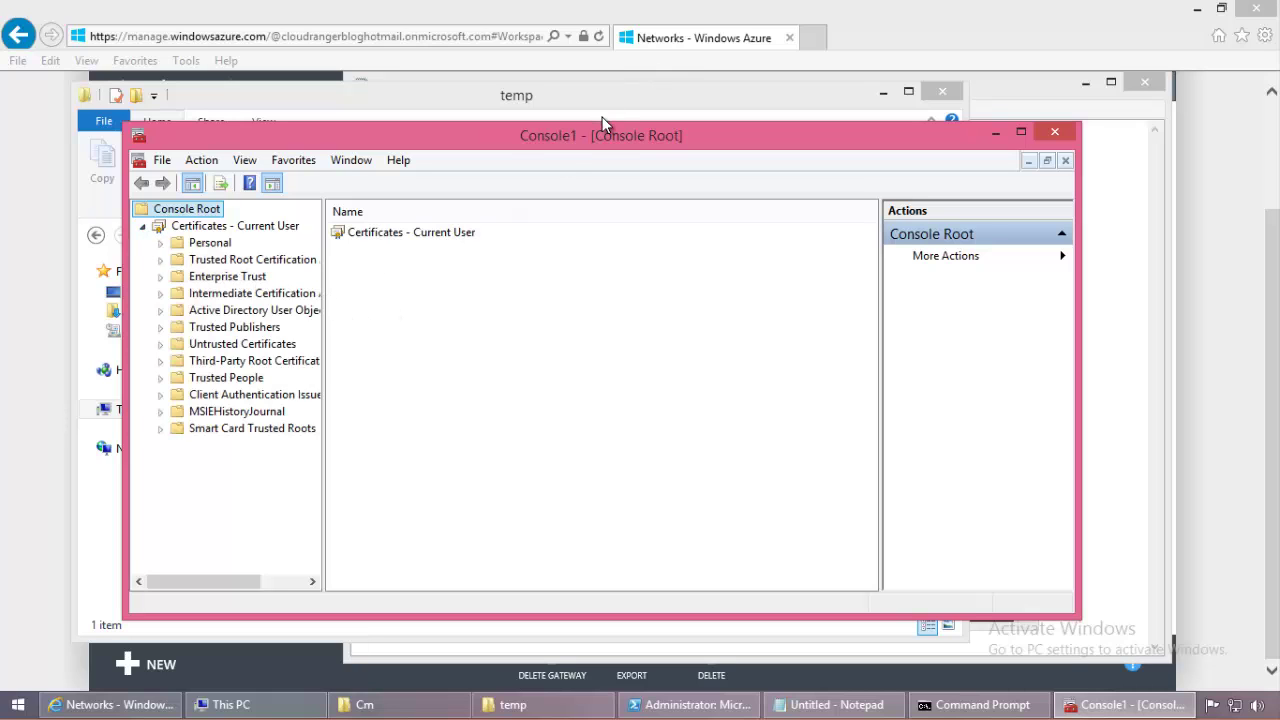
Step: Browse the Current User Trusted Root Certification Authorities and Personal certificate stores
{"action": "double_click", "coordinate": [582, 134]}
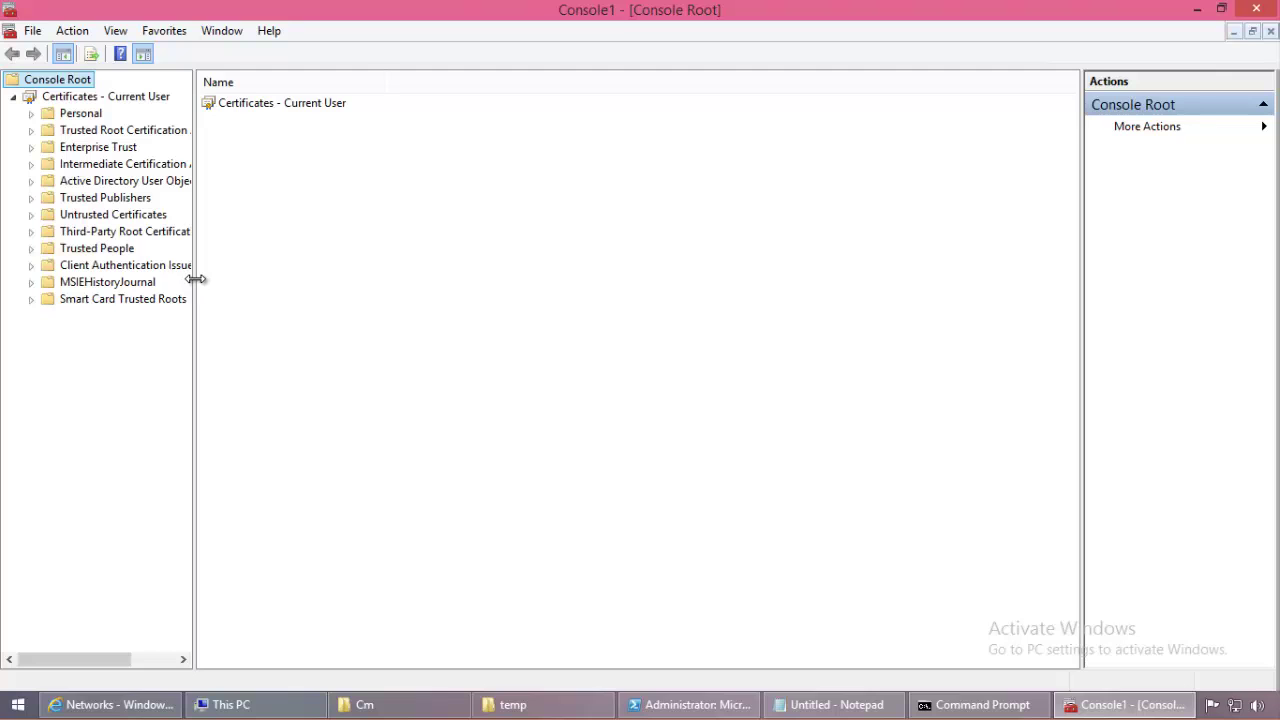
{"action": "left_click_drag", "start_coordinate": [193, 279], "coordinate": [325, 290]}
{"action": "double_click", "coordinate": [137, 131]}
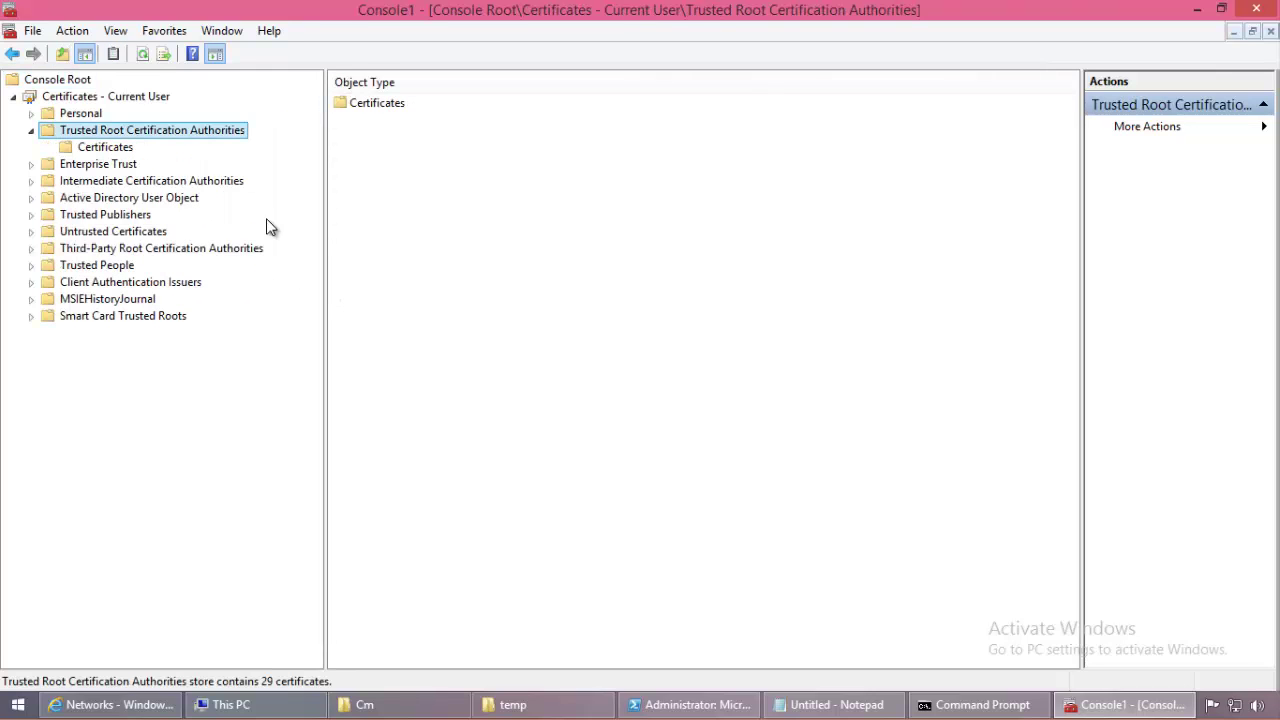
{"action": "left_click", "coordinate": [105, 148]}
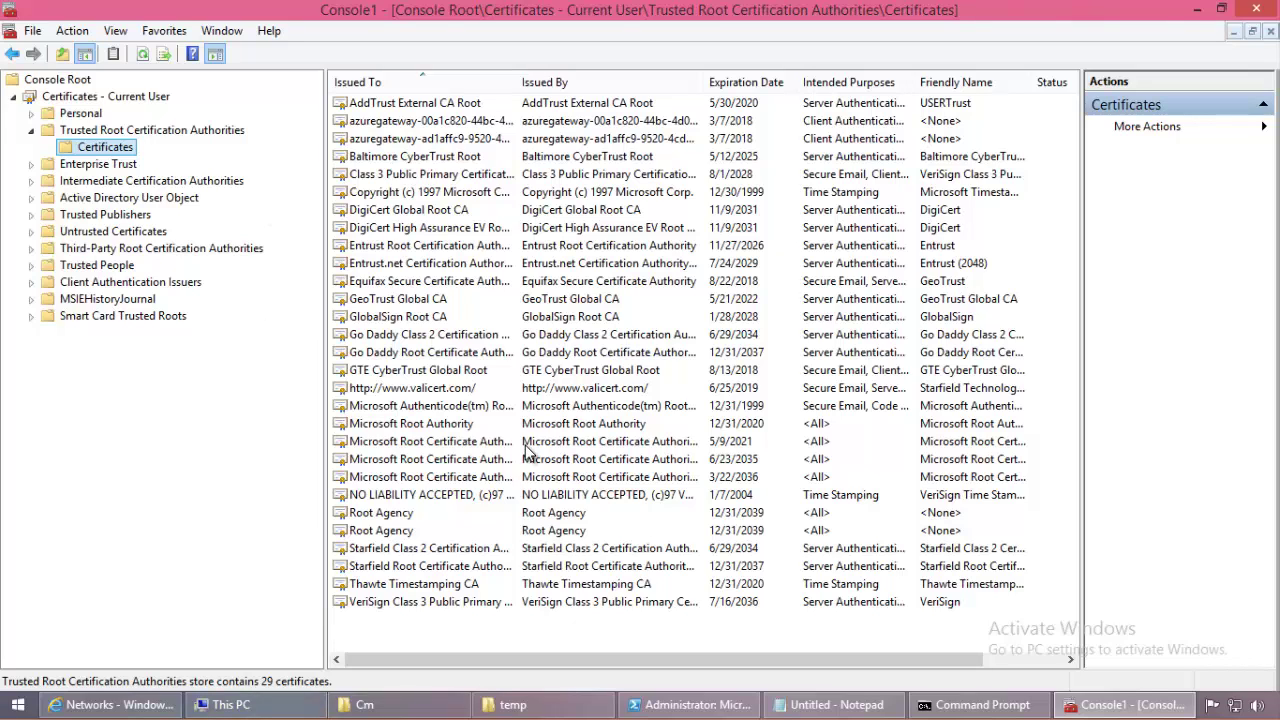
{"action": "double_click", "coordinate": [74, 114]}
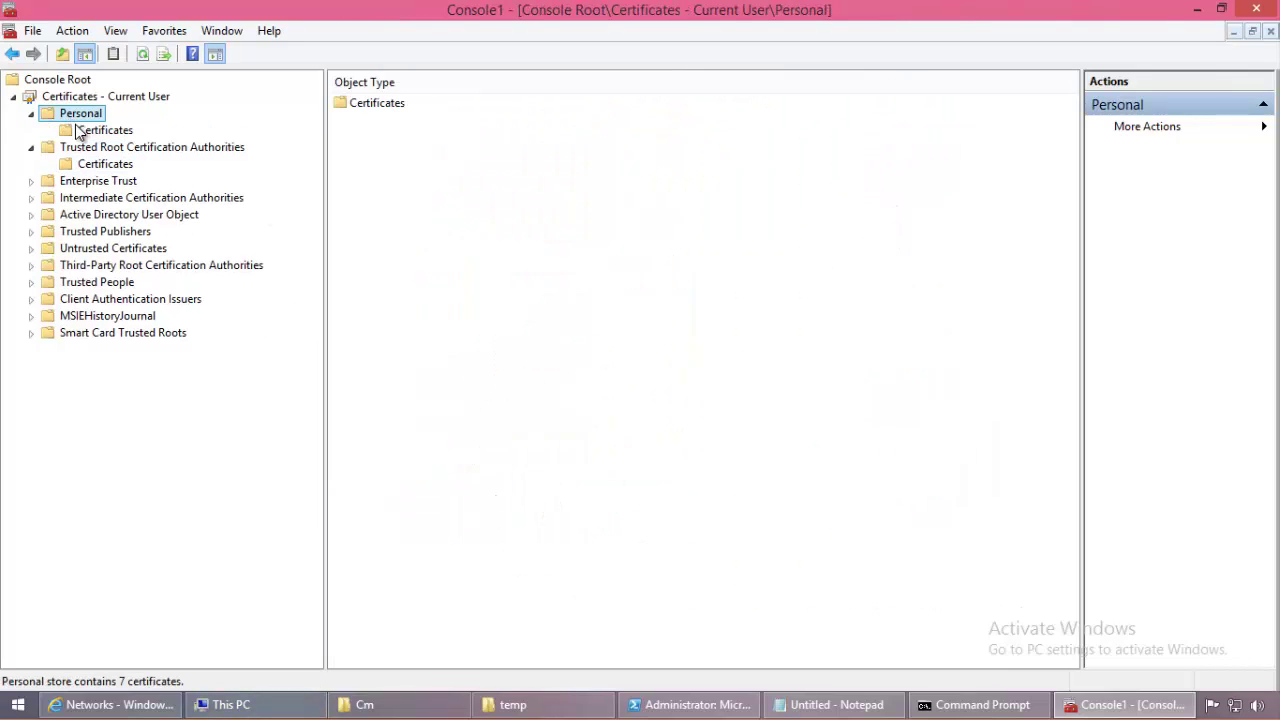
{"action": "left_click", "coordinate": [80, 131]}
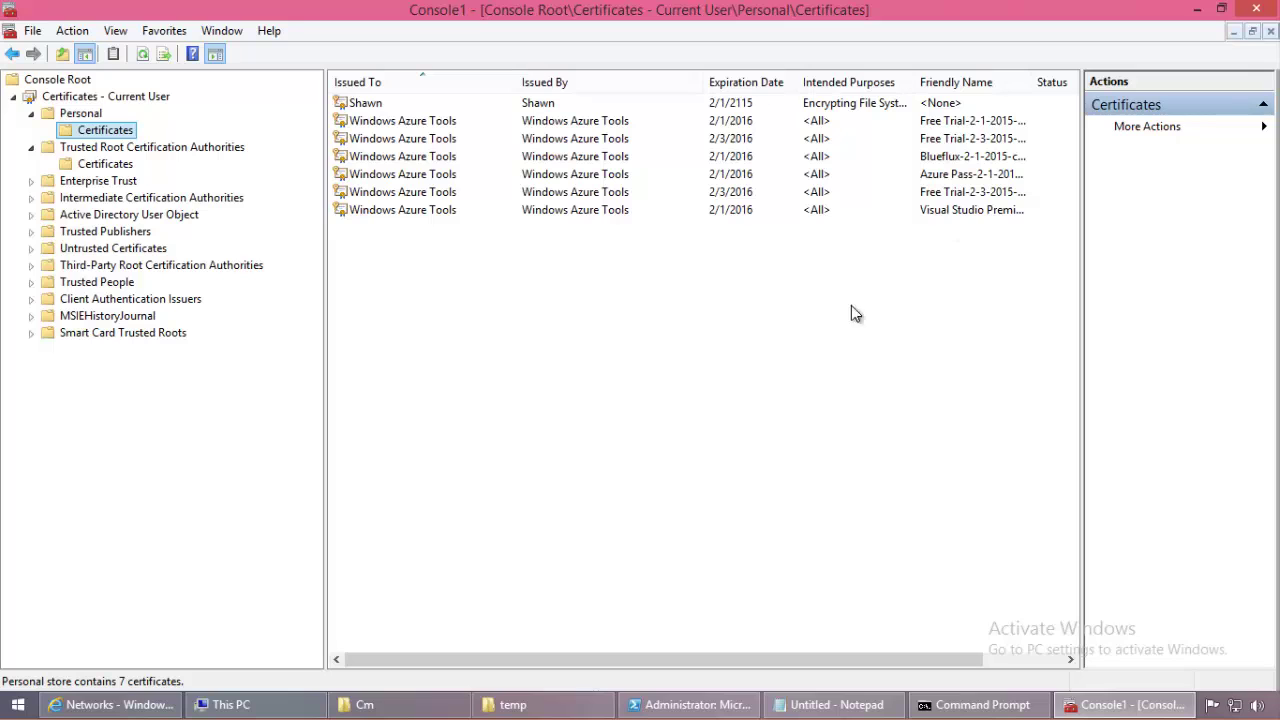
{"action": "left_click", "coordinate": [98, 165]}
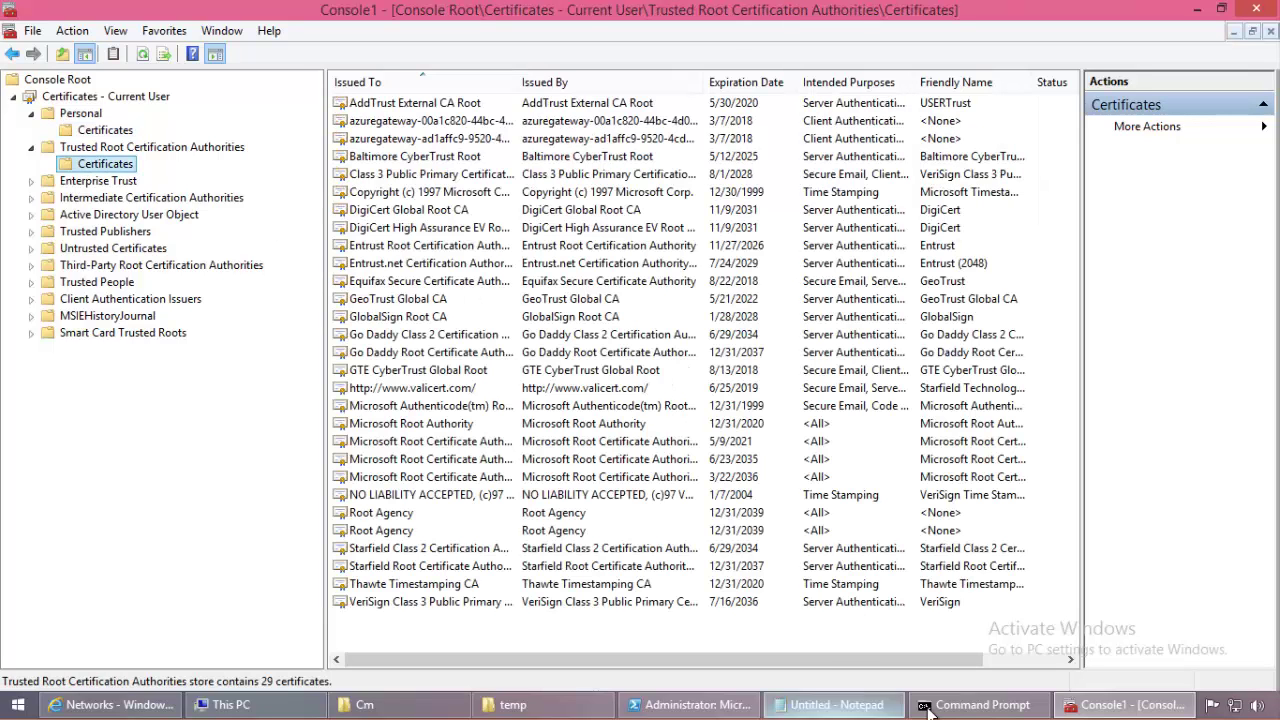
{"action": "left_click", "coordinate": [980, 704]}
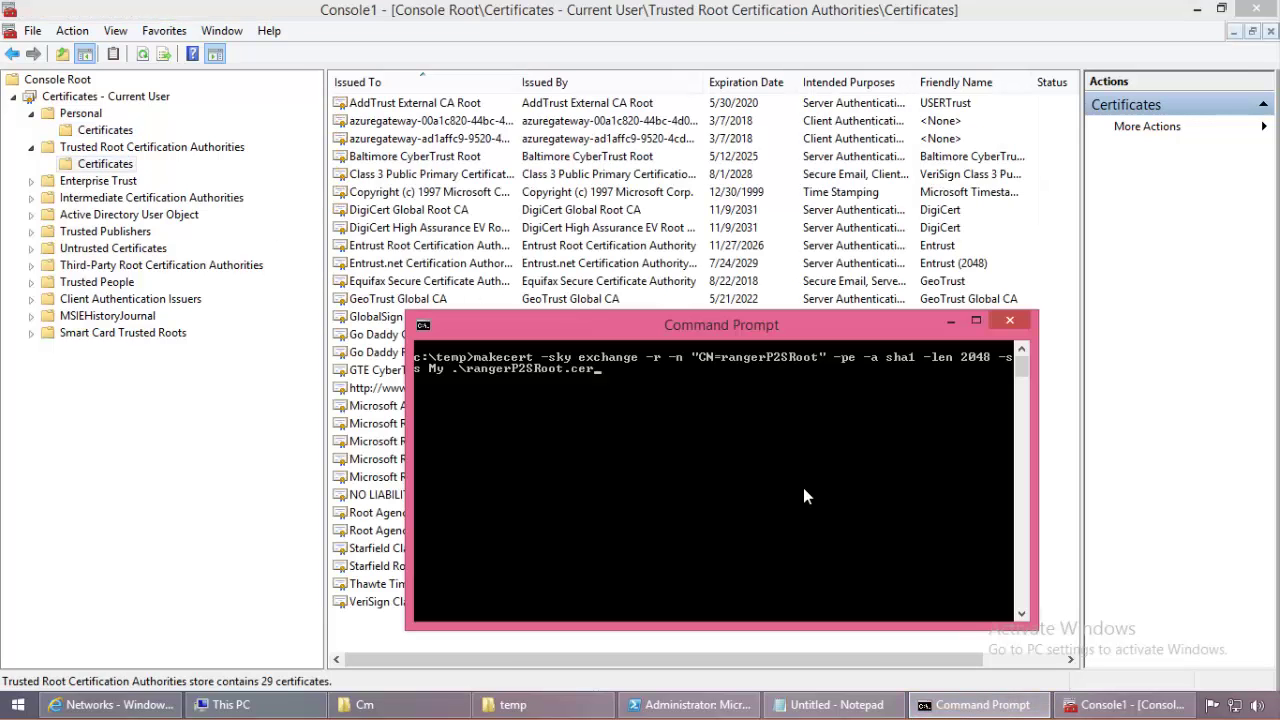
Step: Run makecert to create rangerP2SRoot.cer and confirm it in the temp folder
{"action": "key", "text": "Return"}
{"action": "left_click", "coordinate": [510, 704]}
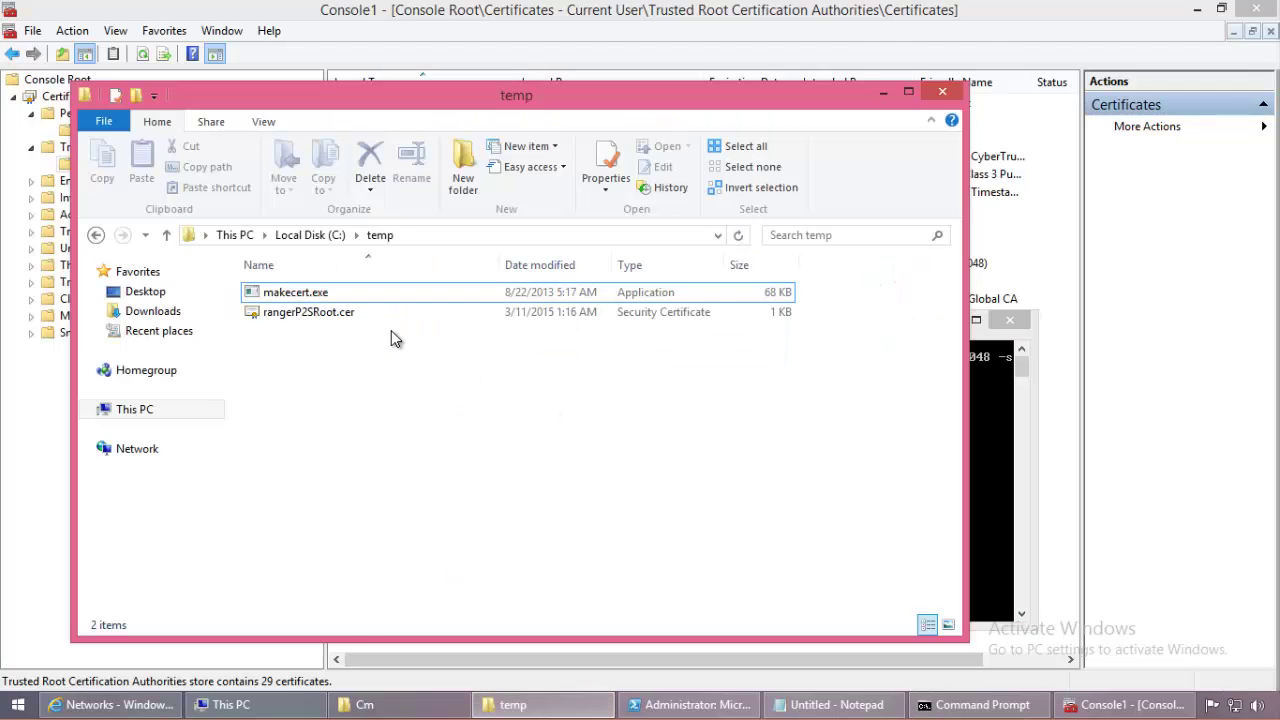
{"action": "key", "text": "Down"}
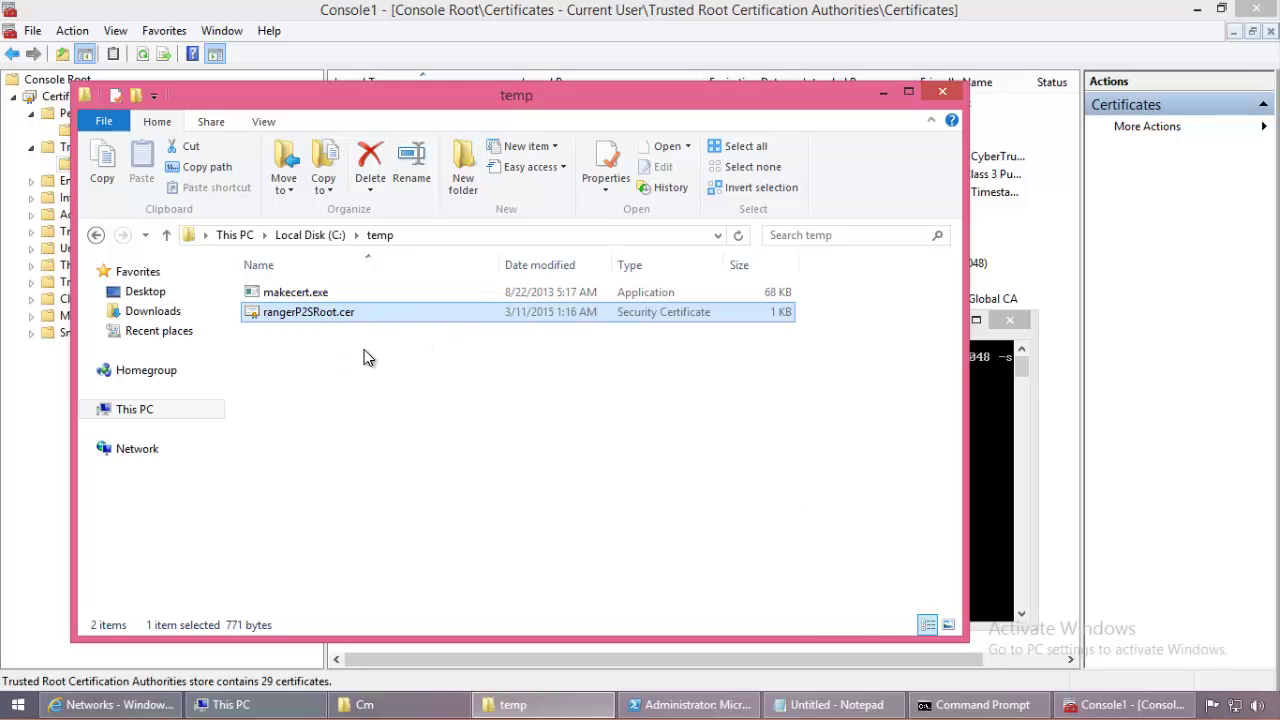
Step: Refresh the Trusted Root Certification Authorities store in the certificates console
{"action": "left_click", "coordinate": [44, 422]}
{"action": "right_click", "coordinate": [112, 167]}
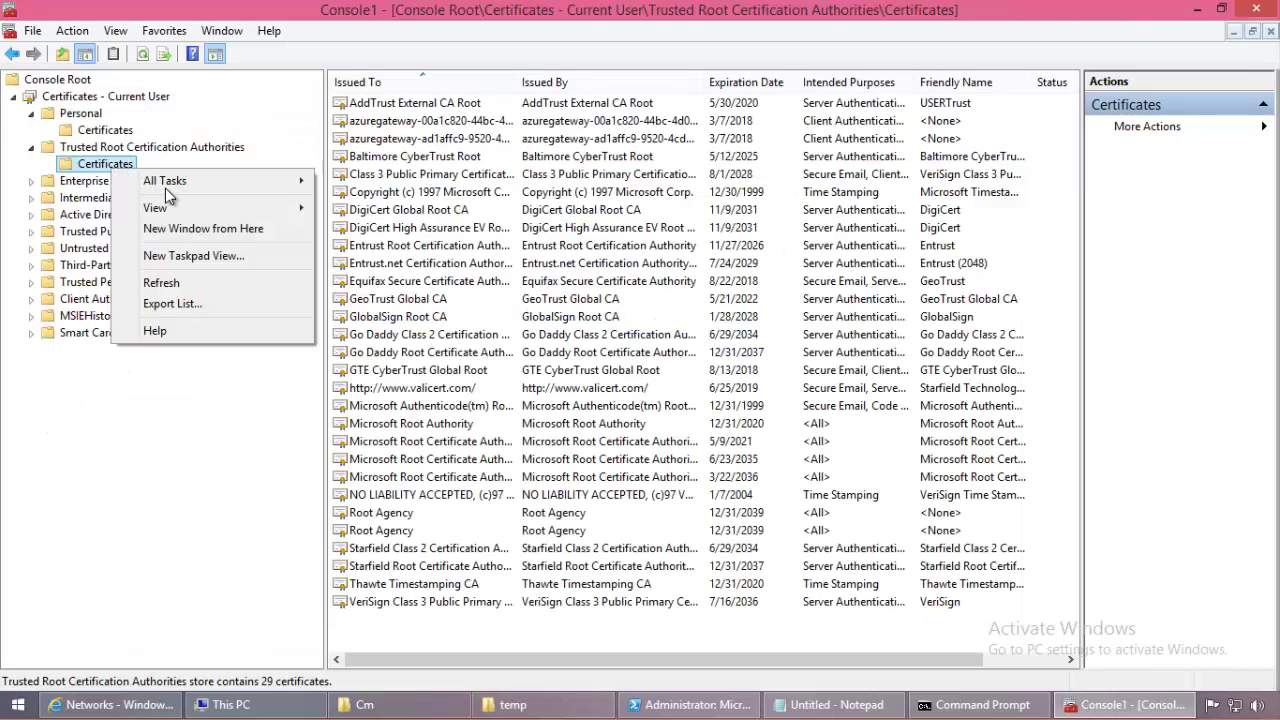
{"action": "left_click", "coordinate": [182, 288]}
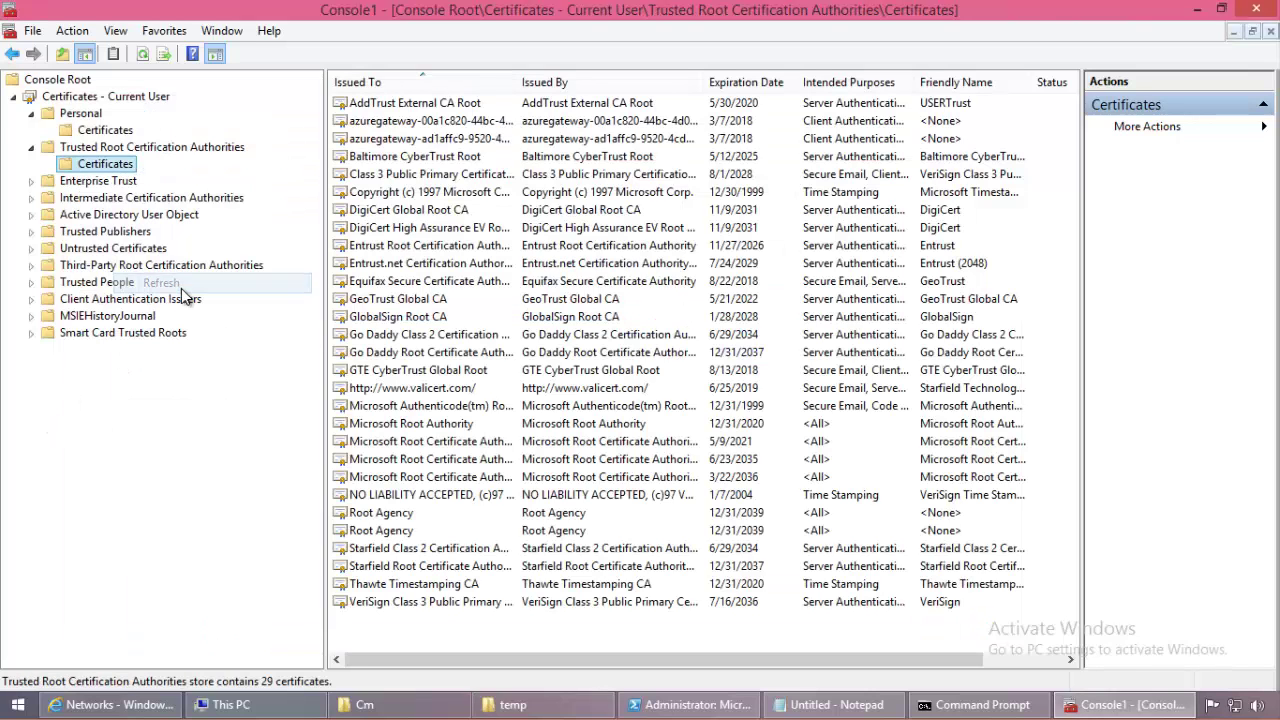
{"action": "left_click", "coordinate": [108, 132]}
{"action": "left_click", "coordinate": [108, 168]}
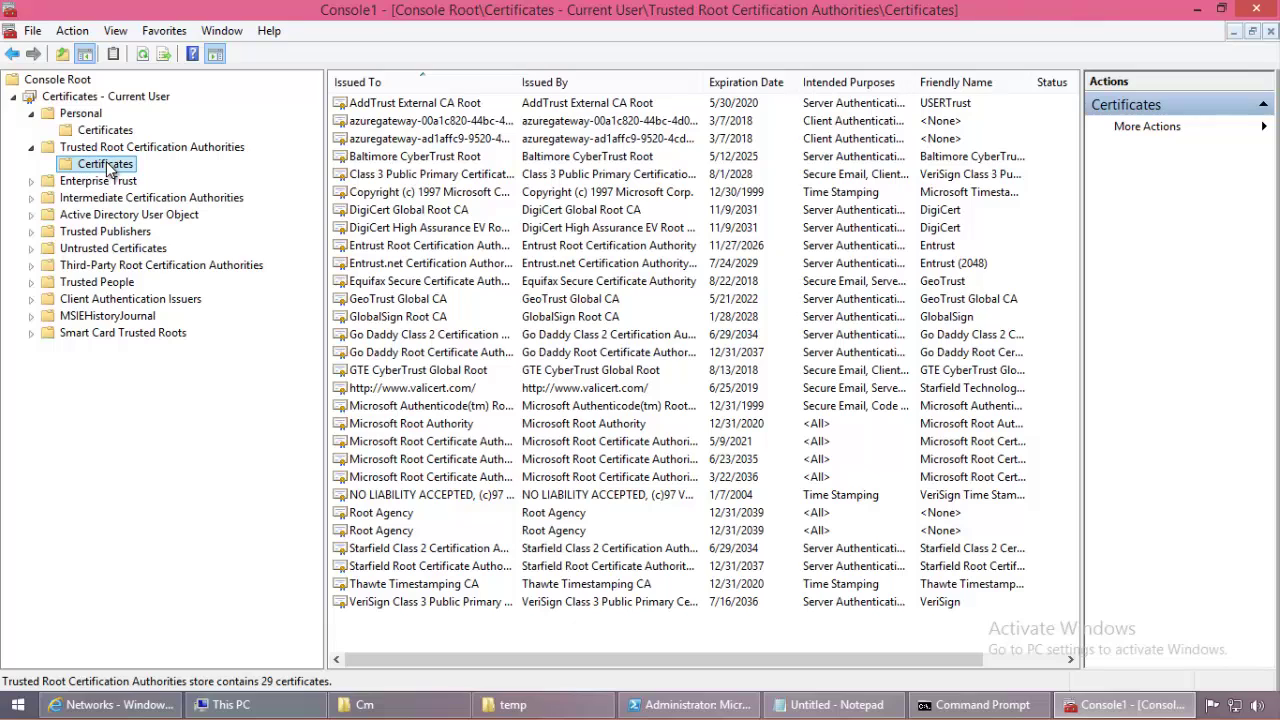
{"action": "right_click", "coordinate": [110, 169]}
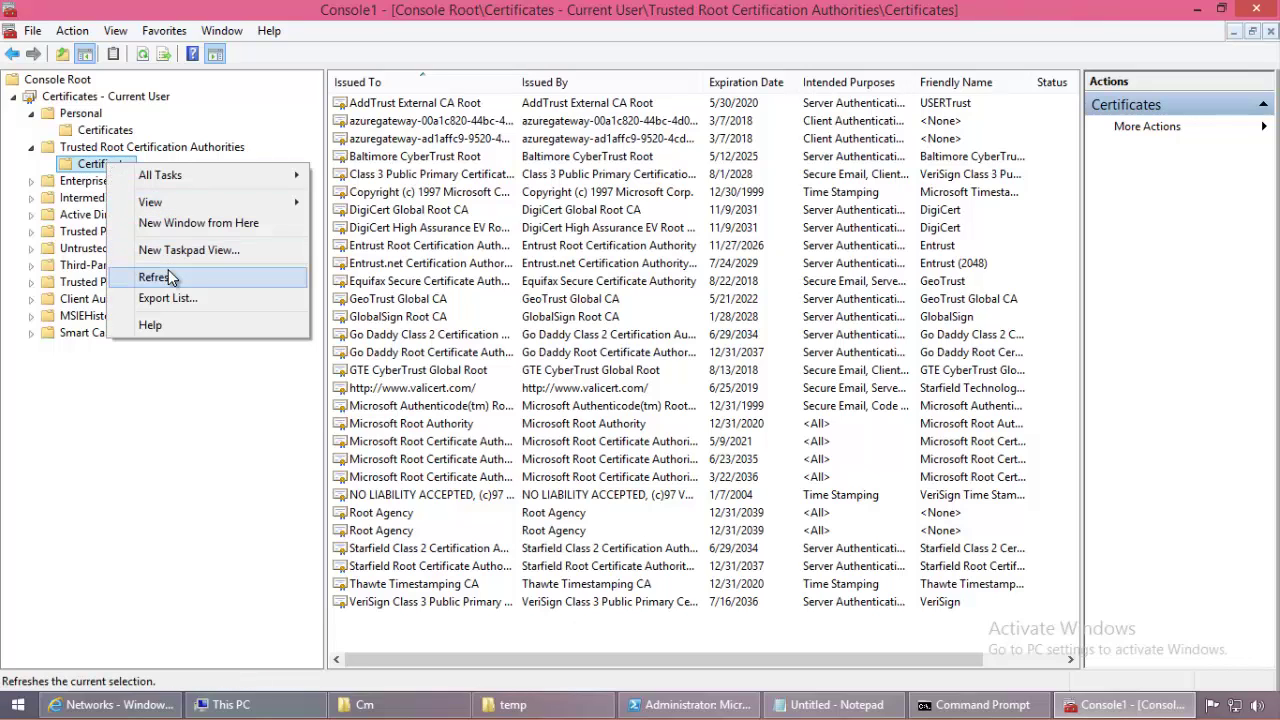
{"action": "left_click", "coordinate": [170, 277]}
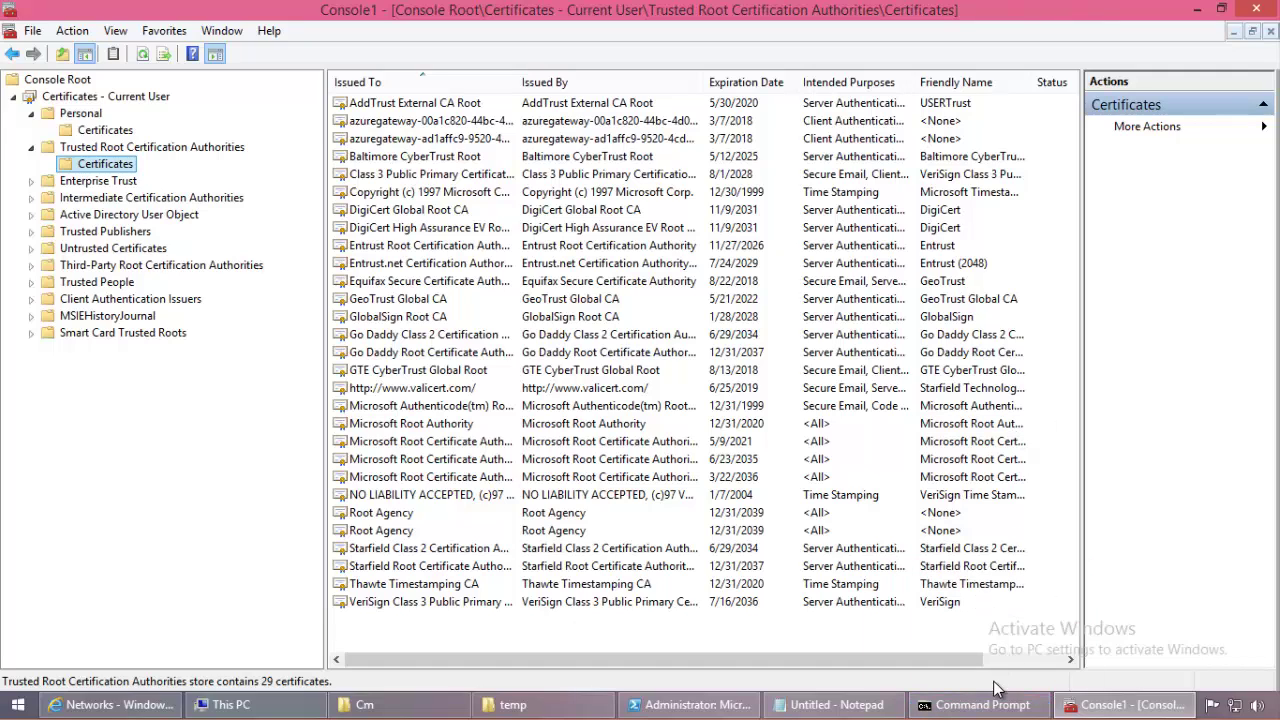
Step: Place the Notepad caret at the start of the root certificate step
{"action": "left_click", "coordinate": [972, 706]}
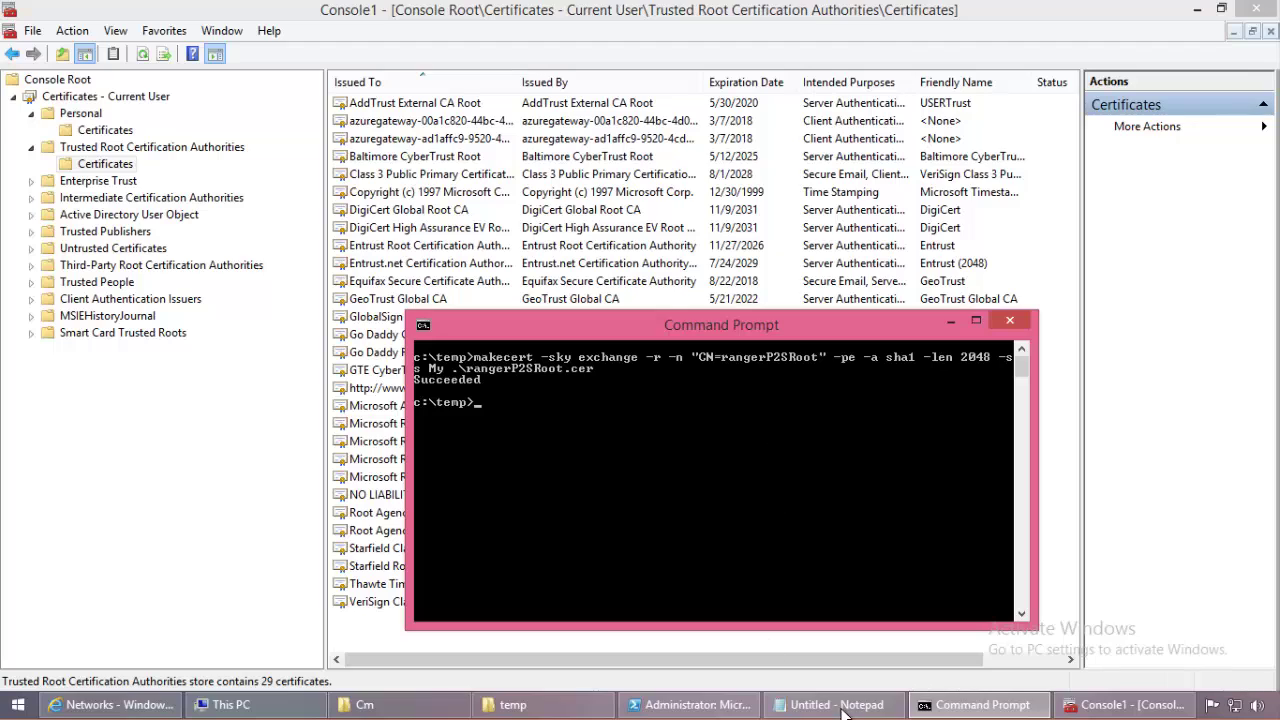
{"action": "left_click", "coordinate": [836, 705]}
{"action": "key", "text": "Down"}
{"action": "key", "text": "Home"}
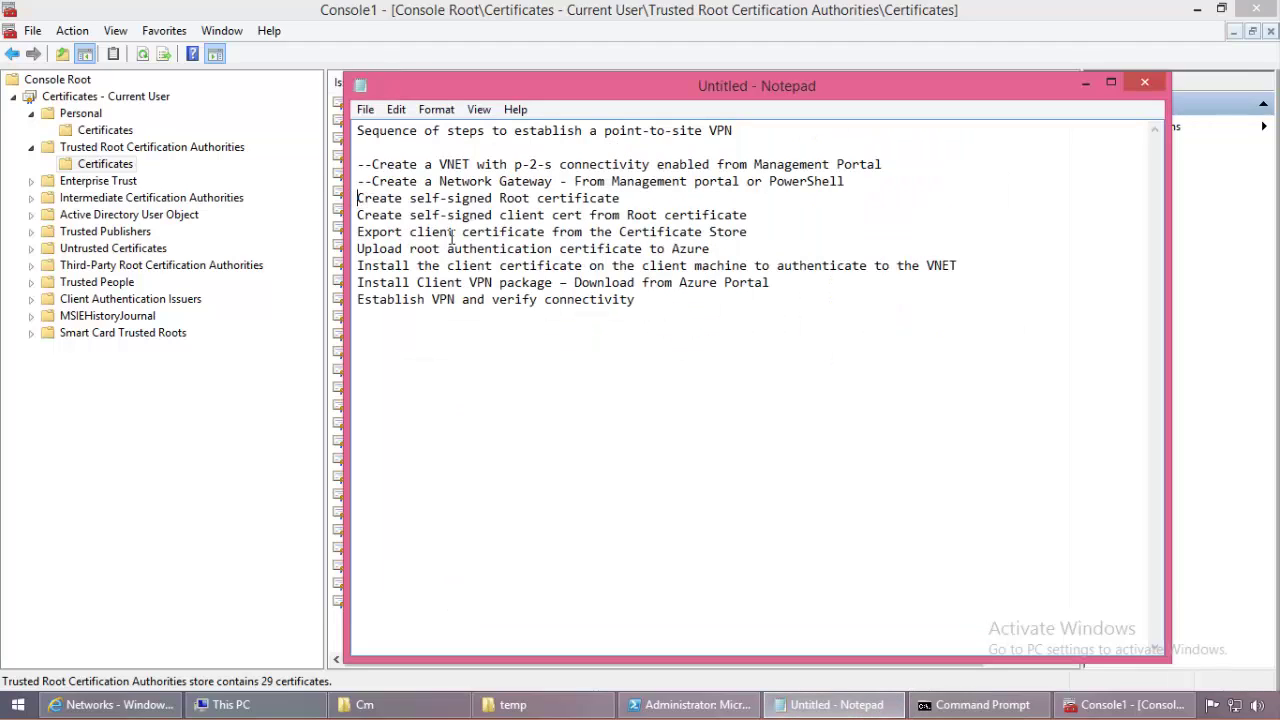
Step: Mark the root certificate step done and find rangerP2SRoot in the refreshed Personal store
{"action": "type", "text": "--"}
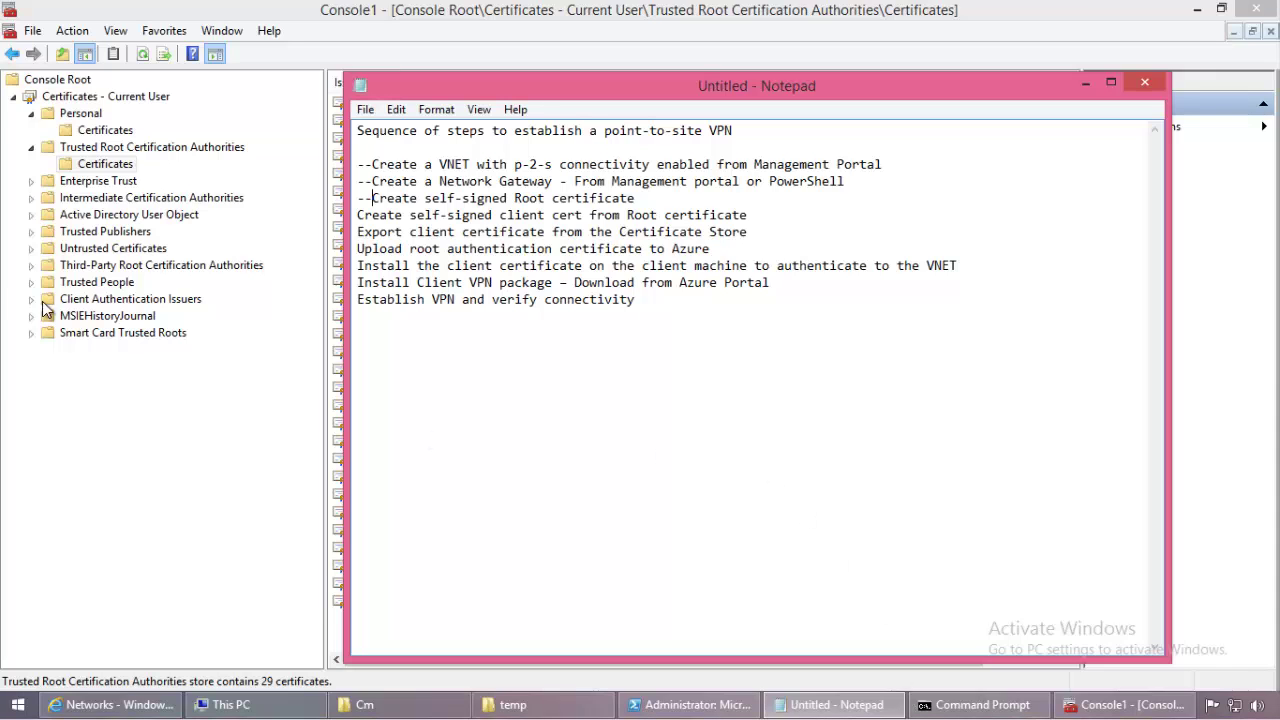
{"action": "left_click", "coordinate": [91, 440]}
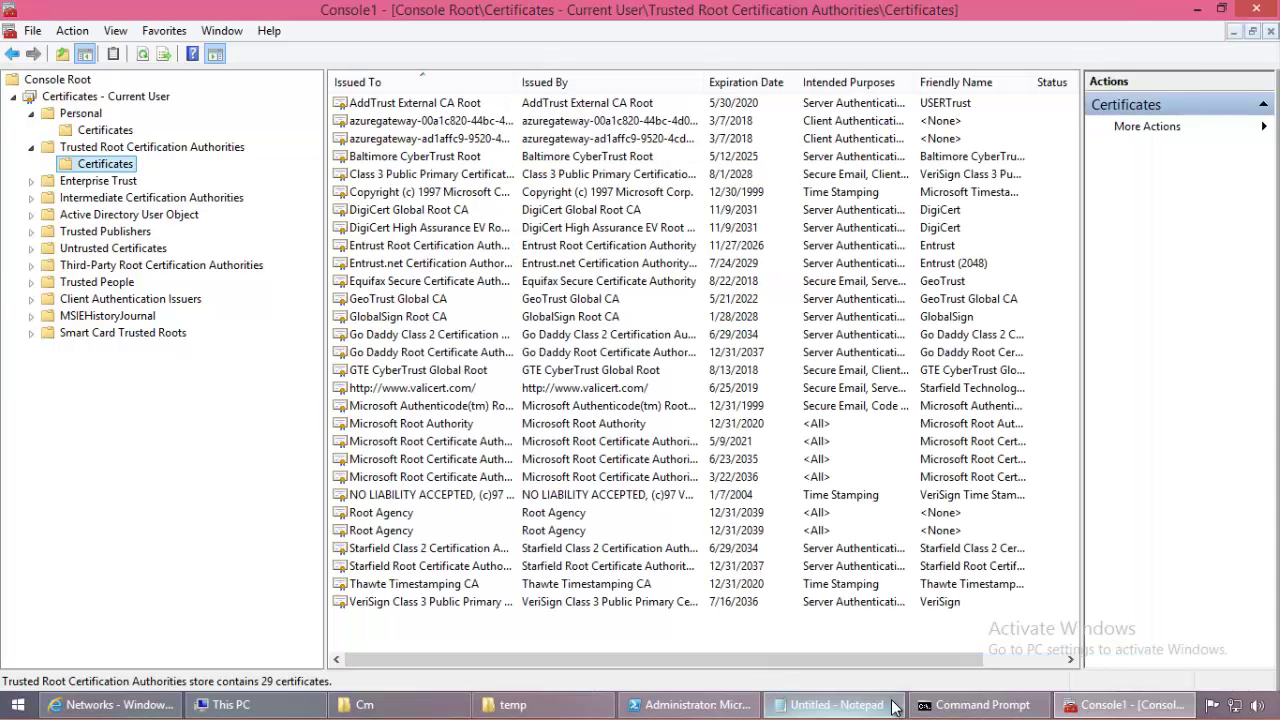
{"action": "left_click", "coordinate": [86, 115]}
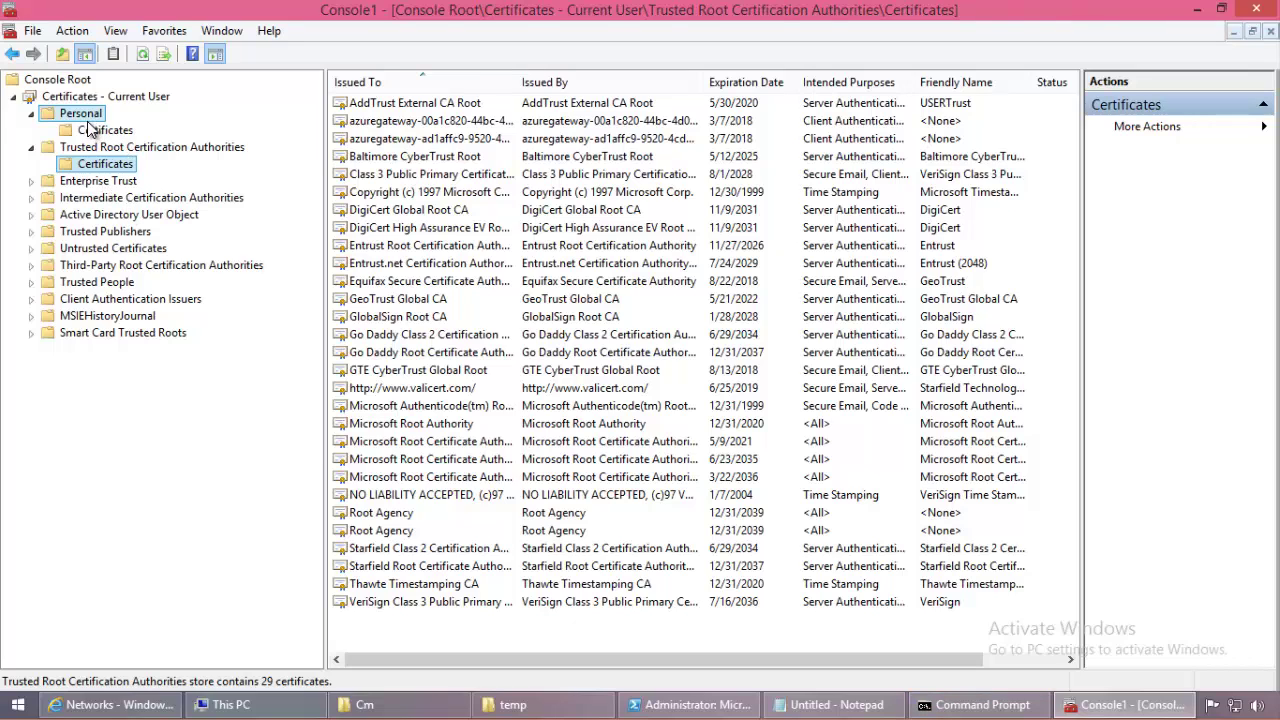
{"action": "right_click", "coordinate": [89, 117]}
{"action": "left_click", "coordinate": [140, 259]}
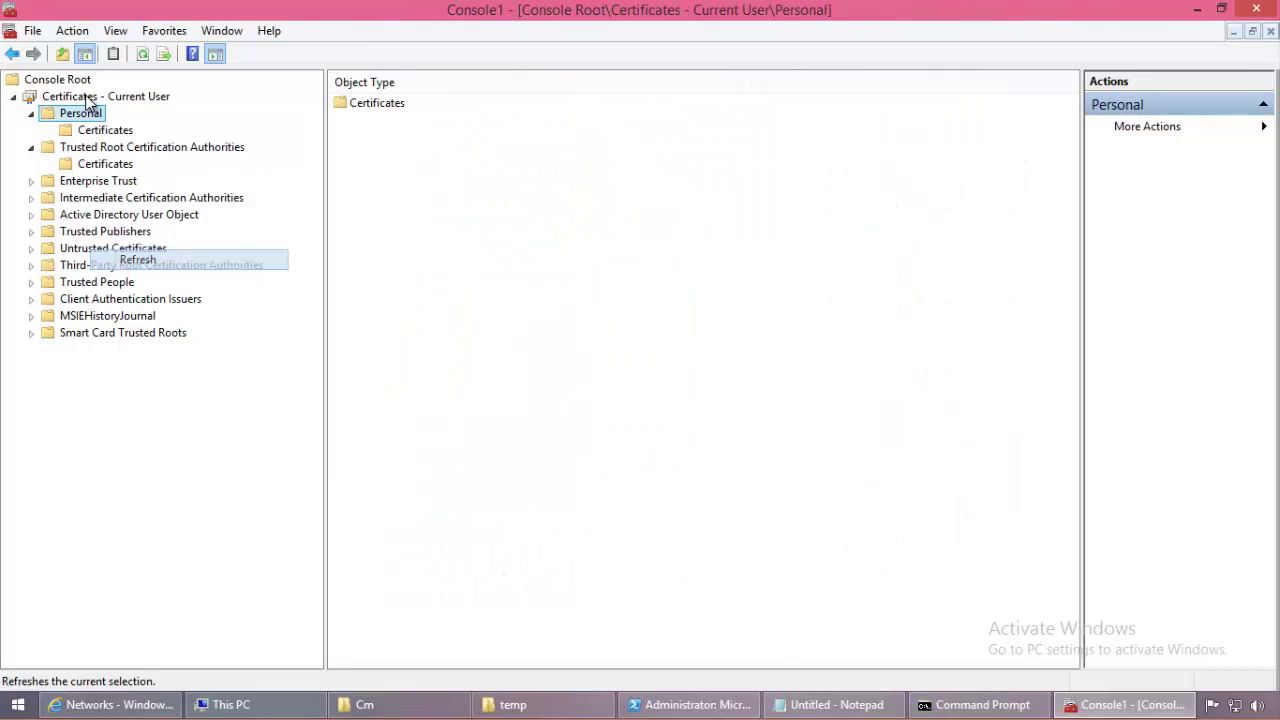
{"action": "left_click", "coordinate": [104, 130]}
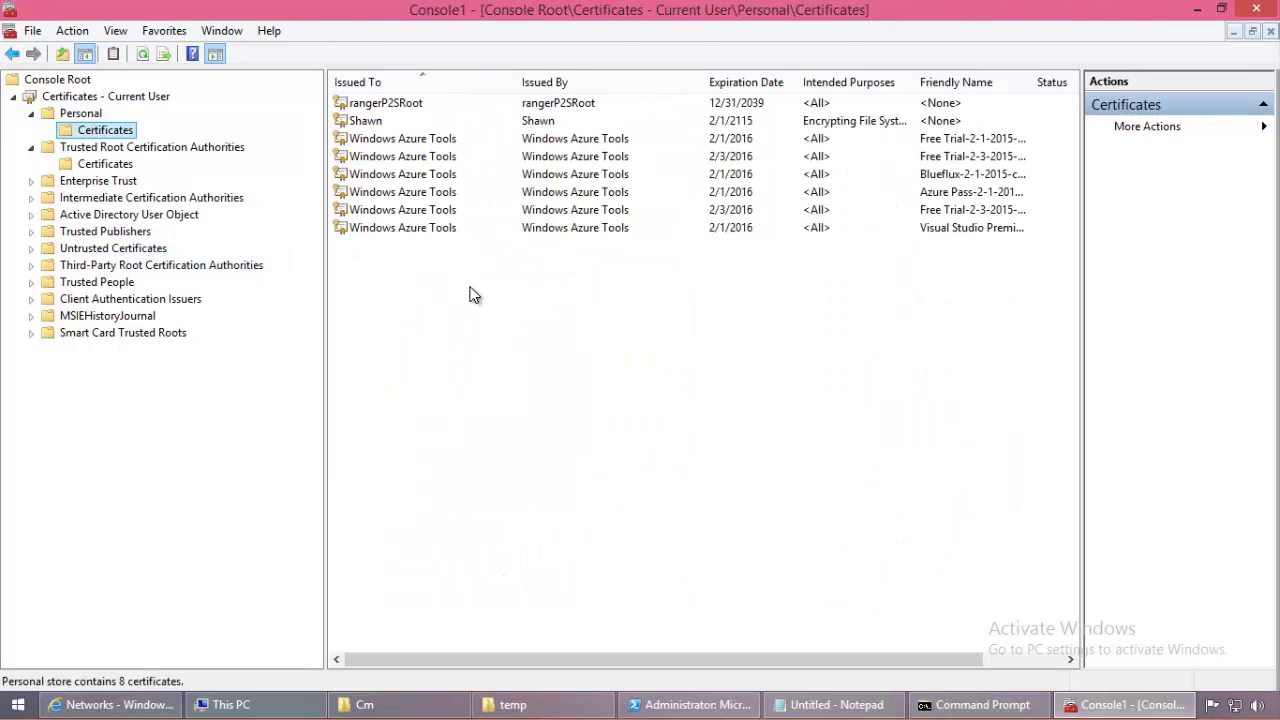
{"action": "left_click", "coordinate": [451, 105]}
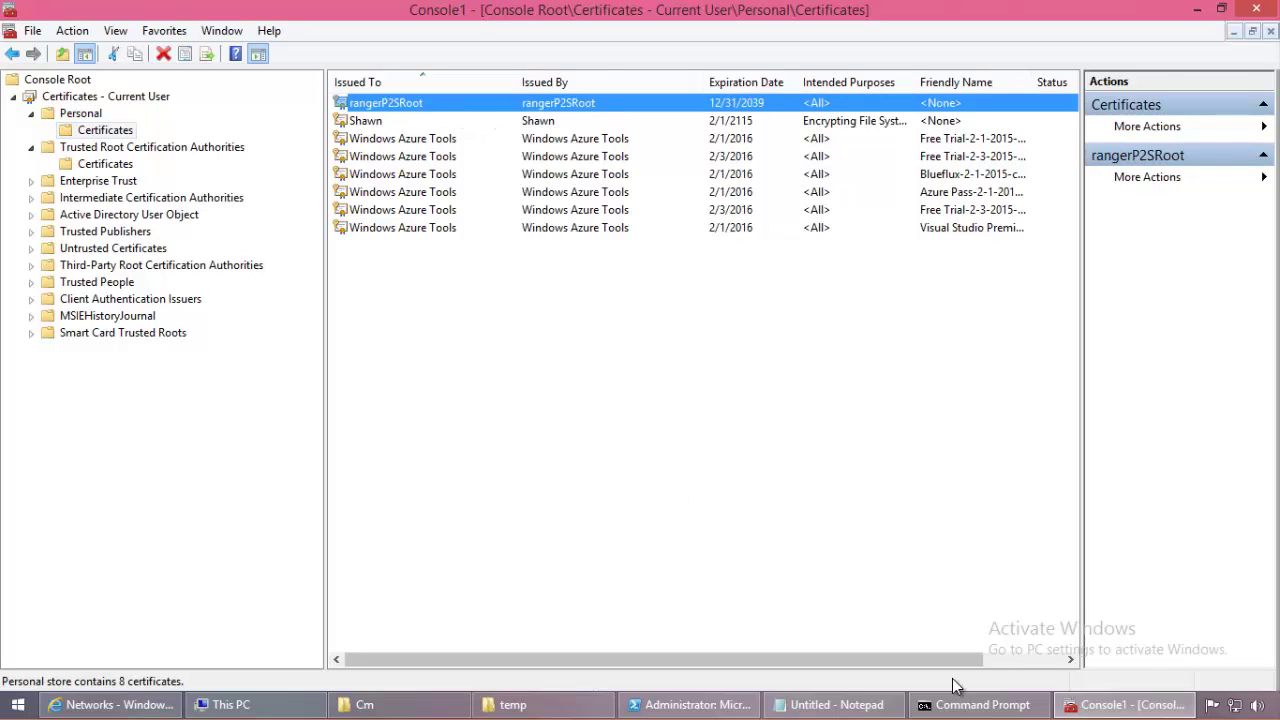
{"action": "left_click", "coordinate": [830, 704]}
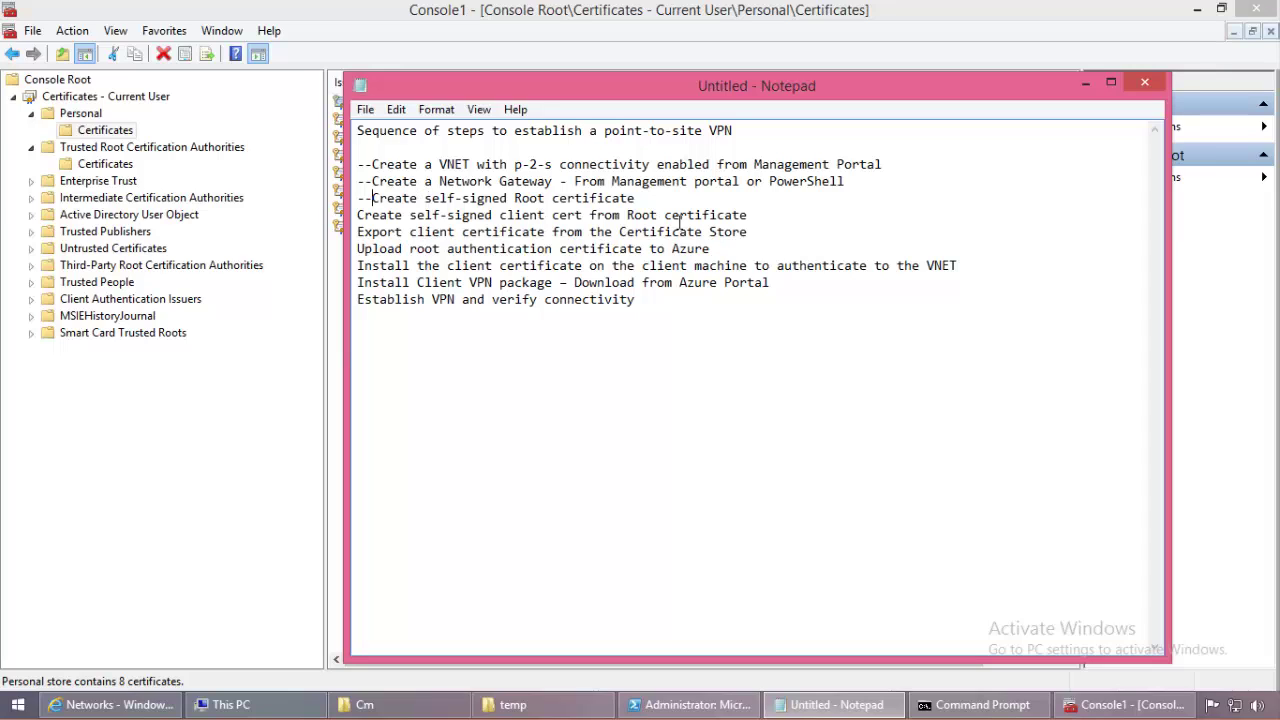
Step: Run makecert for client certificate rangerP2SClient, issued by rangerP2SRoot, stored in My with sha1
{"action": "left_click", "coordinate": [970, 704]}
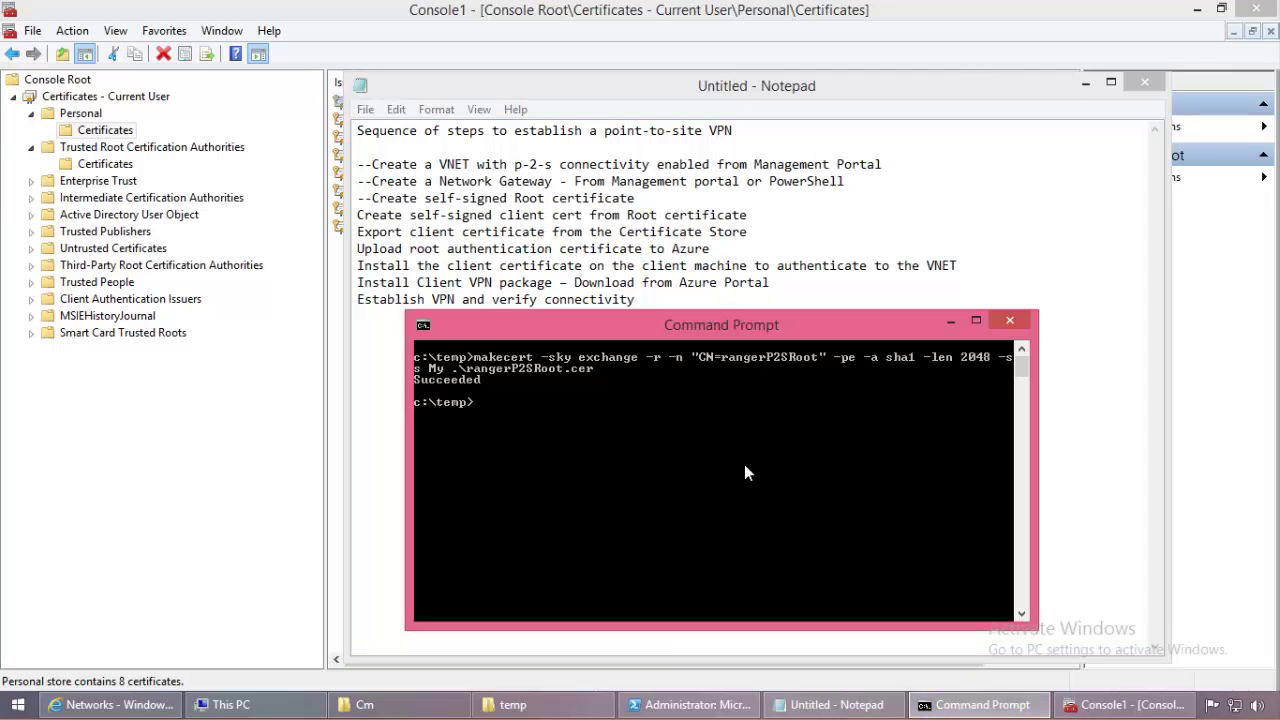
{"action": "type", "text": "makecert"}
{"action": "type", "text": "-sky exchange -n"}
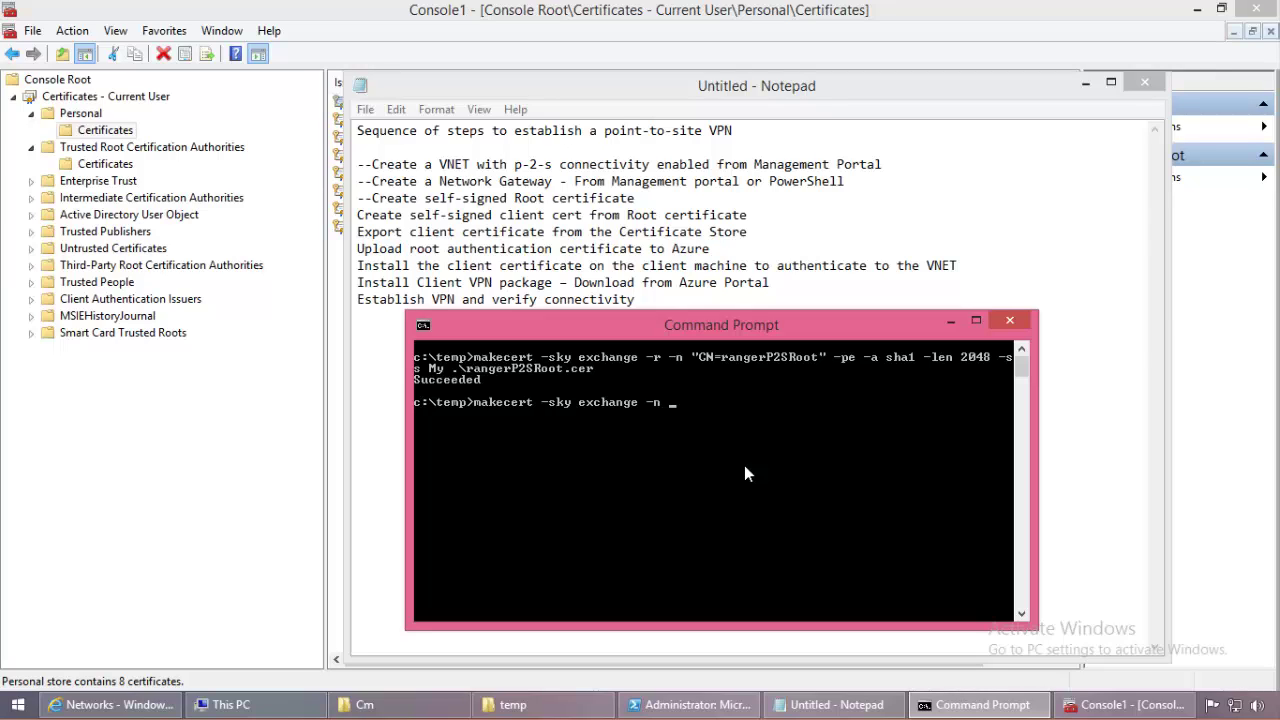
{"action": "type", "text": " \"CN=rangerP2SClient"}
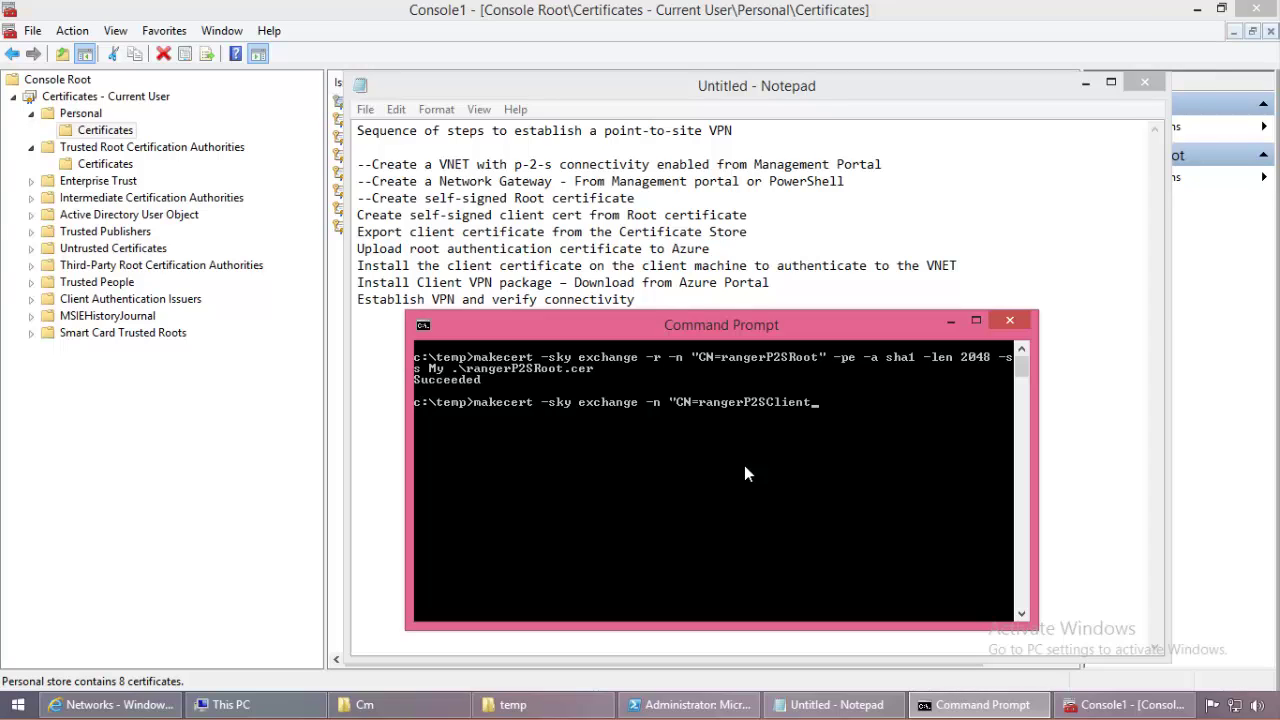
{"action": "type", "text": "\" -pe -m 96 -ss My -in"}
{"action": "type", "text": "\"ranger"}
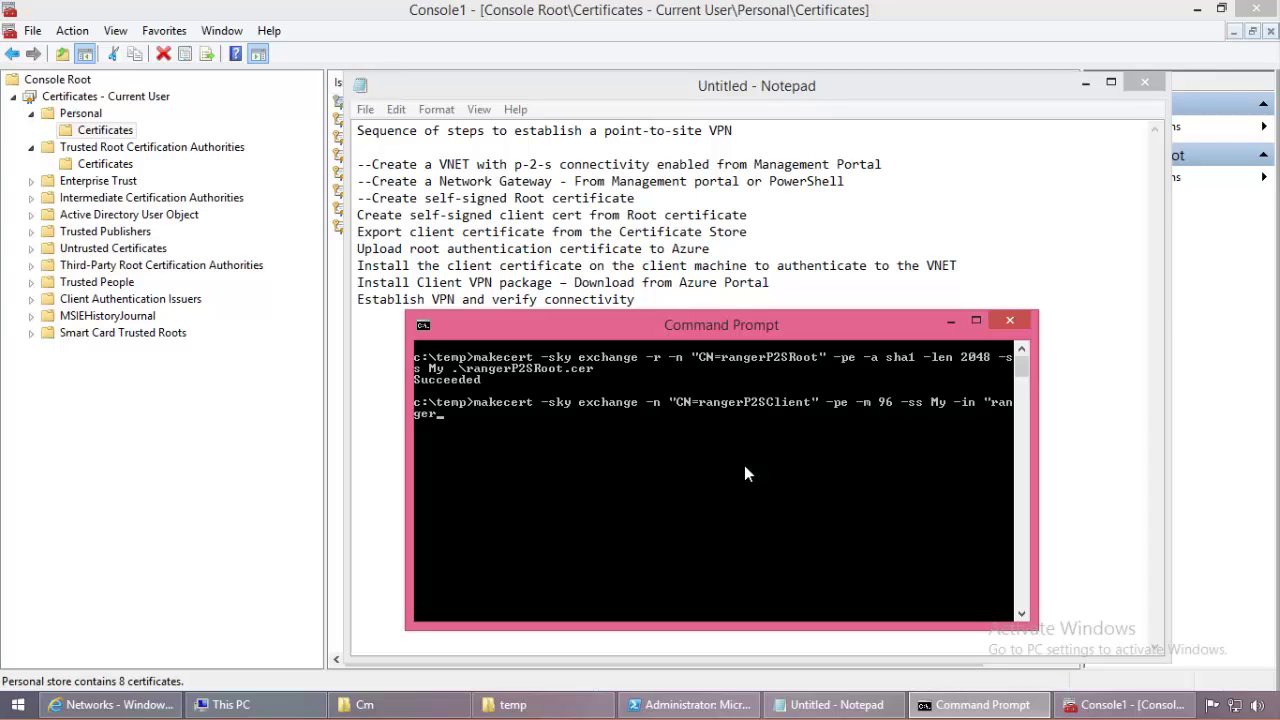
{"action": "type", "text": "P2SRoot"}
{"action": "type", "text": "\" is my -a sha1"}
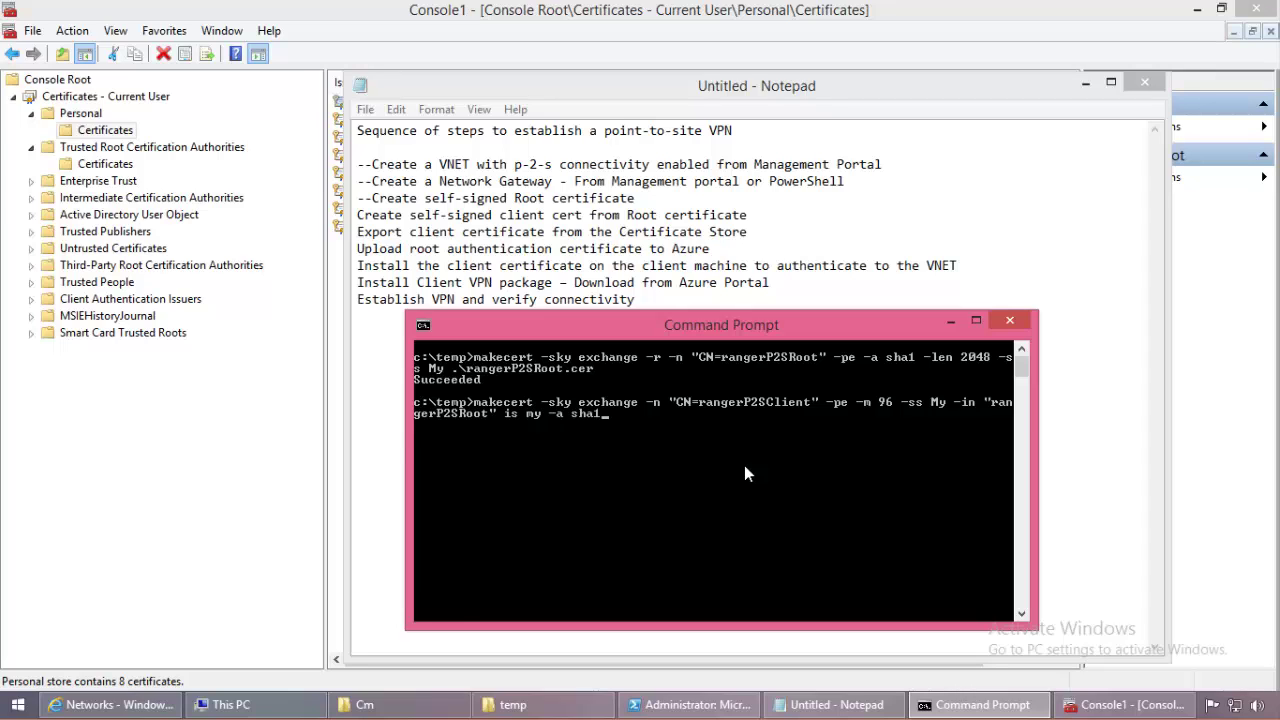
{"action": "key", "text": "Return"}
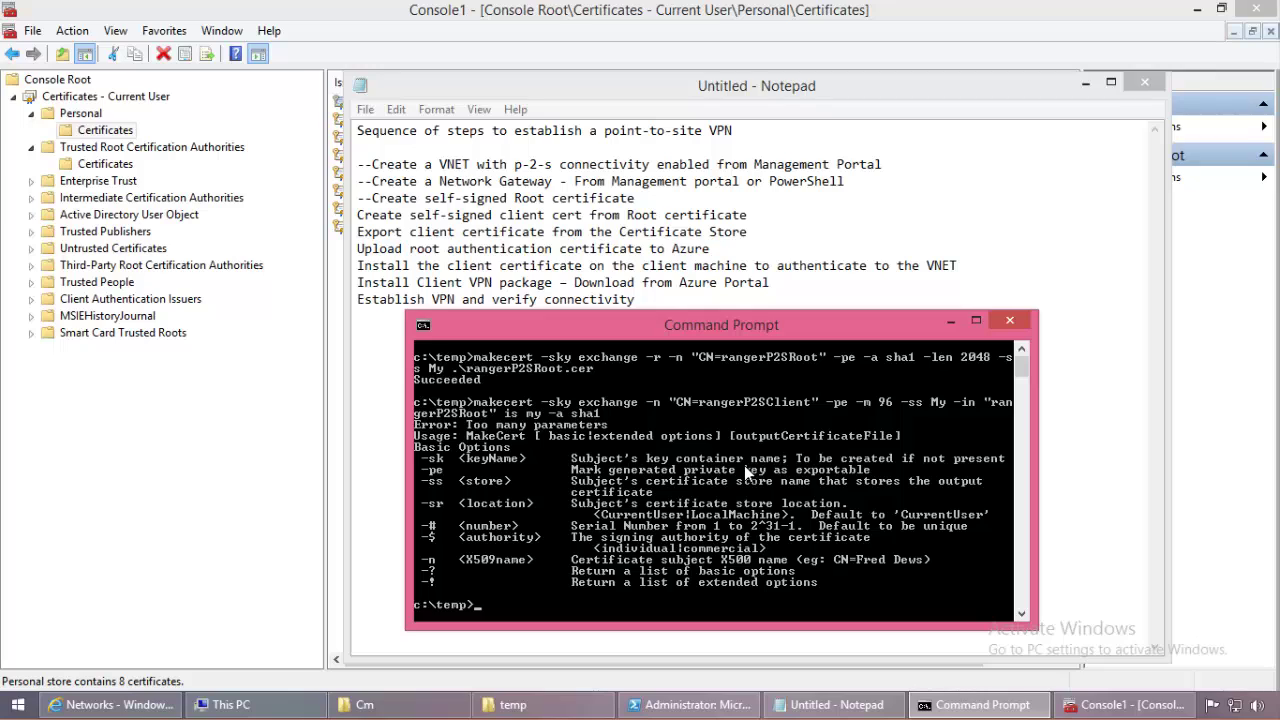
Step: Recall the rejected makecert command to correct its issuer store to -is My
{"action": "key", "text": "Up"}
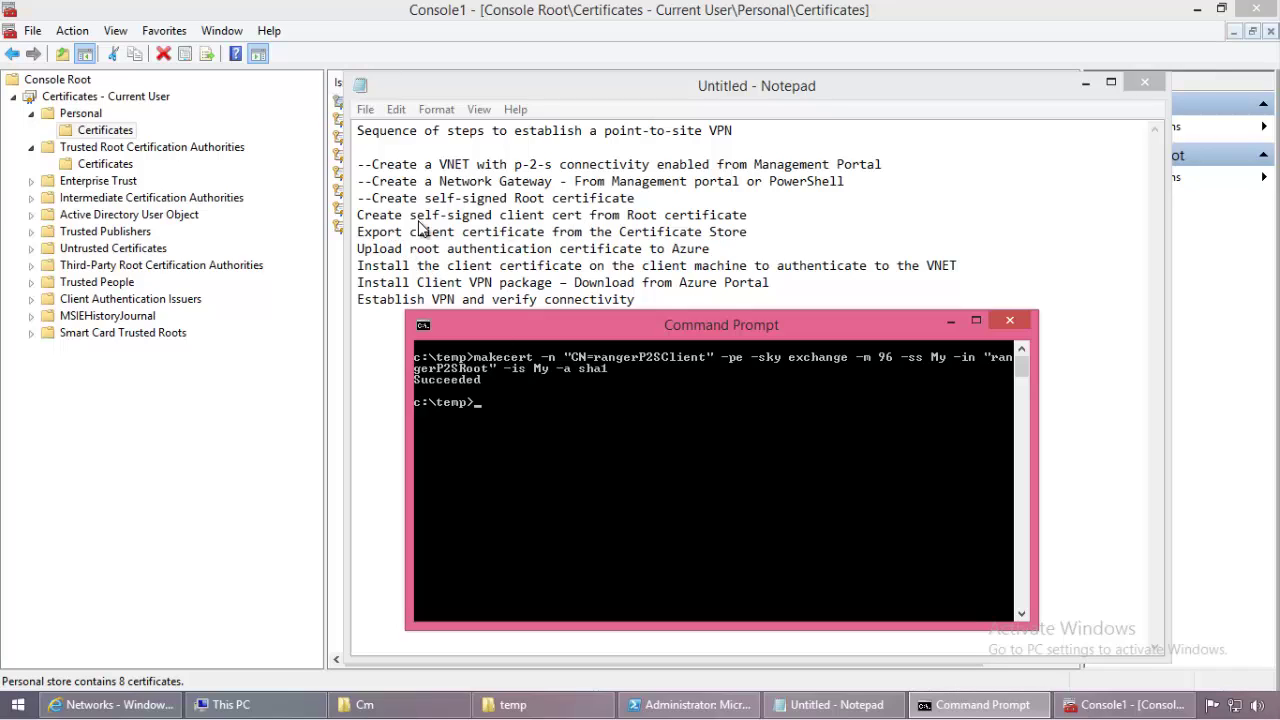
Step: Mark the client-cert step with -- and select rangerP2SClient in the refreshed Personal store
{"action": "left_click", "coordinate": [358, 217]}
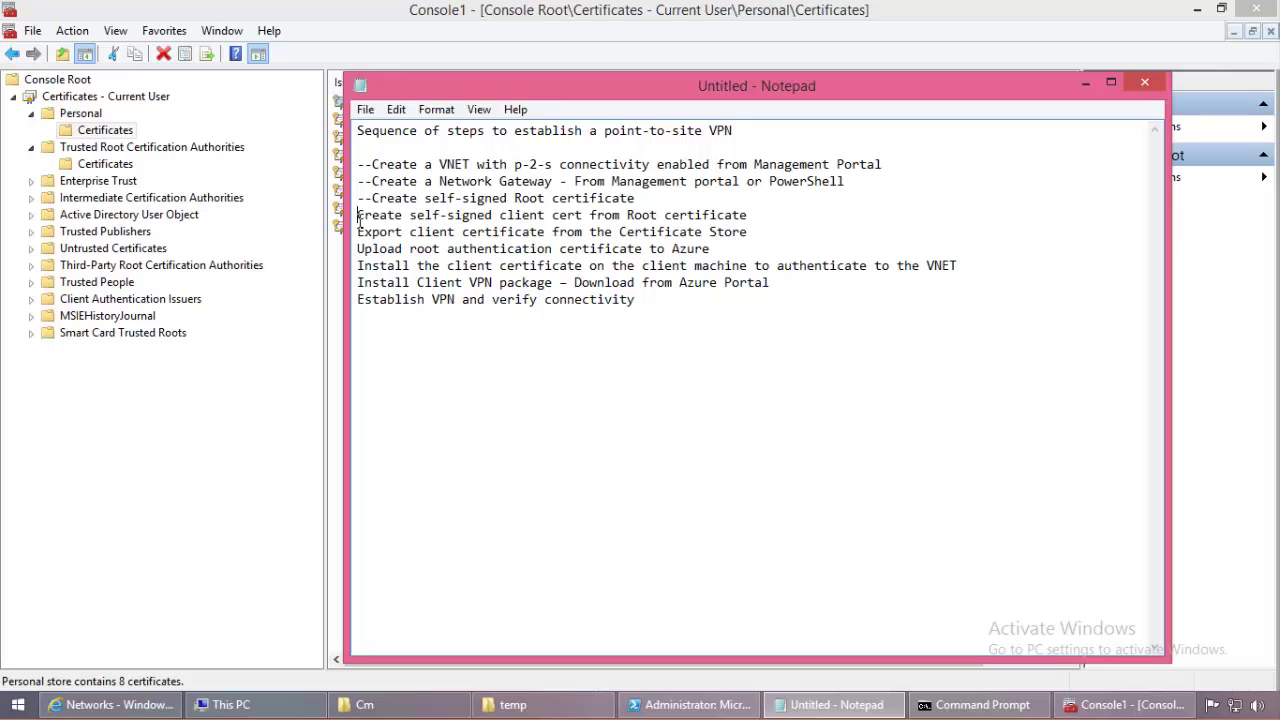
{"action": "type", "text": "--"}
{"action": "left_click", "coordinate": [238, 430]}
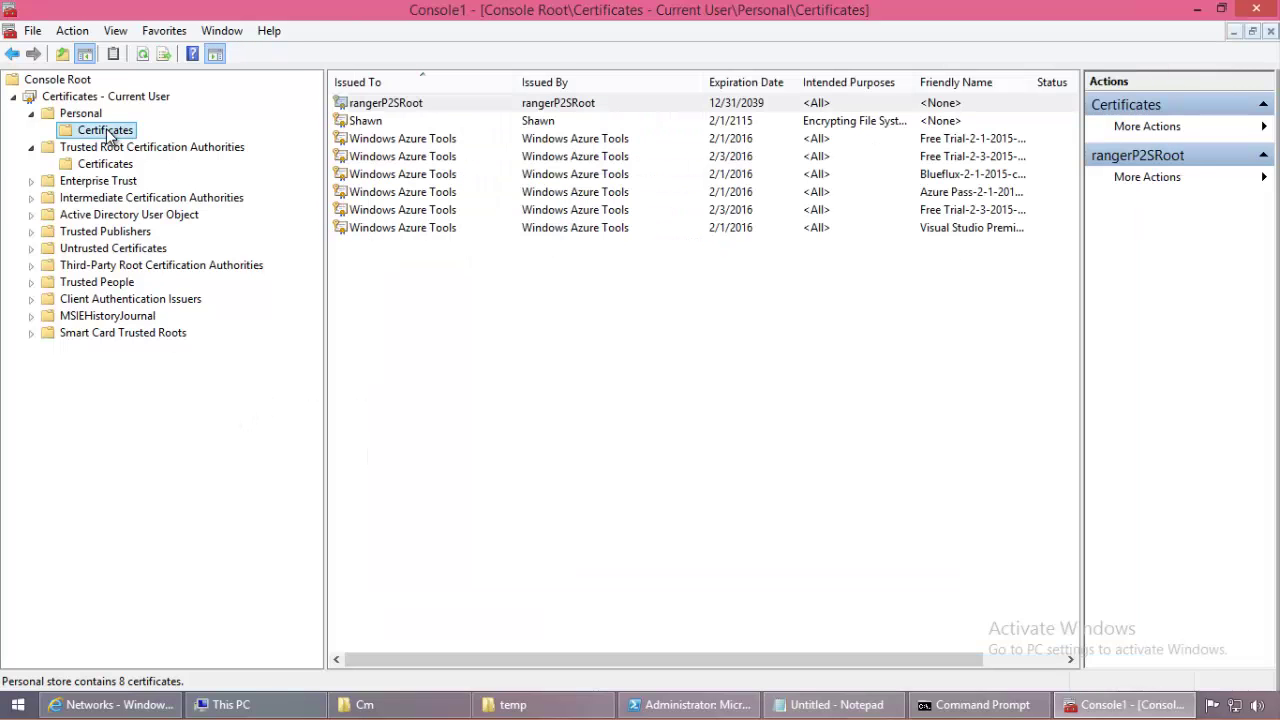
{"action": "right_click", "coordinate": [108, 136]}
{"action": "left_click", "coordinate": [185, 240]}
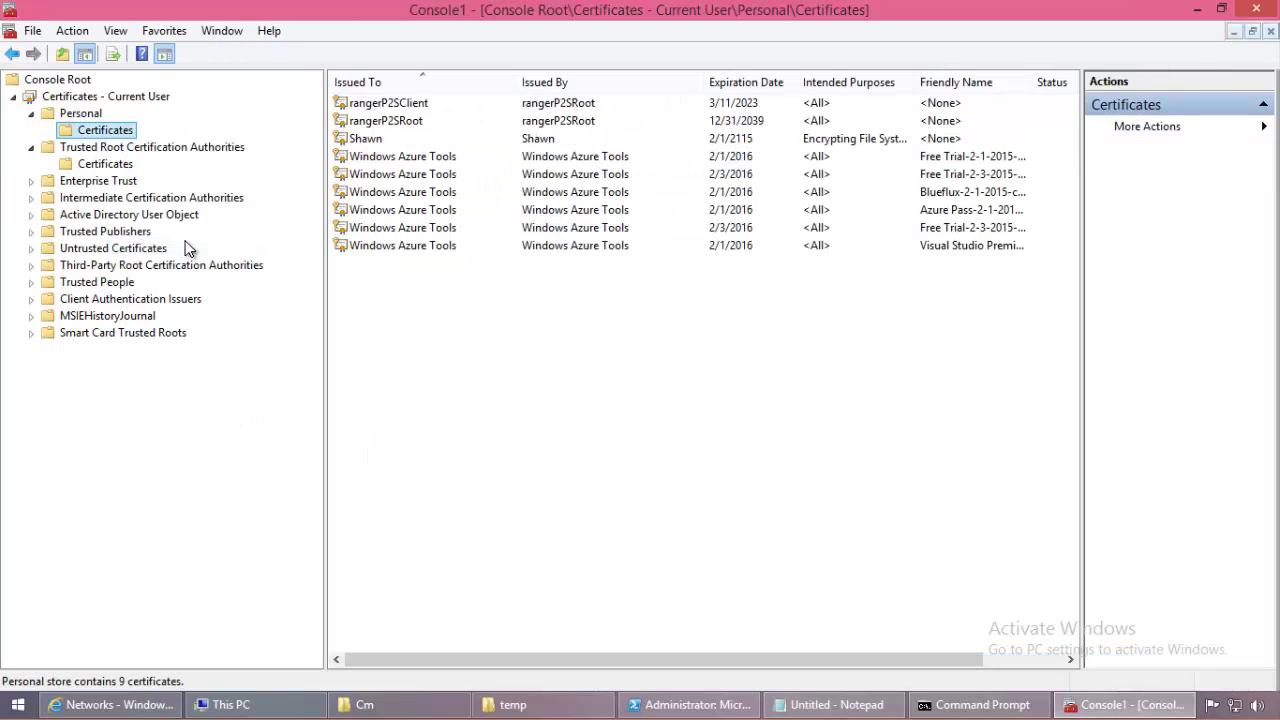
{"action": "left_click", "coordinate": [445, 103]}
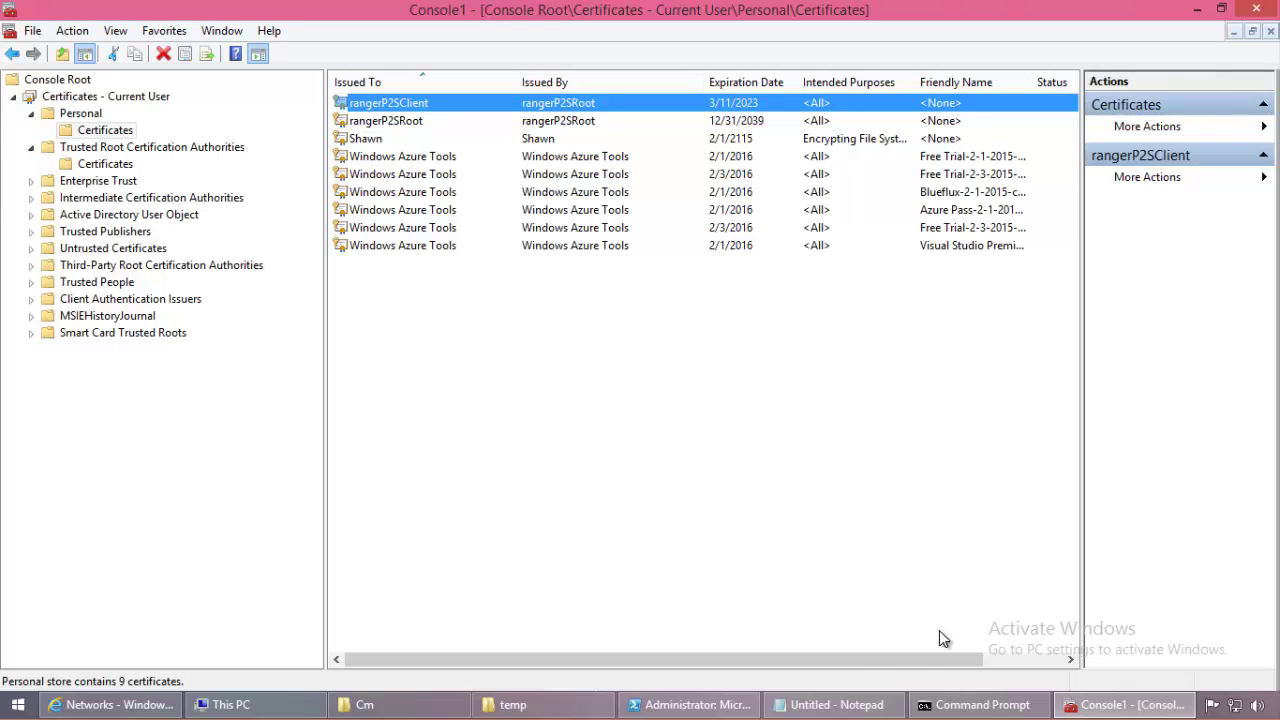
Step: Place the Notepad caret at the Export step, then return to the certificates console
{"action": "left_click", "coordinate": [830, 704]}
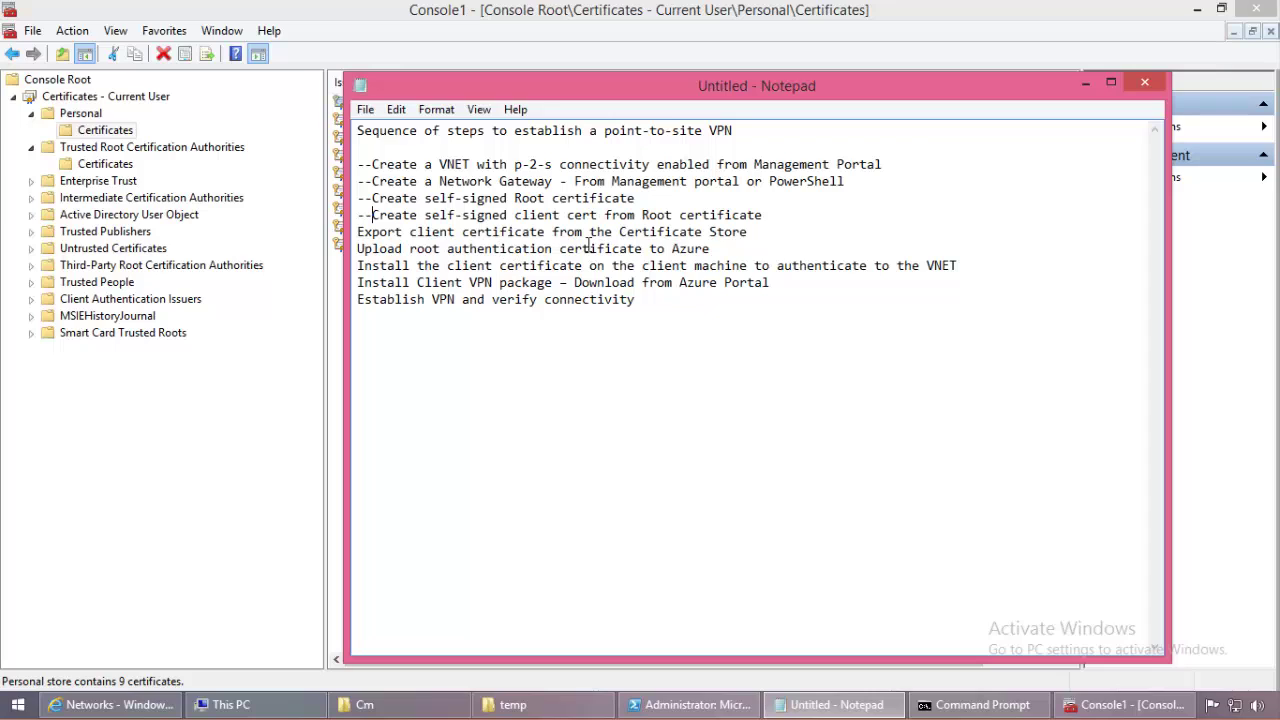
{"action": "left_click", "coordinate": [361, 235]}
{"action": "left_click", "coordinate": [150, 479]}
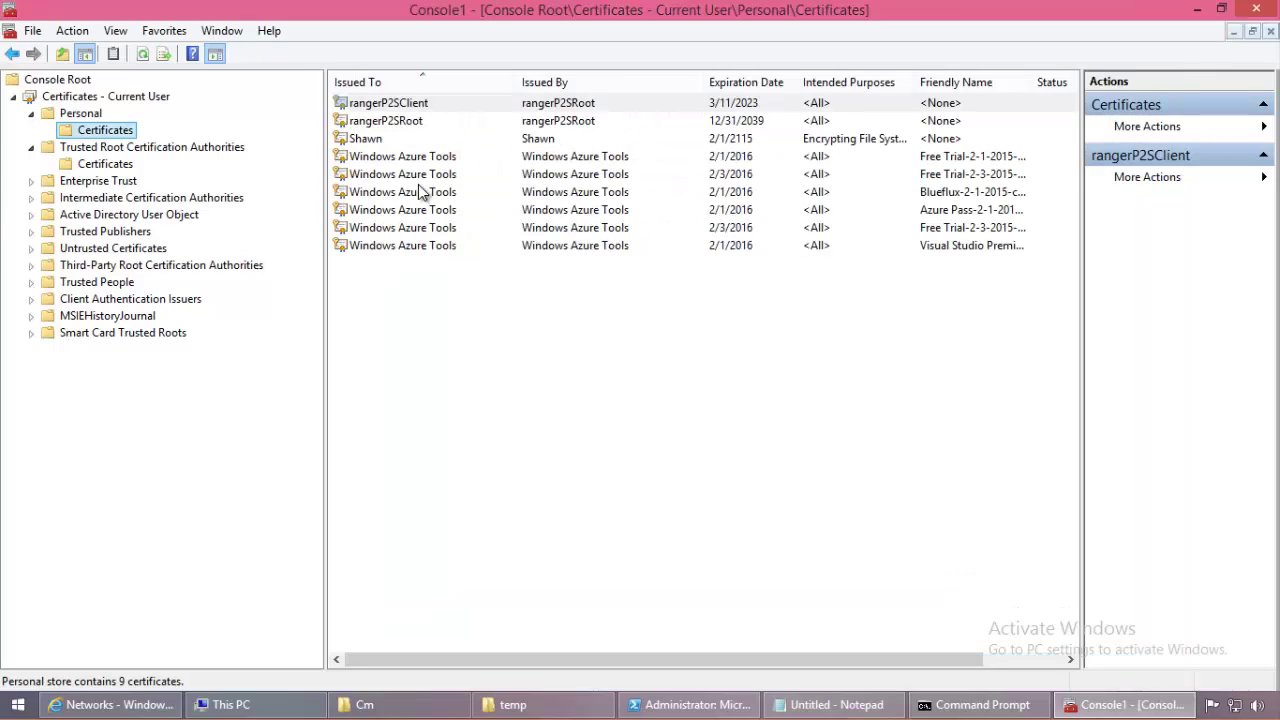
Step: Start exporting the rangerP2SClient certificate with its private key in PFX format
{"action": "right_click", "coordinate": [447, 107]}
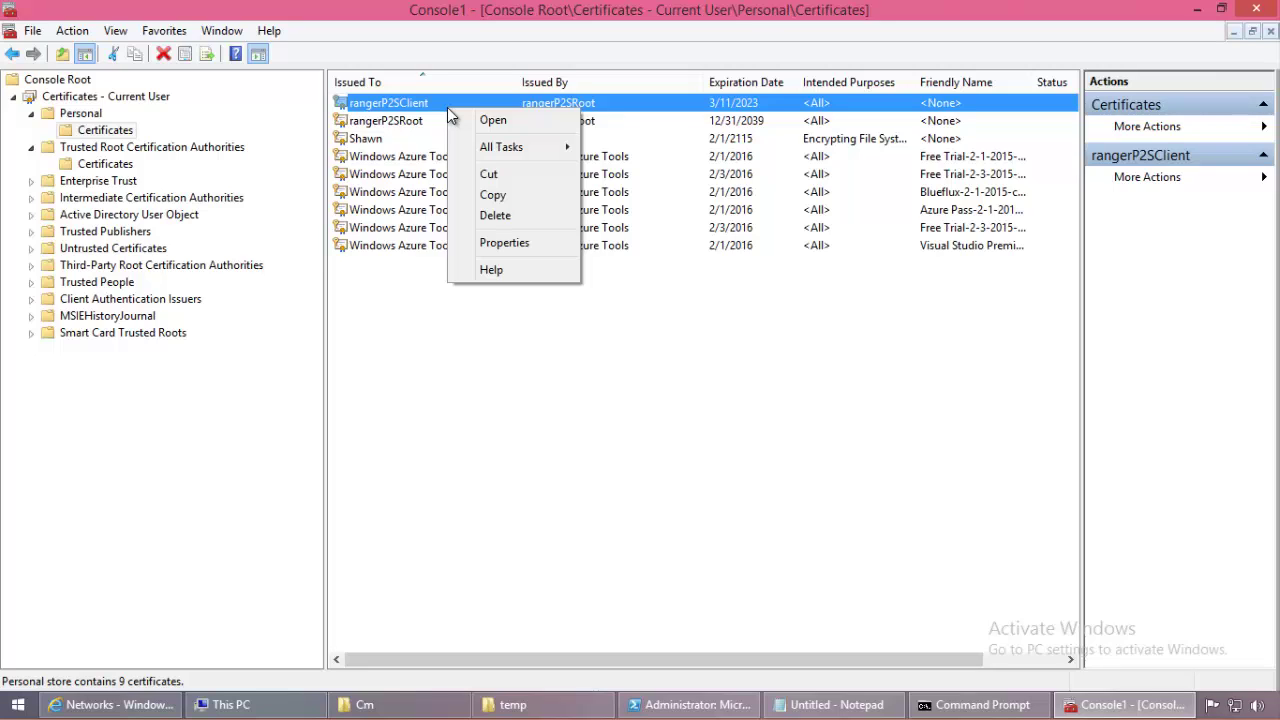
{"action": "mouse_move", "coordinate": [549, 163]}
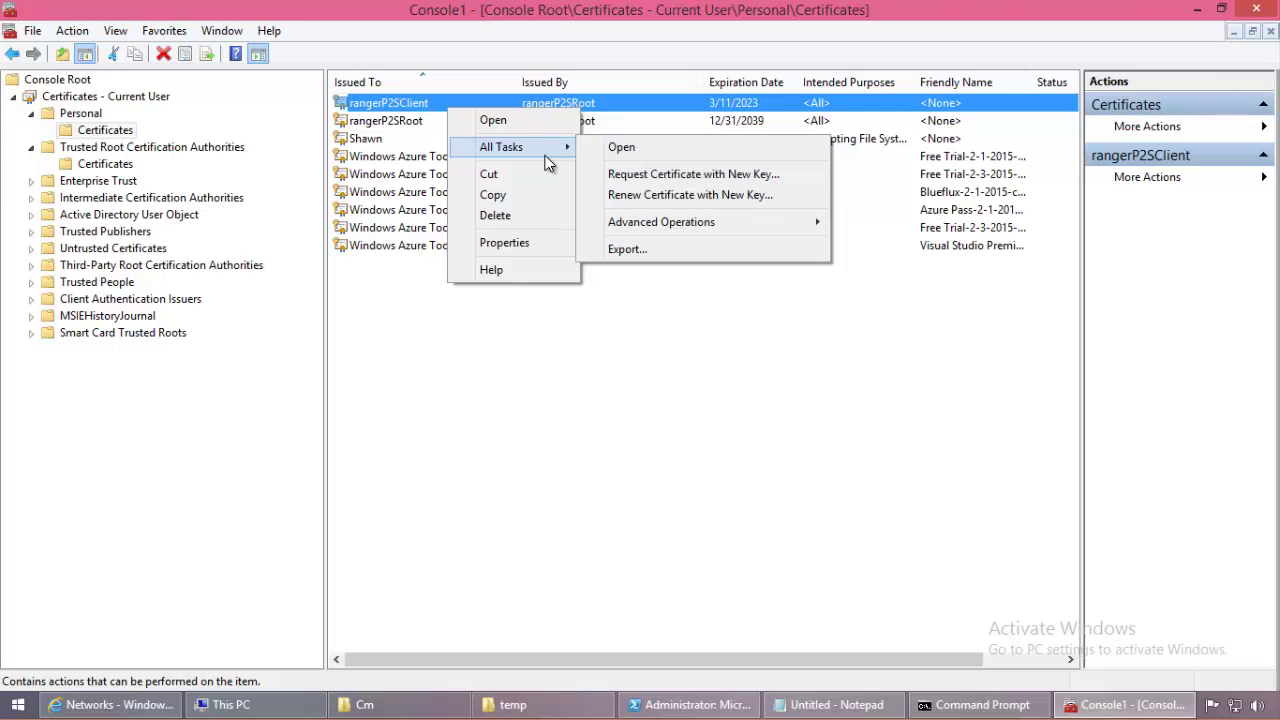
{"action": "left_click", "coordinate": [688, 247]}
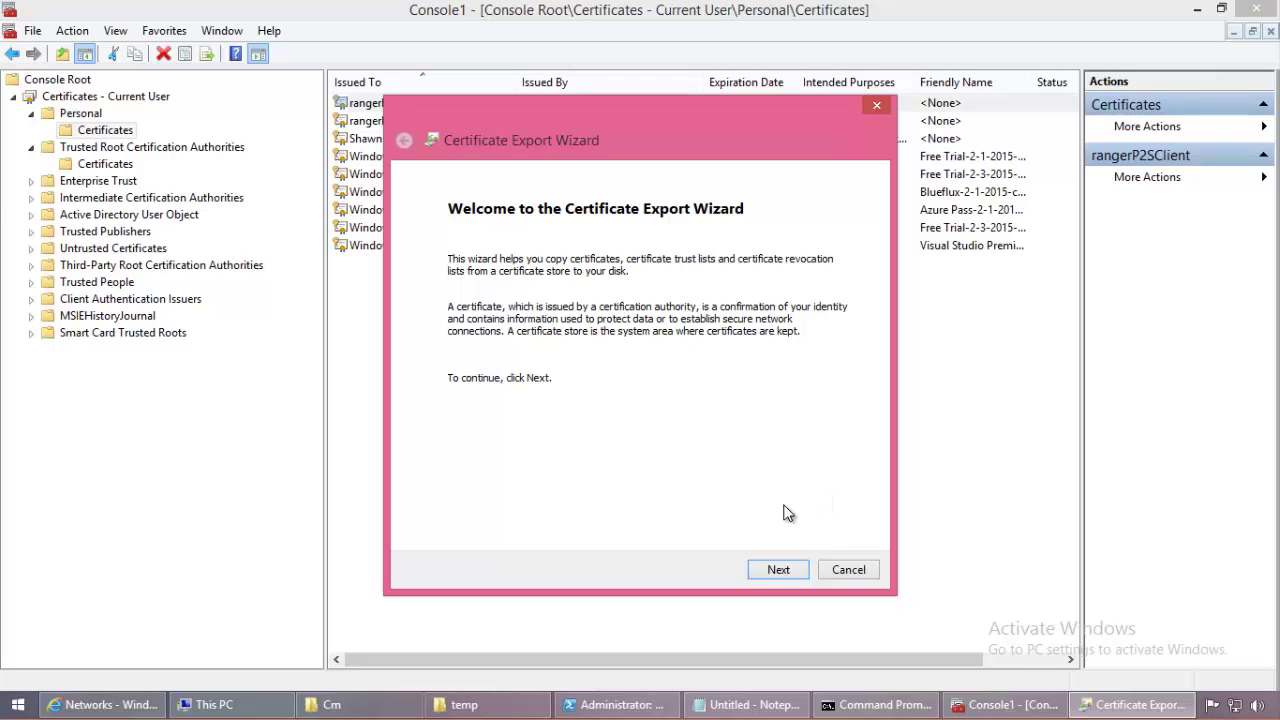
{"action": "left_click_drag", "start_coordinate": [636, 121], "coordinate": [648, 155]}
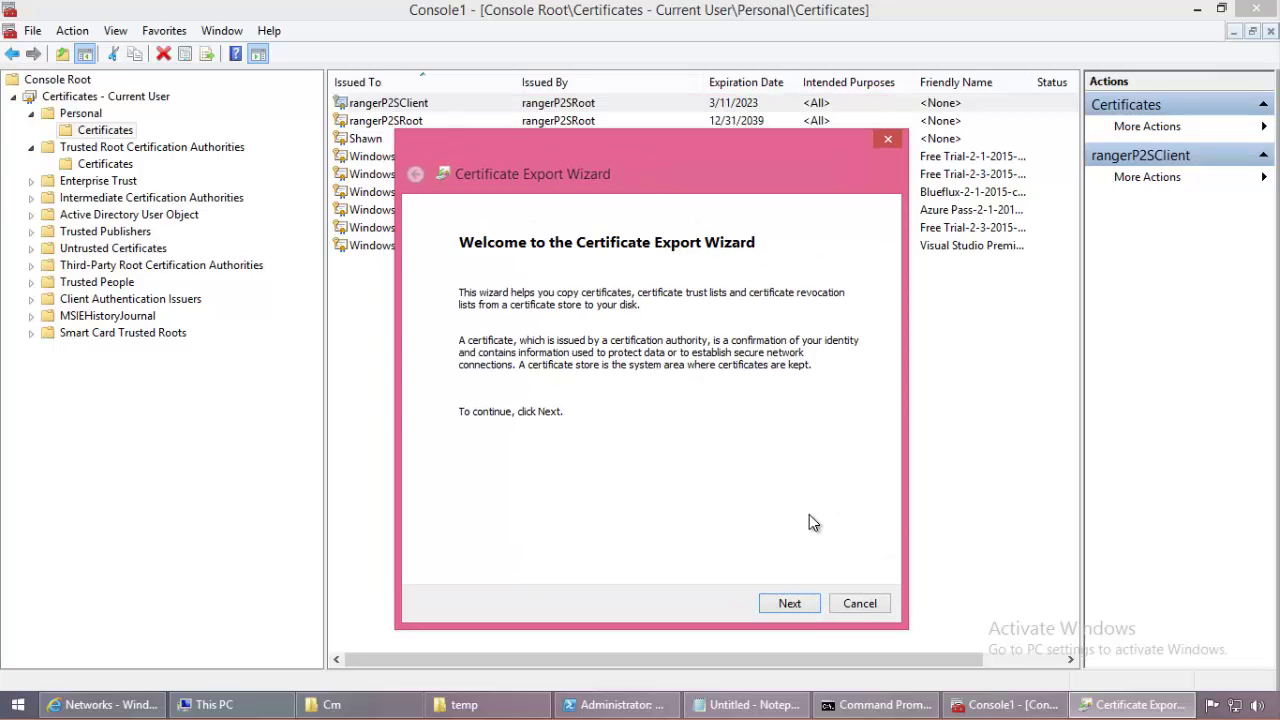
{"action": "left_click", "coordinate": [789, 603]}
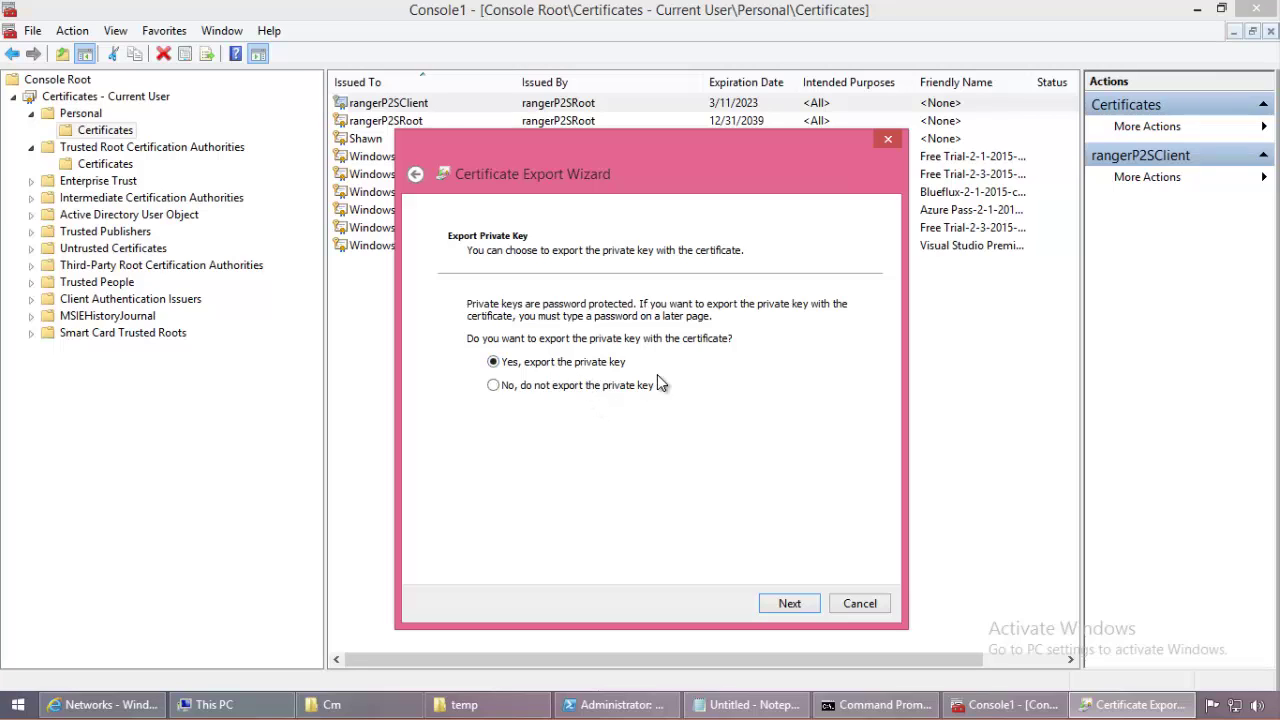
{"action": "left_click", "coordinate": [789, 604]}
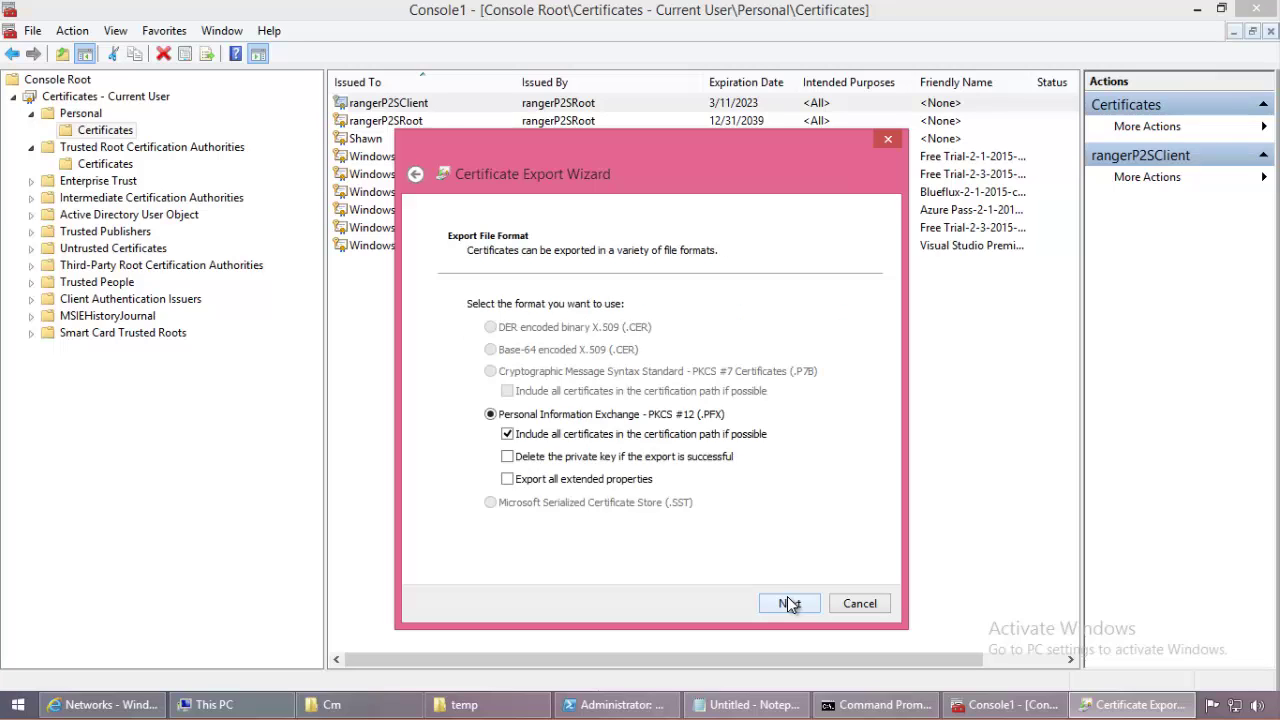
{"action": "left_click", "coordinate": [791, 604]}
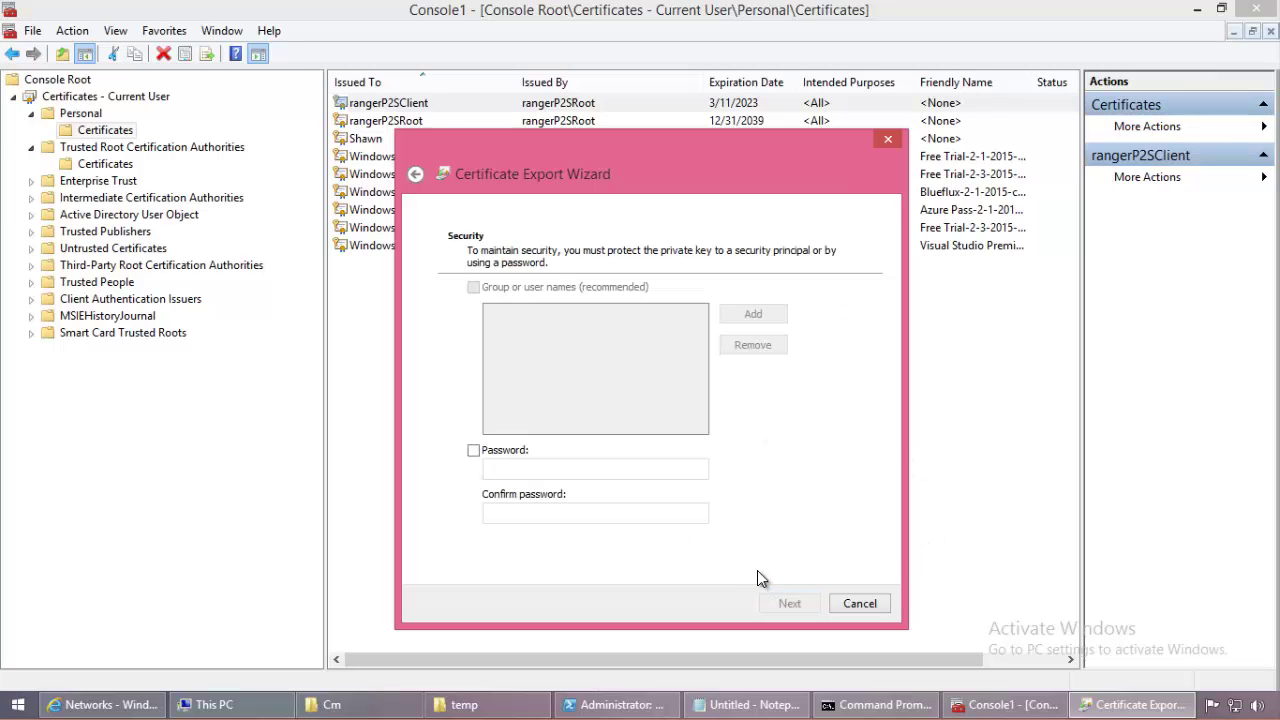
Step: Protect the exported certificate file with a password and confirm it
{"action": "left_click", "coordinate": [474, 450]}
{"action": "left_click", "coordinate": [546, 471]}
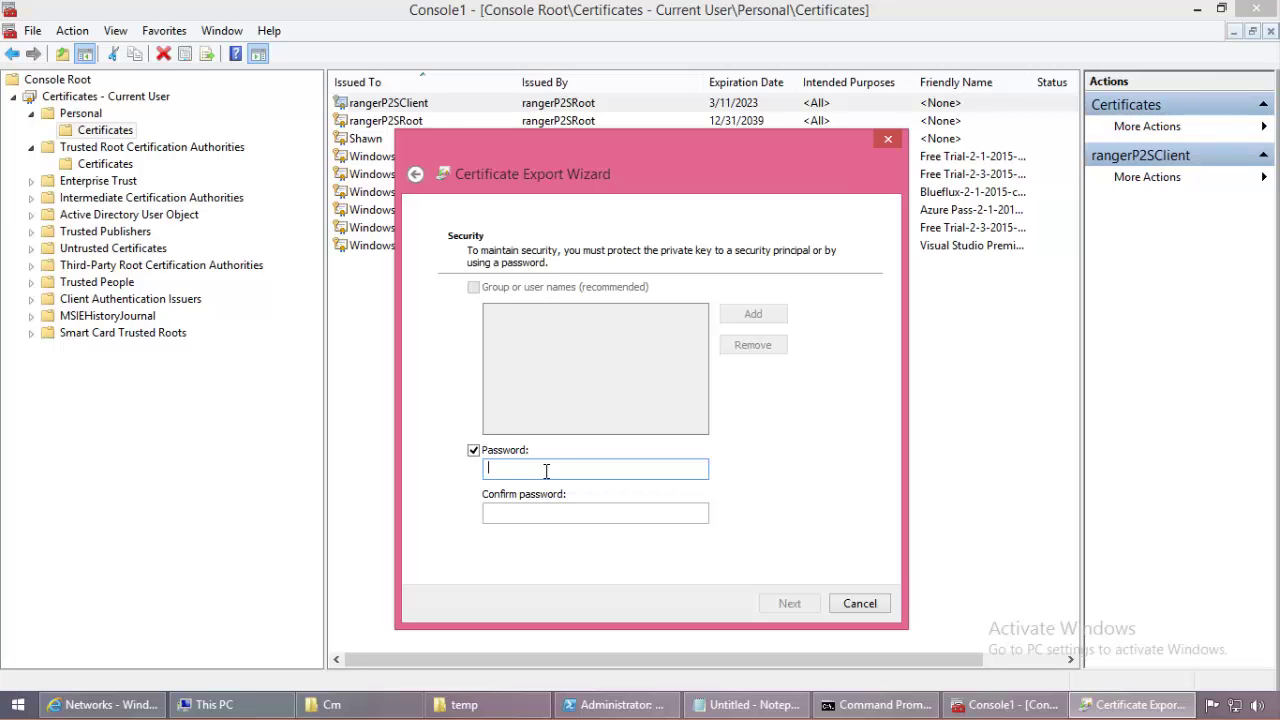
{"action": "type", "text": "•••"}
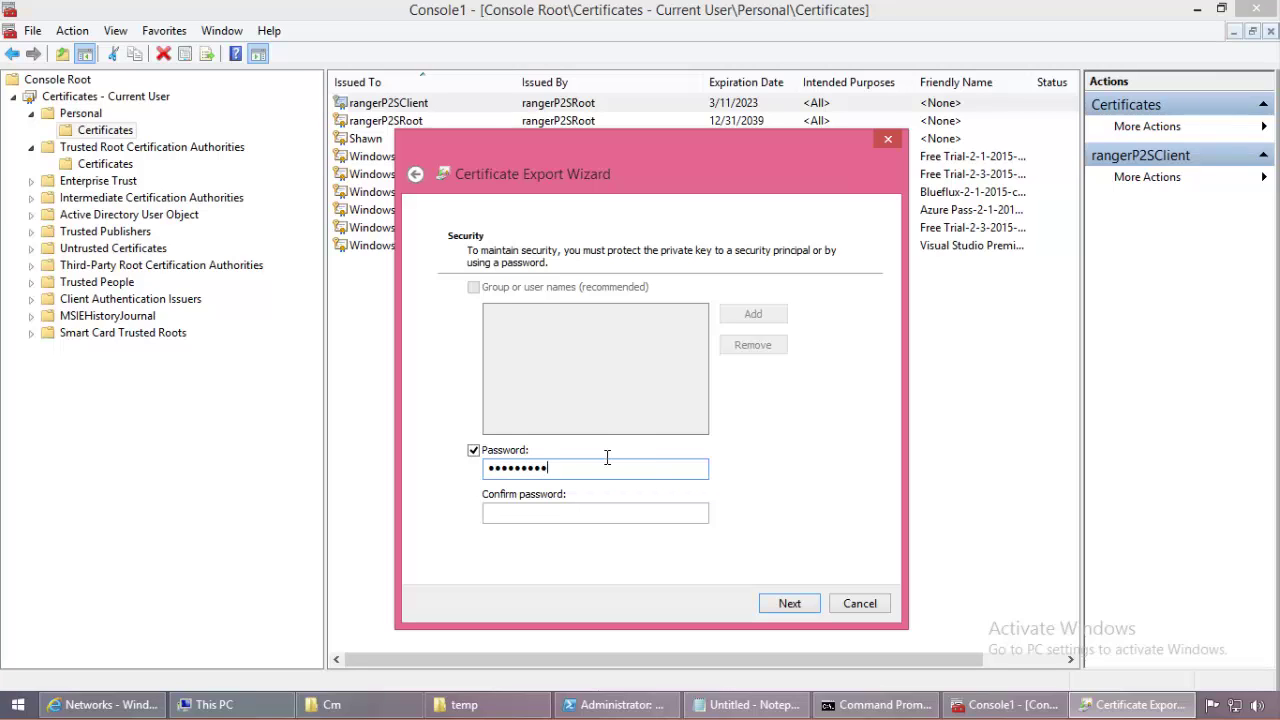
{"action": "left_click", "coordinate": [566, 517]}
{"action": "type", "text": "••••••"}
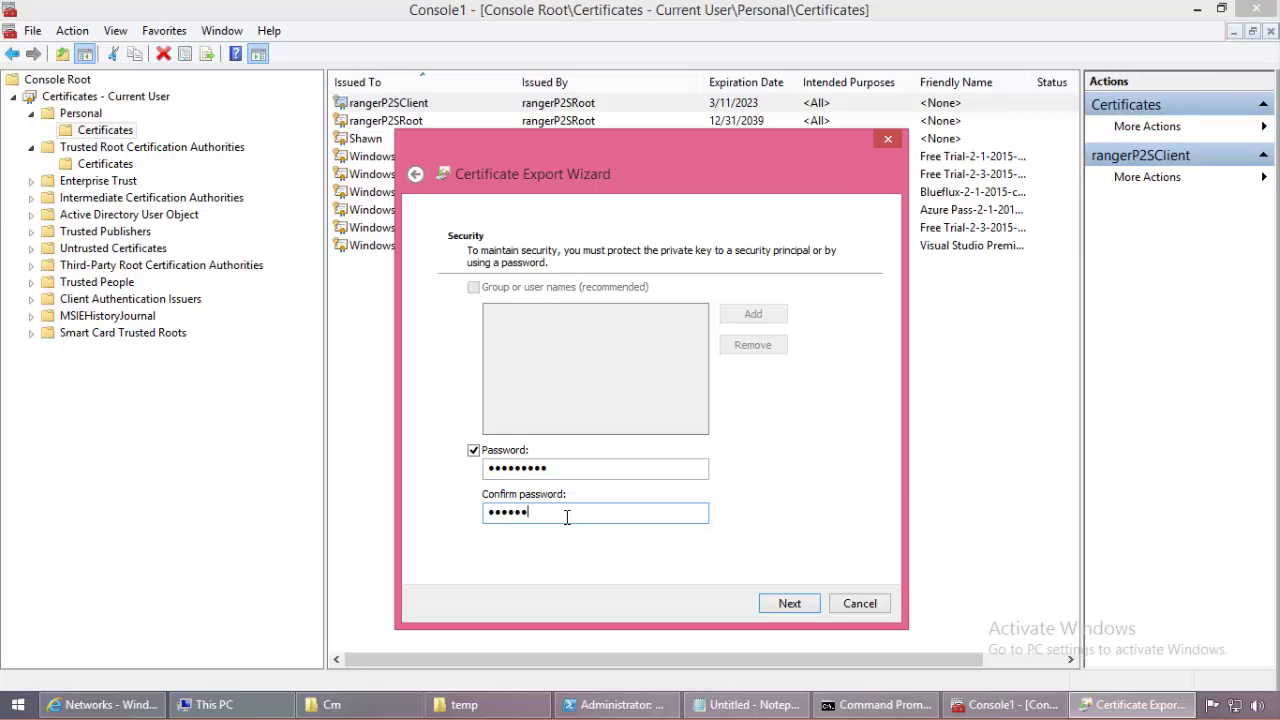
{"action": "type", "text": "••••"}
{"action": "left_click", "coordinate": [787, 605]}
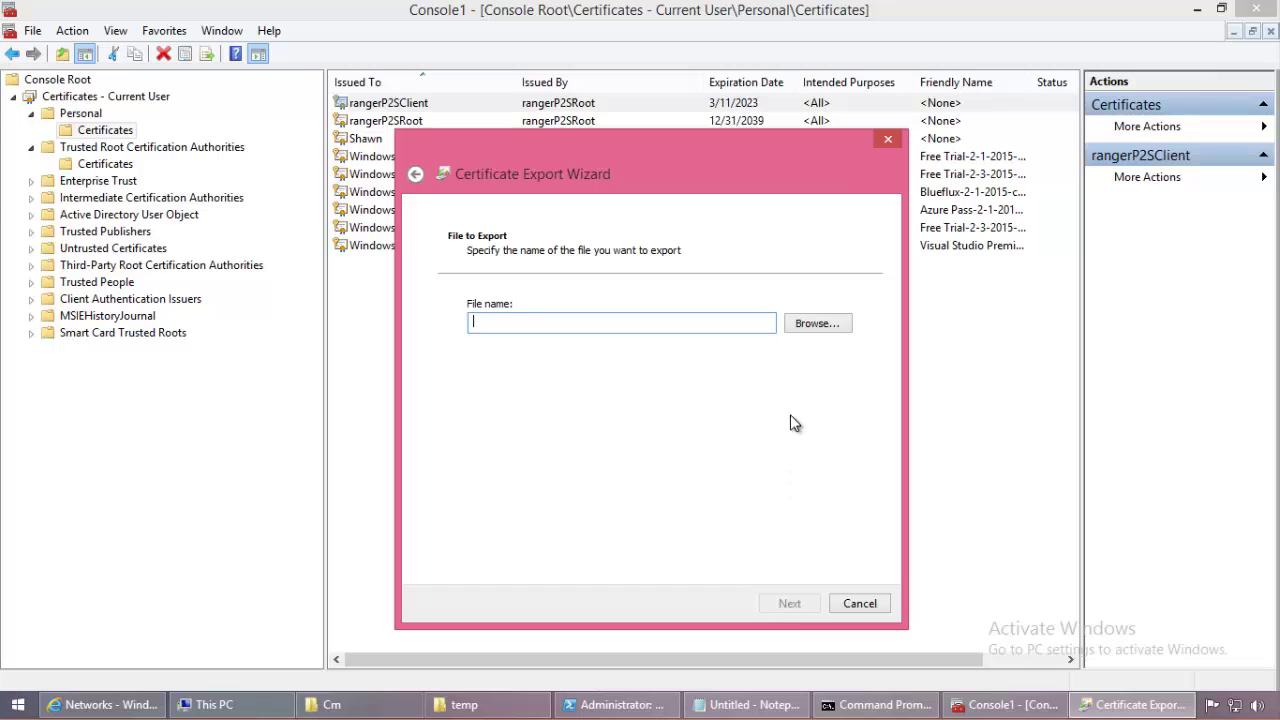
Step: Save the export as C:\temp\clientcert.pfx and finish the wizard
{"action": "left_click", "coordinate": [812, 325]}
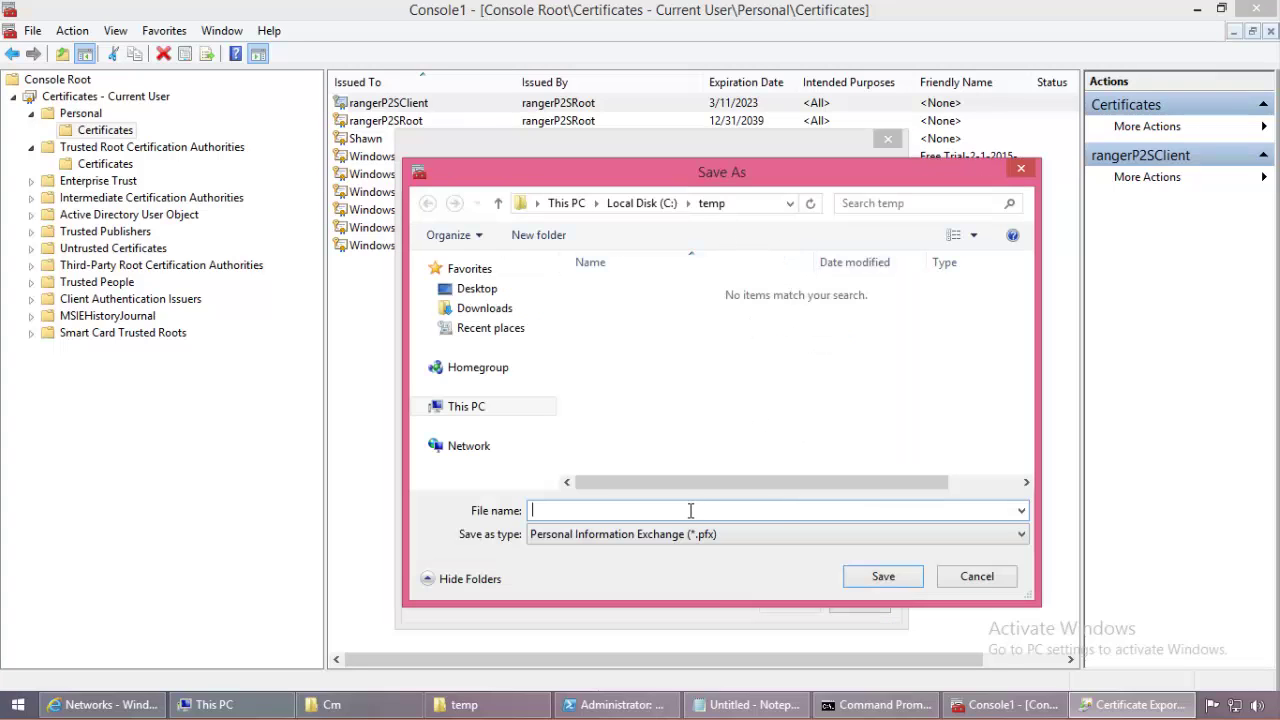
{"action": "type", "text": "clientcert"}
{"action": "left_click", "coordinate": [907, 576]}
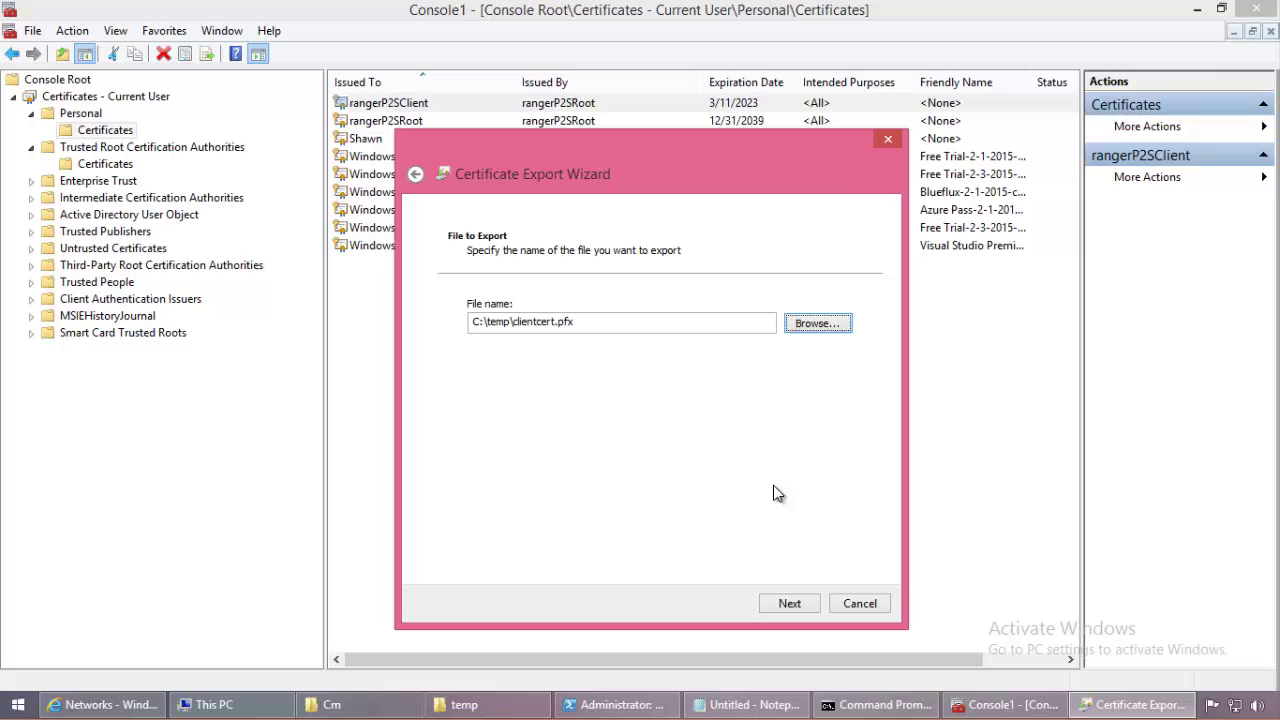
{"action": "left_click", "coordinate": [812, 606]}
{"action": "left_click", "coordinate": [808, 606]}
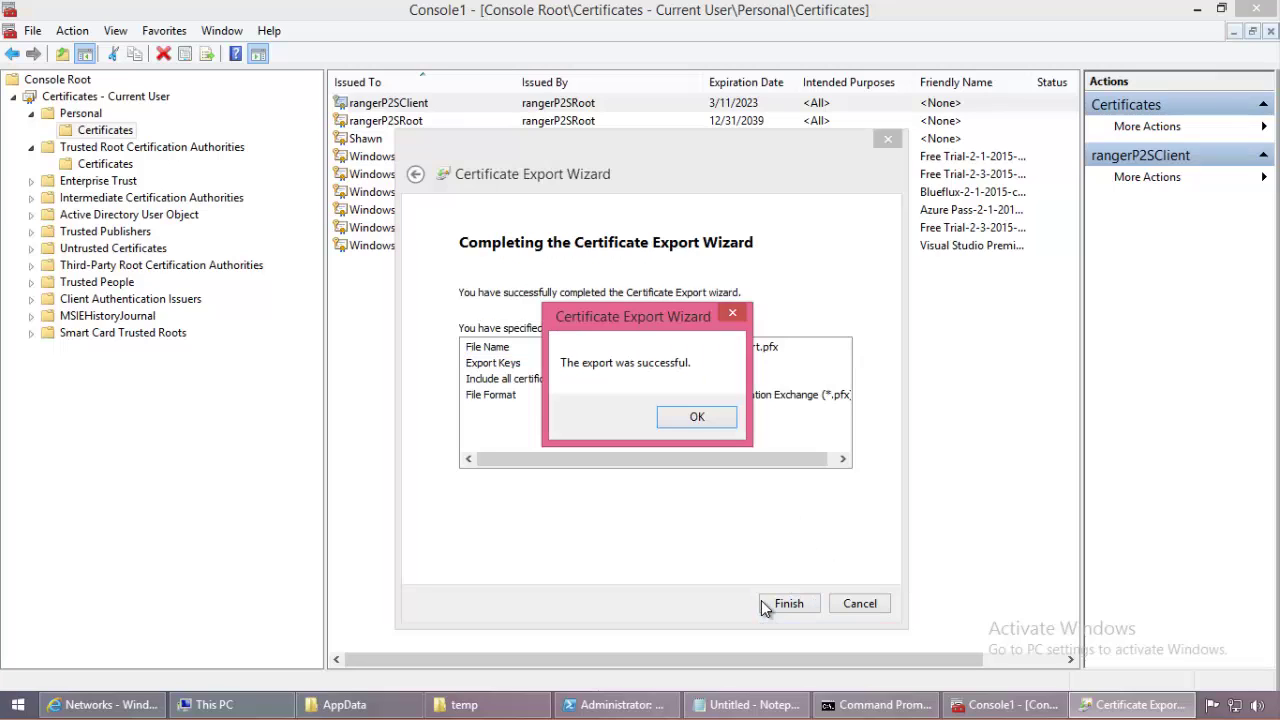
{"action": "left_click", "coordinate": [697, 418]}
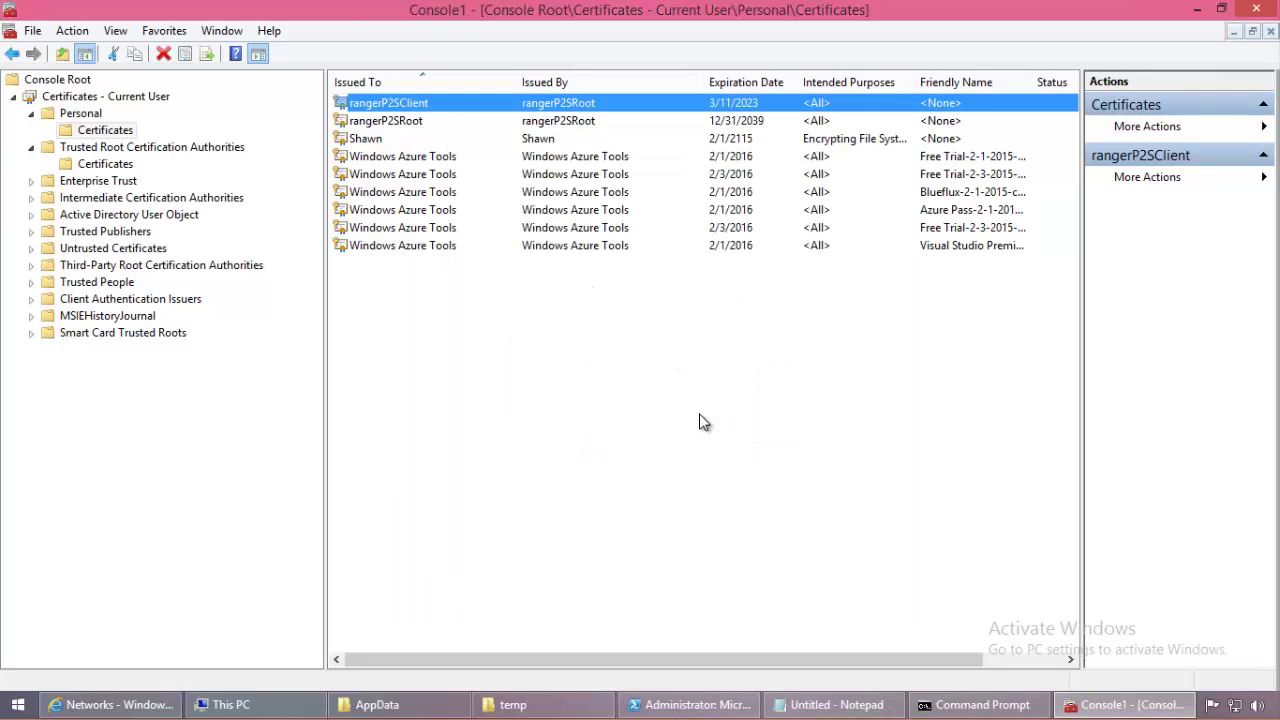
Step: Refresh the temp folder so the new clientcert.pfx appears
{"action": "left_click", "coordinate": [553, 704]}
{"action": "right_click", "coordinate": [553, 449]}
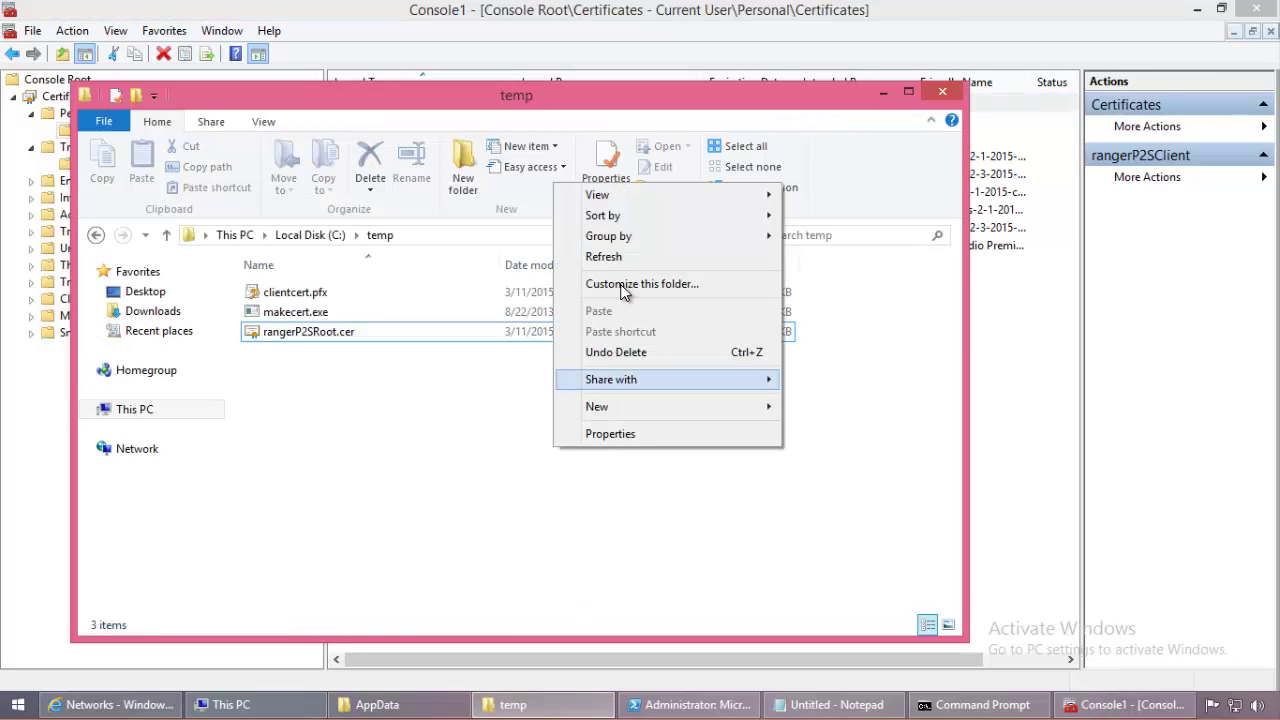
{"action": "left_click", "coordinate": [648, 258]}
{"action": "left_click", "coordinate": [366, 336]}
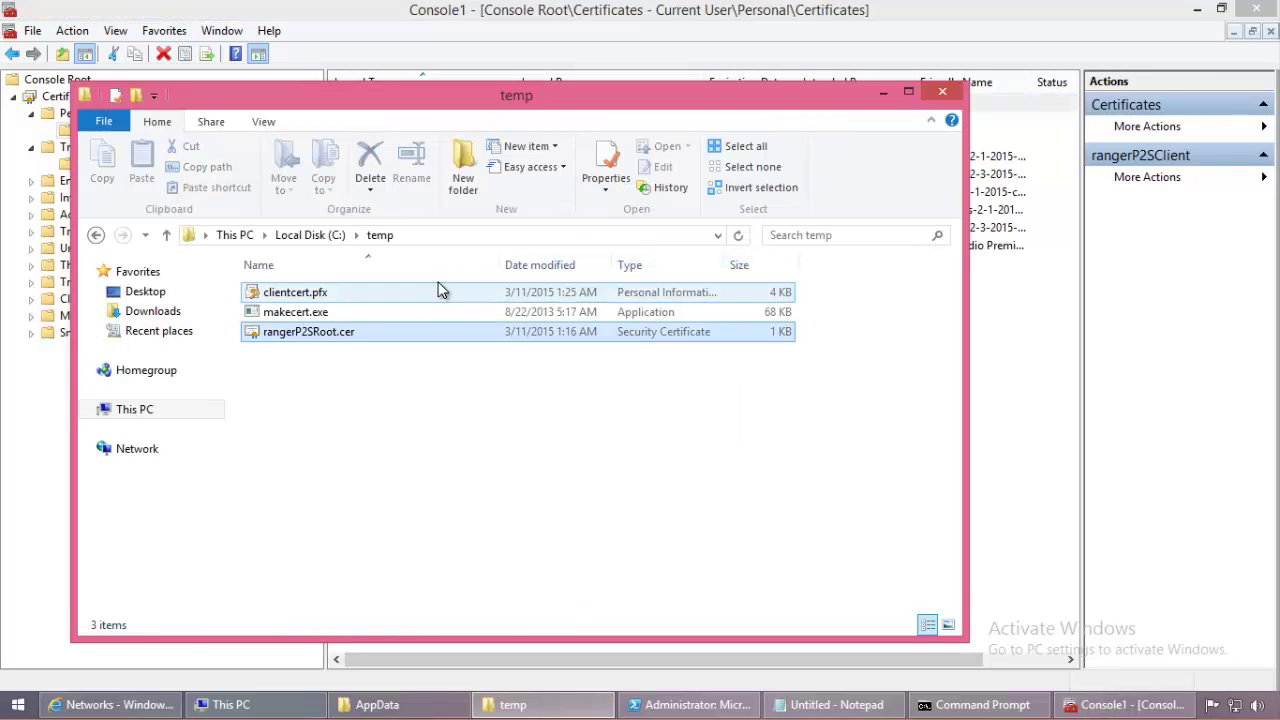
{"action": "left_click", "coordinate": [430, 289]}
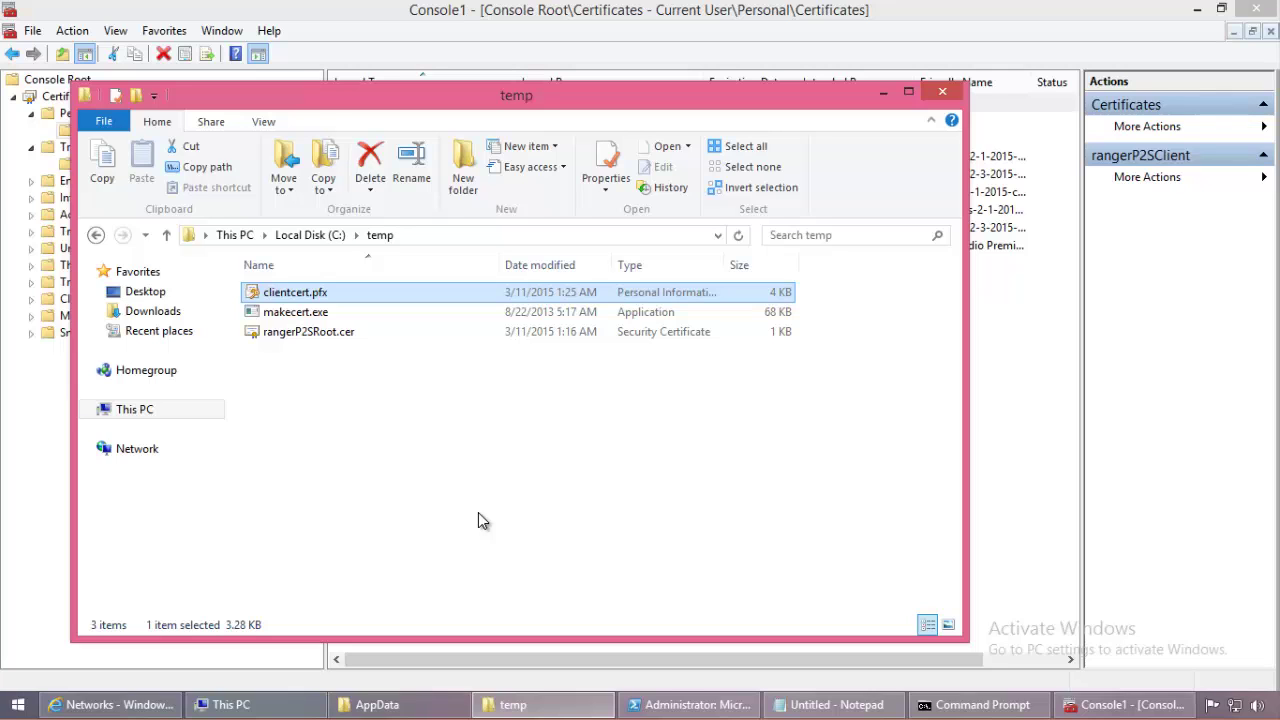
Step: Prefix the Export client certificate line with '--' in the notes, then return to Azure
{"action": "left_click", "coordinate": [820, 705]}
{"action": "left_click", "coordinate": [358, 232]}
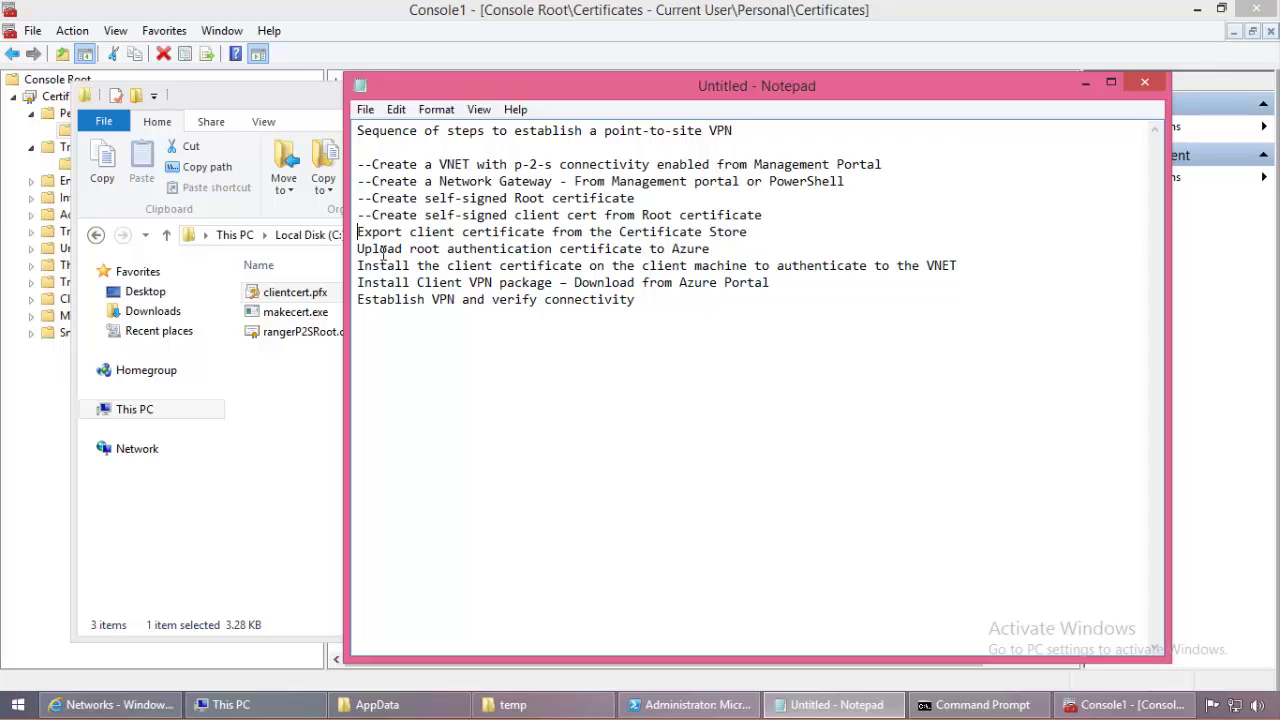
{"action": "type", "text": "--"}
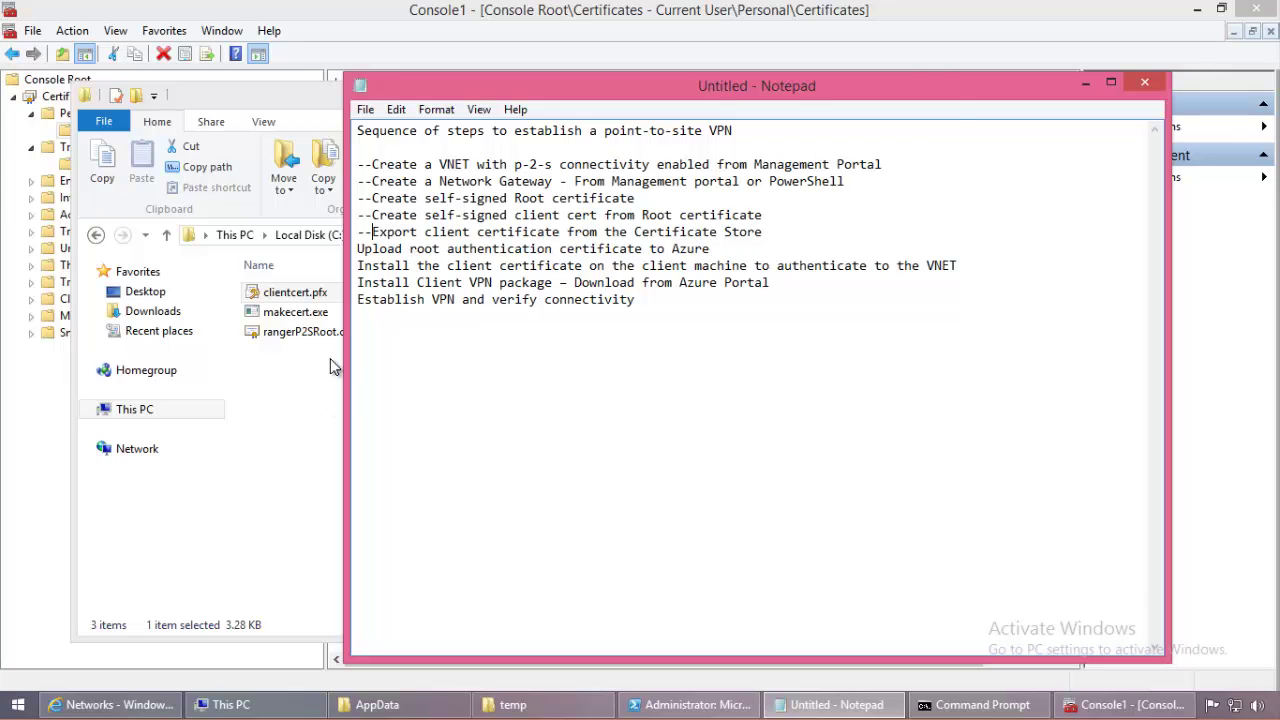
{"action": "left_click", "coordinate": [343, 330]}
{"action": "left_click", "coordinate": [343, 331]}
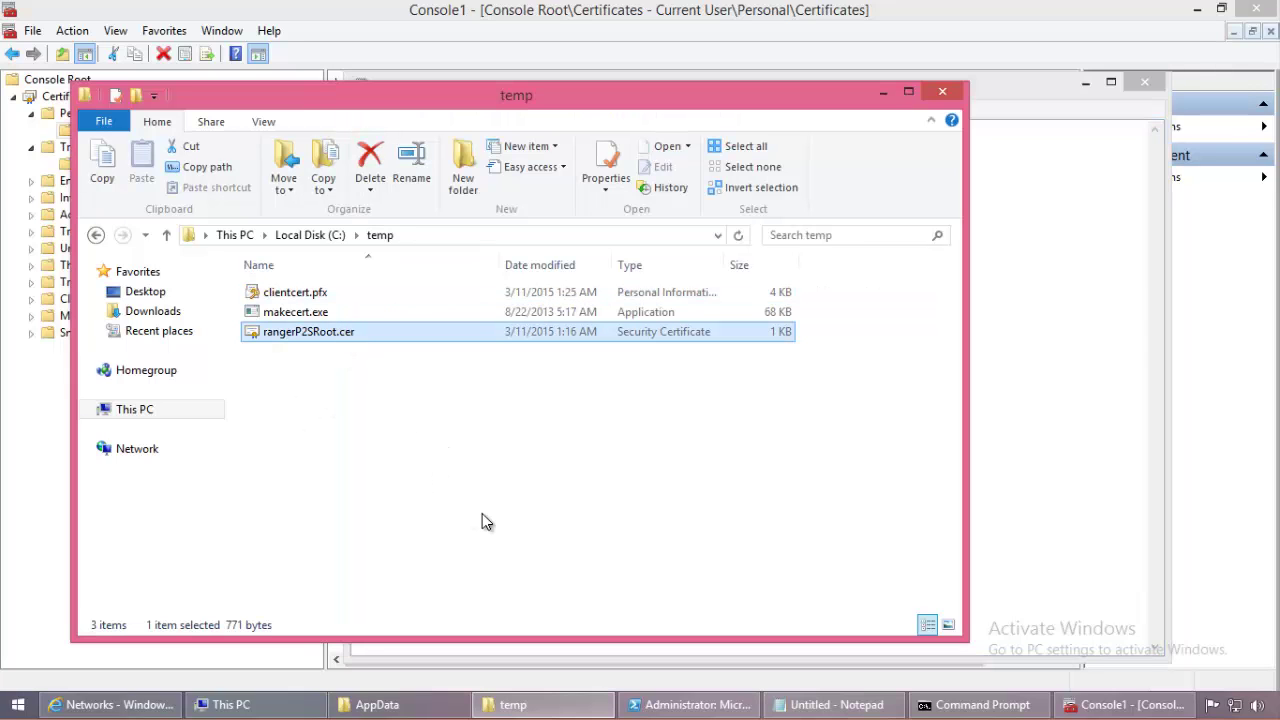
{"action": "left_click", "coordinate": [120, 704]}
Step: From the Networks list, open rangernet and show its CERTIFICATES page
{"action": "scroll", "coordinate": [447, 440], "scroll_direction": "up", "scroll_amount": 3}
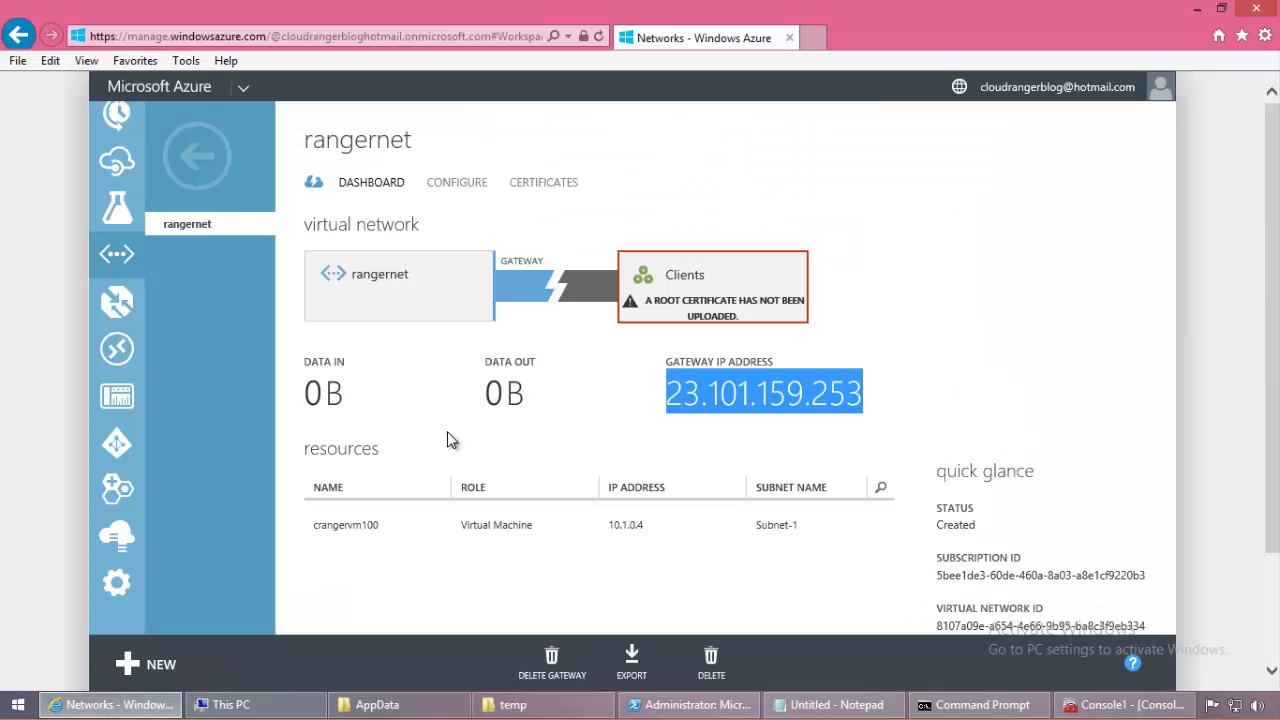
{"action": "left_click", "coordinate": [197, 155]}
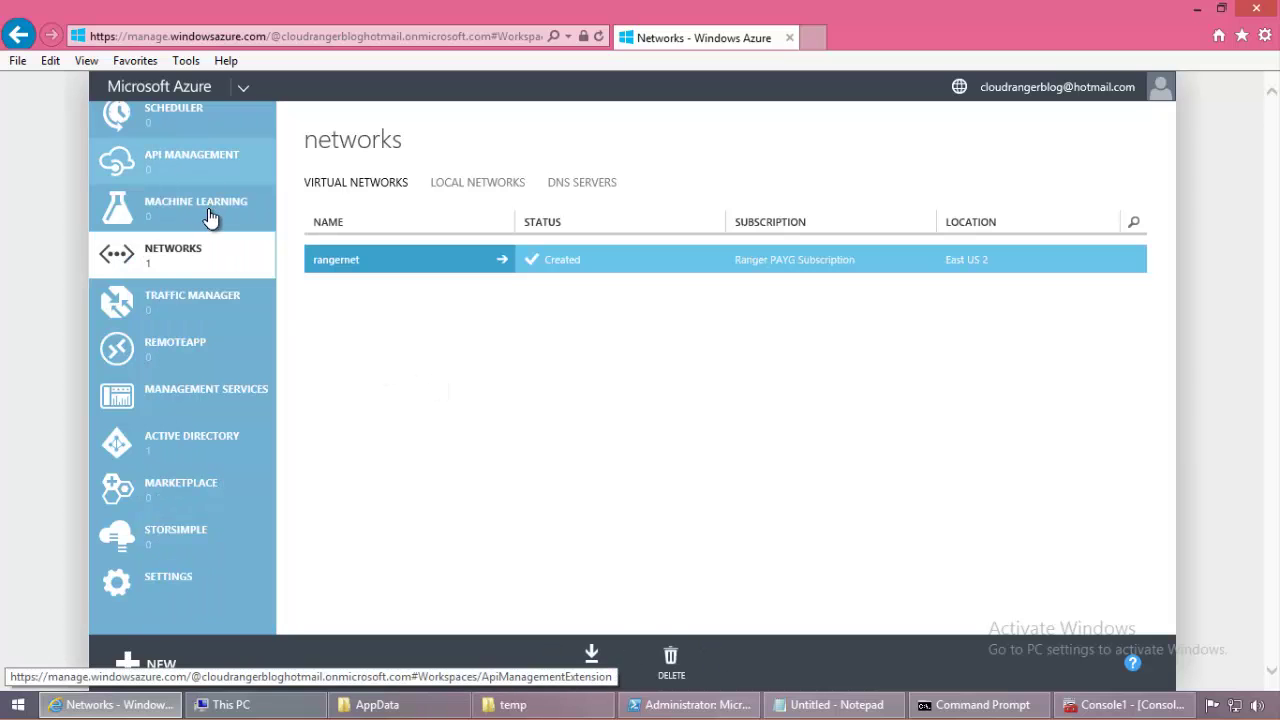
{"action": "left_click", "coordinate": [177, 251]}
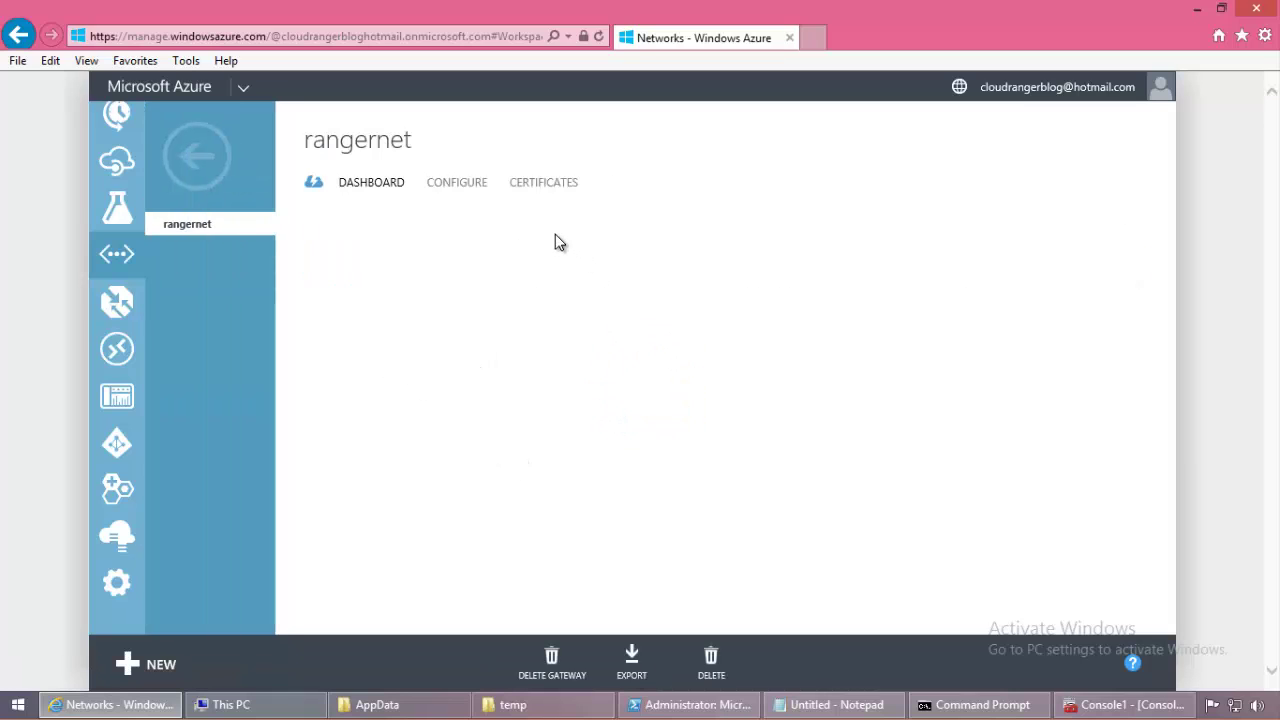
{"action": "left_click", "coordinate": [545, 184]}
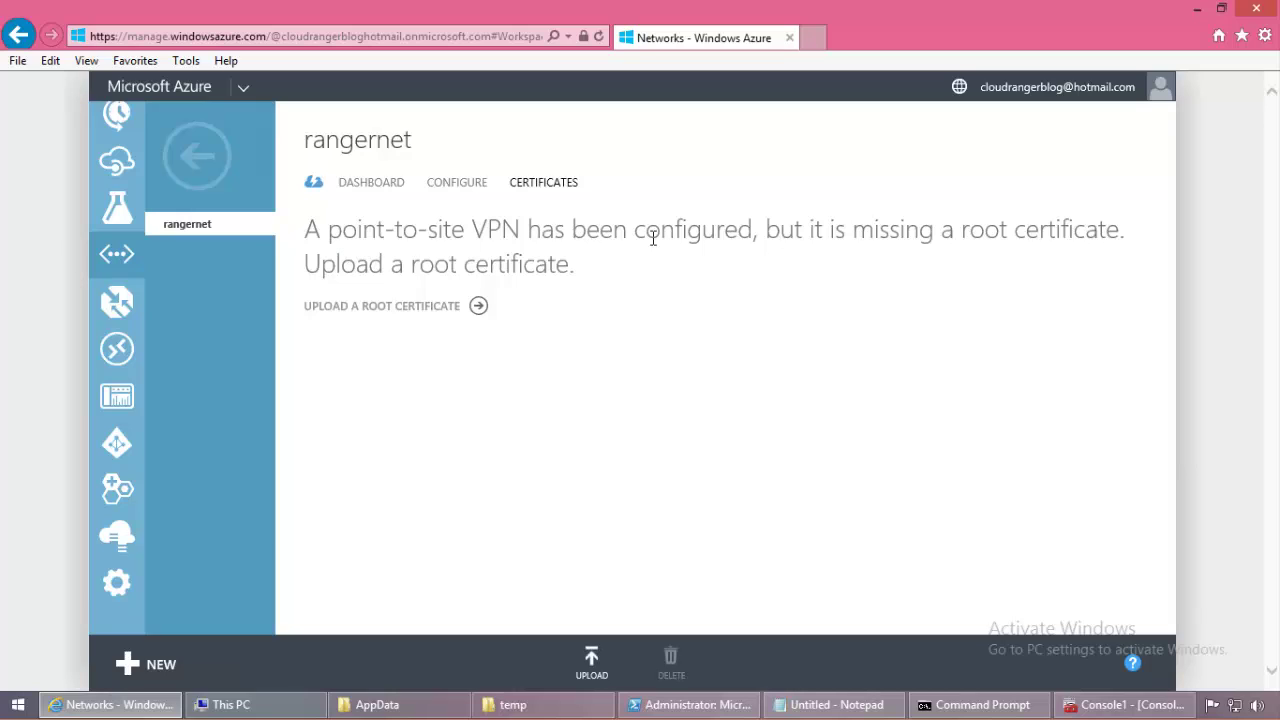
{"action": "left_click", "coordinate": [372, 182]}
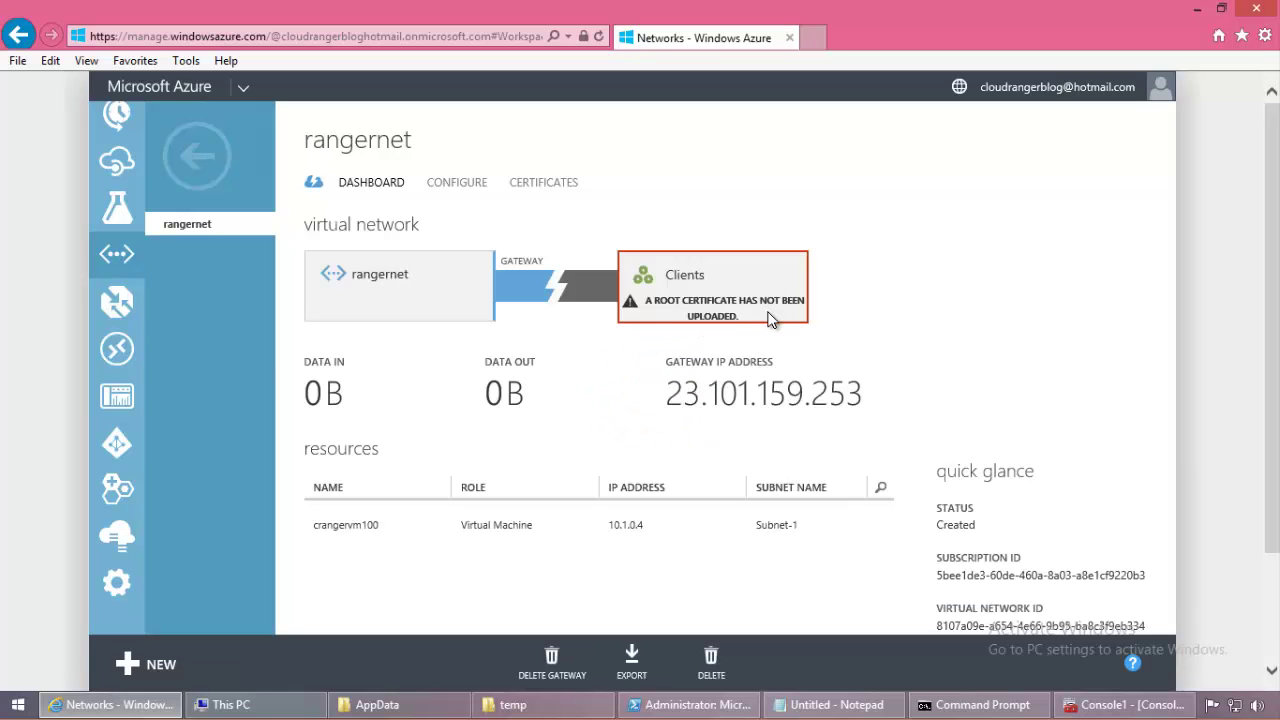
{"action": "left_click", "coordinate": [546, 188]}
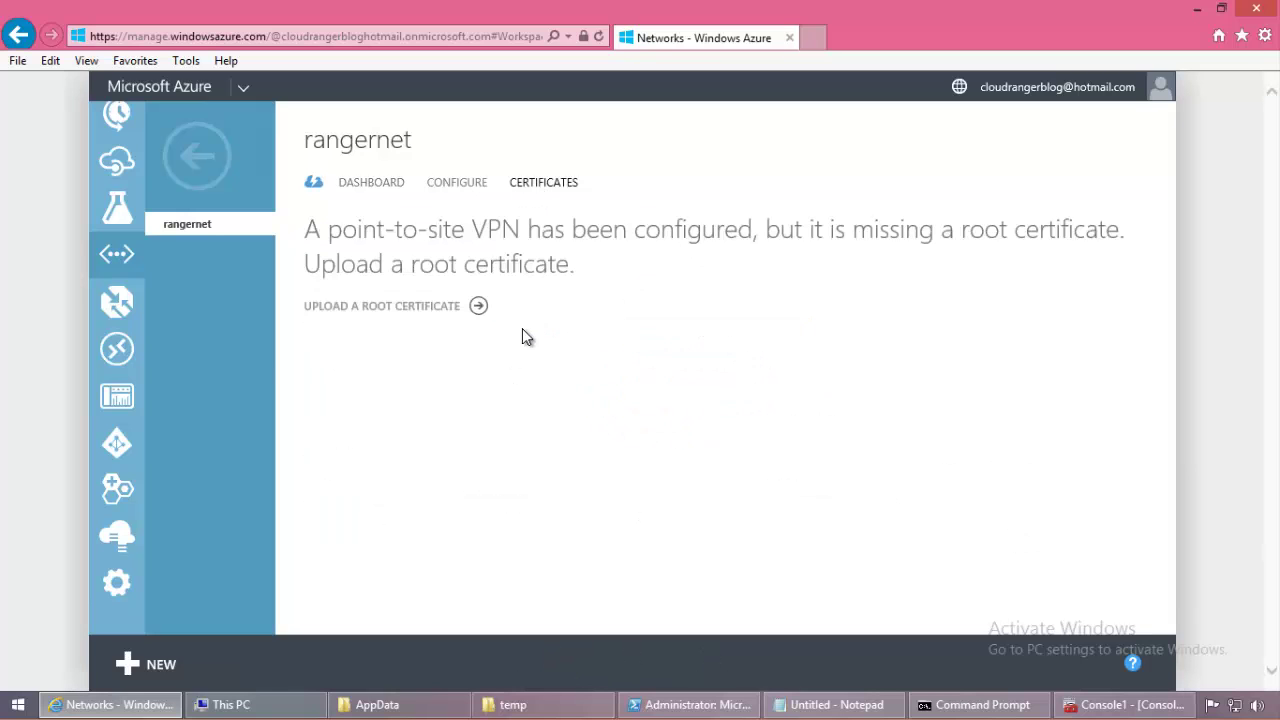
Step: Upload C:\temp\rangerP2SRoot.cer as rangernet's root certificate
{"action": "left_click", "coordinate": [372, 306]}
{"action": "left_click", "coordinate": [567, 396]}
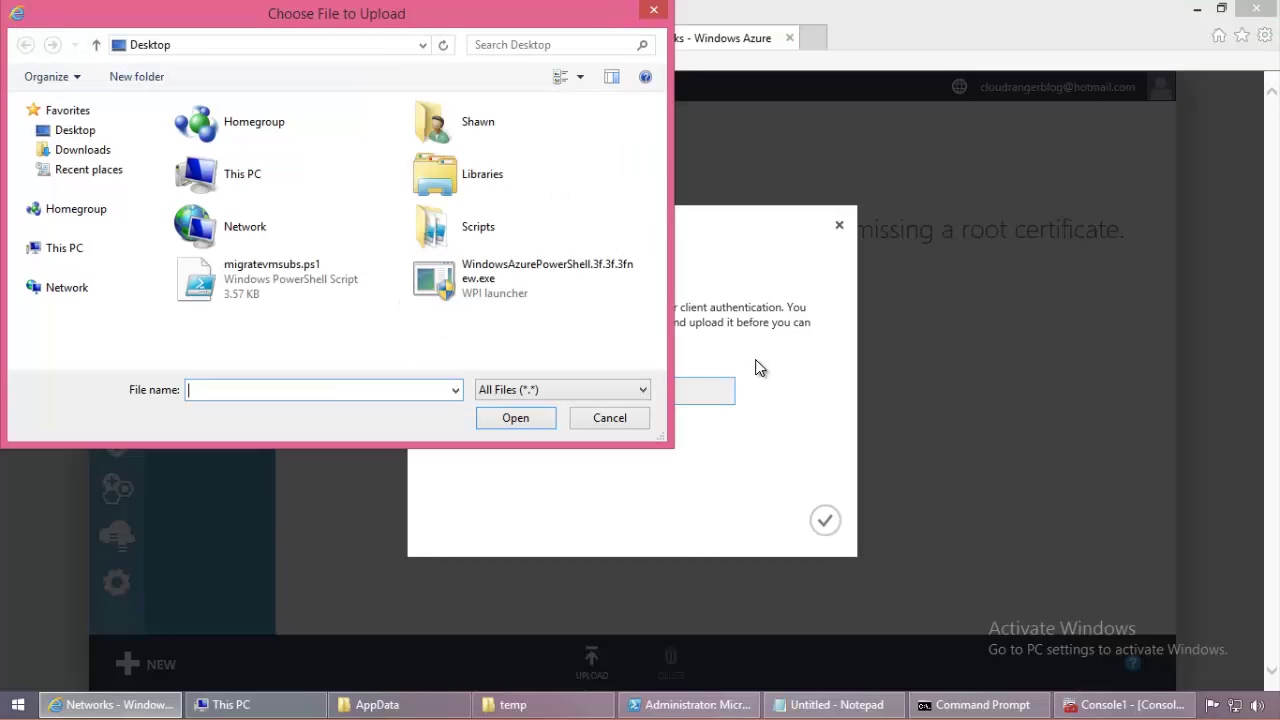
{"action": "left_click", "coordinate": [60, 250]}
{"action": "left_click", "coordinate": [280, 330]}
{"action": "double_click", "coordinate": [280, 330]}
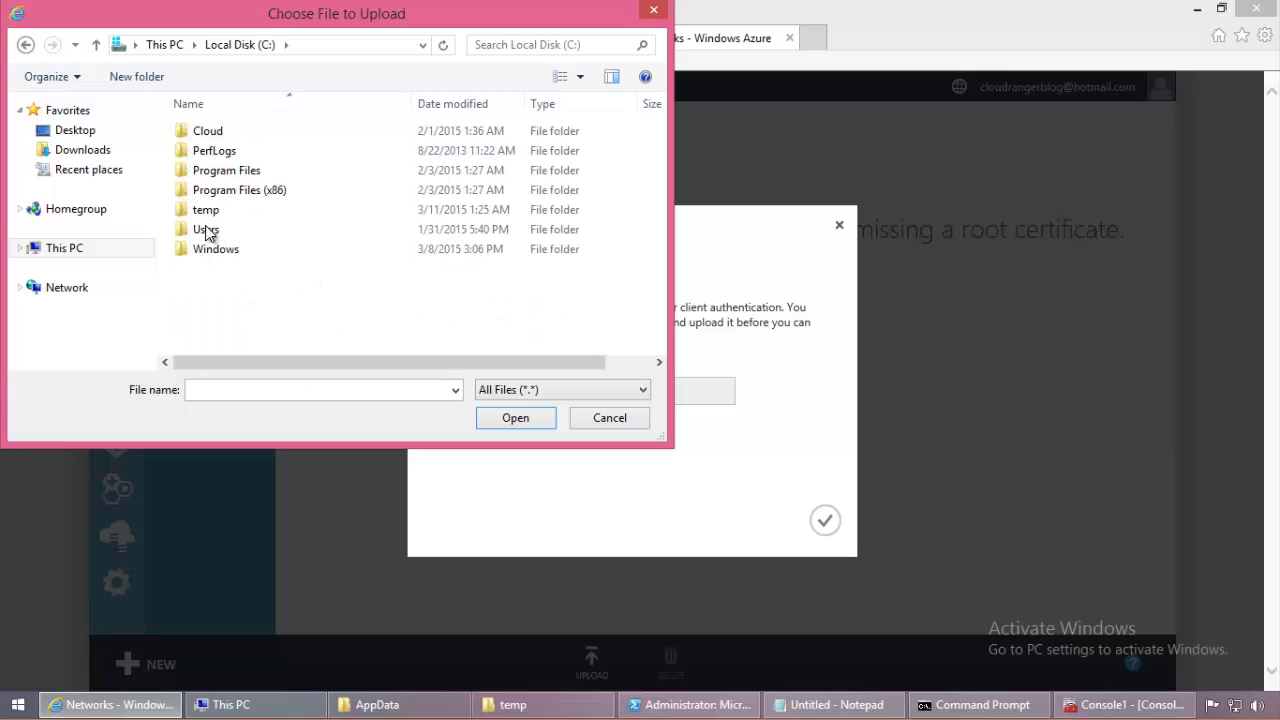
{"action": "double_click", "coordinate": [200, 211]}
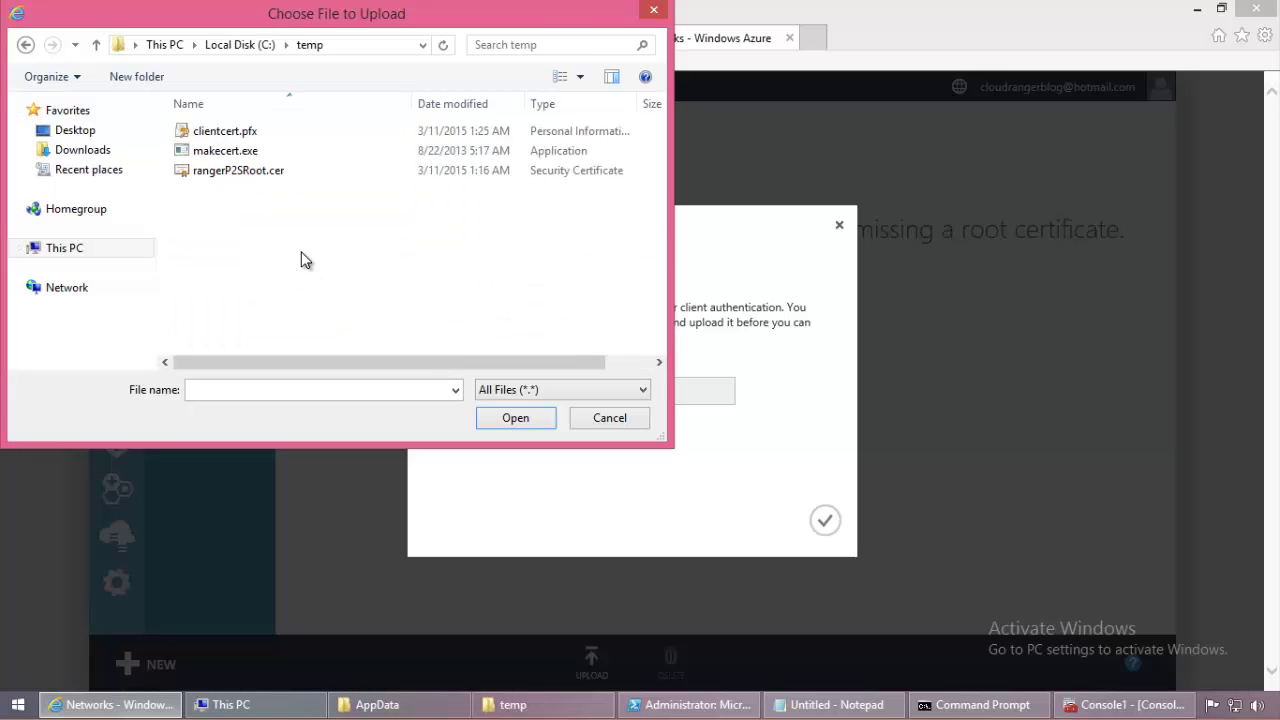
{"action": "left_click", "coordinate": [250, 174]}
{"action": "left_click", "coordinate": [510, 418]}
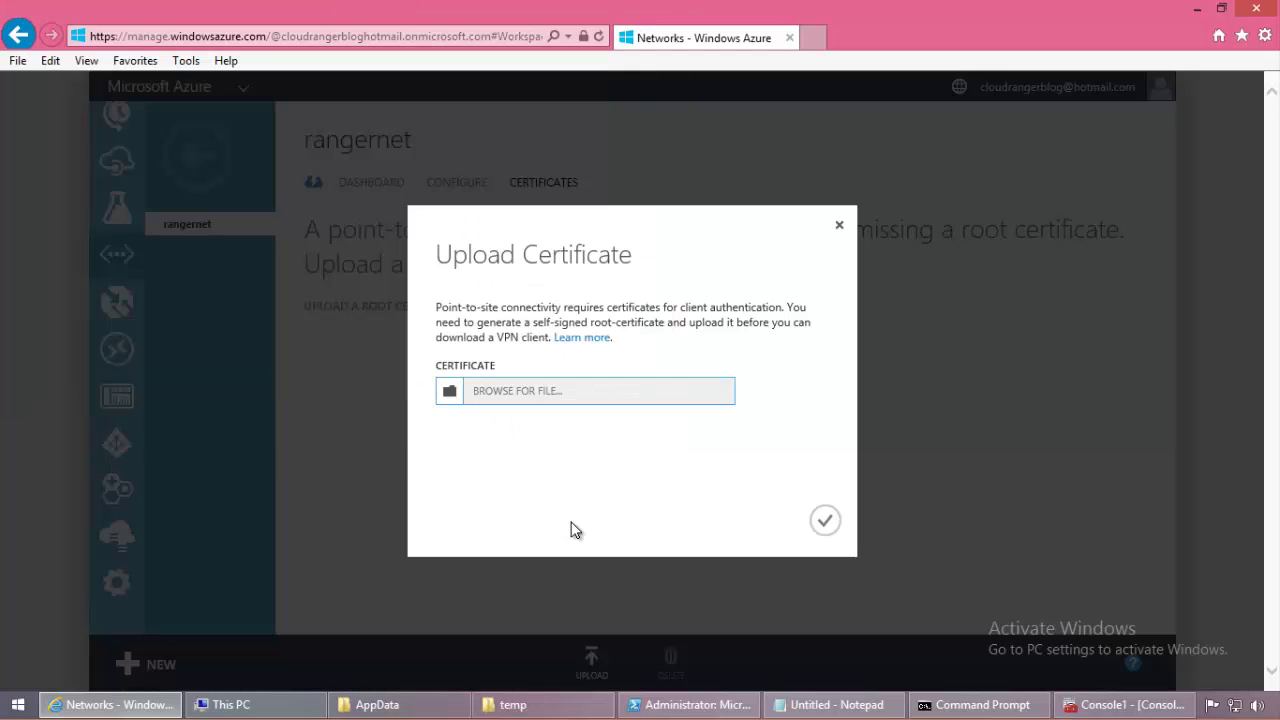
{"action": "key", "text": "Return"}
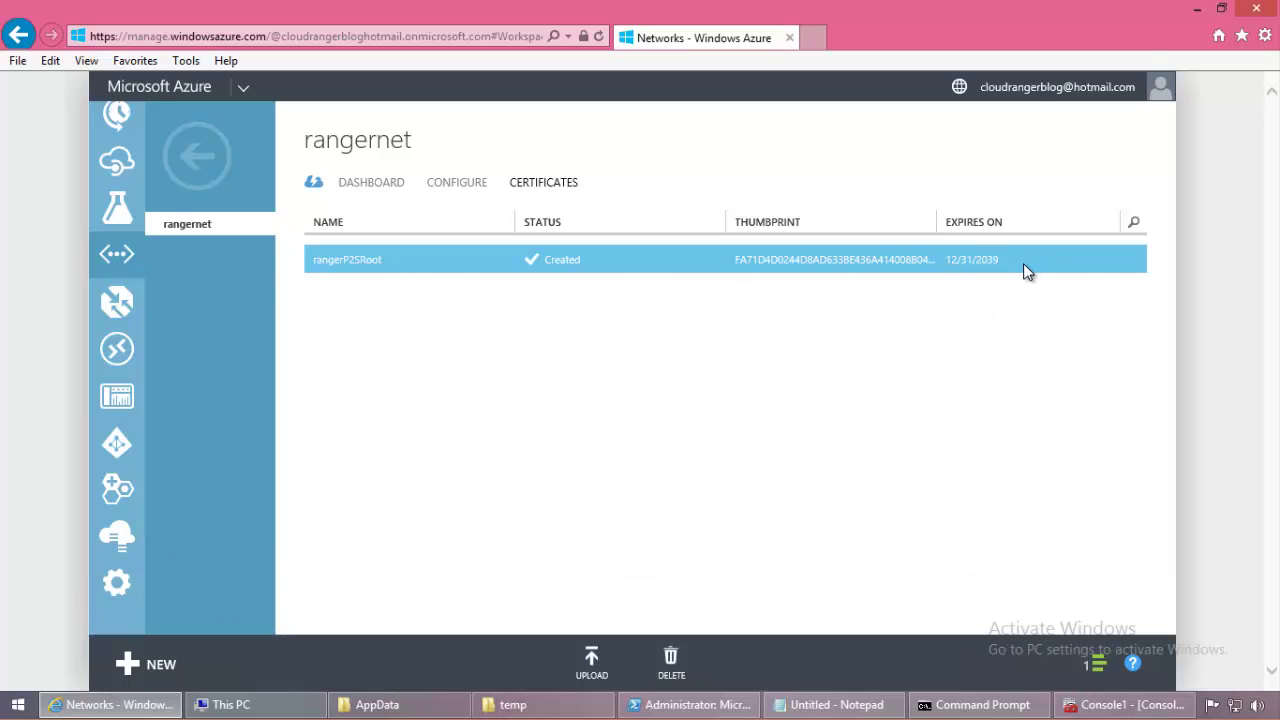
Step: Dismiss the upload success notice and prefix the Upload root line with '--' in the notes
{"action": "left_click", "coordinate": [1098, 662]}
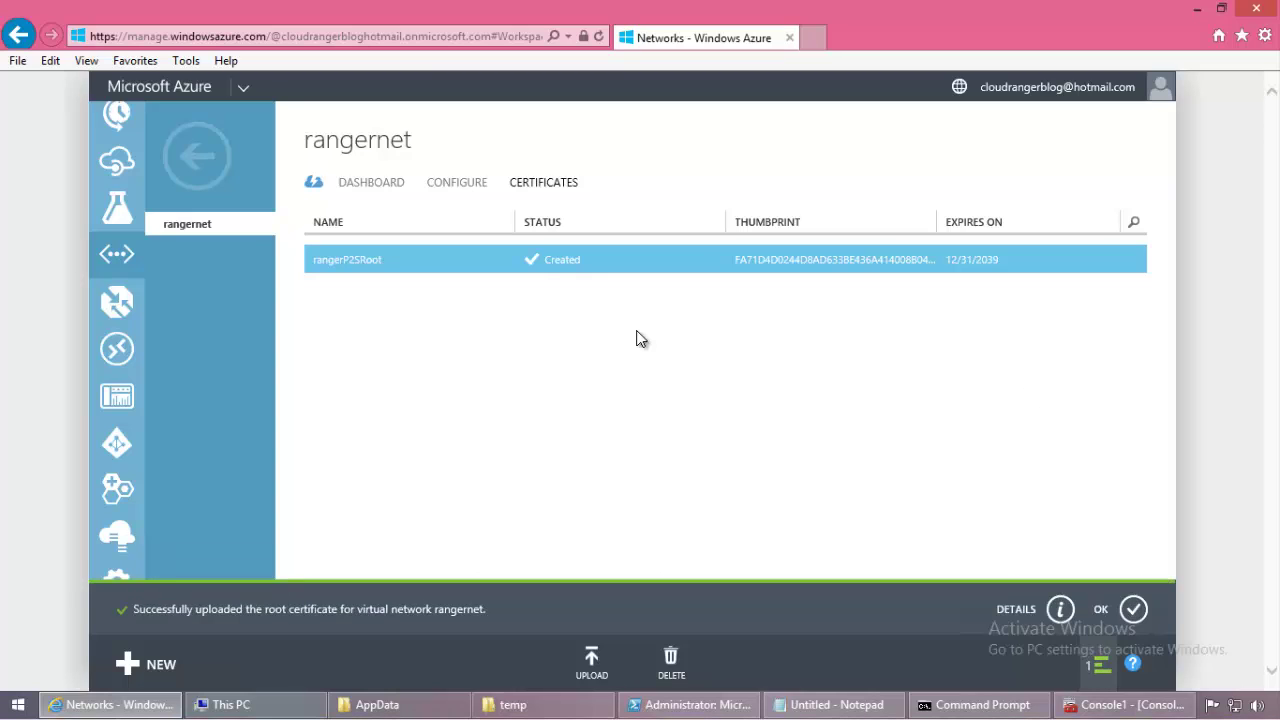
{"action": "left_click", "coordinate": [1133, 609]}
{"action": "left_click", "coordinate": [838, 706]}
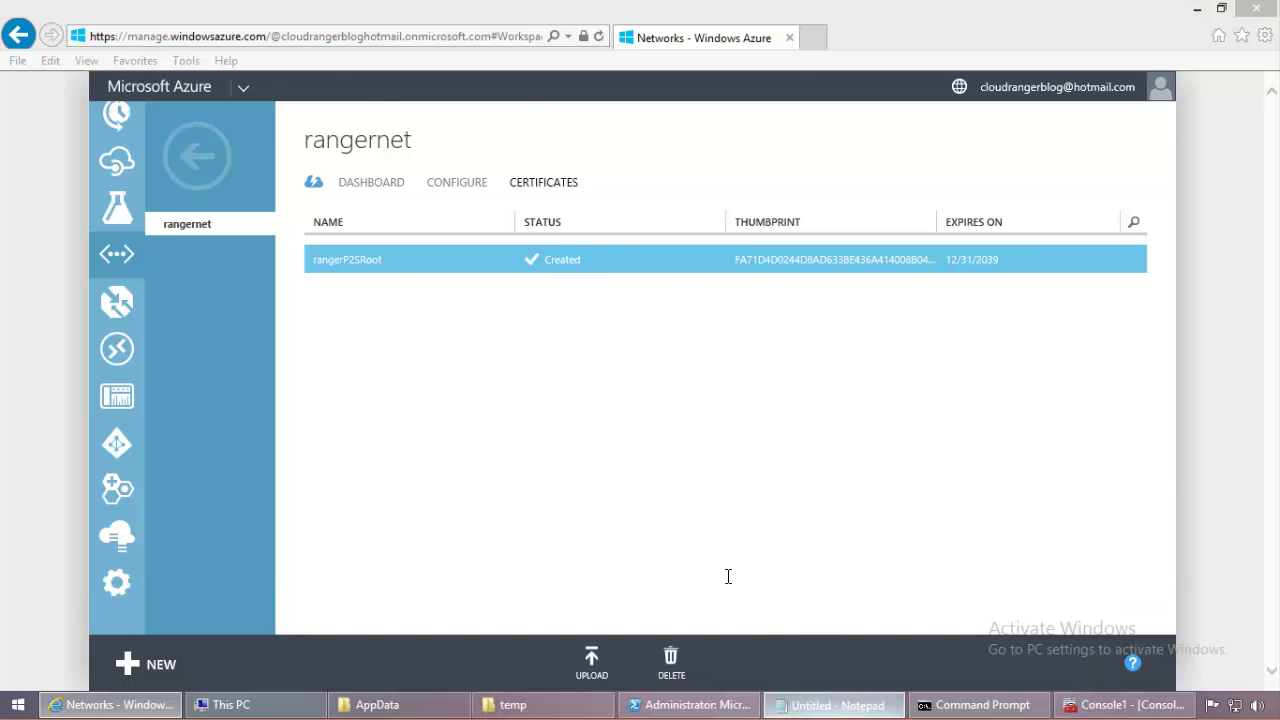
{"action": "left_click", "coordinate": [360, 250]}
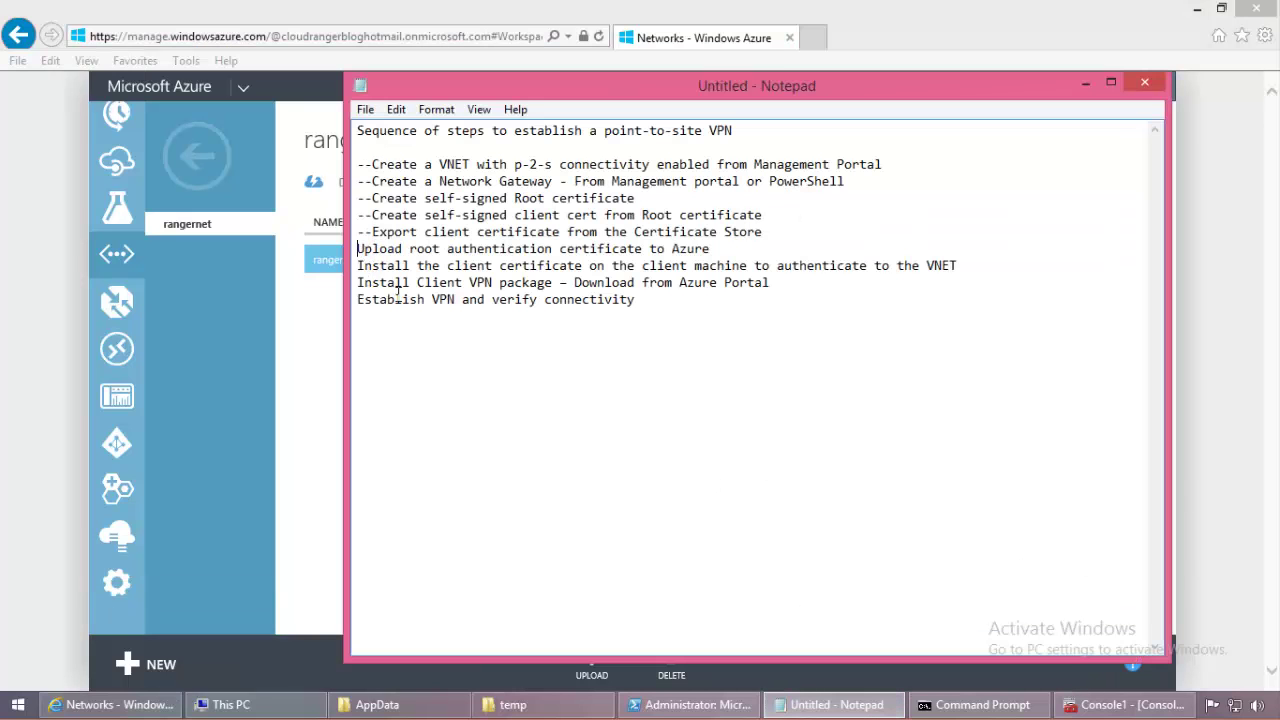
{"action": "type", "text": "--"}
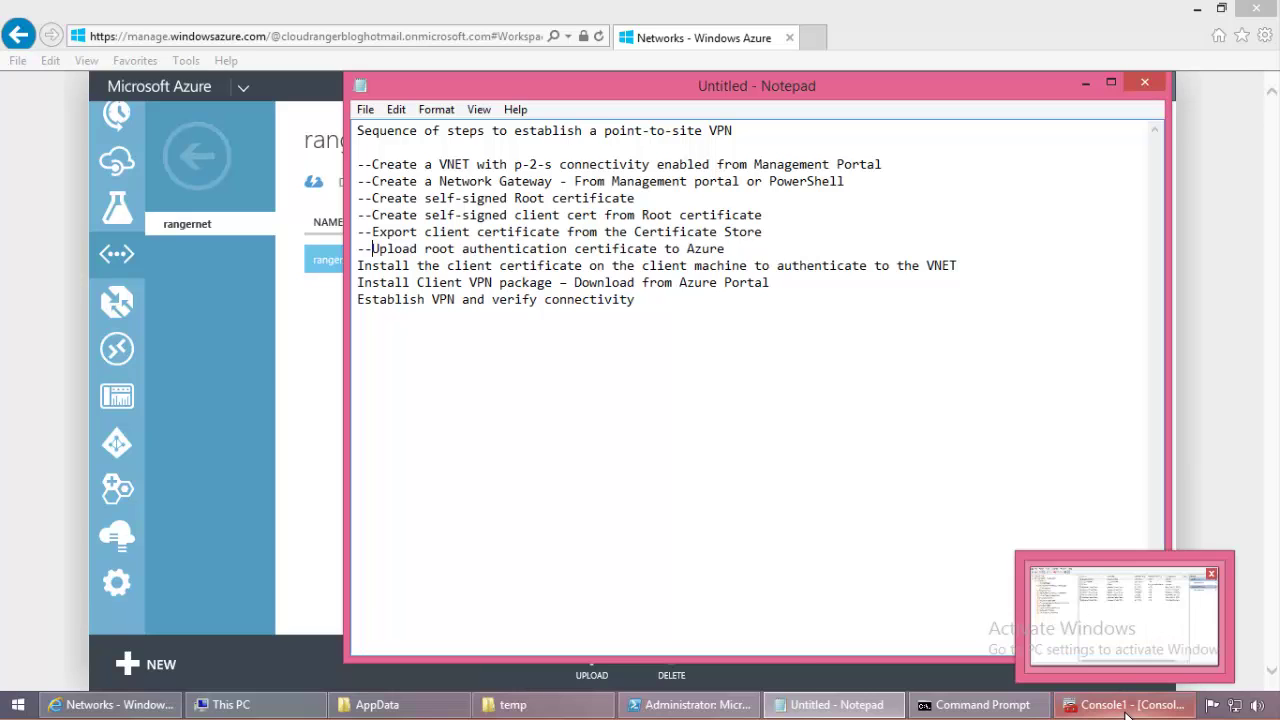
Step: Bring the temp folder holding the certificate files to the front
{"action": "left_click", "coordinate": [513, 704]}
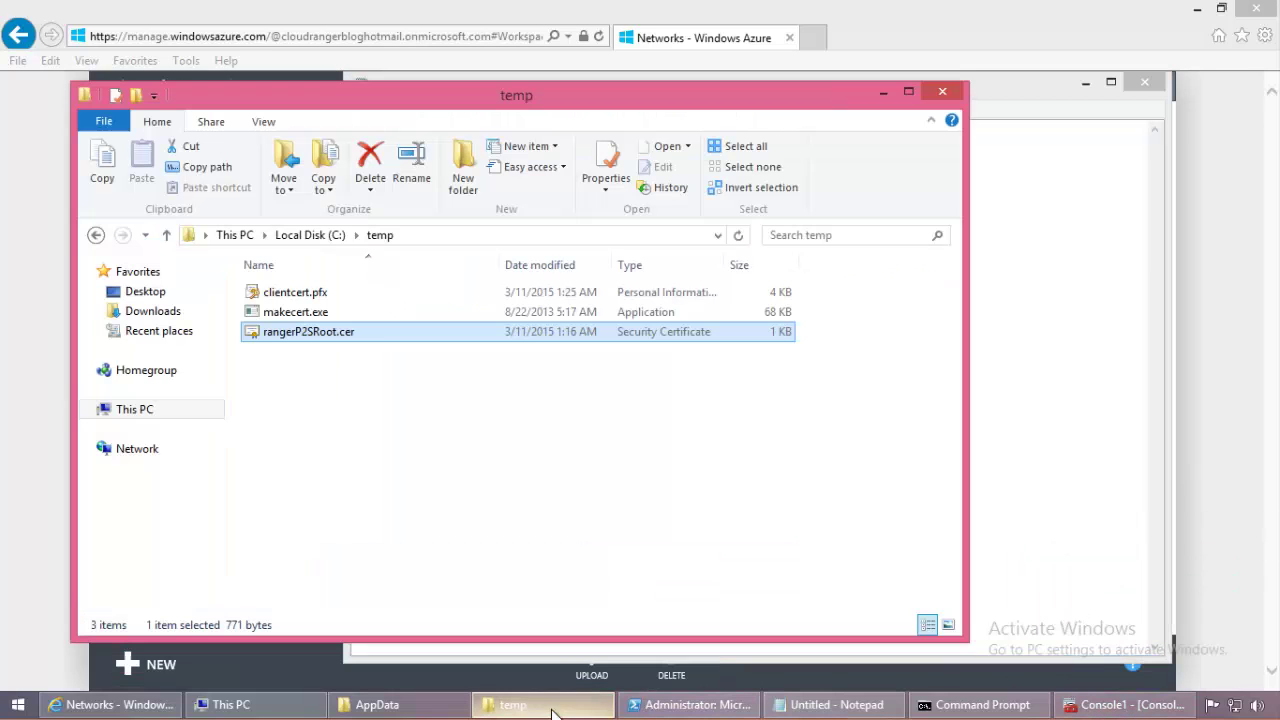
Step: Import clientcert.pfx, entering its private key password
{"action": "double_click", "coordinate": [342, 301]}
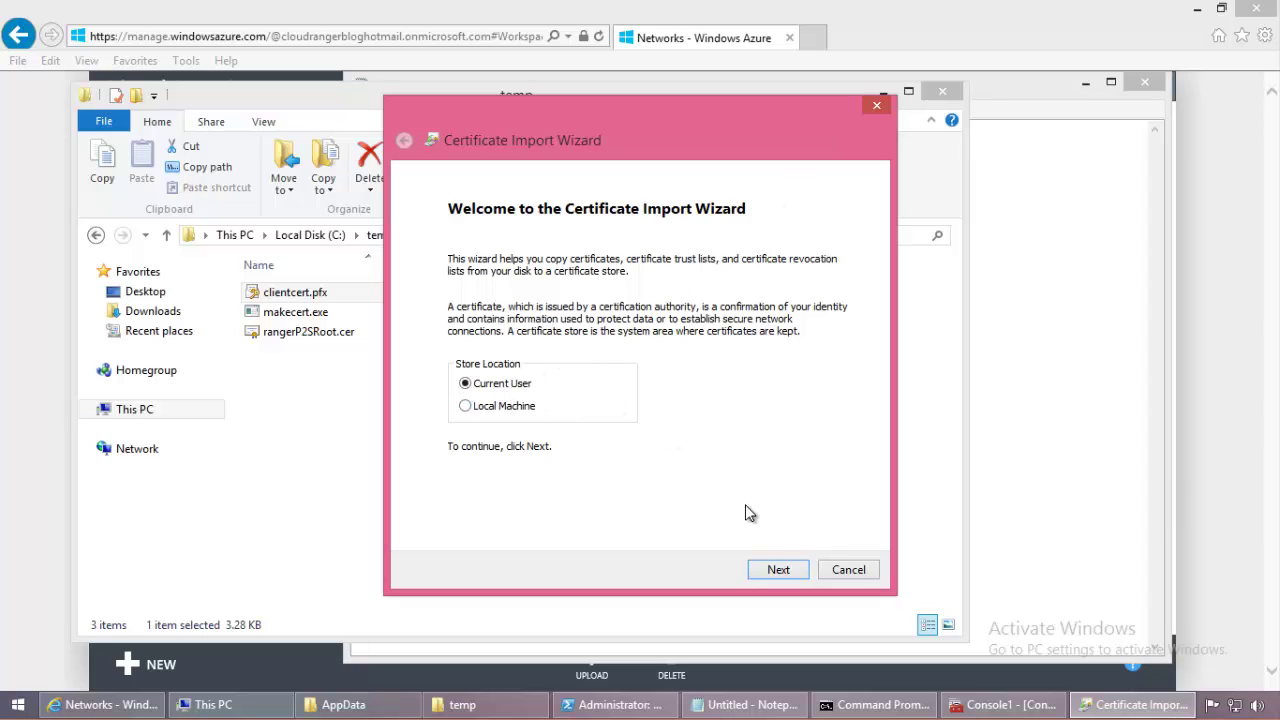
{"action": "left_click", "coordinate": [777, 569]}
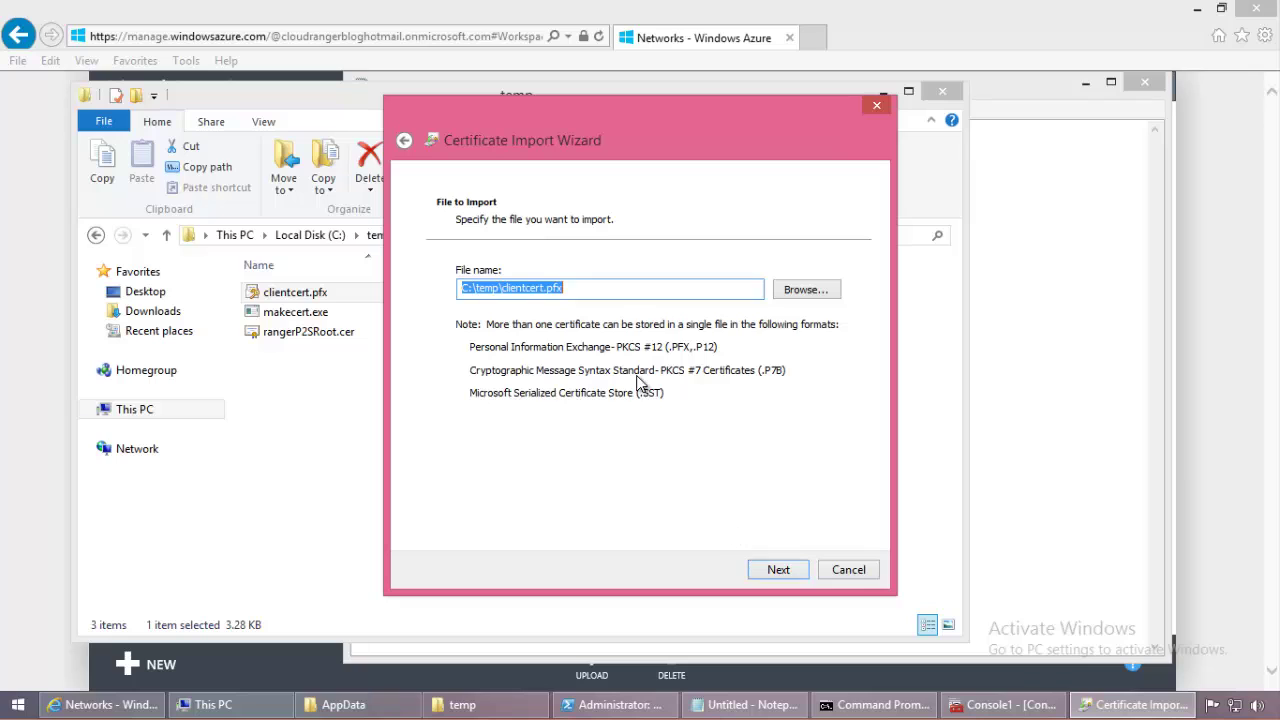
{"action": "left_click", "coordinate": [777, 569]}
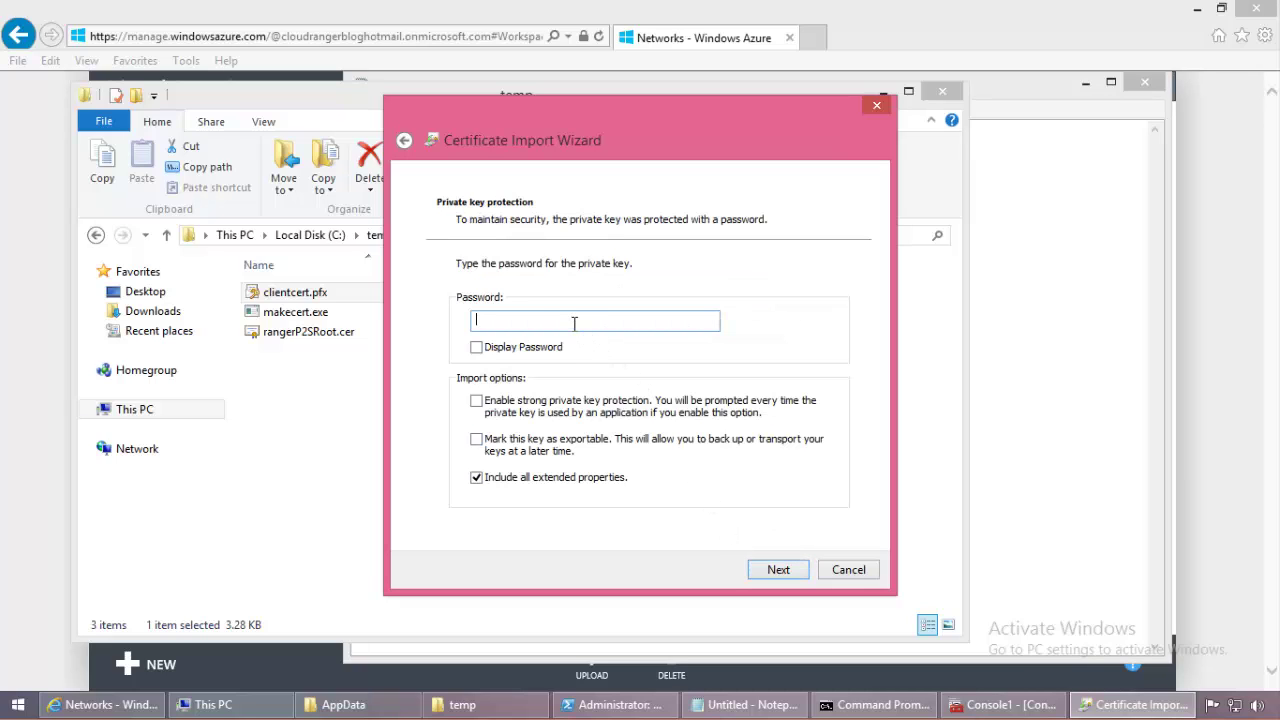
{"action": "type", "text": "•••••••"}
{"action": "left_click", "coordinate": [778, 571]}
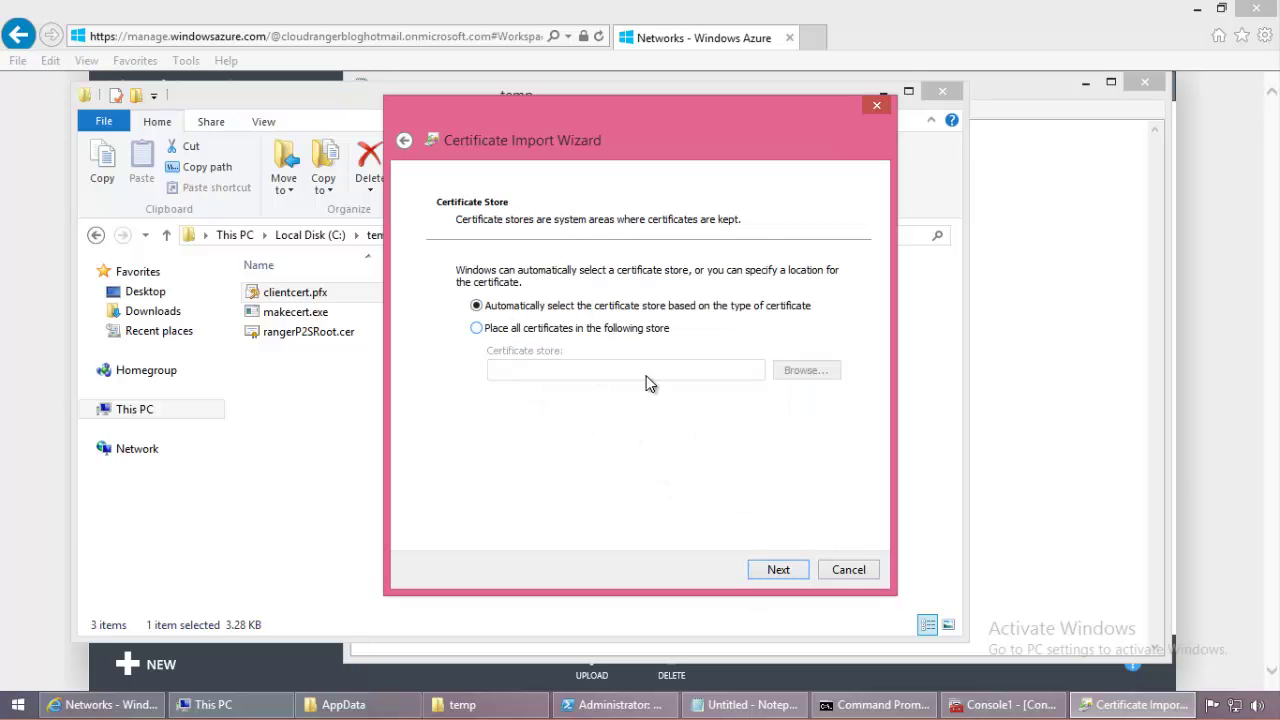
Step: Let Windows pick the store, finish the import, and trust the rangerP2SRoot root
{"action": "left_click", "coordinate": [778, 570]}
{"action": "left_click", "coordinate": [776, 570]}
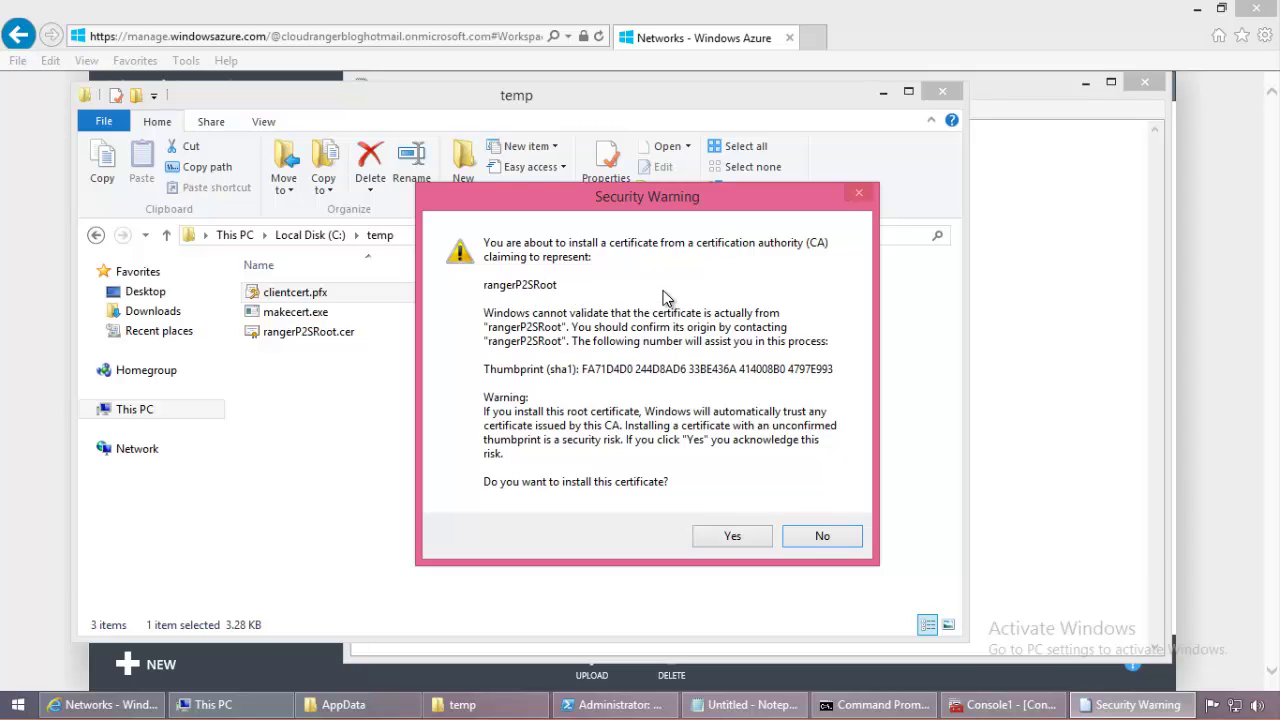
{"action": "left_click", "coordinate": [735, 540]}
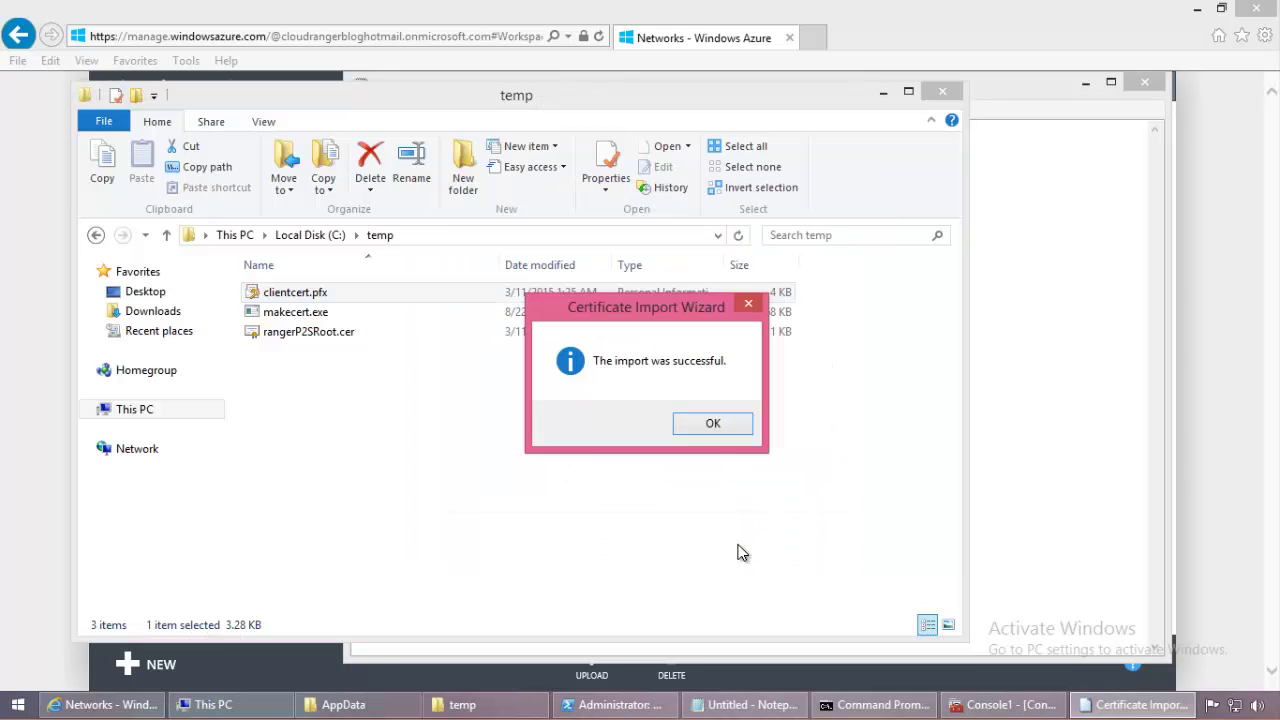
{"action": "left_click", "coordinate": [716, 438]}
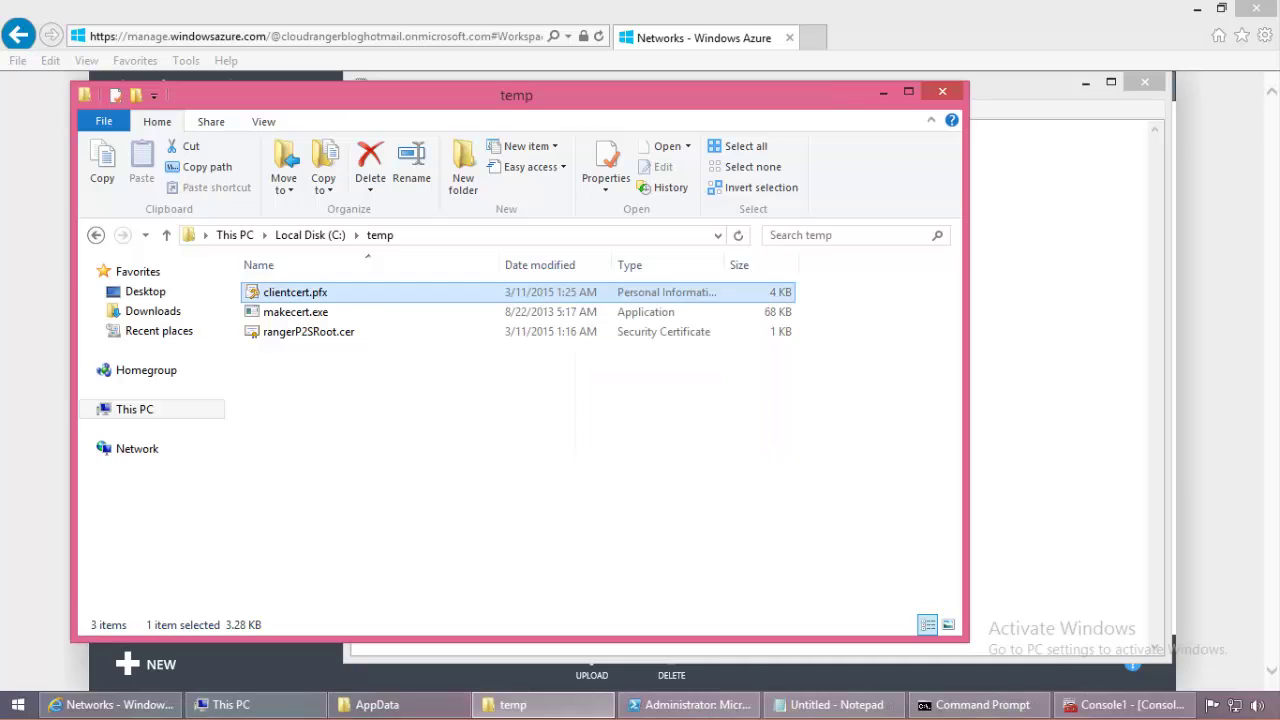
Step: Refresh the Personal and Trusted Root stores and check rangerP2SRoot is a trusted root
{"action": "left_click", "coordinate": [1125, 704]}
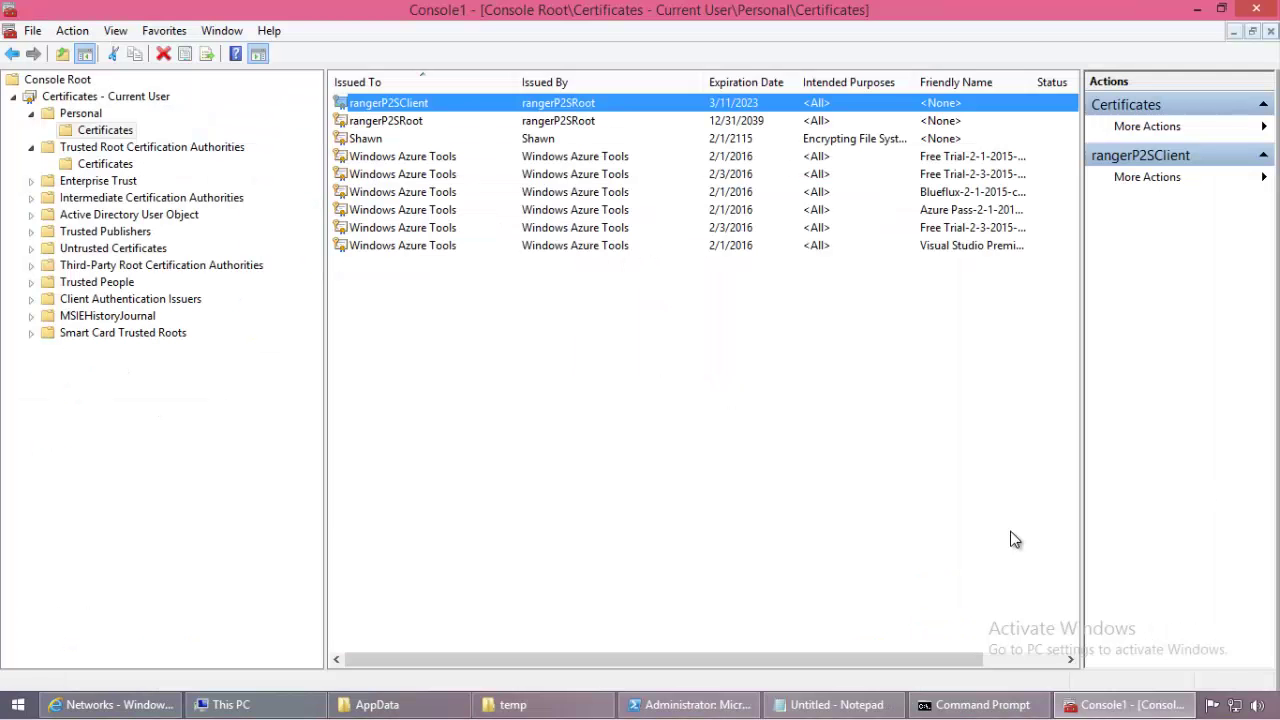
{"action": "right_click", "coordinate": [88, 138]}
{"action": "left_click", "coordinate": [169, 248]}
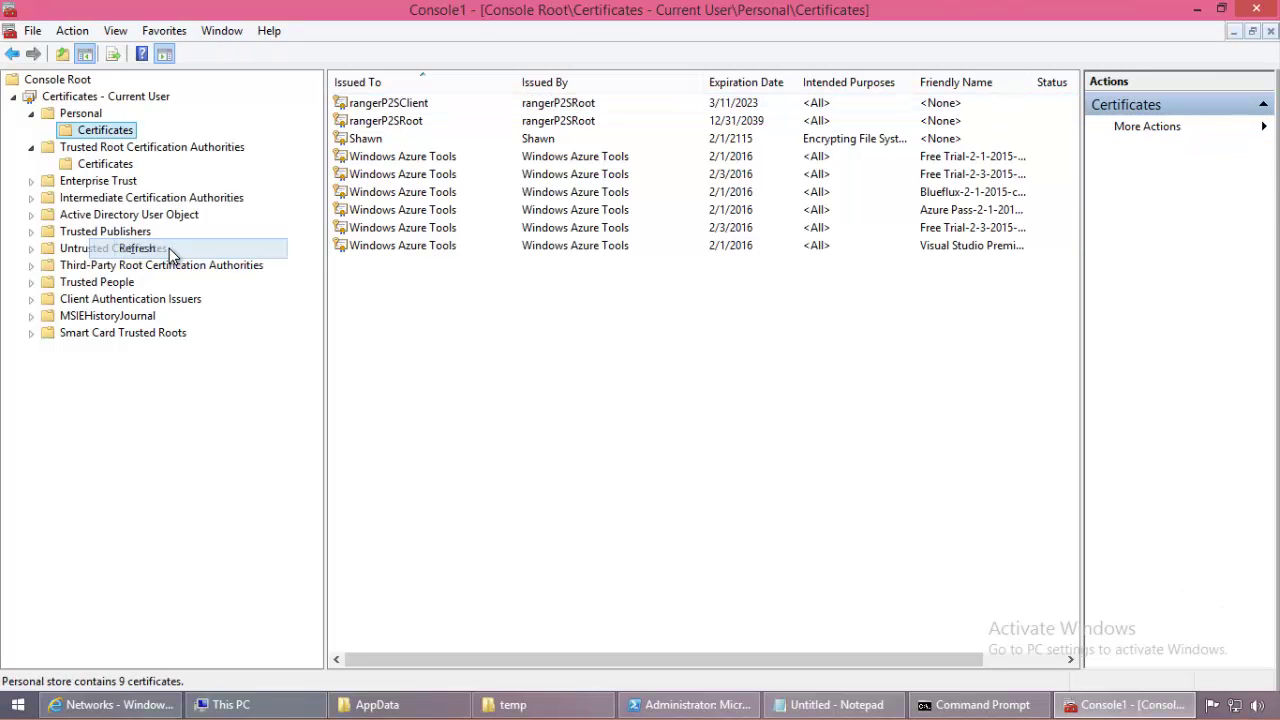
{"action": "left_click", "coordinate": [105, 164]}
{"action": "right_click", "coordinate": [105, 164]}
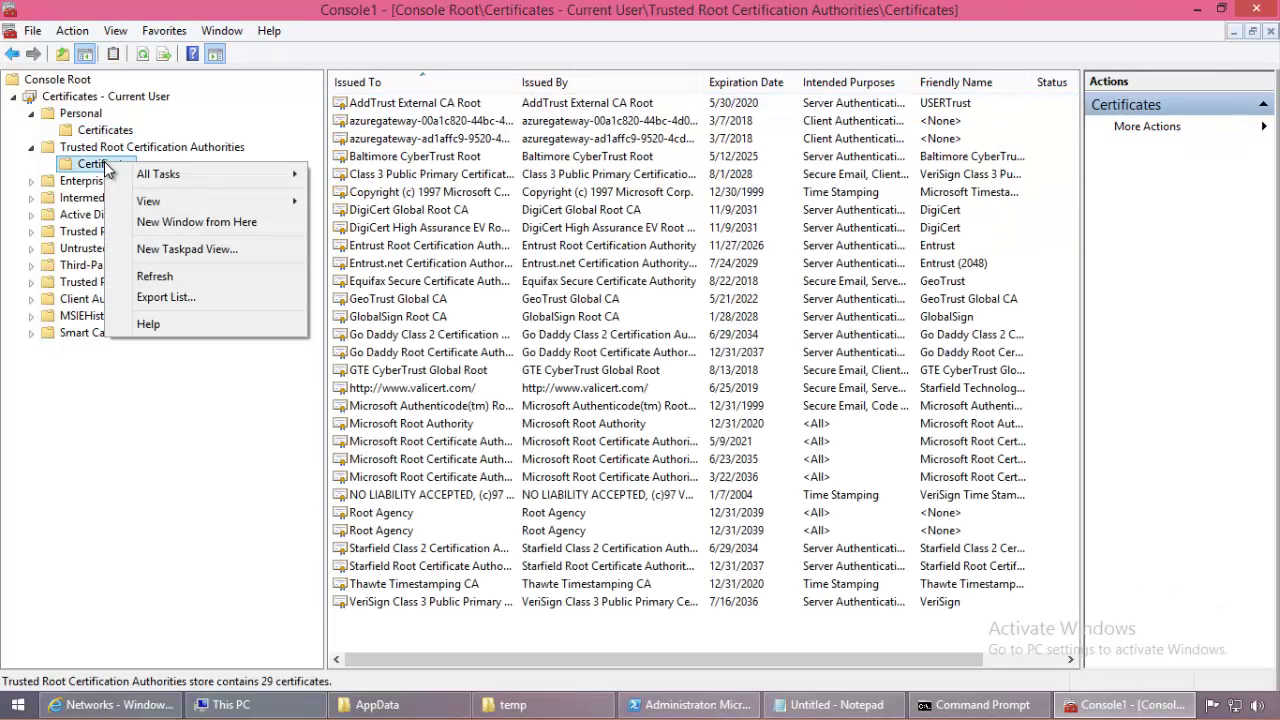
{"action": "left_click", "coordinate": [175, 277]}
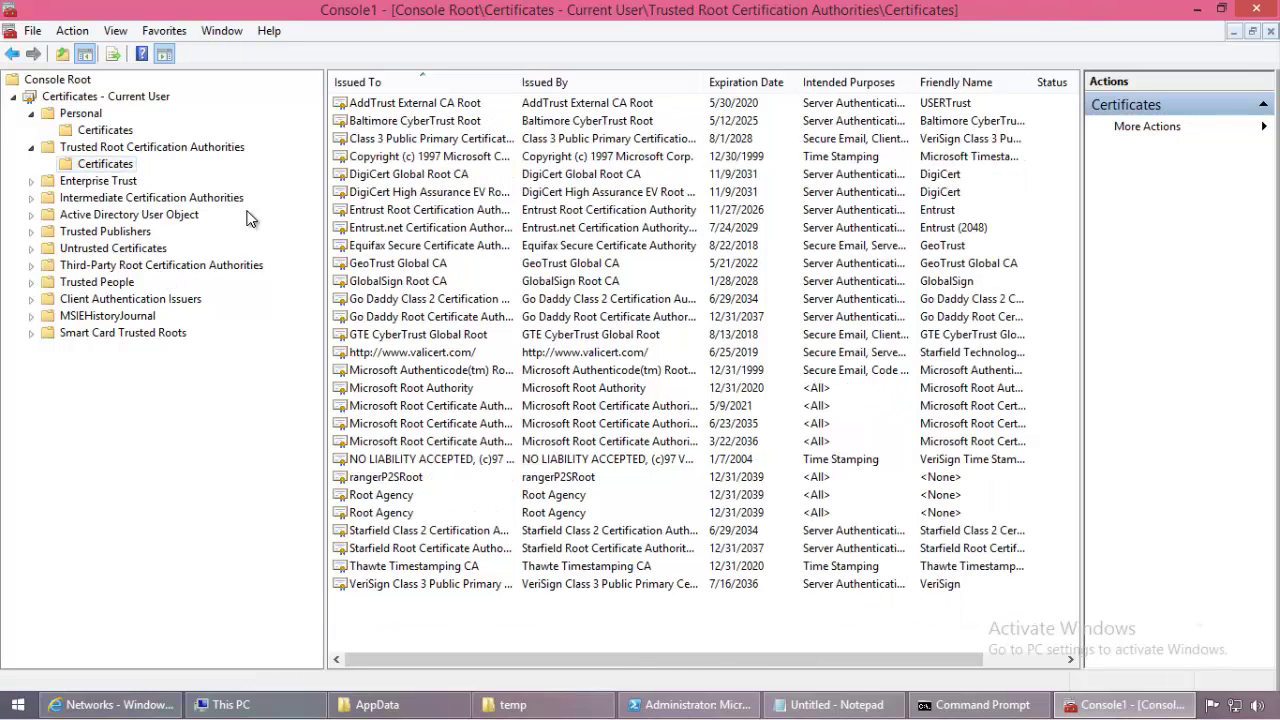
{"action": "left_click", "coordinate": [428, 479]}
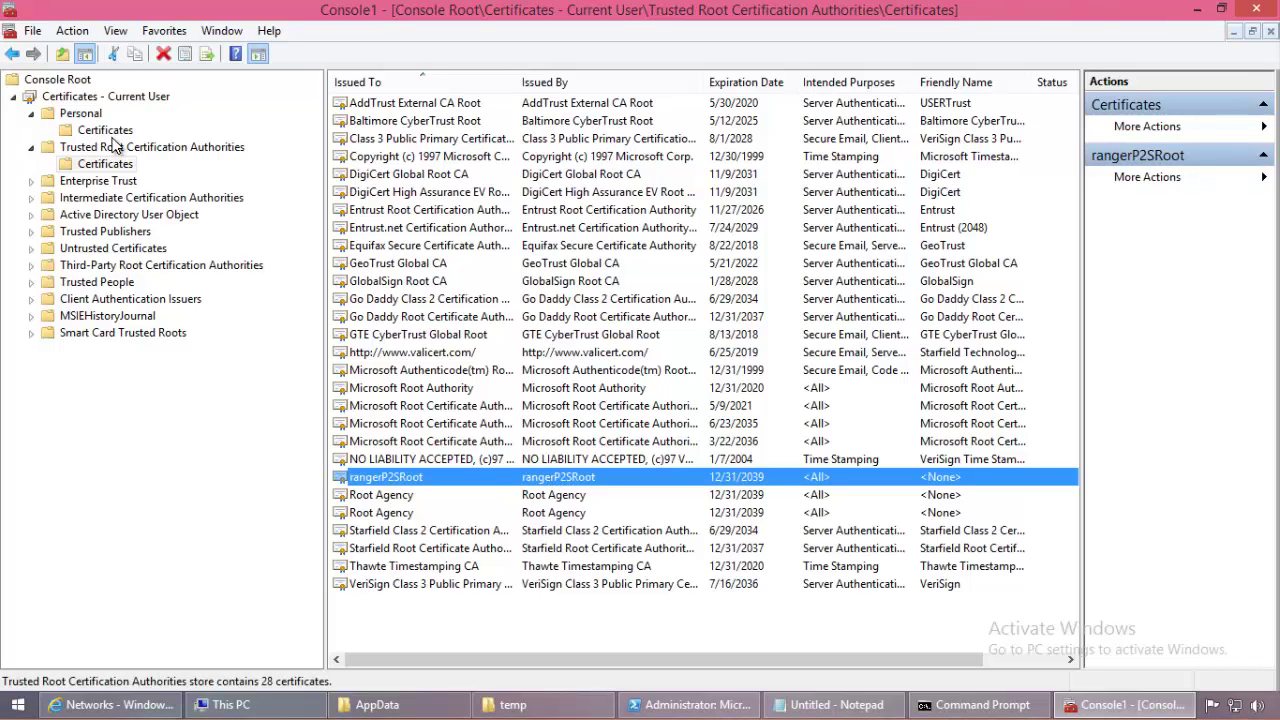
Step: Confirm rangerP2SClient in the refreshed Personal store, then bring up the VPN notes
{"action": "left_click", "coordinate": [108, 131]}
{"action": "left_click", "coordinate": [485, 120]}
{"action": "left_click", "coordinate": [478, 102]}
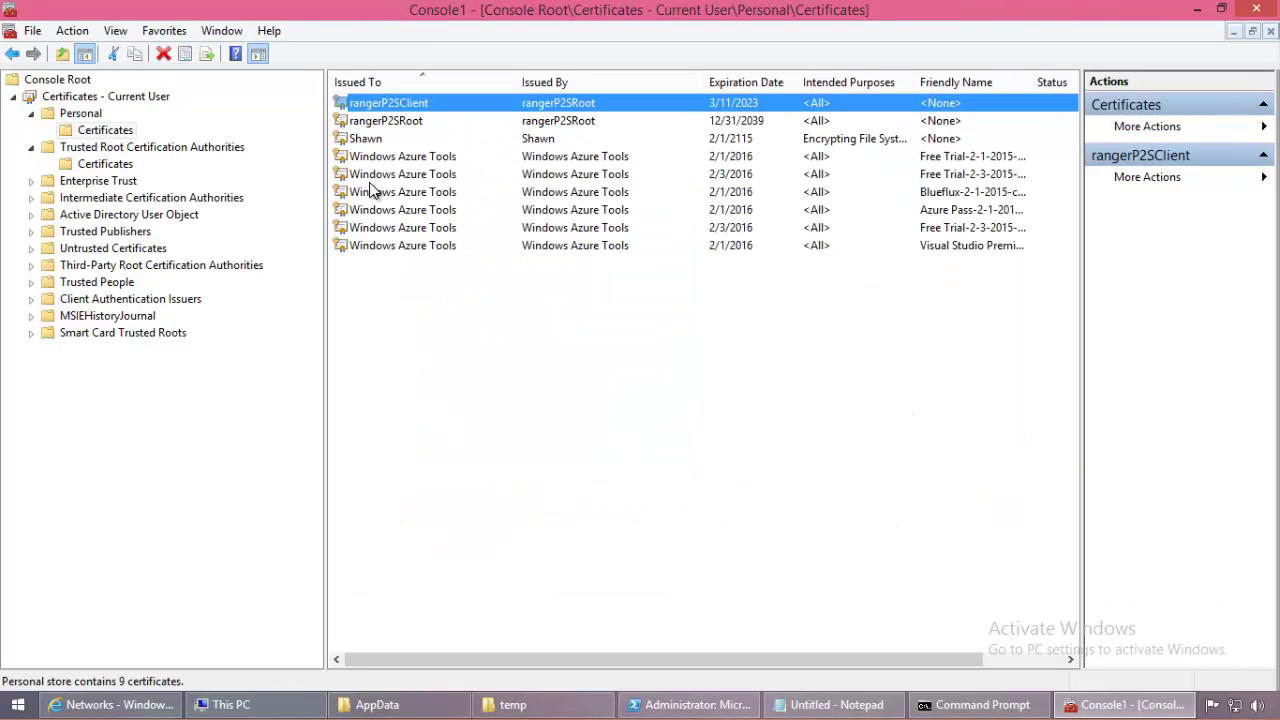
{"action": "right_click", "coordinate": [114, 134]}
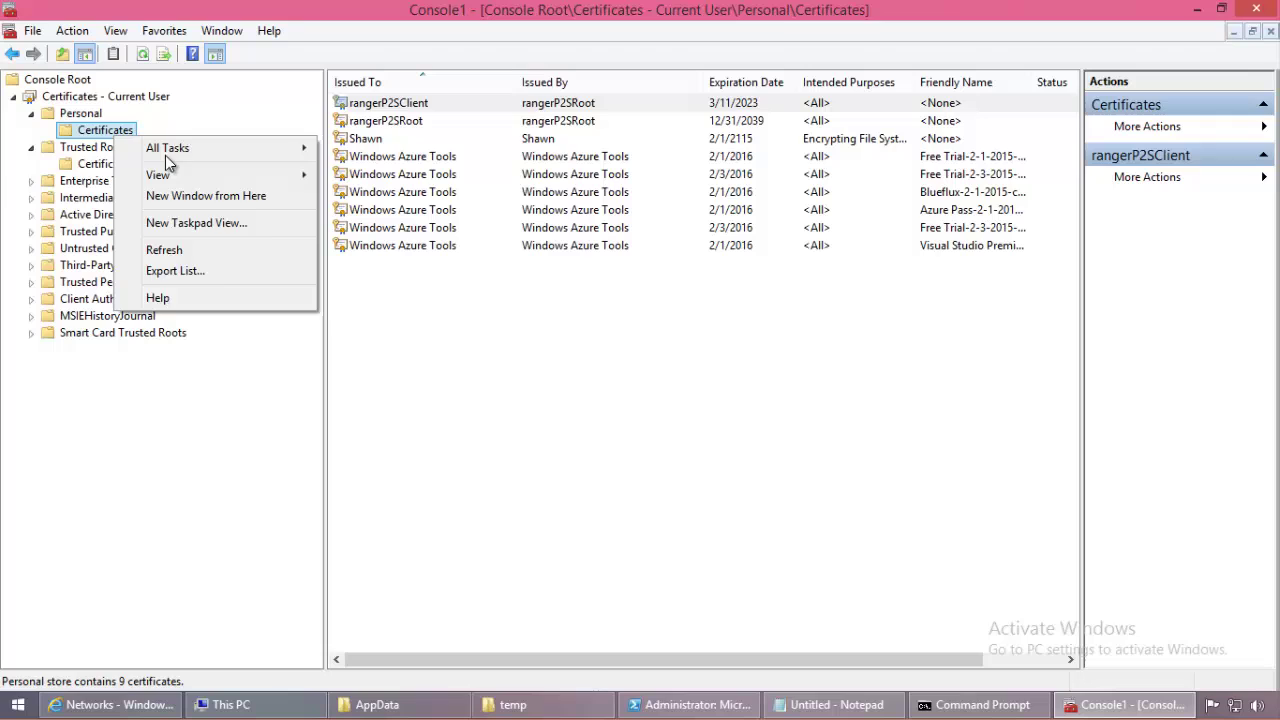
{"action": "left_click", "coordinate": [210, 248]}
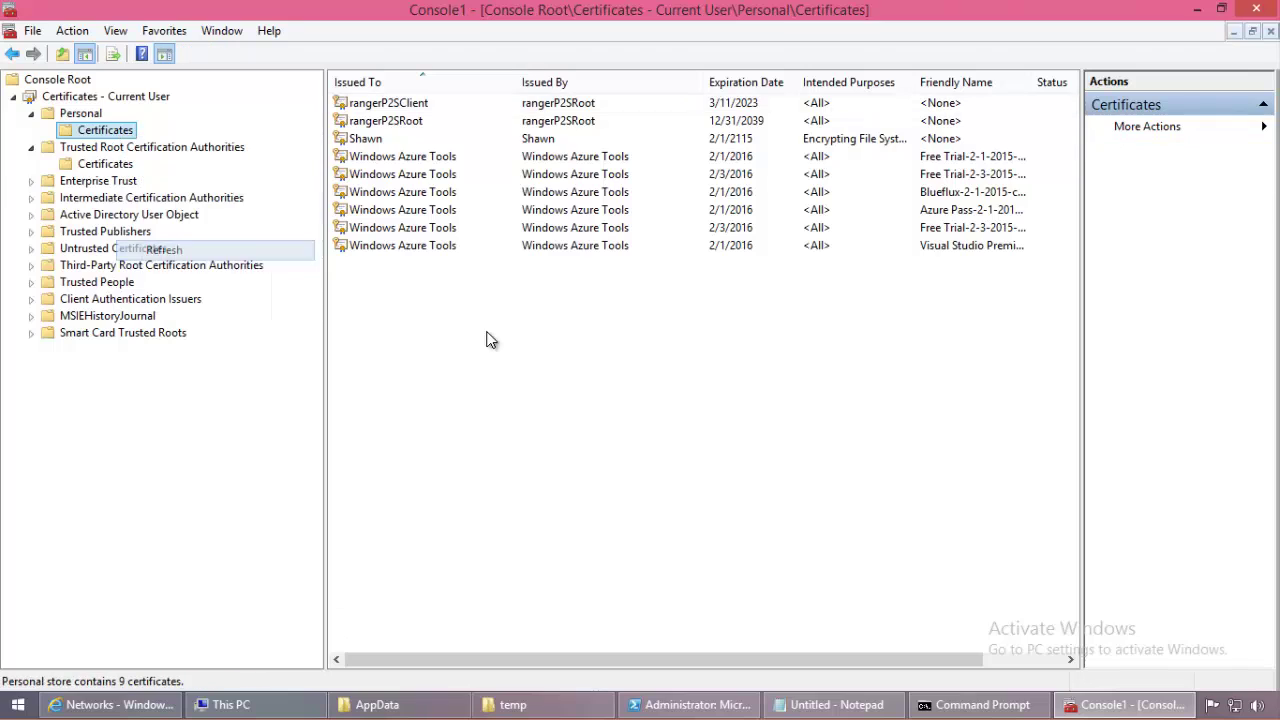
{"action": "left_click", "coordinate": [837, 705]}
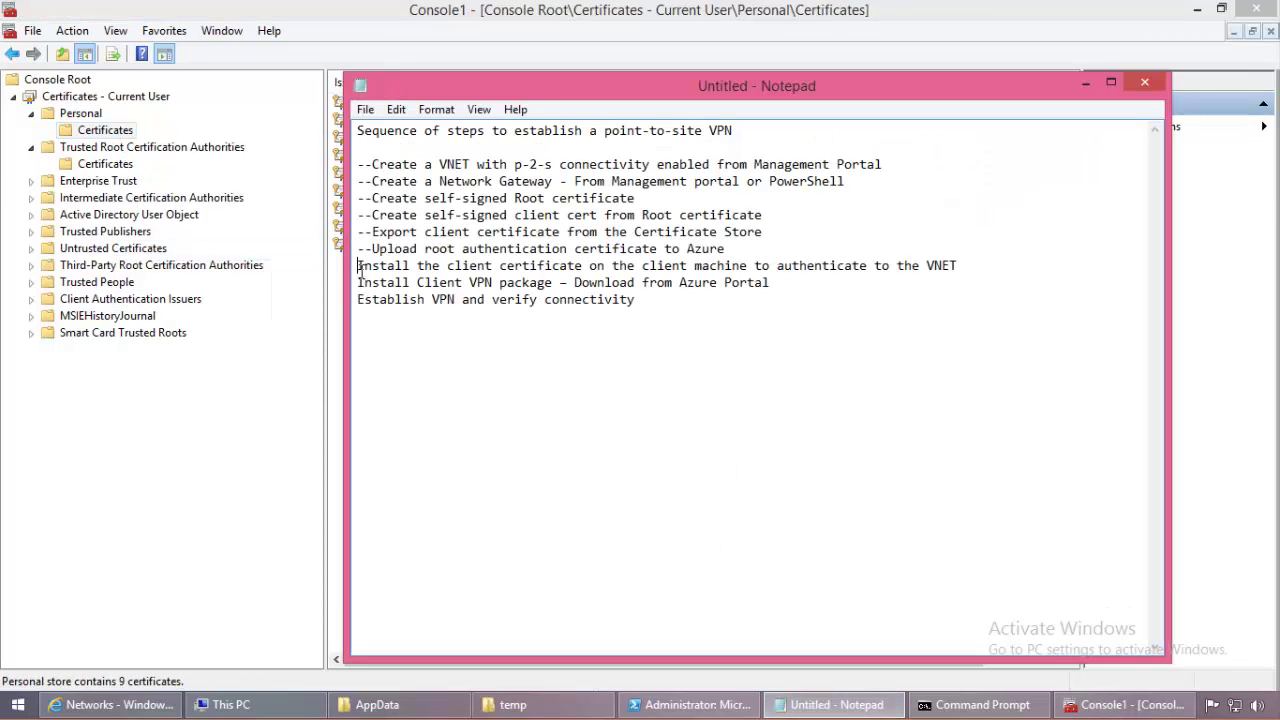
Step: Mark the install-certificate line with '--' and go back to rangernet's dashboard in Azure
{"action": "type", "text": "--"}
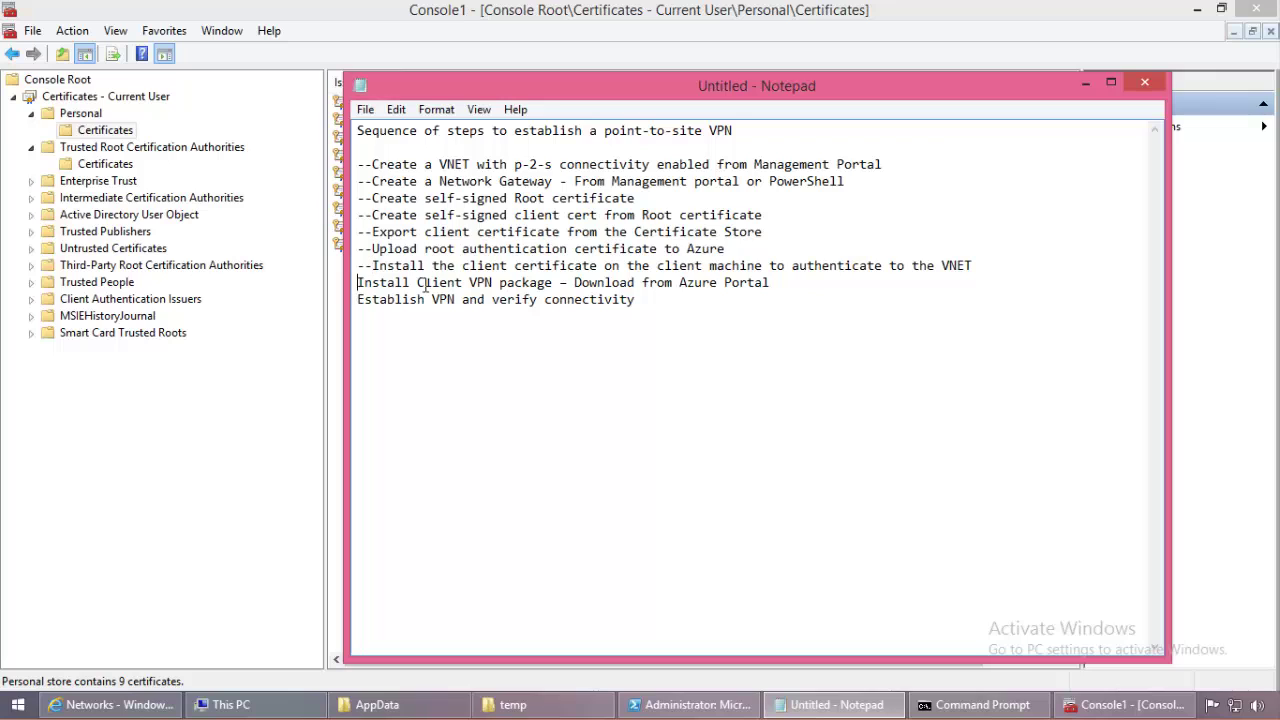
{"action": "left_click_drag", "start_coordinate": [358, 285], "coordinate": [805, 289]}
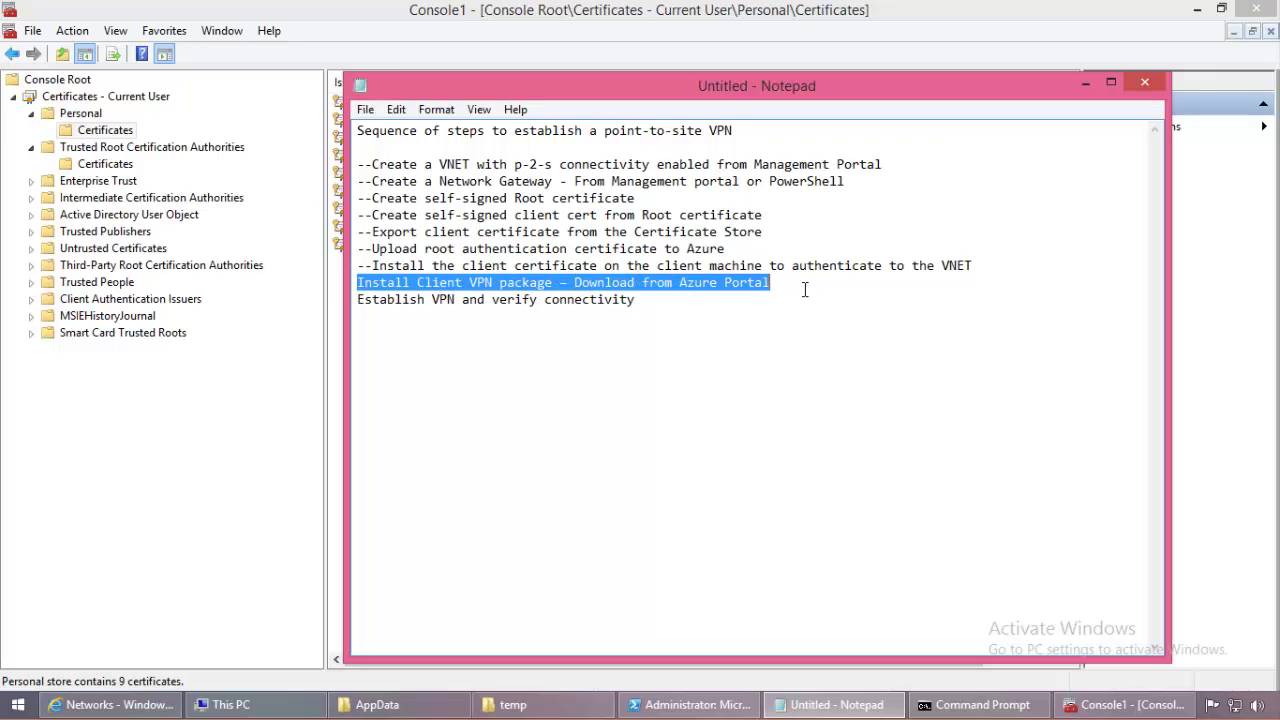
{"action": "left_click", "coordinate": [736, 400]}
{"action": "left_click", "coordinate": [128, 706]}
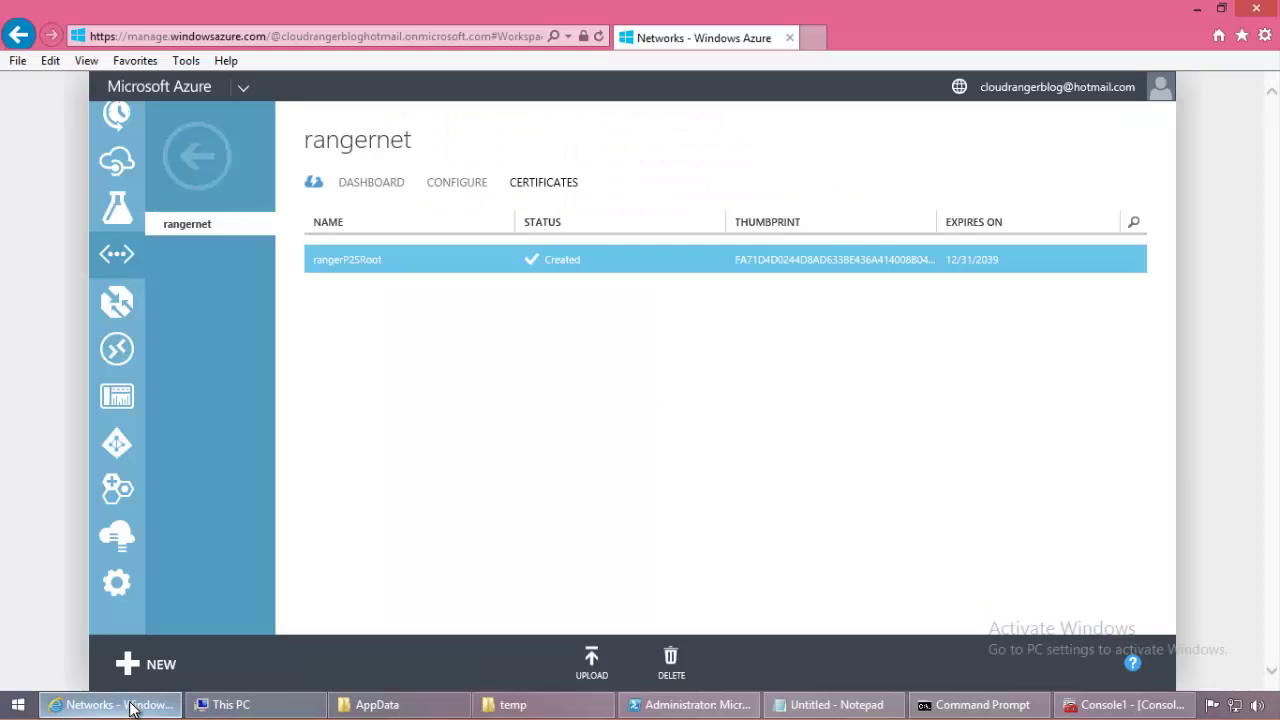
{"action": "left_click", "coordinate": [200, 162]}
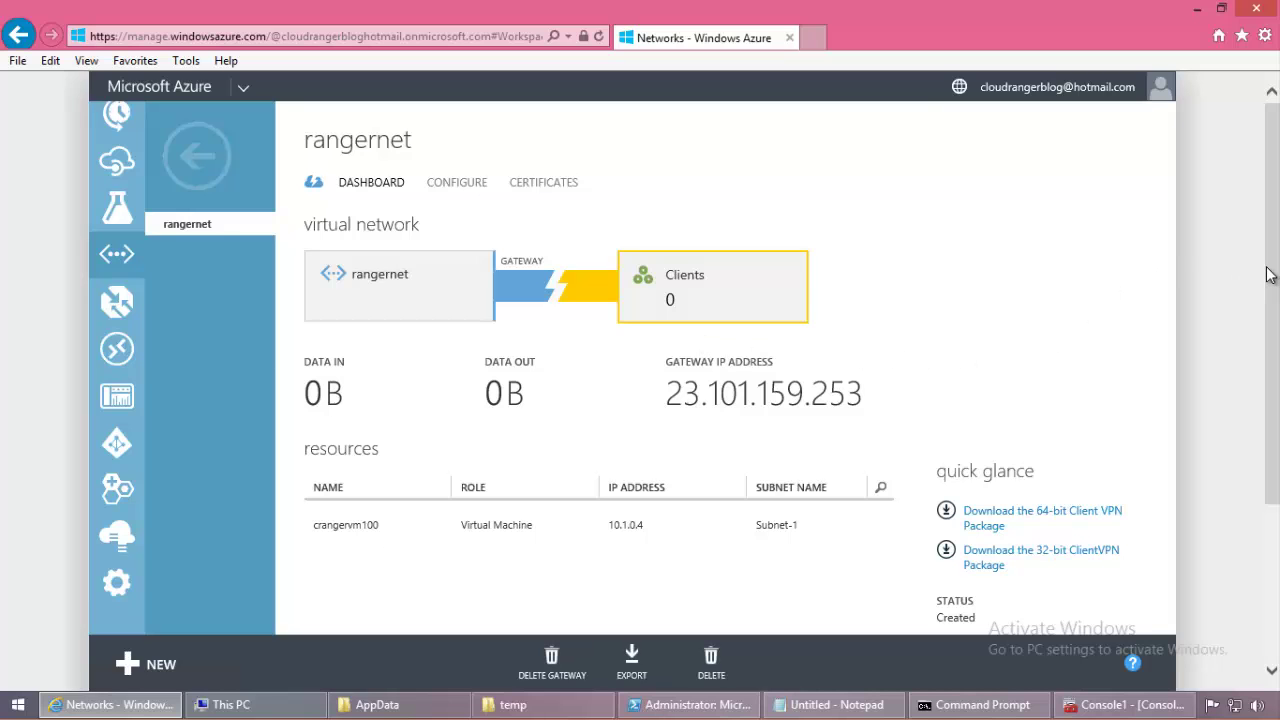
{"action": "left_click_drag", "start_coordinate": [1268, 275], "coordinate": [1253, 200]}
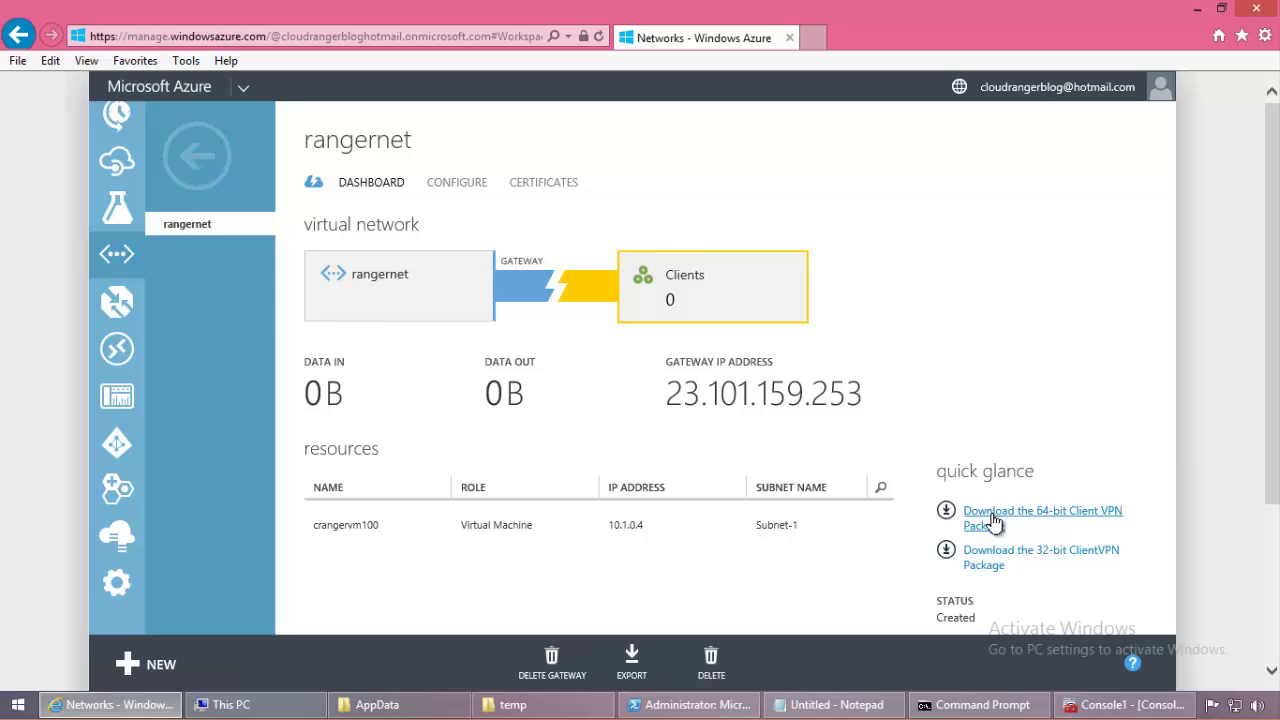
Step: Save the 64-bit Client VPN Package to the Desktop
{"action": "left_click", "coordinate": [993, 521]}
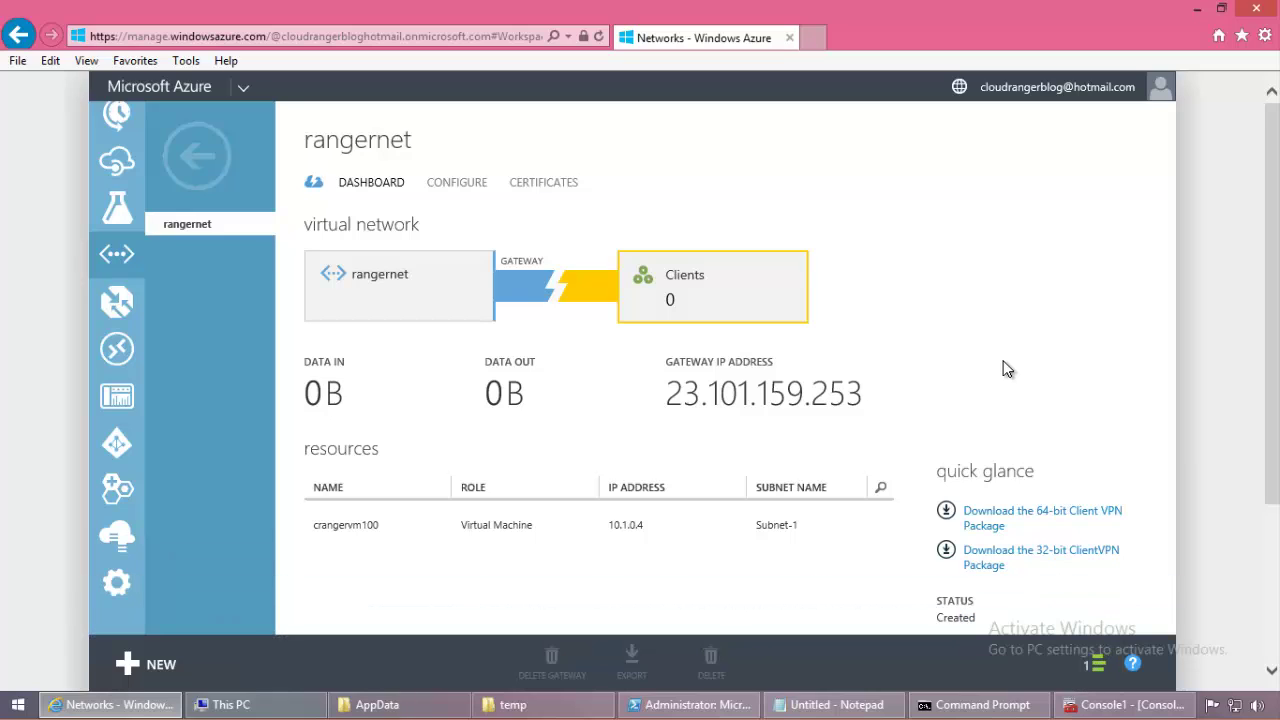
{"action": "left_click", "coordinate": [953, 568]}
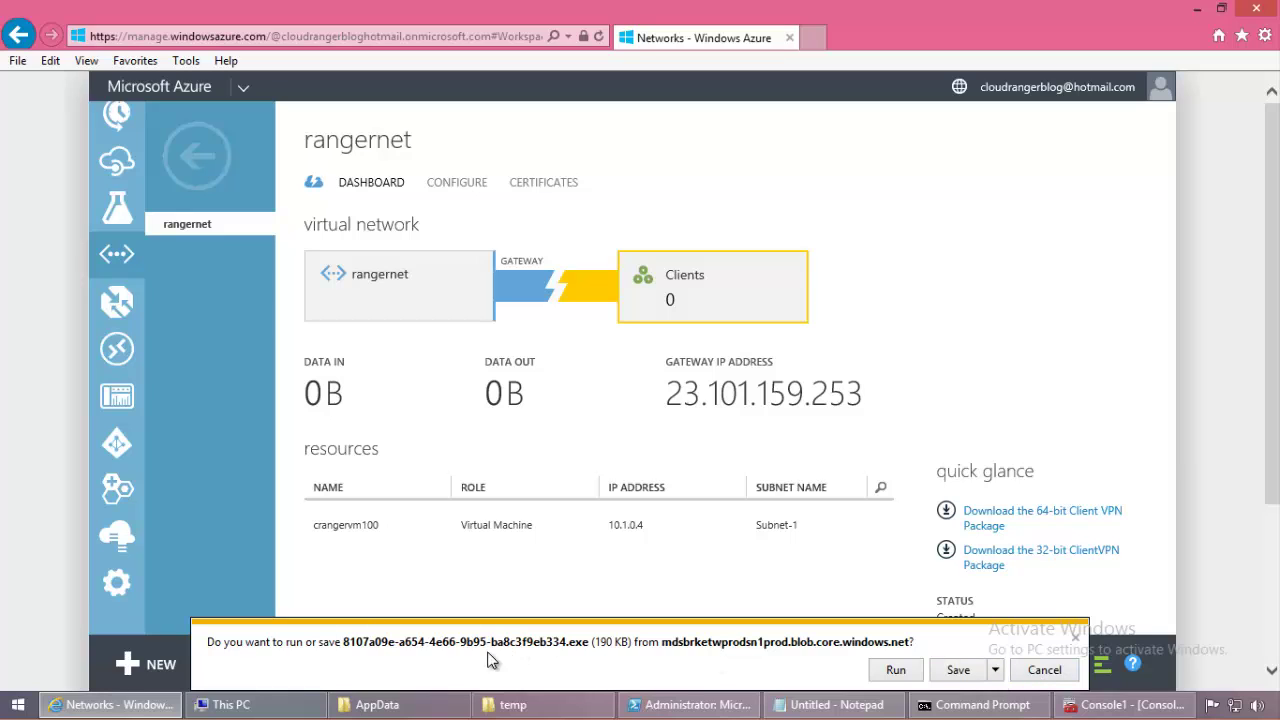
{"action": "left_click", "coordinate": [995, 669]}
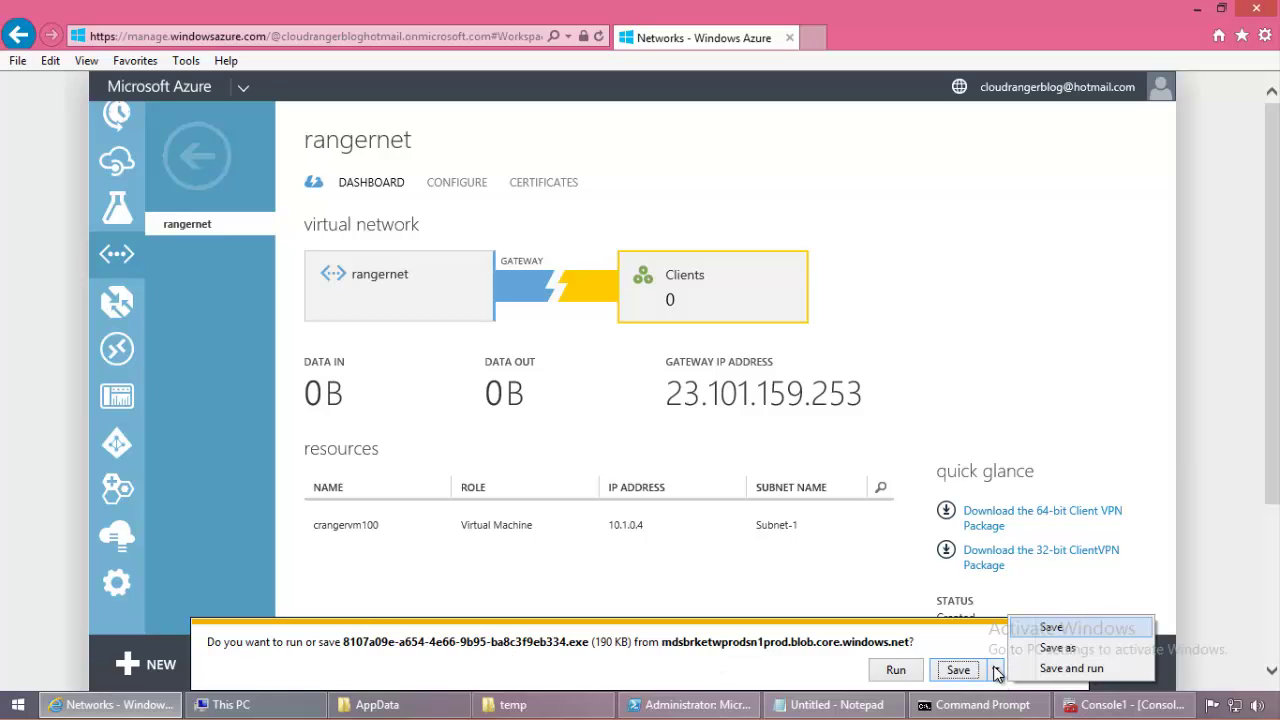
{"action": "left_click", "coordinate": [1045, 650]}
{"action": "left_click", "coordinate": [375, 245]}
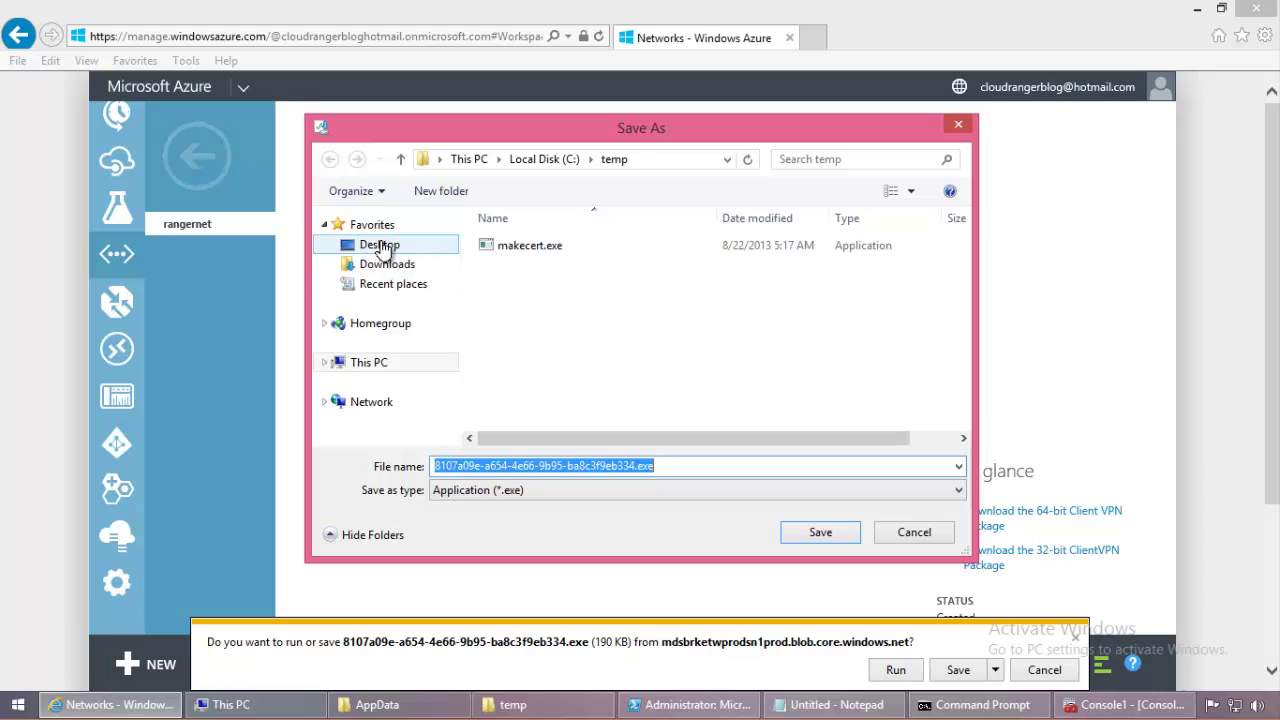
{"action": "left_click", "coordinate": [822, 532]}
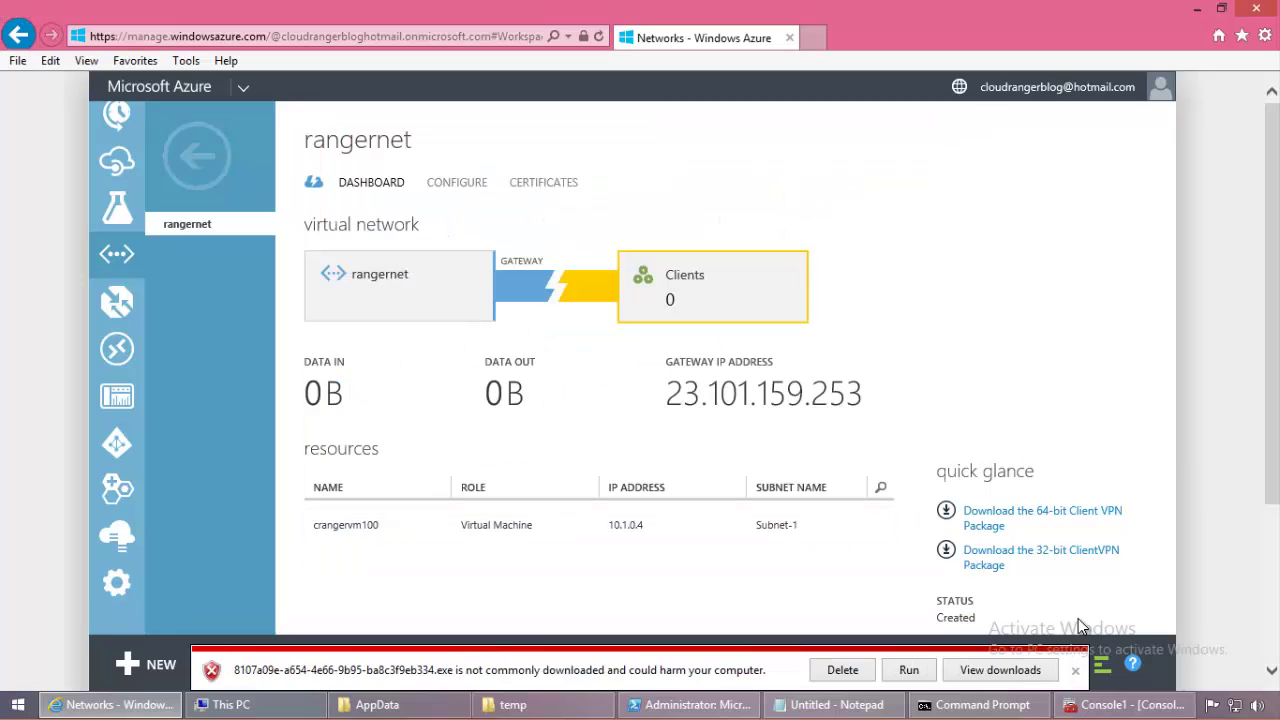
{"action": "left_click", "coordinate": [1075, 671]}
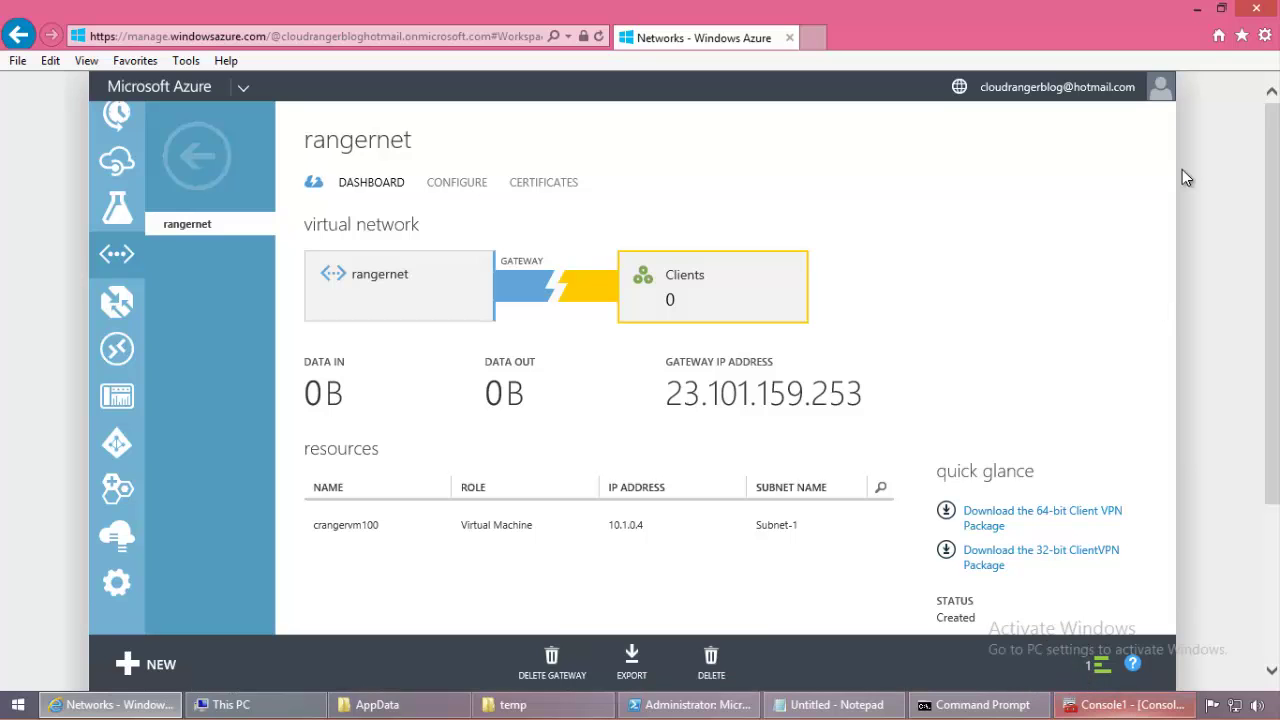
Step: Minimize the browser, certificates console, notes and temp folder windows
{"action": "left_click", "coordinate": [1201, 11]}
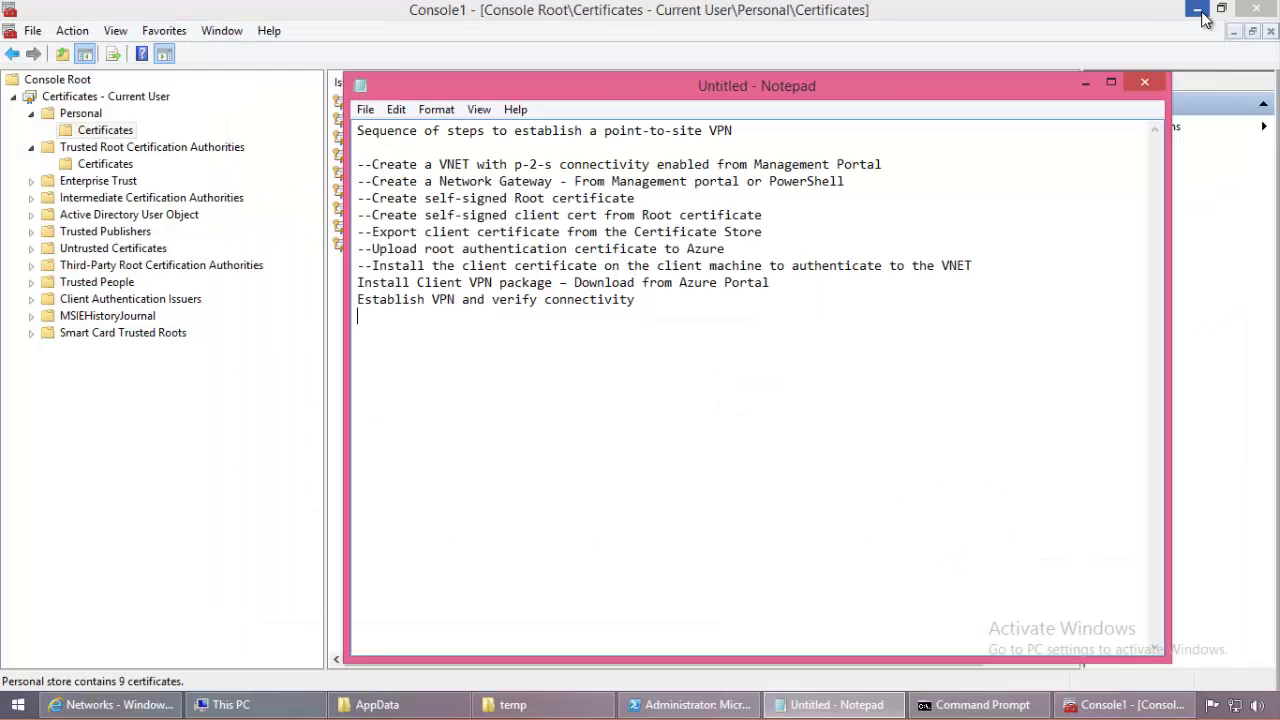
{"action": "left_click", "coordinate": [1201, 11]}
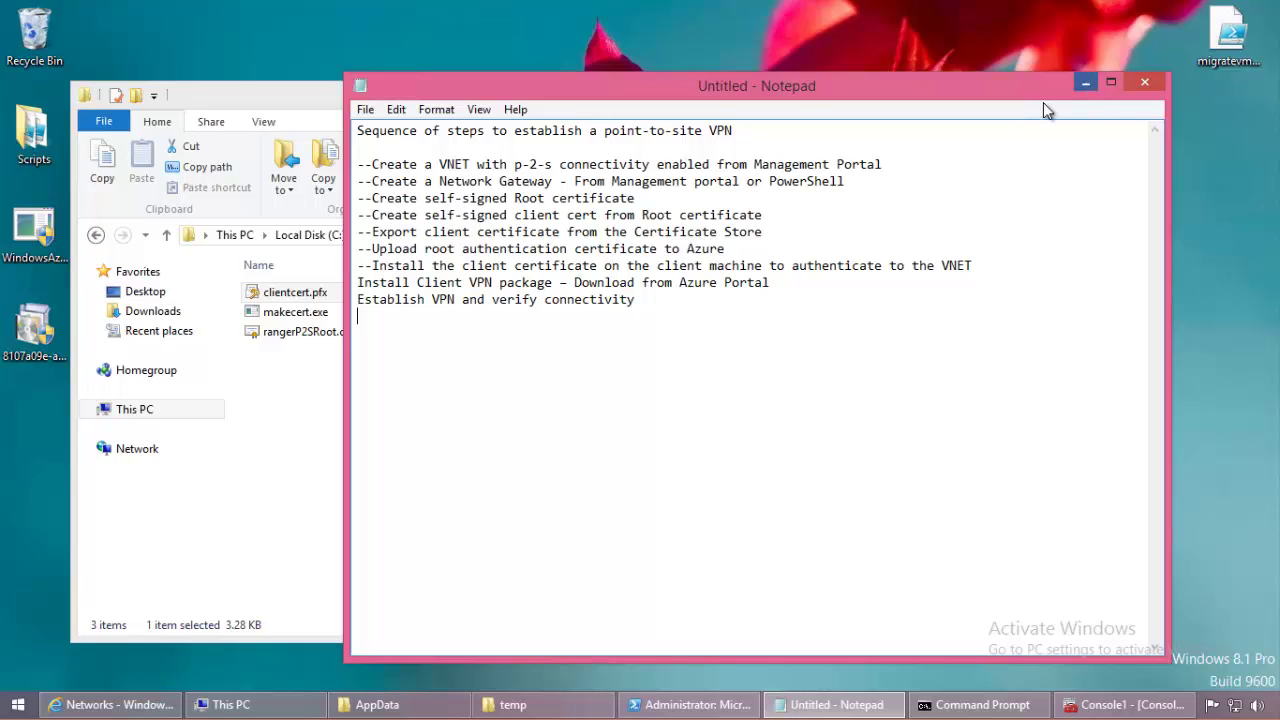
{"action": "left_click", "coordinate": [1085, 82]}
{"action": "left_click", "coordinate": [880, 90]}
Step: Unblock the downloaded VPN package in its file Properties
{"action": "left_click", "coordinate": [959, 313]}
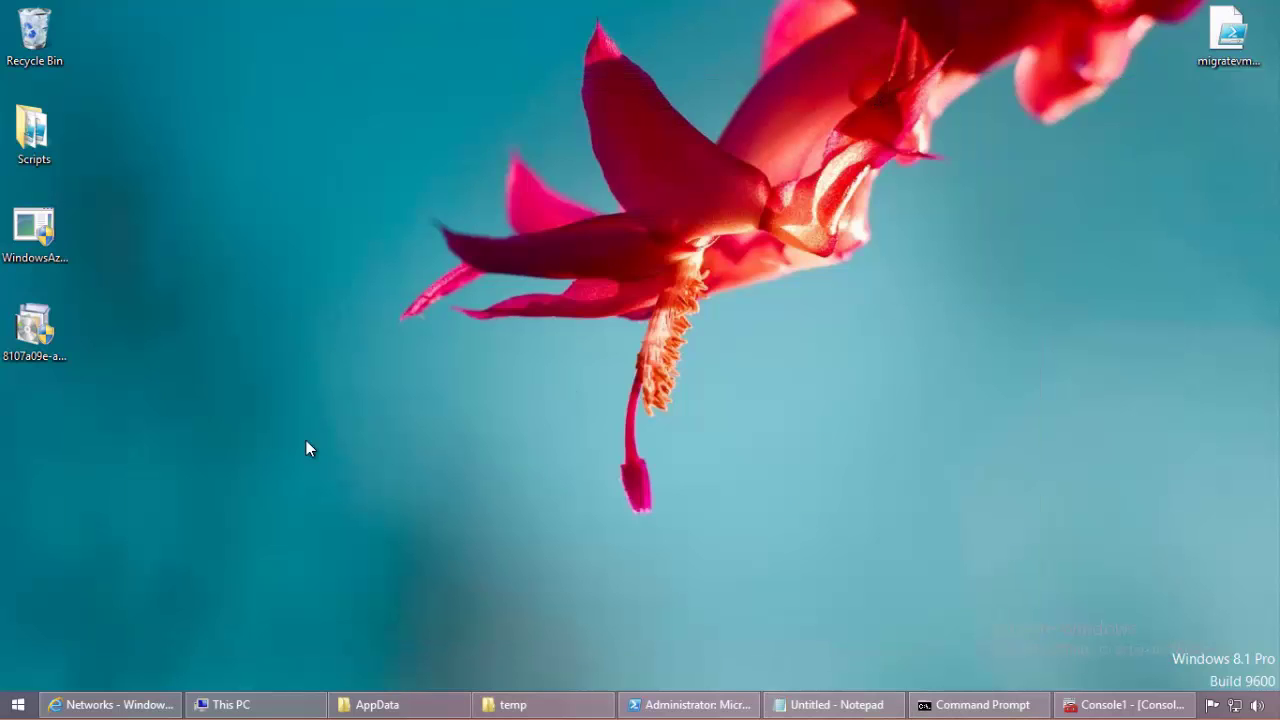
{"action": "right_click", "coordinate": [17, 301]}
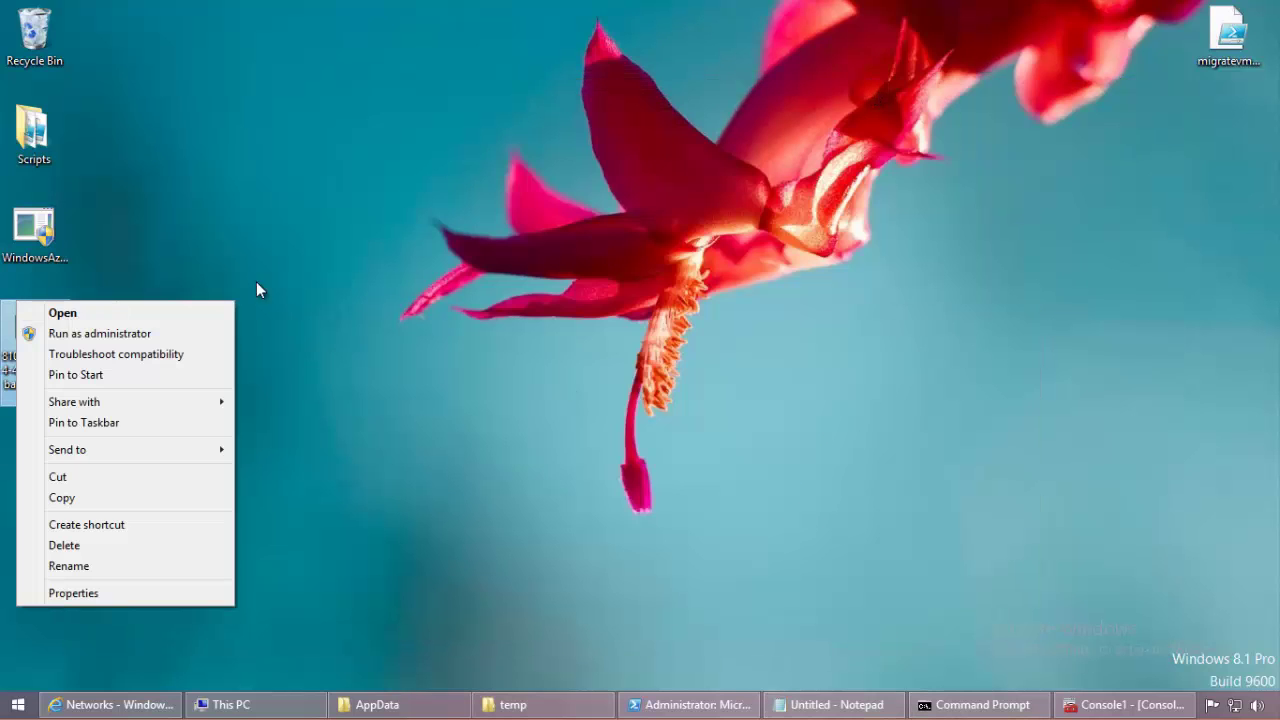
{"action": "left_click", "coordinate": [134, 594]}
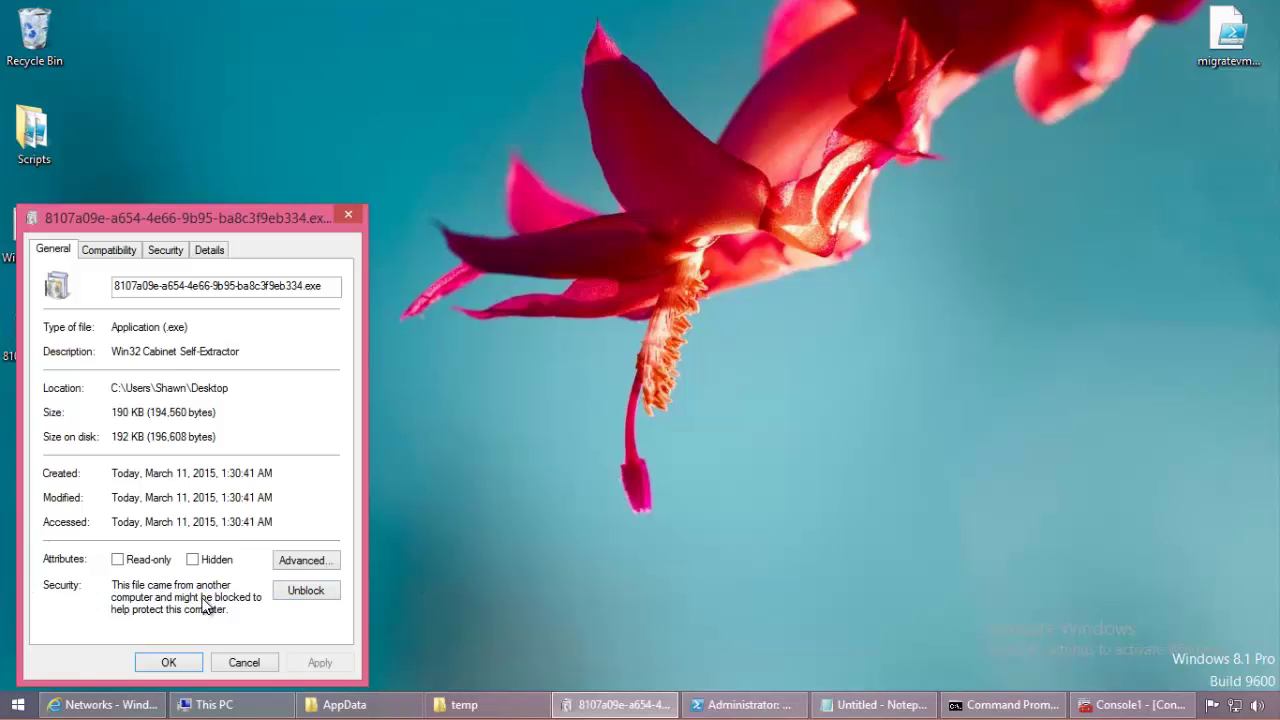
{"action": "left_click", "coordinate": [294, 598]}
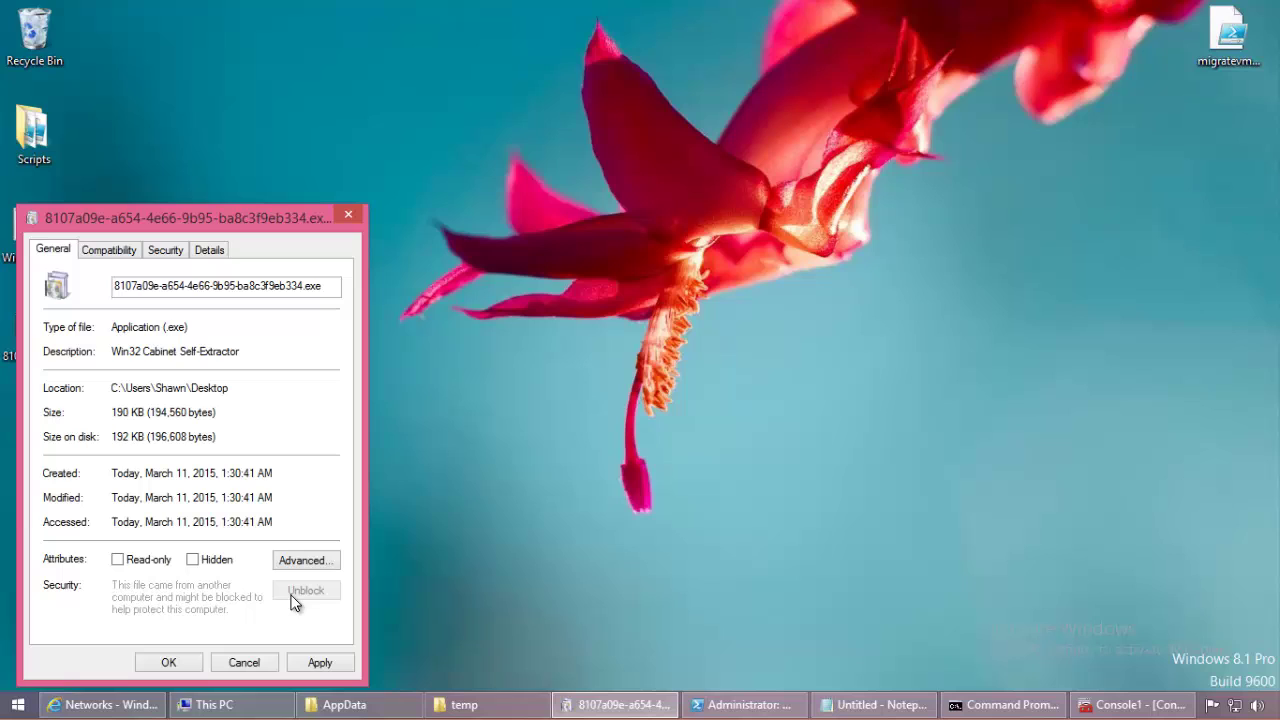
{"action": "left_click", "coordinate": [307, 662]}
{"action": "left_click", "coordinate": [196, 663]}
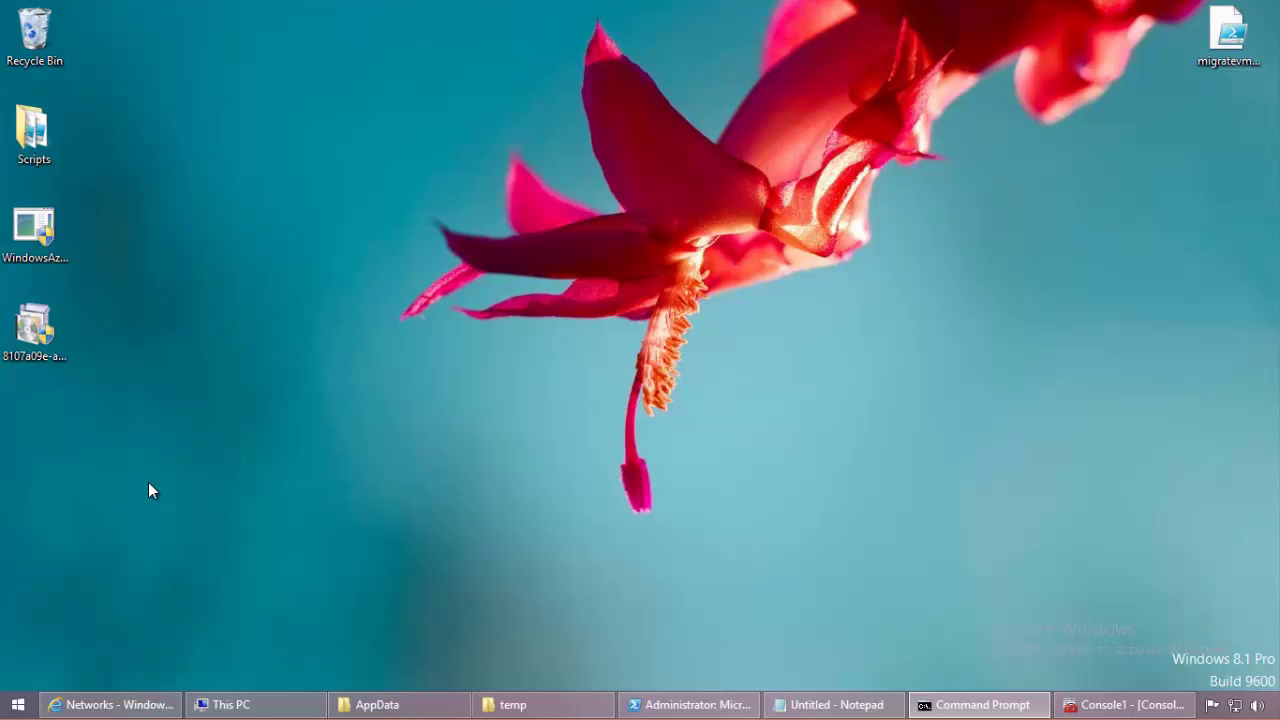
Step: Run the VPN package on the desktop as administrator
{"action": "left_click", "coordinate": [14, 322]}
{"action": "right_click", "coordinate": [12, 320]}
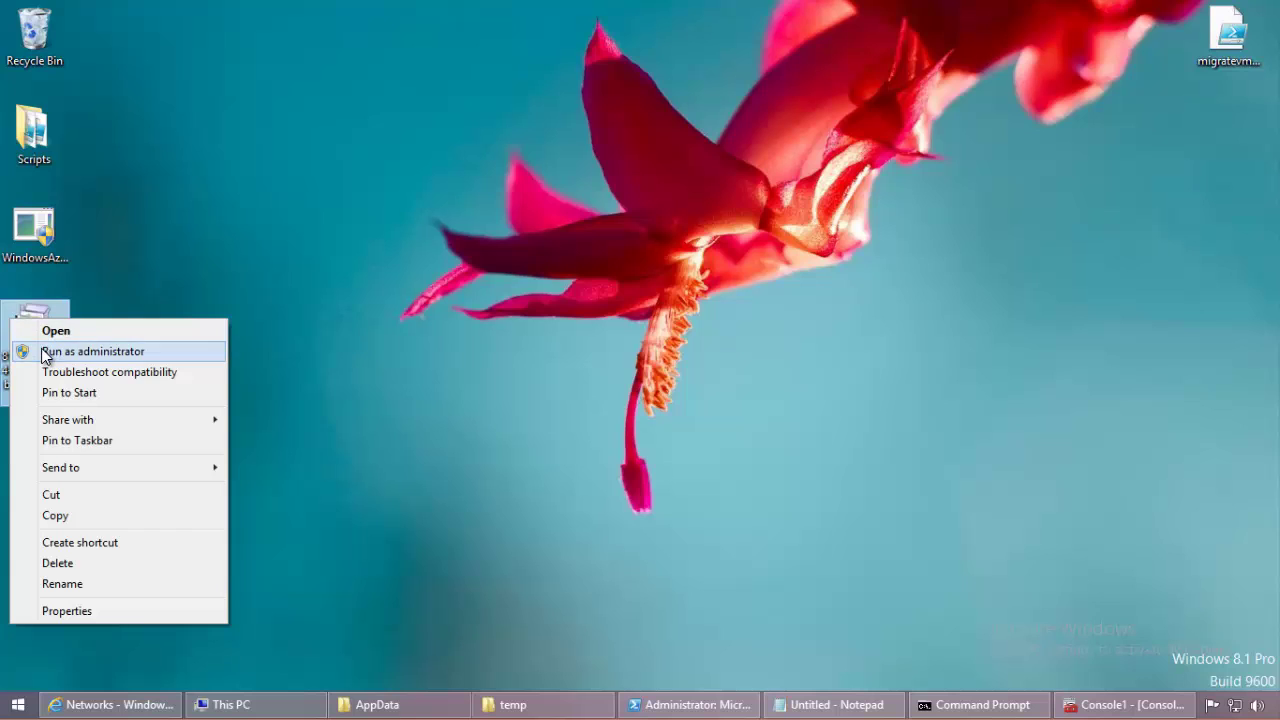
{"action": "left_click", "coordinate": [44, 352]}
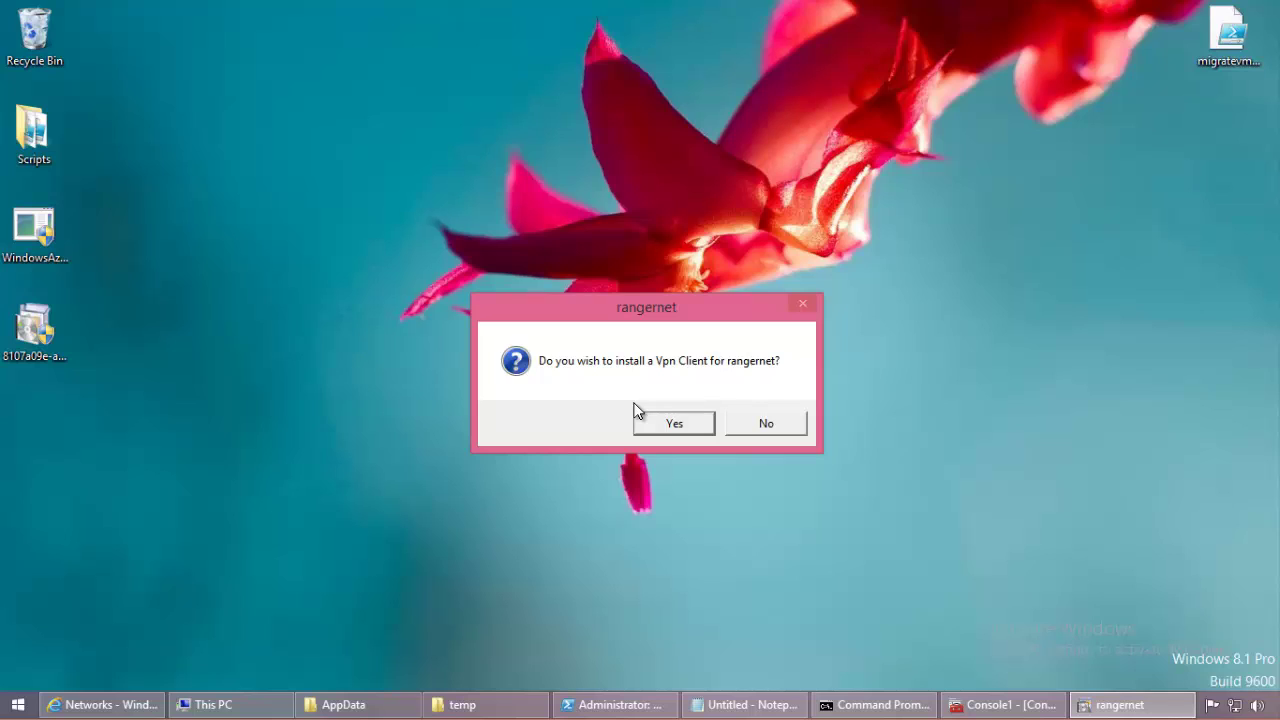
{"action": "left_click", "coordinate": [38, 330]}
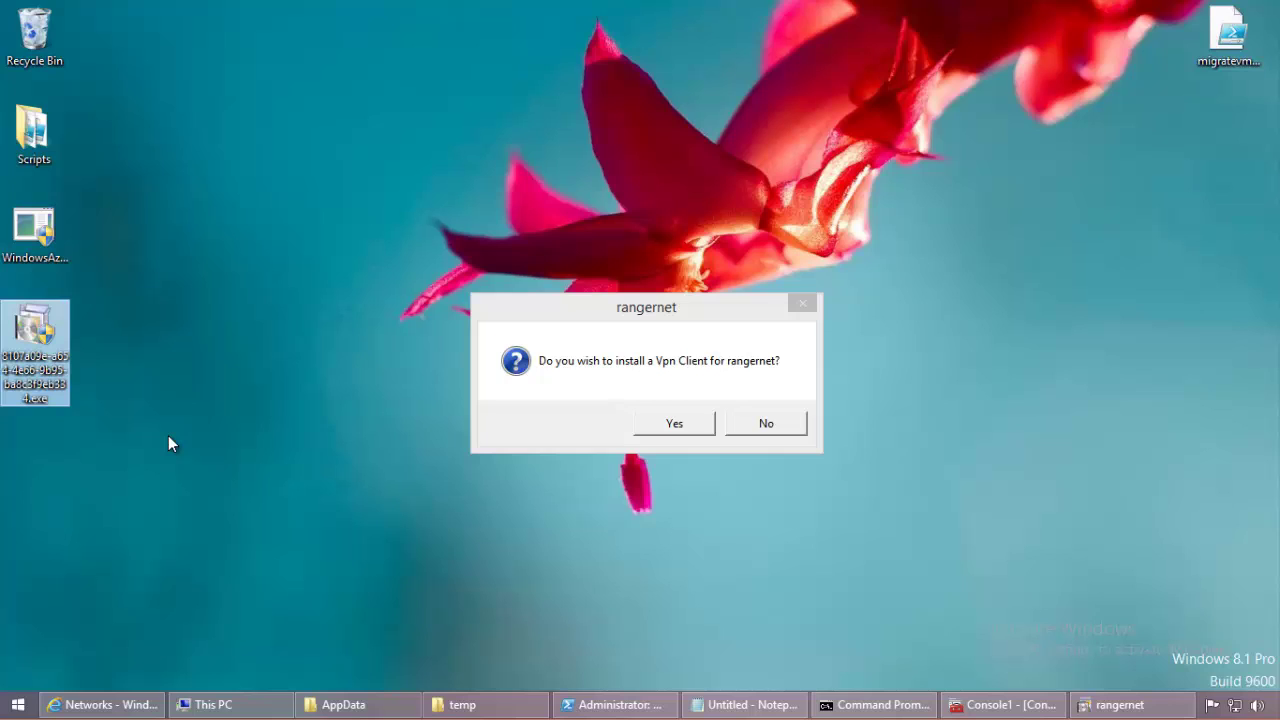
Step: Highlight the Install Client VPN package step in the notes, then hide them
{"action": "left_click", "coordinate": [745, 704]}
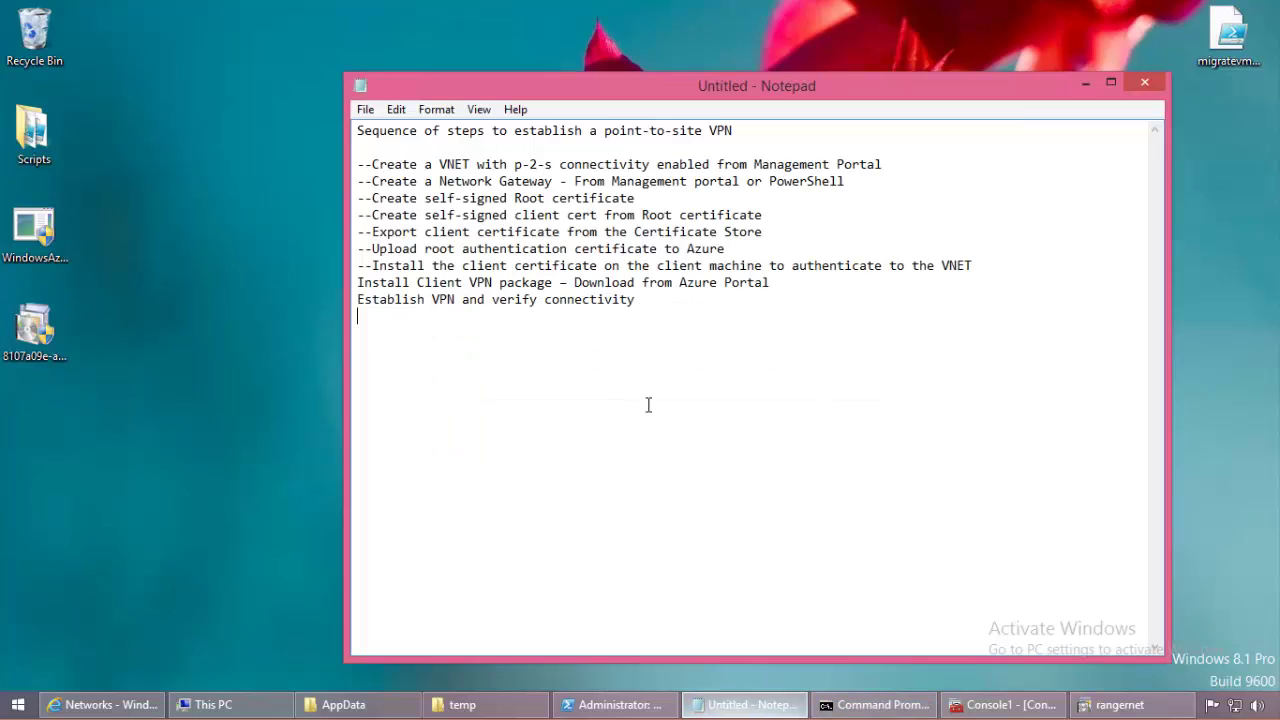
{"action": "left_click_drag", "start_coordinate": [358, 166], "coordinate": [1036, 268]}
{"action": "left_click", "coordinate": [832, 283]}
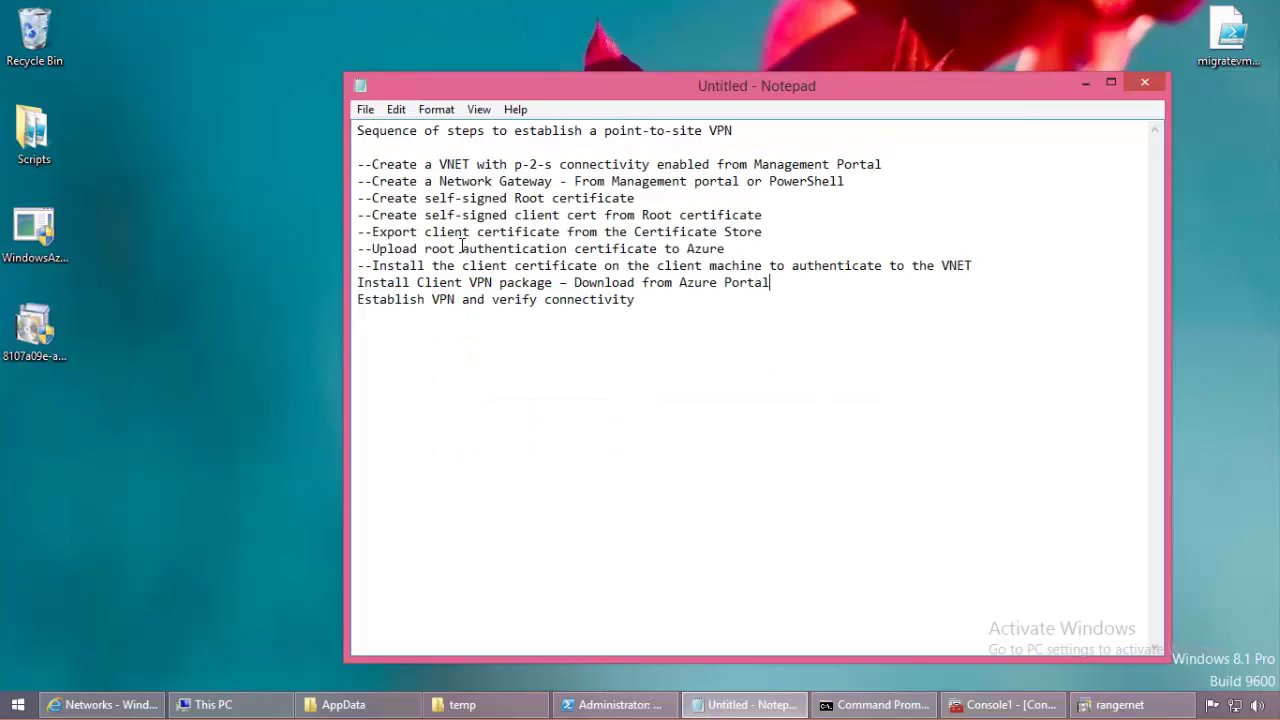
{"action": "left_click_drag", "start_coordinate": [366, 280], "coordinate": [525, 283]}
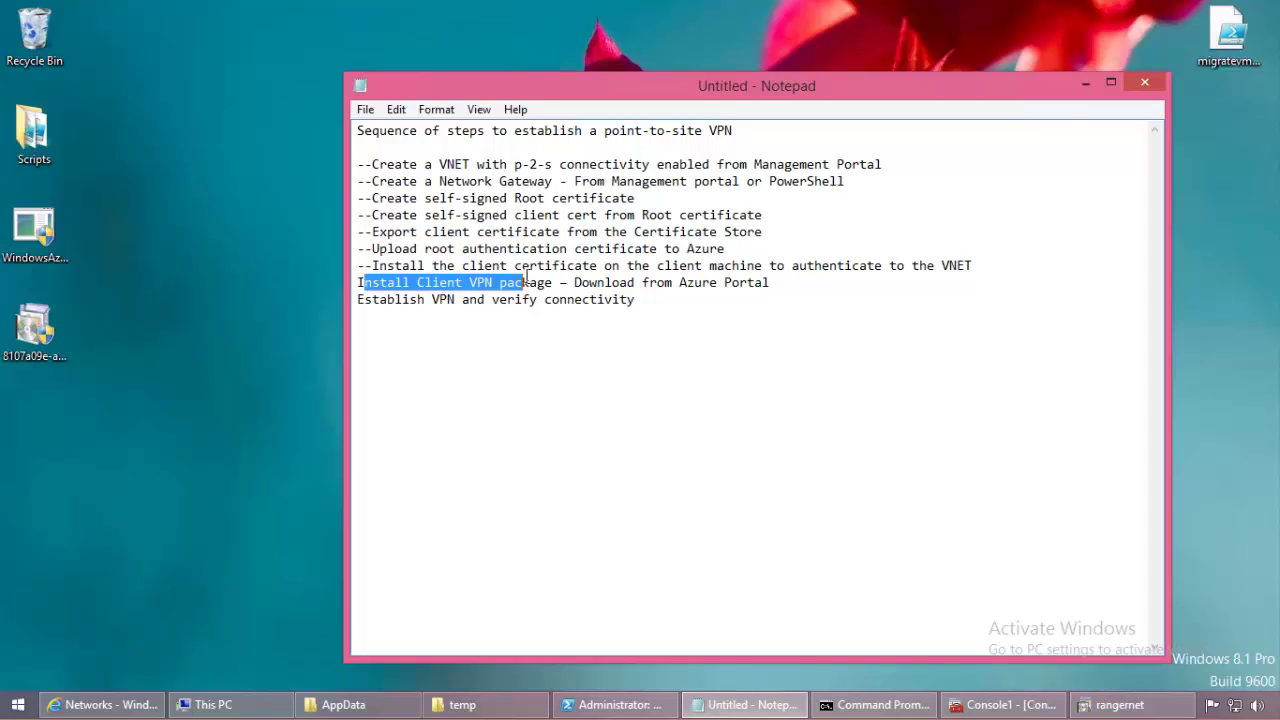
{"action": "left_click", "coordinate": [1094, 80]}
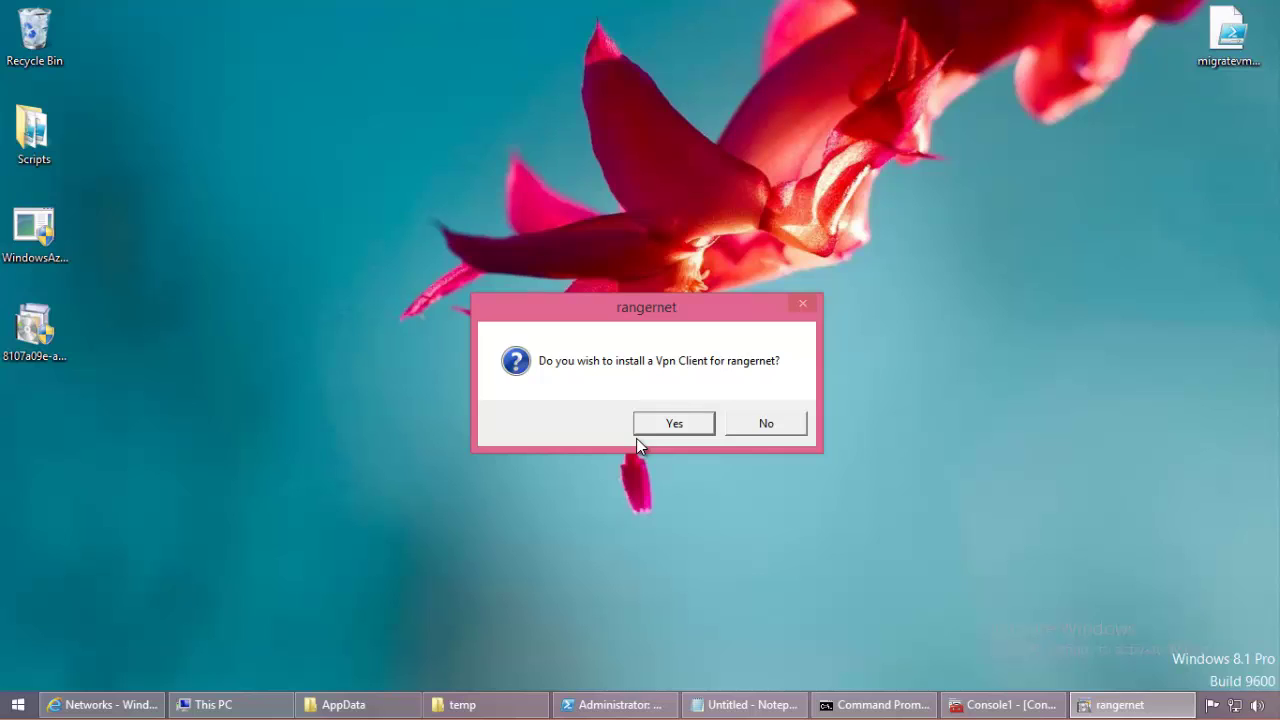
Step: Browse from AppData through Roaming, Microsoft, Network and Connections into the empty Cm folder
{"action": "left_click", "coordinate": [343, 704]}
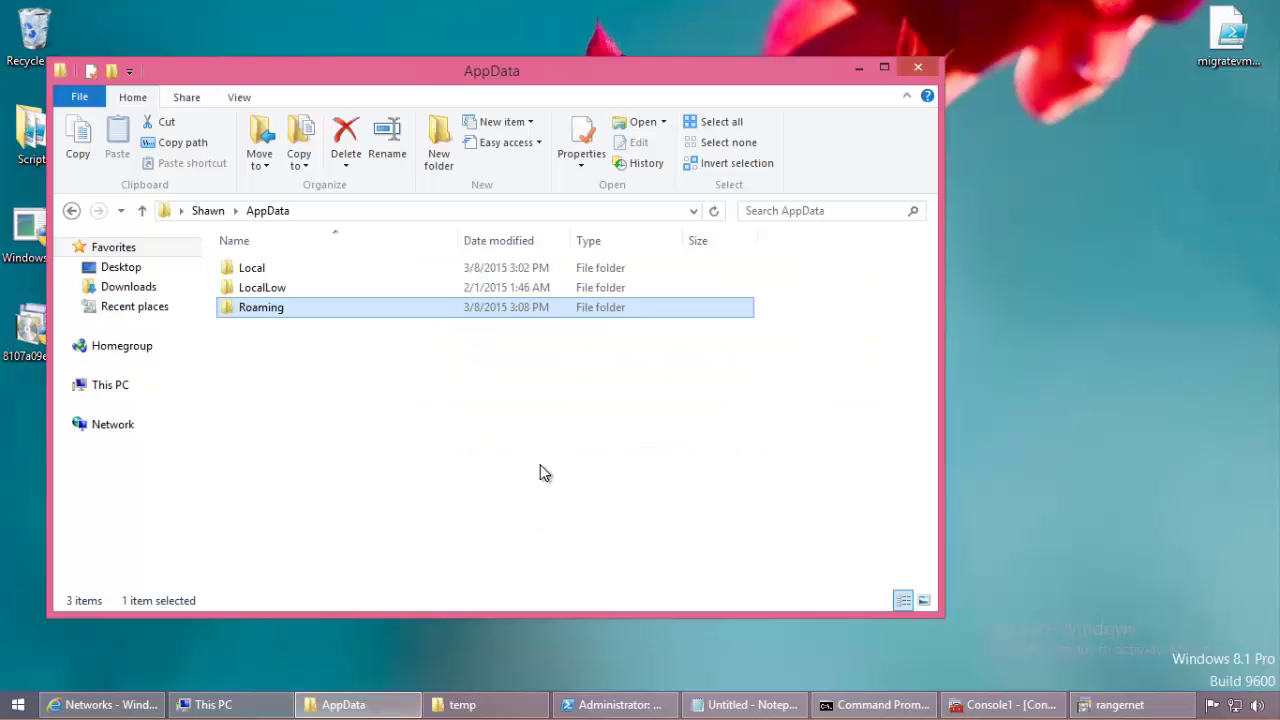
{"action": "left_click", "coordinate": [502, 211]}
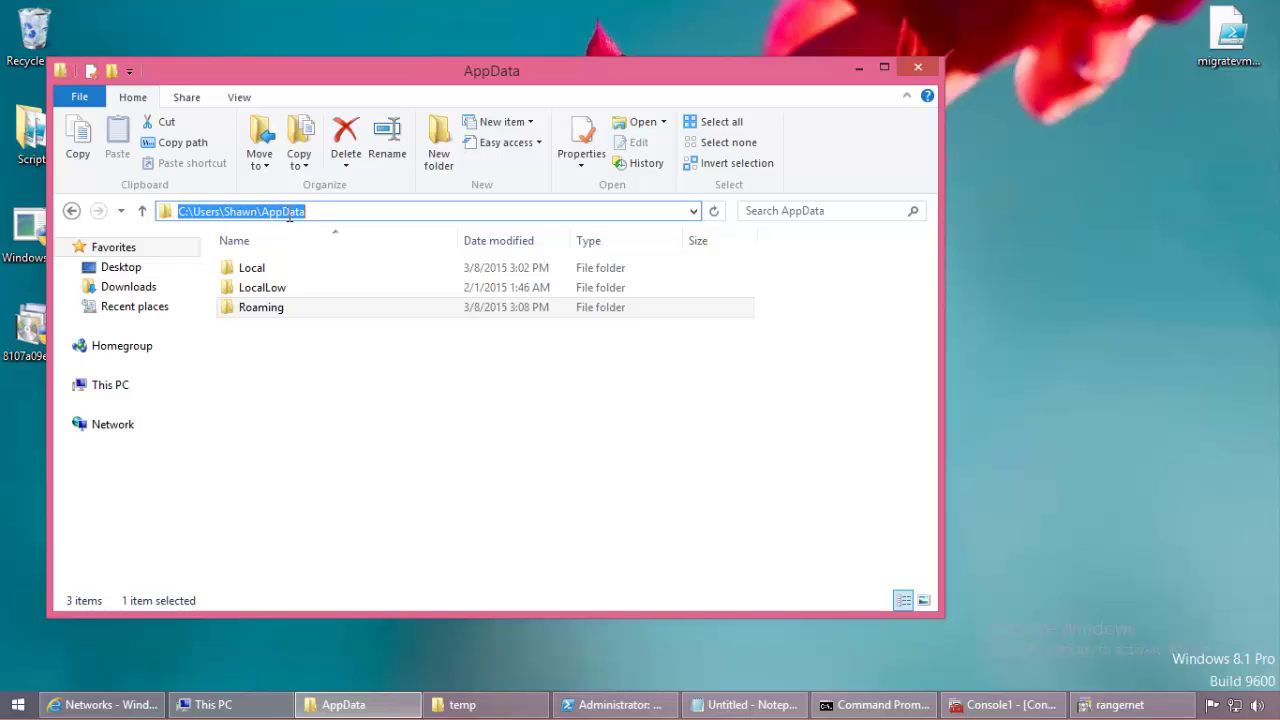
{"action": "double_click", "coordinate": [320, 308]}
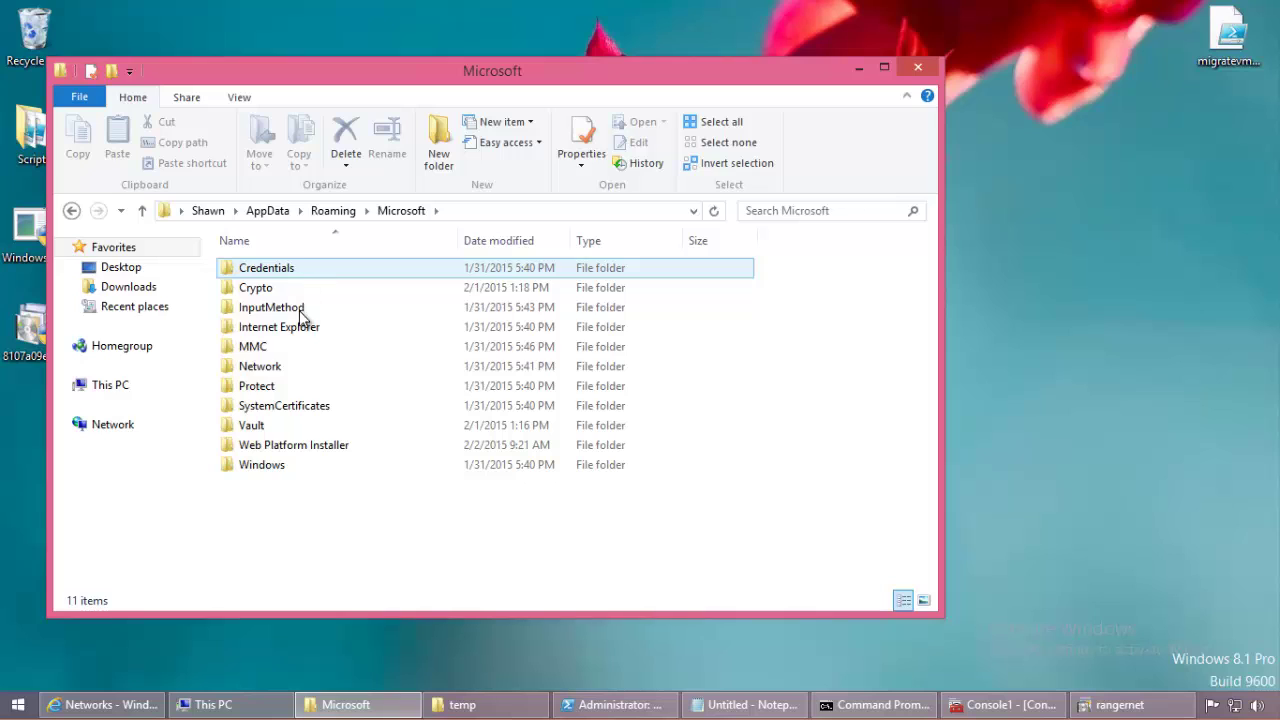
{"action": "double_click", "coordinate": [285, 370]}
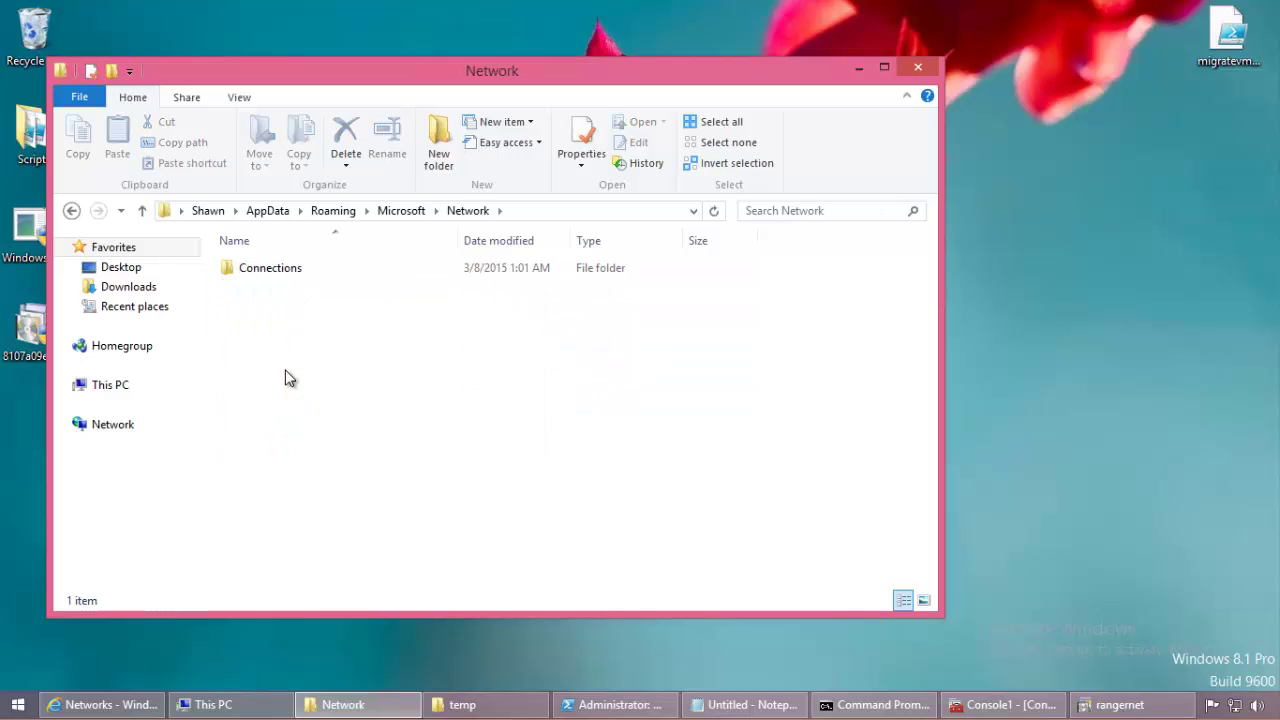
{"action": "double_click", "coordinate": [300, 270]}
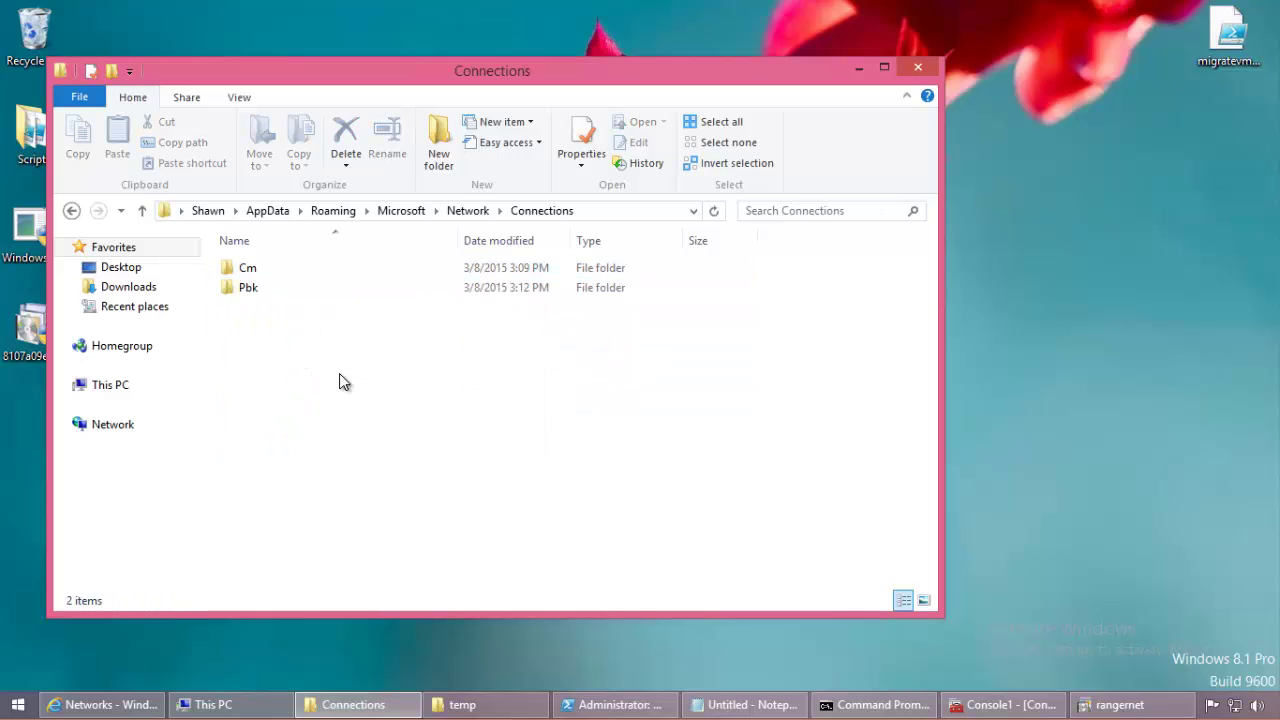
{"action": "double_click", "coordinate": [293, 276]}
{"action": "left_click", "coordinate": [634, 210]}
{"action": "left_click", "coordinate": [603, 336]}
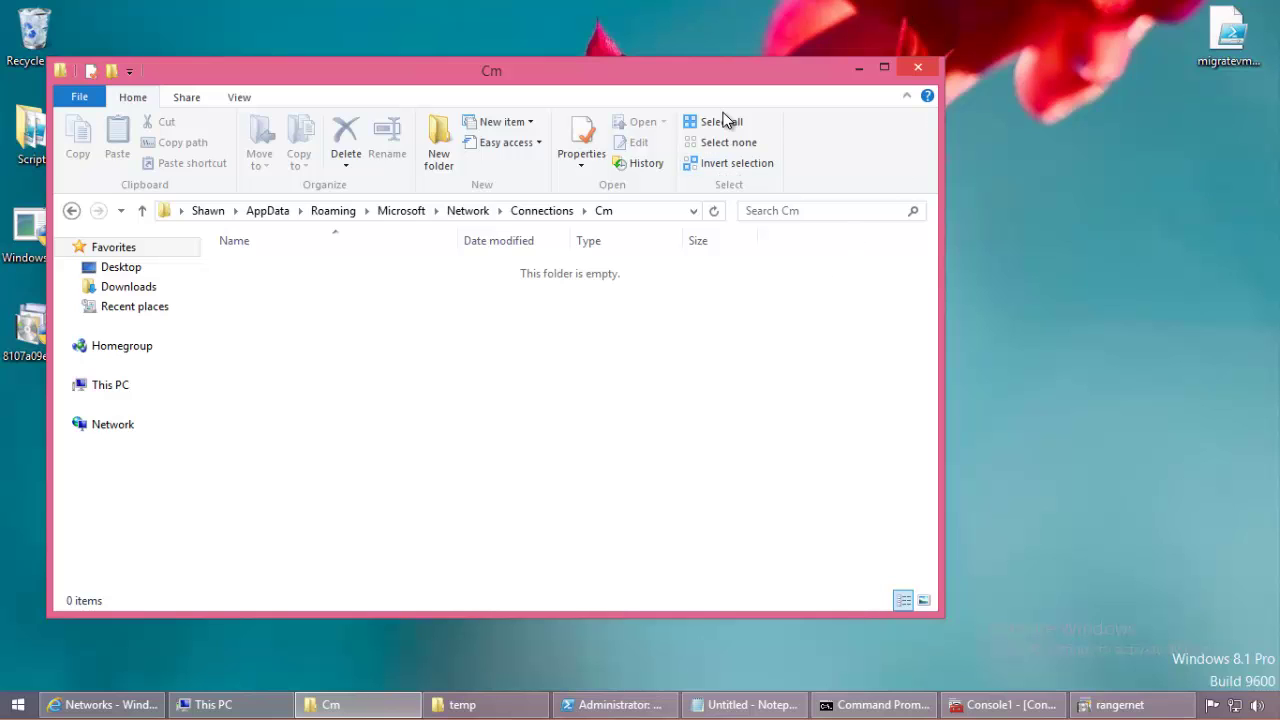
Step: Confirm installing the rangernet VPN client and check the network connections list
{"action": "left_click", "coordinate": [858, 68]}
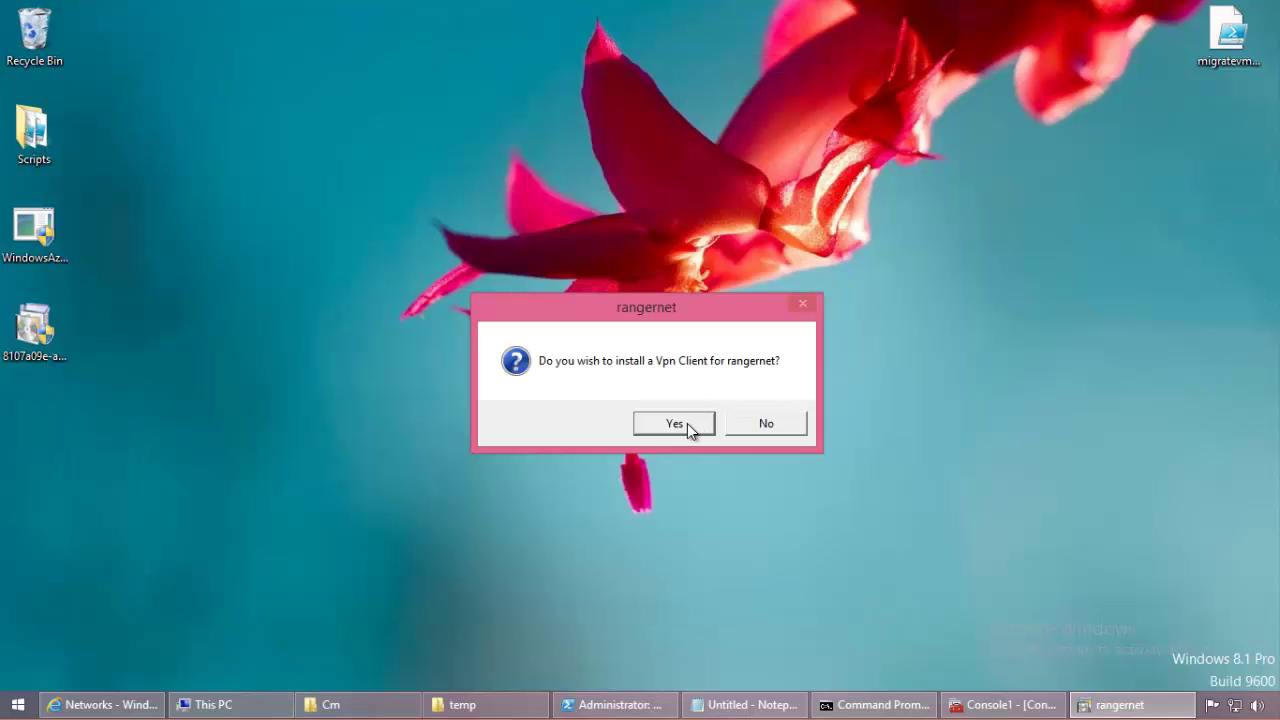
{"action": "left_click", "coordinate": [672, 425]}
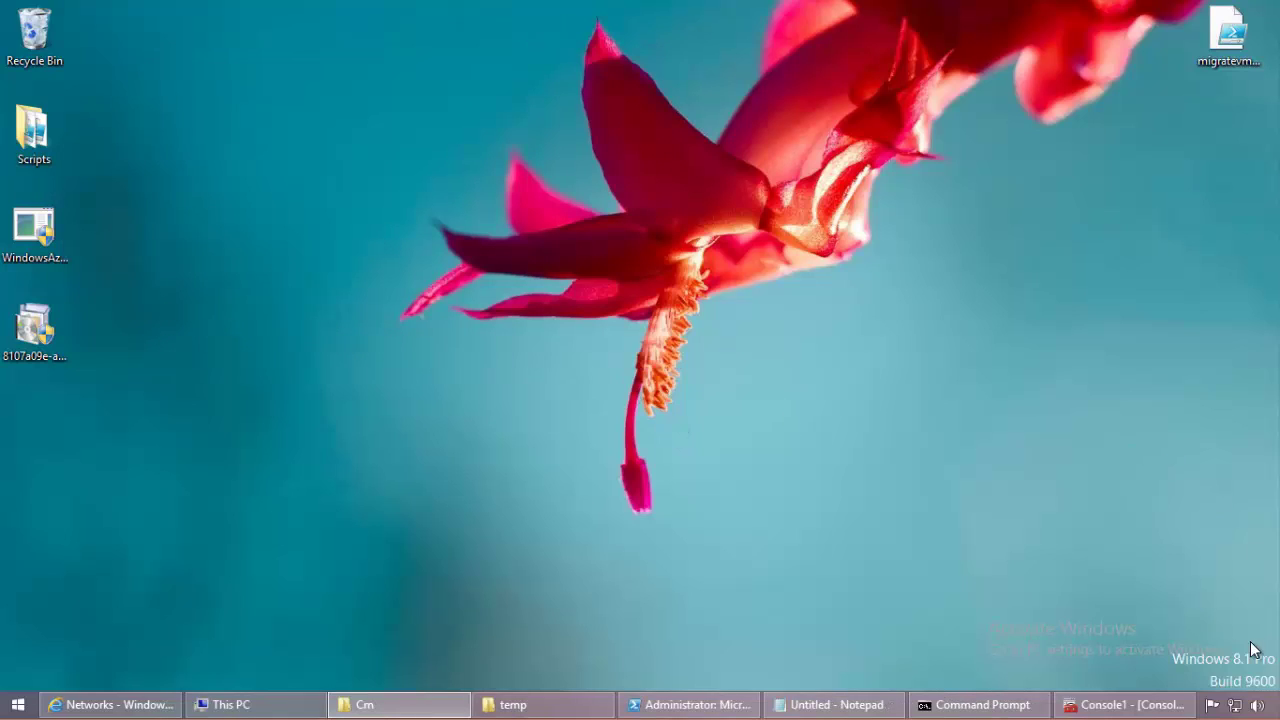
{"action": "left_click", "coordinate": [1236, 705]}
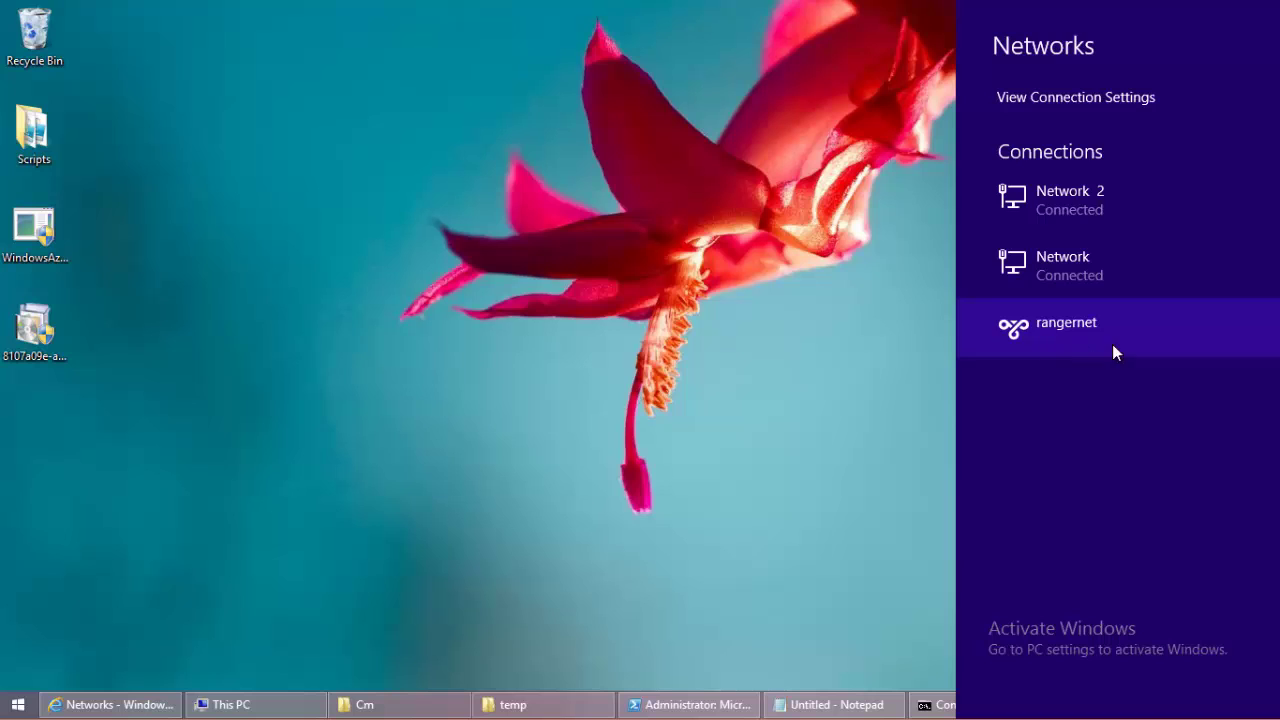
{"action": "left_click", "coordinate": [929, 396]}
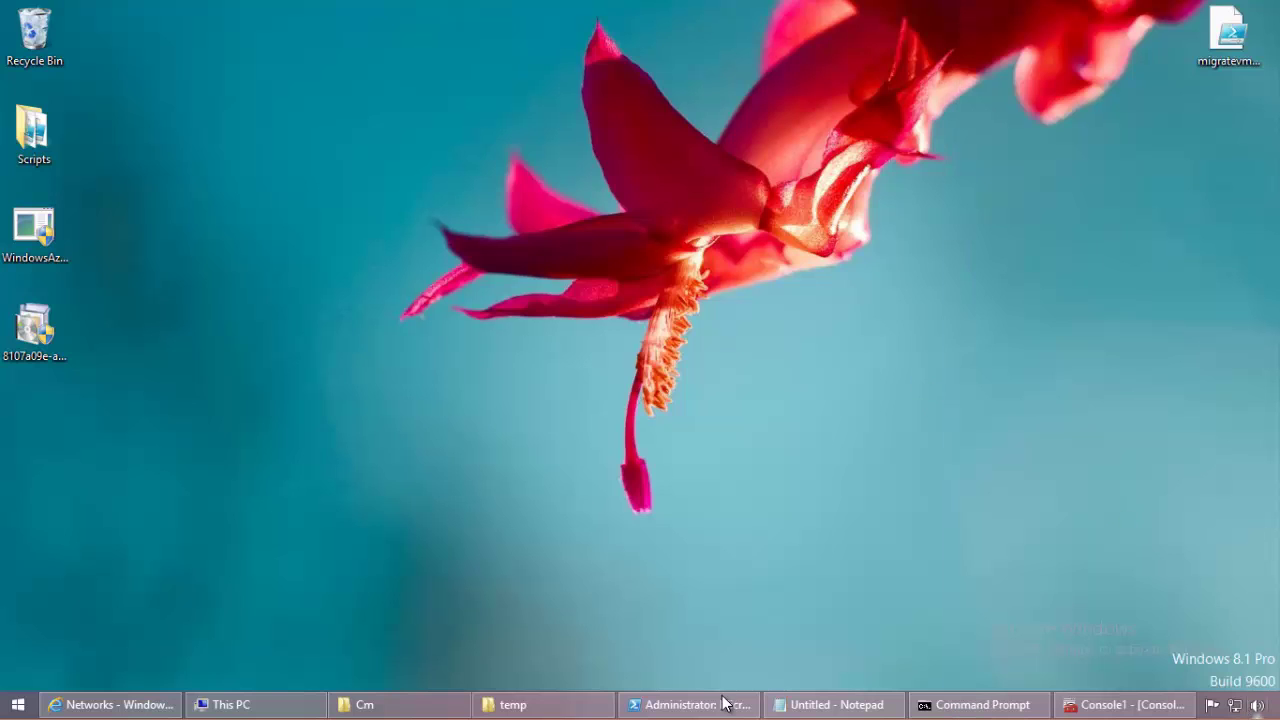
Step: Recheck the Cm folder's full path and select the downloaded VPN package on the desktop
{"action": "left_click", "coordinate": [431, 704]}
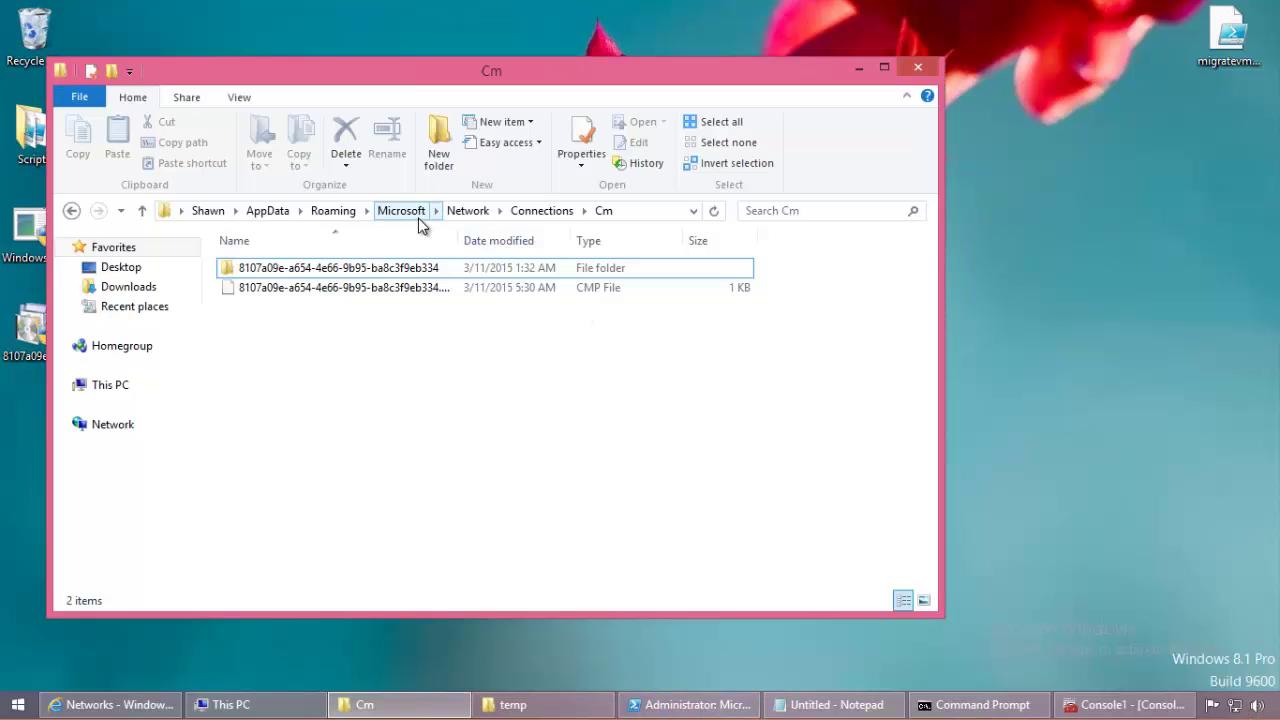
{"action": "left_click", "coordinate": [644, 212]}
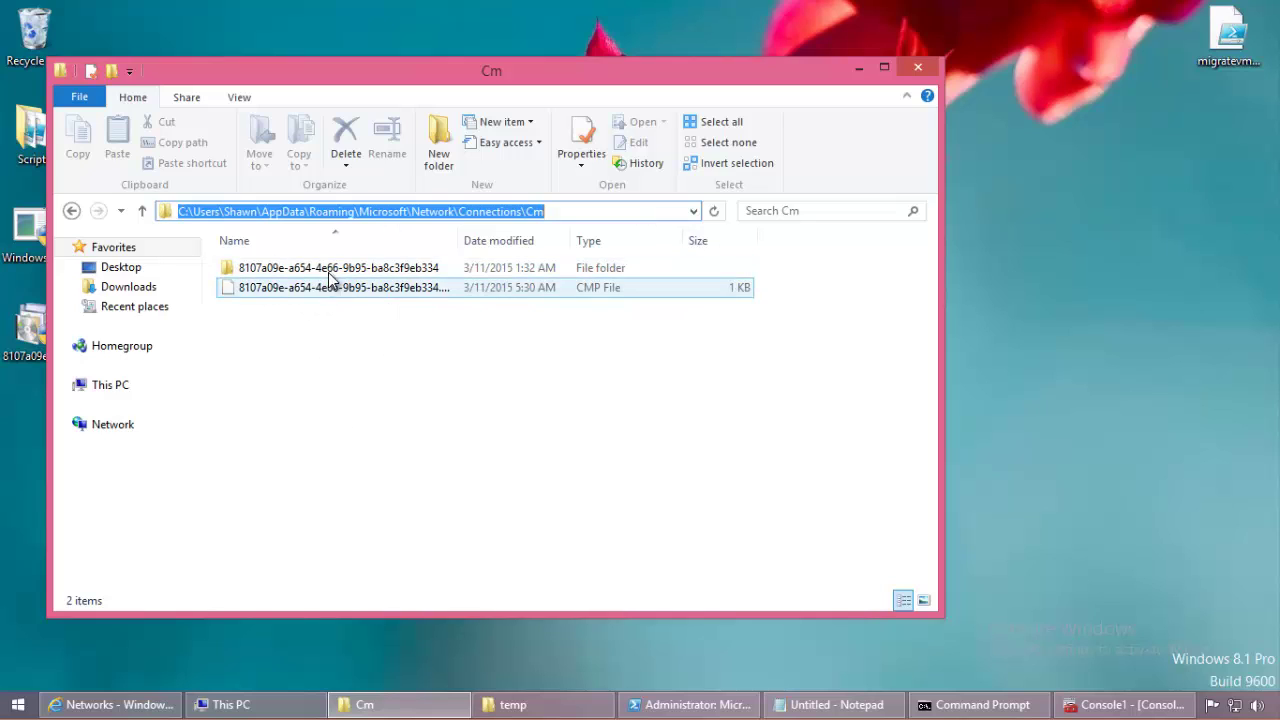
{"action": "left_click", "coordinate": [457, 409]}
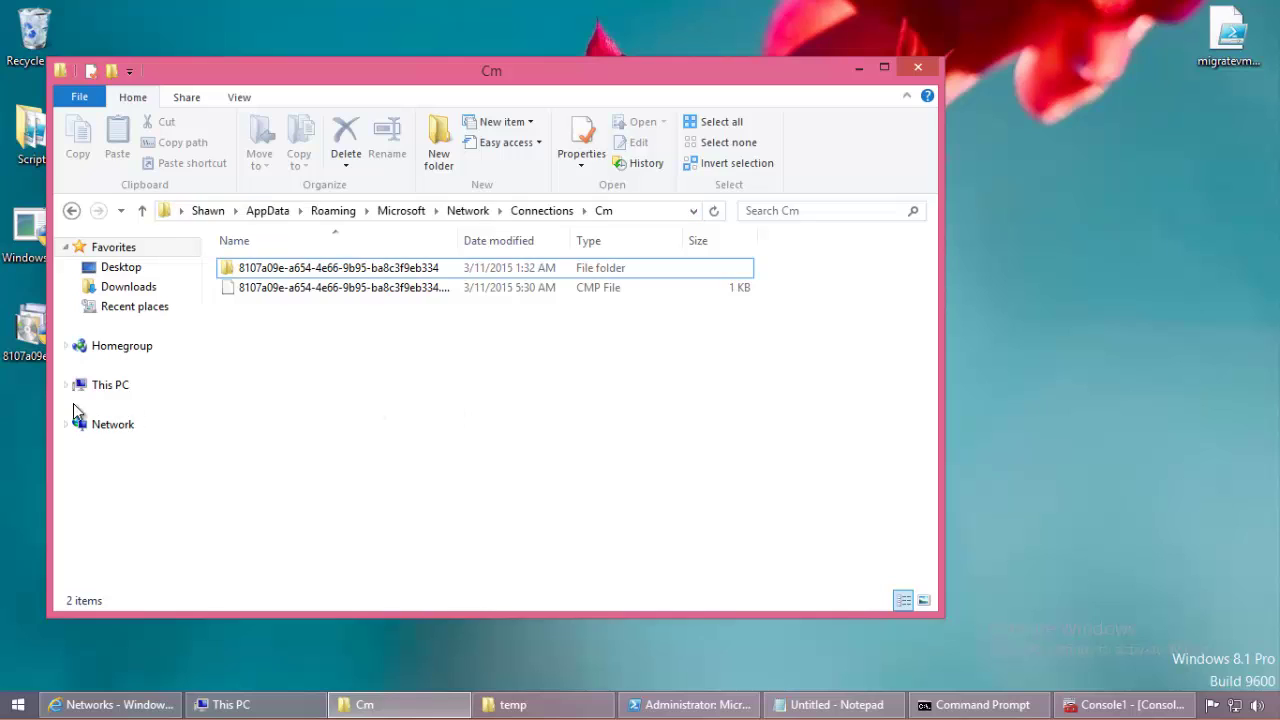
{"action": "left_click", "coordinate": [31, 400]}
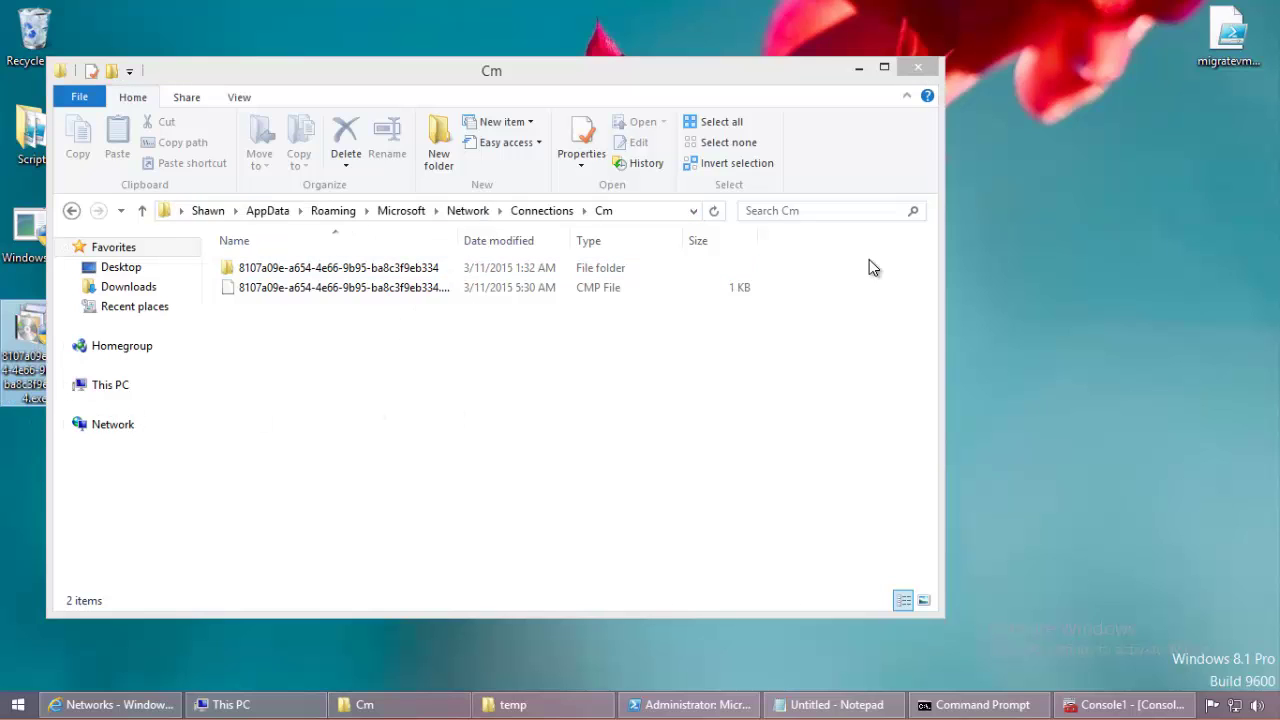
{"action": "left_click", "coordinate": [858, 67]}
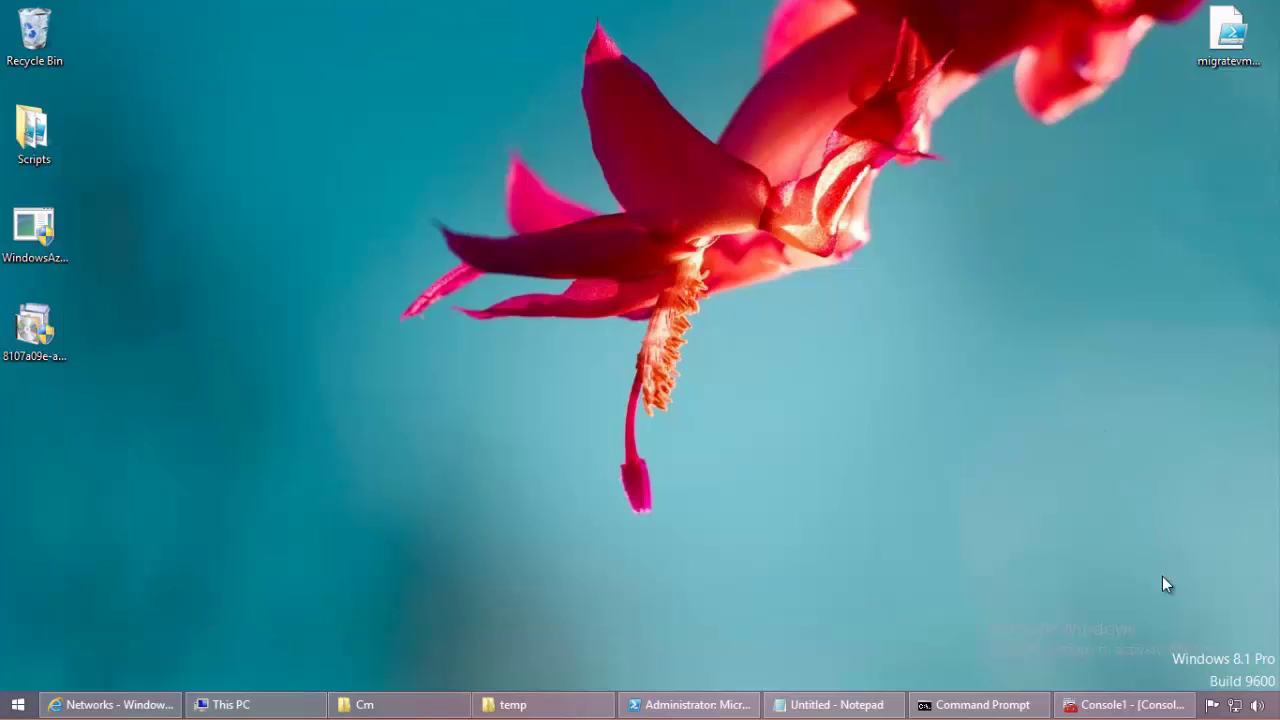
Step: Verify the disconnected rangernet VPN connection appears in Network and Sharing Center's adapter settings
{"action": "right_click", "coordinate": [1234, 705]}
{"action": "left_click", "coordinate": [1150, 688]}
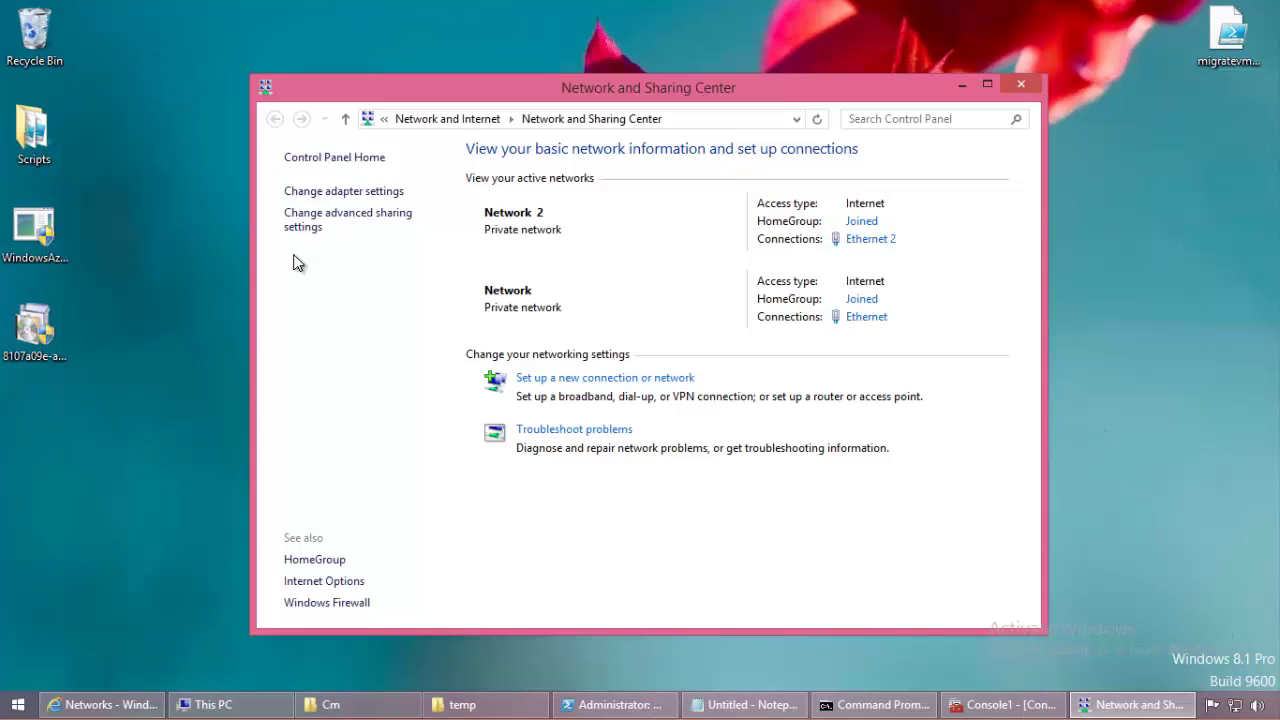
{"action": "left_click", "coordinate": [337, 199]}
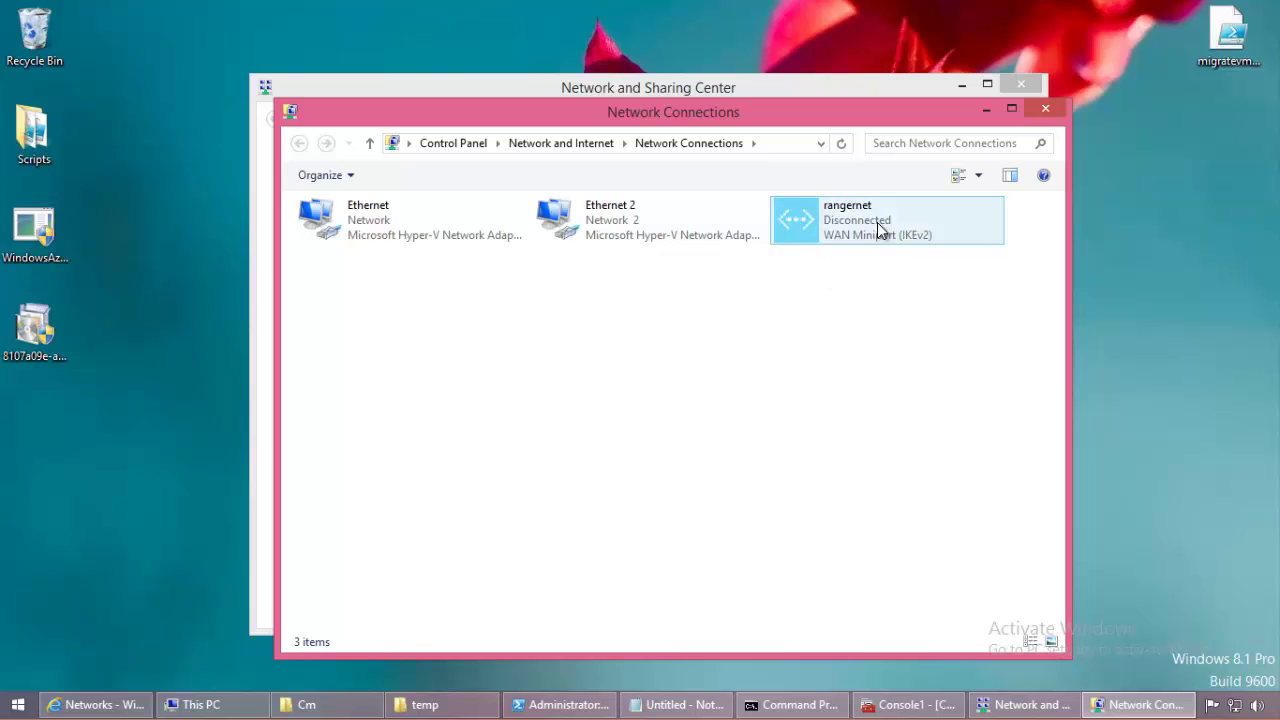
{"action": "left_click", "coordinate": [877, 222]}
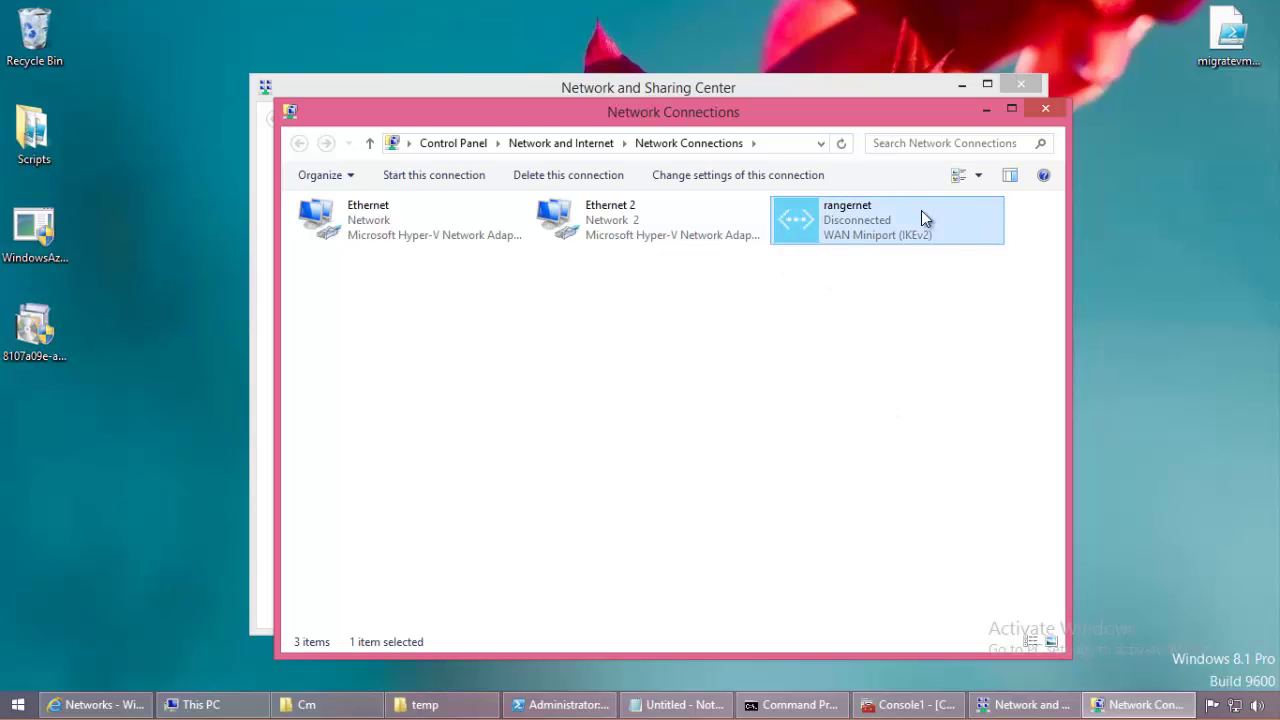
{"action": "left_click", "coordinate": [1062, 110]}
{"action": "left_click", "coordinate": [963, 157]}
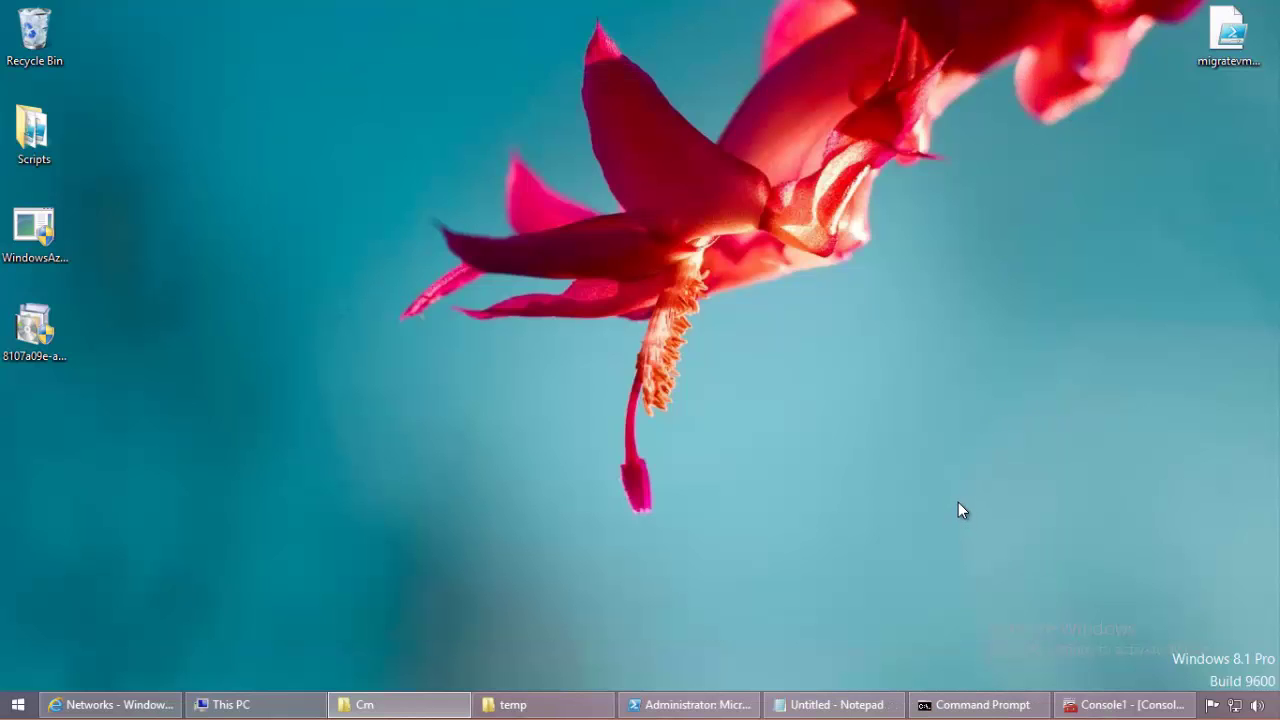
Step: Mark the Install step in the step-list notes with '--'
{"action": "left_click", "coordinate": [825, 704]}
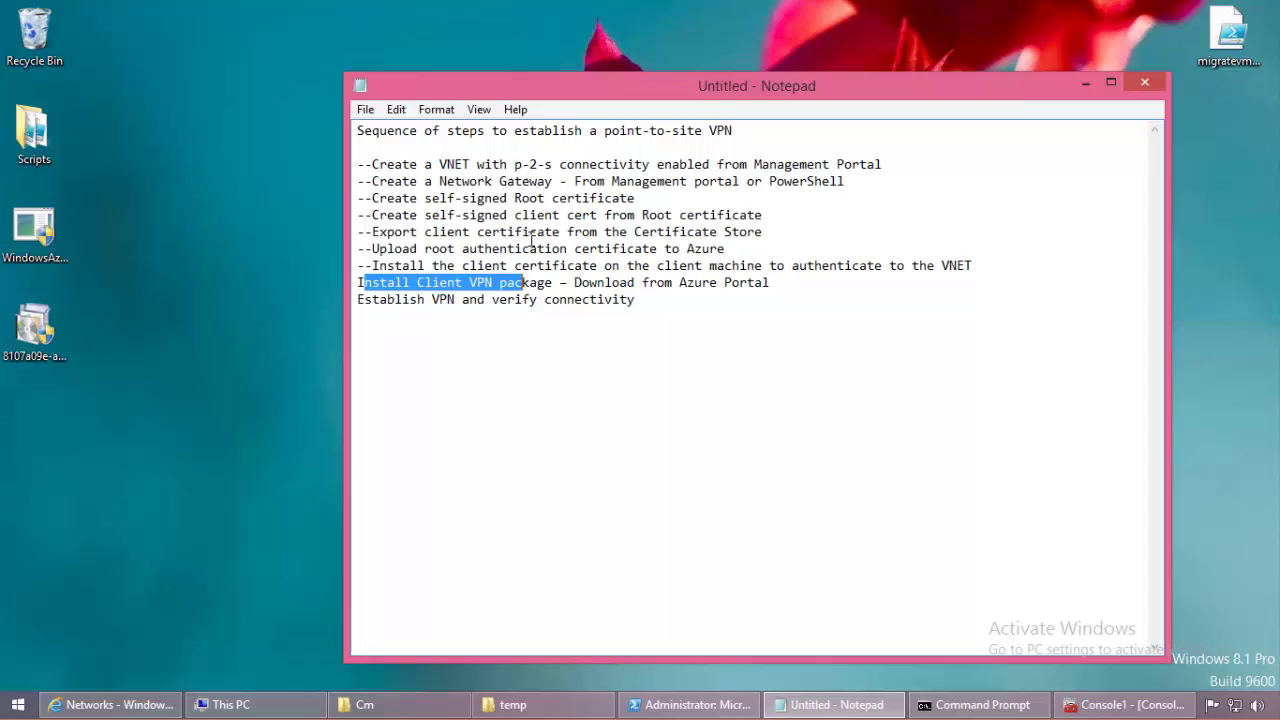
{"action": "left_click", "coordinate": [362, 284]}
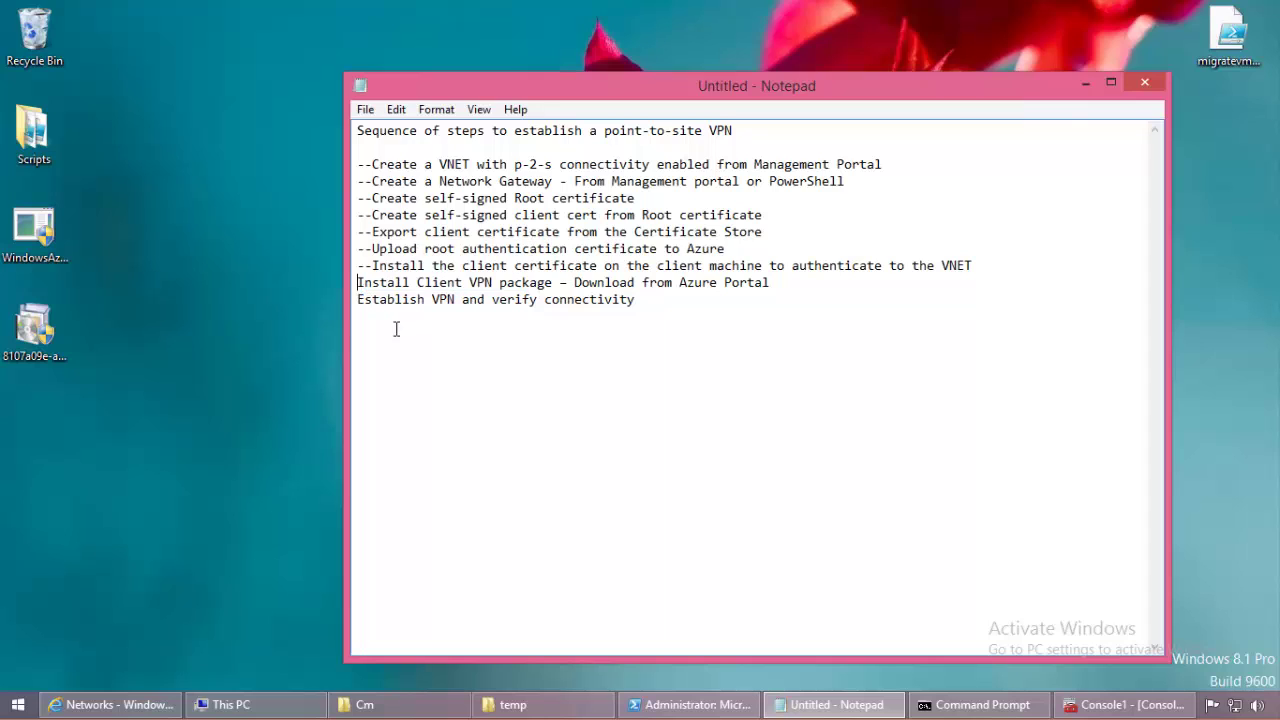
{"action": "type", "text": "--"}
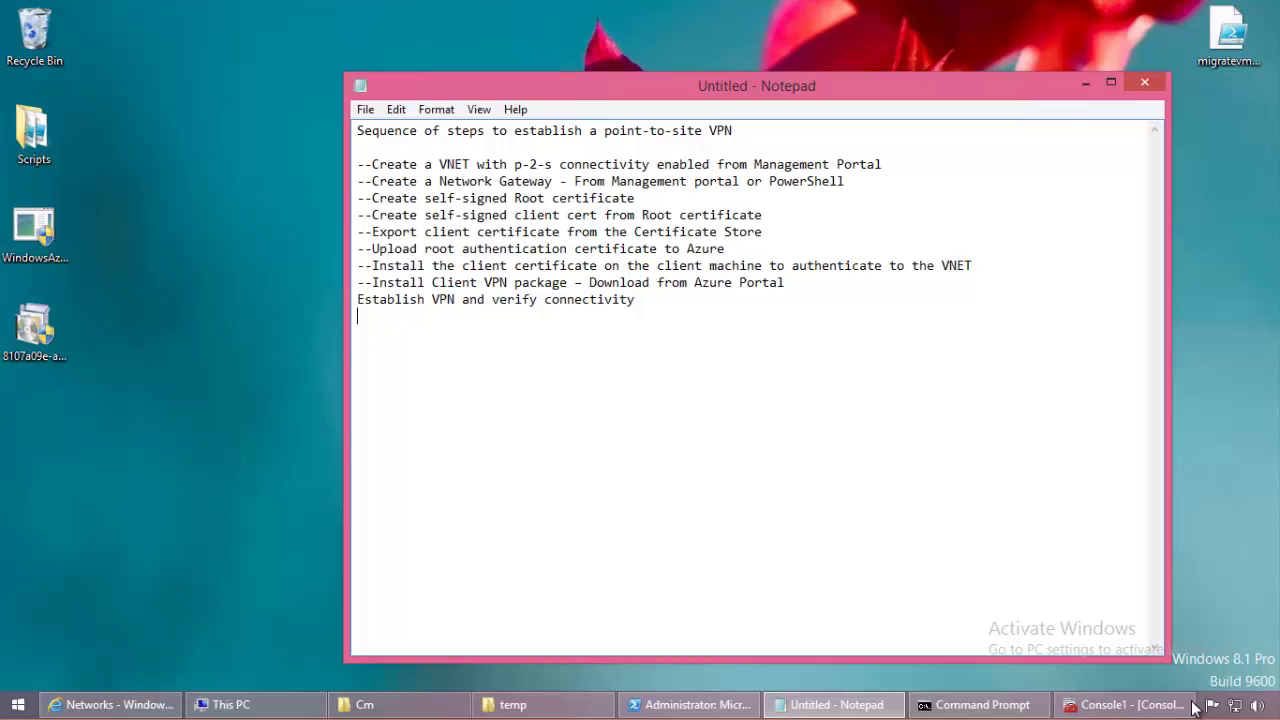
Step: Connect to rangernet from its VPN client window, allowing the CMROUTE.DLL routing table update
{"action": "left_click", "coordinate": [1238, 706]}
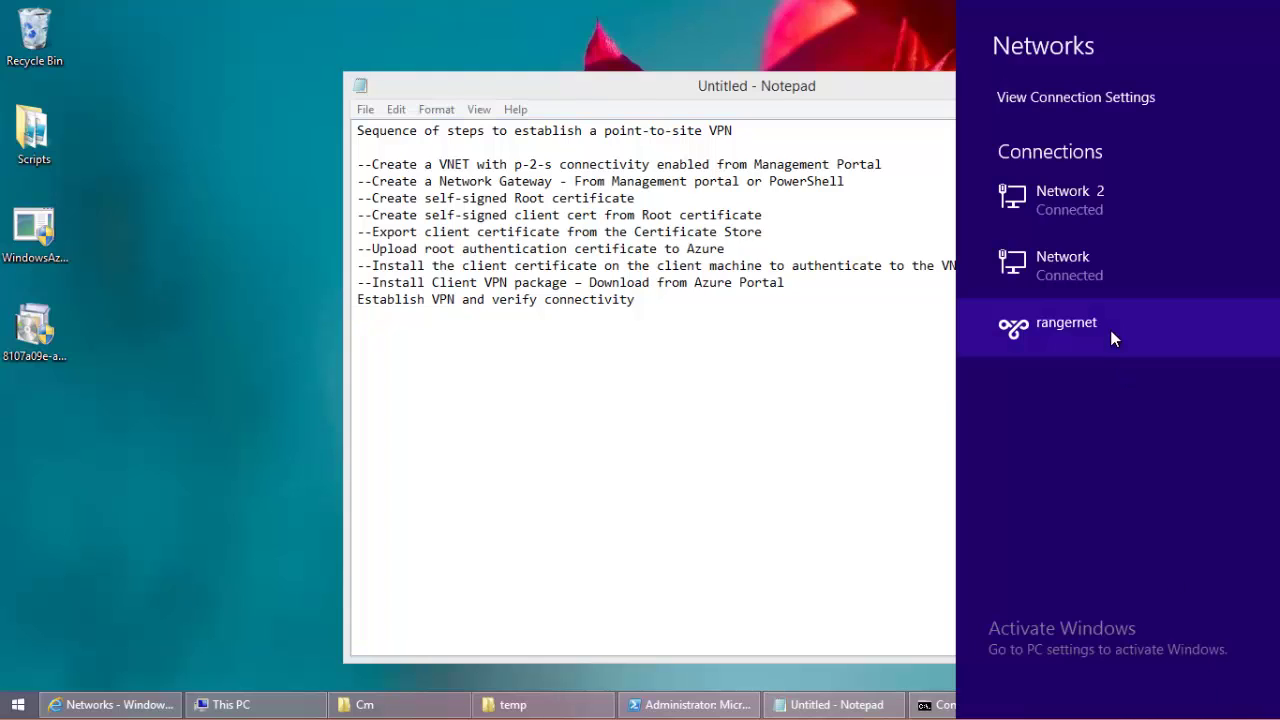
{"action": "left_click", "coordinate": [1112, 335]}
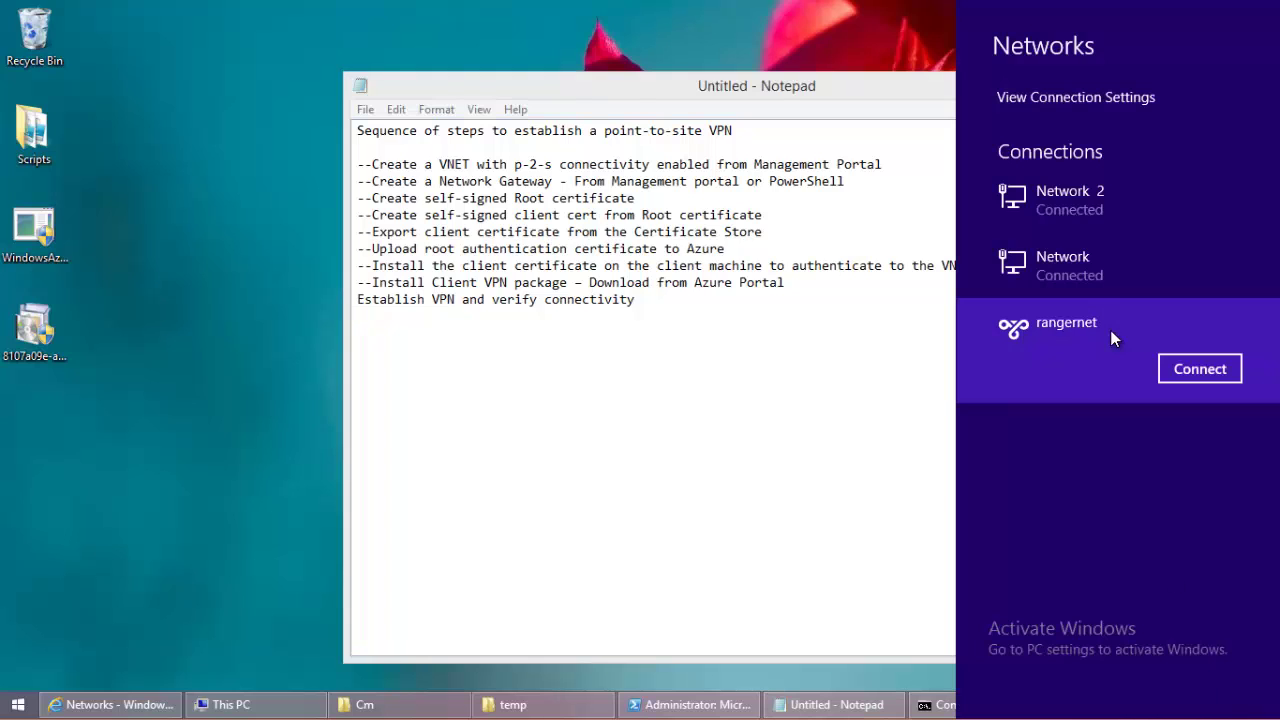
{"action": "left_click", "coordinate": [1183, 370]}
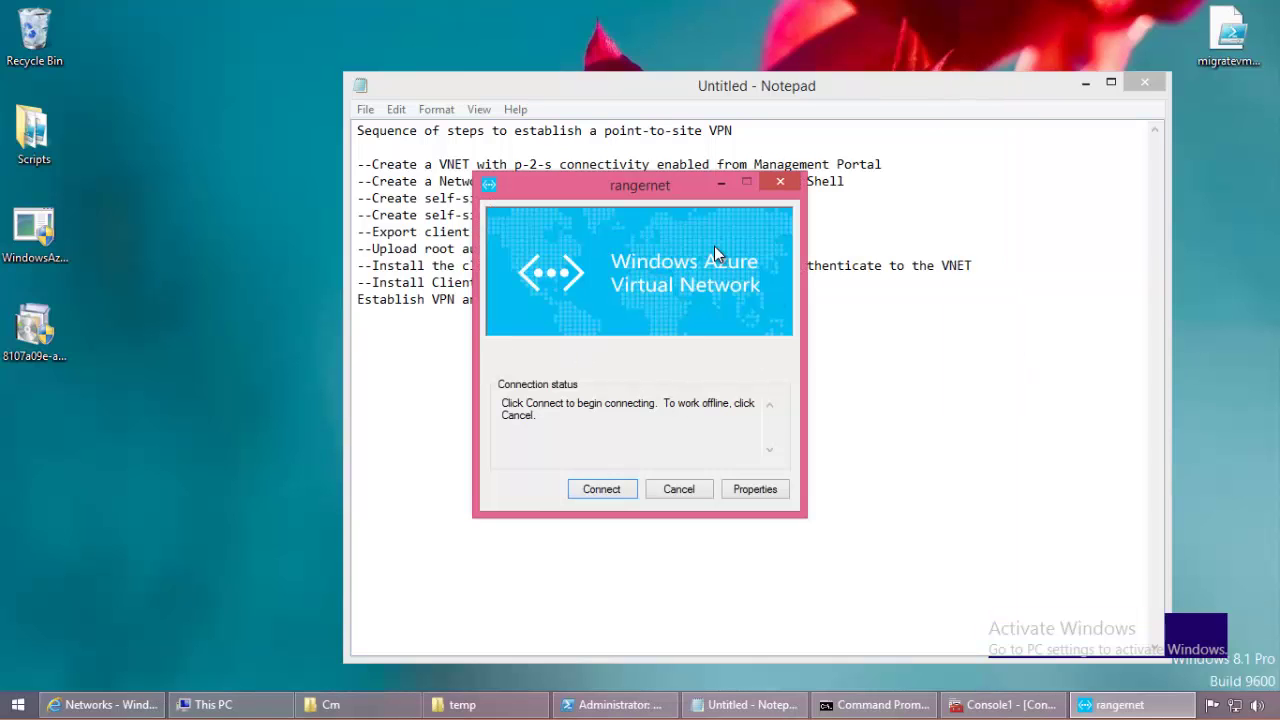
{"action": "left_click_drag", "start_coordinate": [657, 193], "coordinate": [680, 178]}
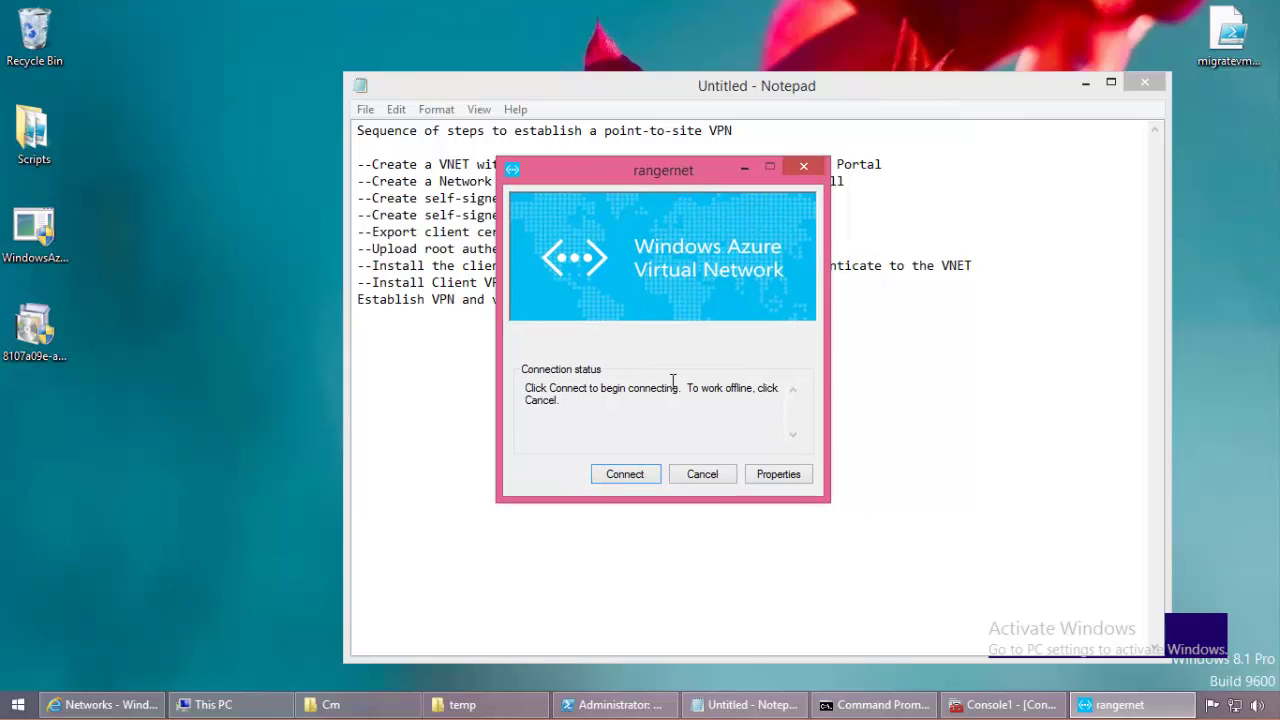
{"action": "left_click", "coordinate": [772, 472]}
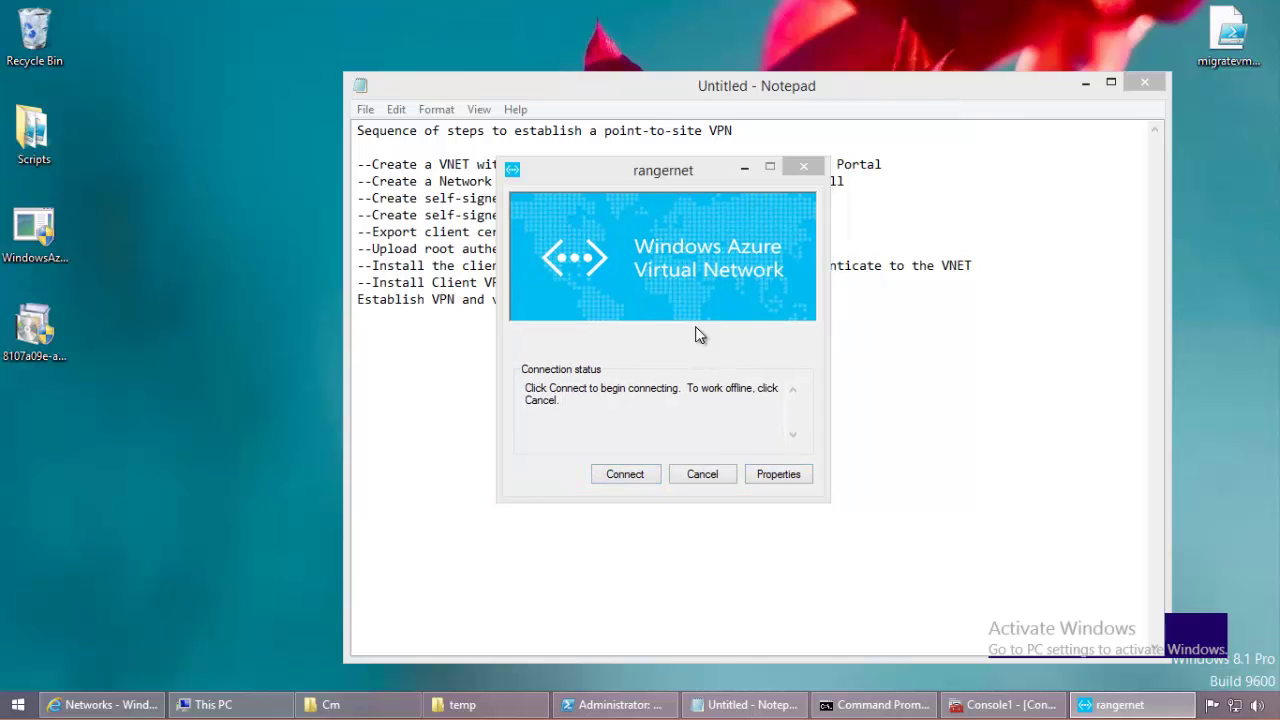
{"action": "left_click", "coordinate": [592, 217]}
{"action": "left_click", "coordinate": [547, 216]}
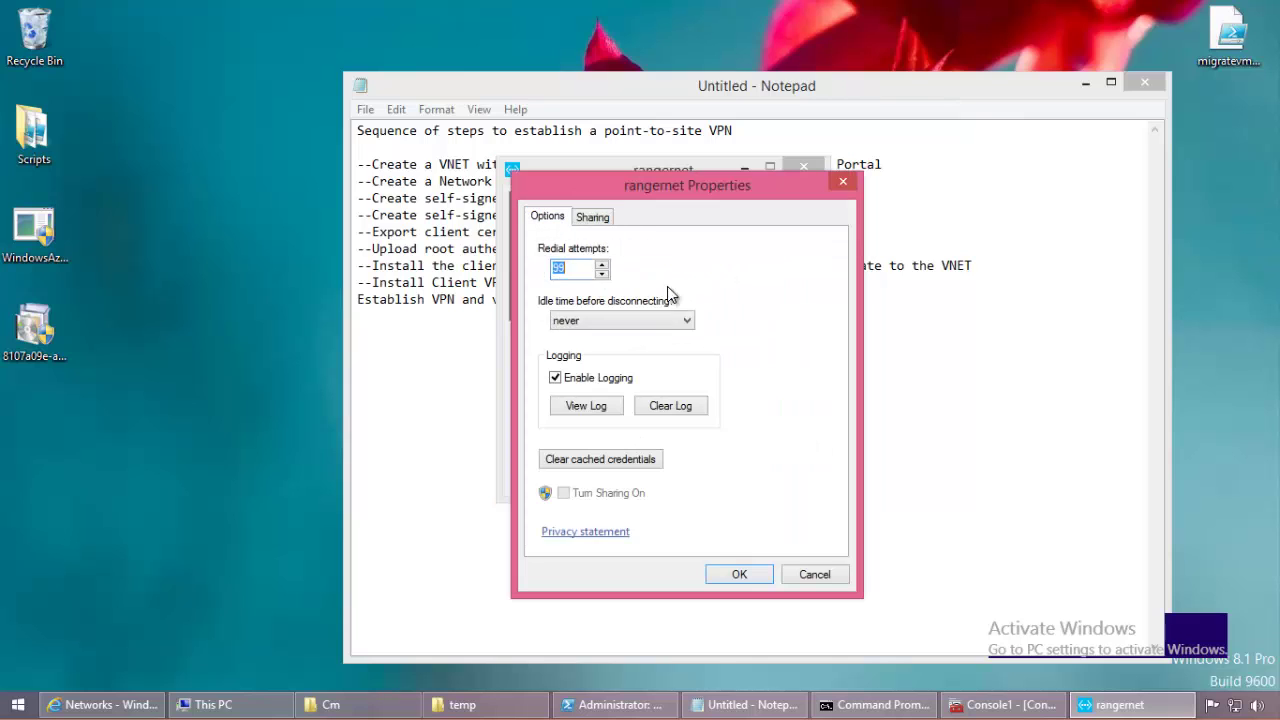
{"action": "left_click", "coordinate": [822, 577]}
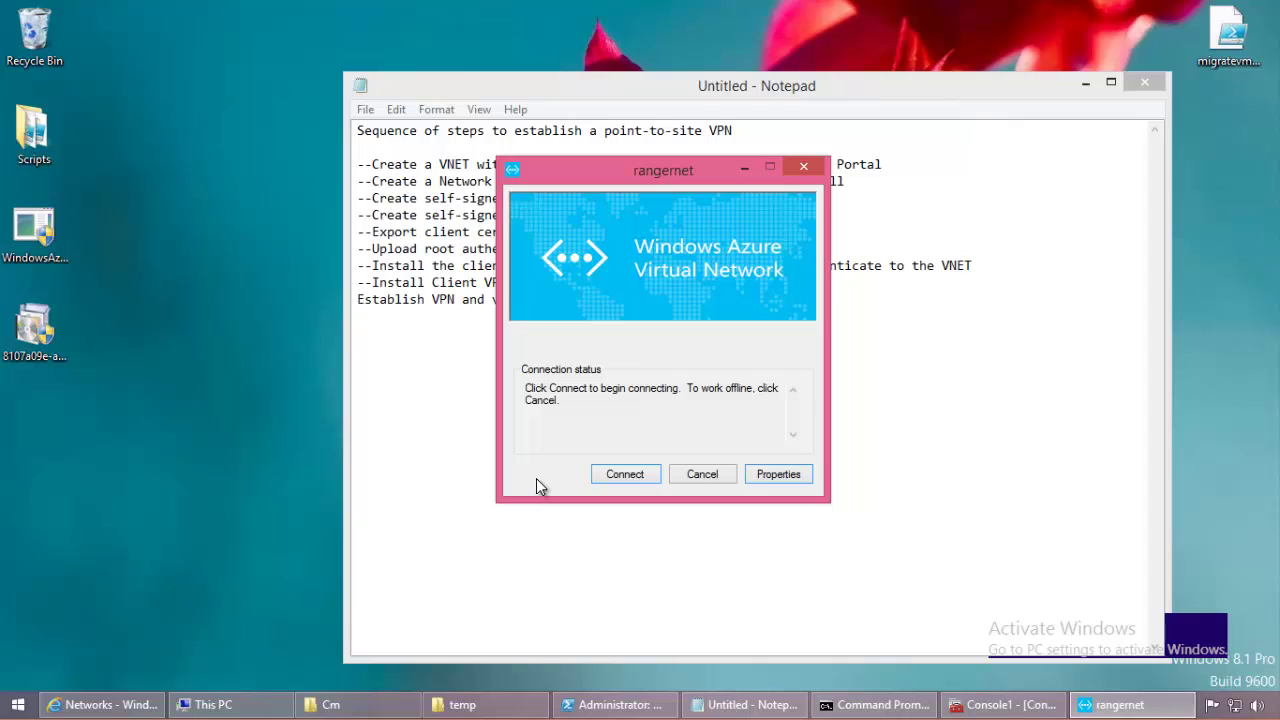
{"action": "left_click", "coordinate": [637, 482]}
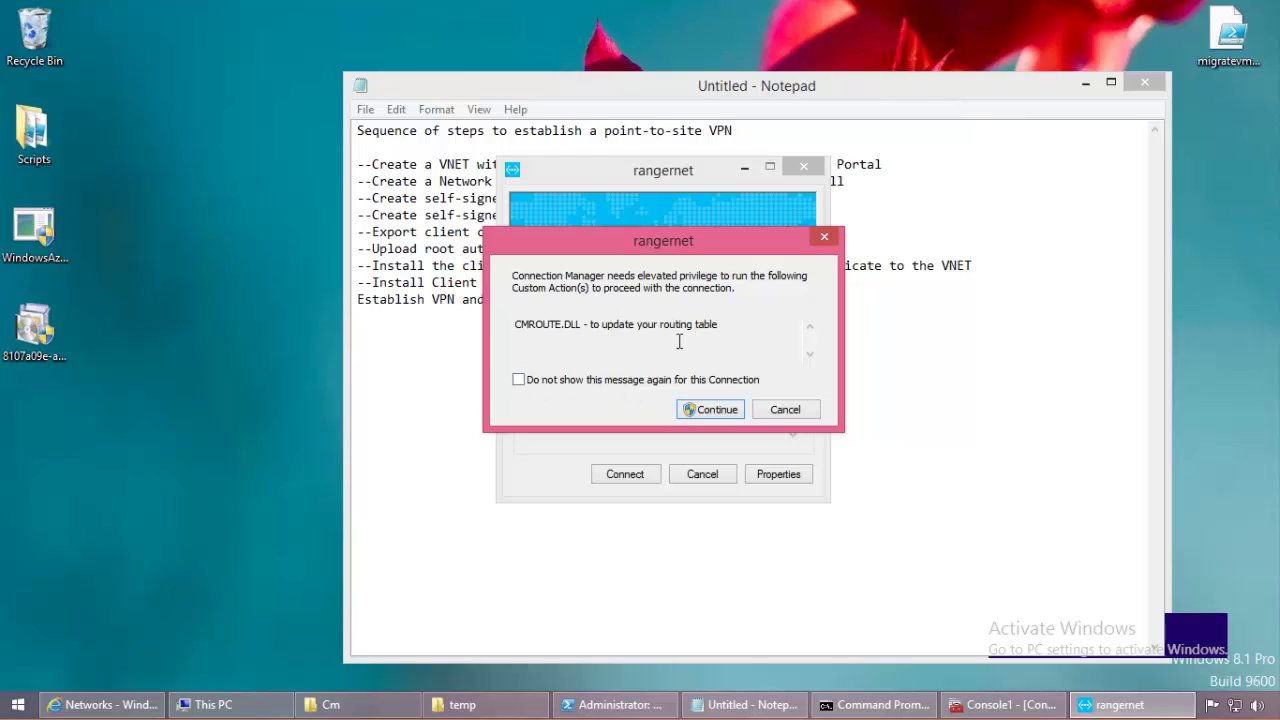
{"action": "left_click", "coordinate": [711, 409]}
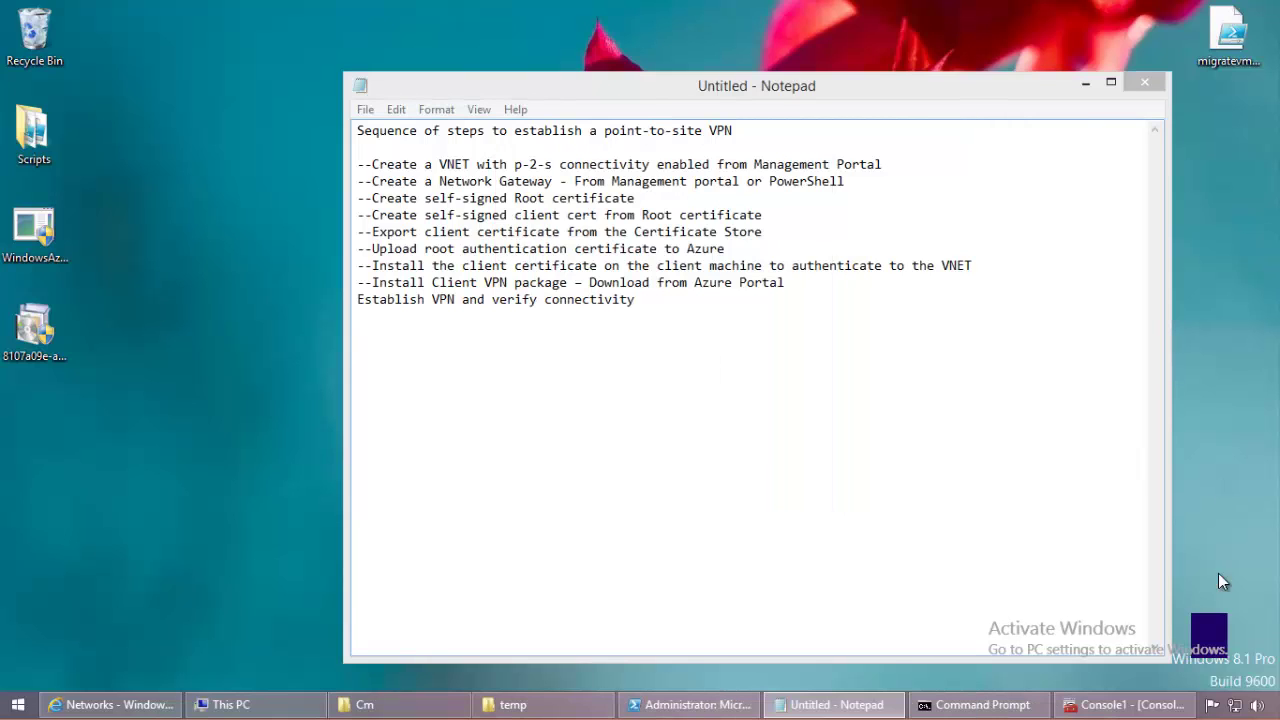
Step: Confirm rangernet shows Connected, then open the rangernet network in the Azure portal
{"action": "left_click", "coordinate": [1235, 705]}
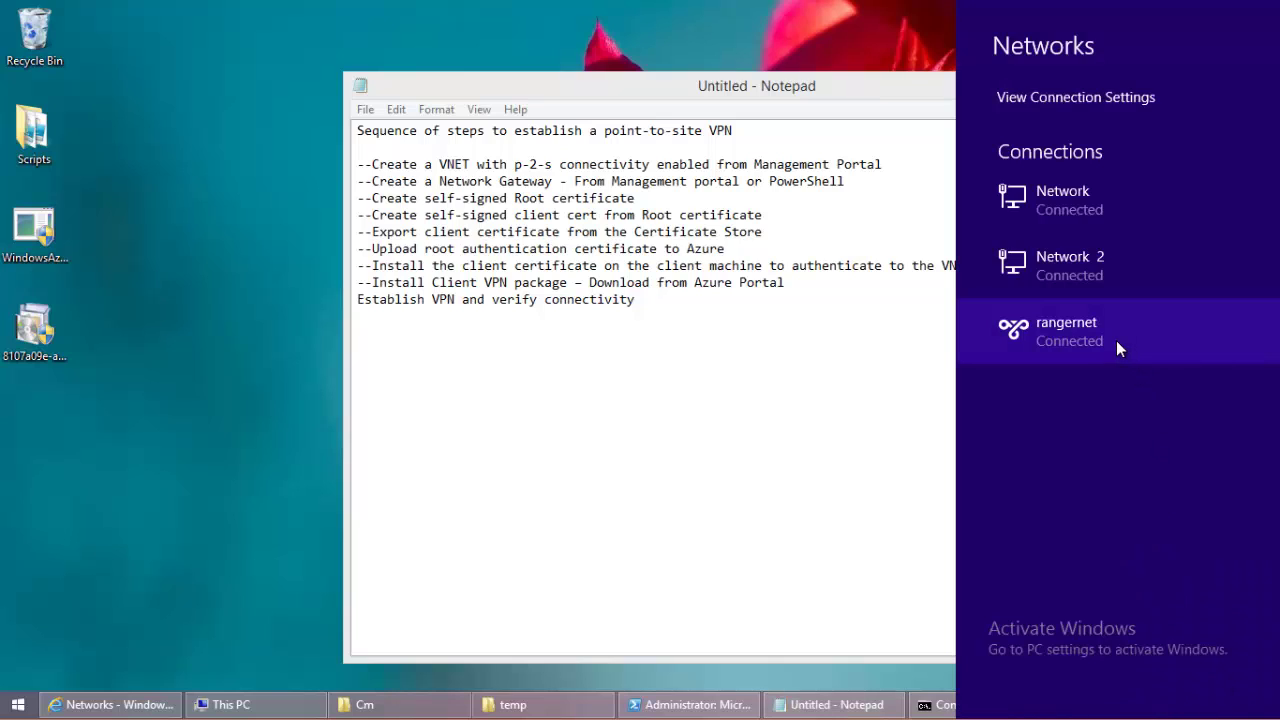
{"action": "left_click", "coordinate": [578, 527]}
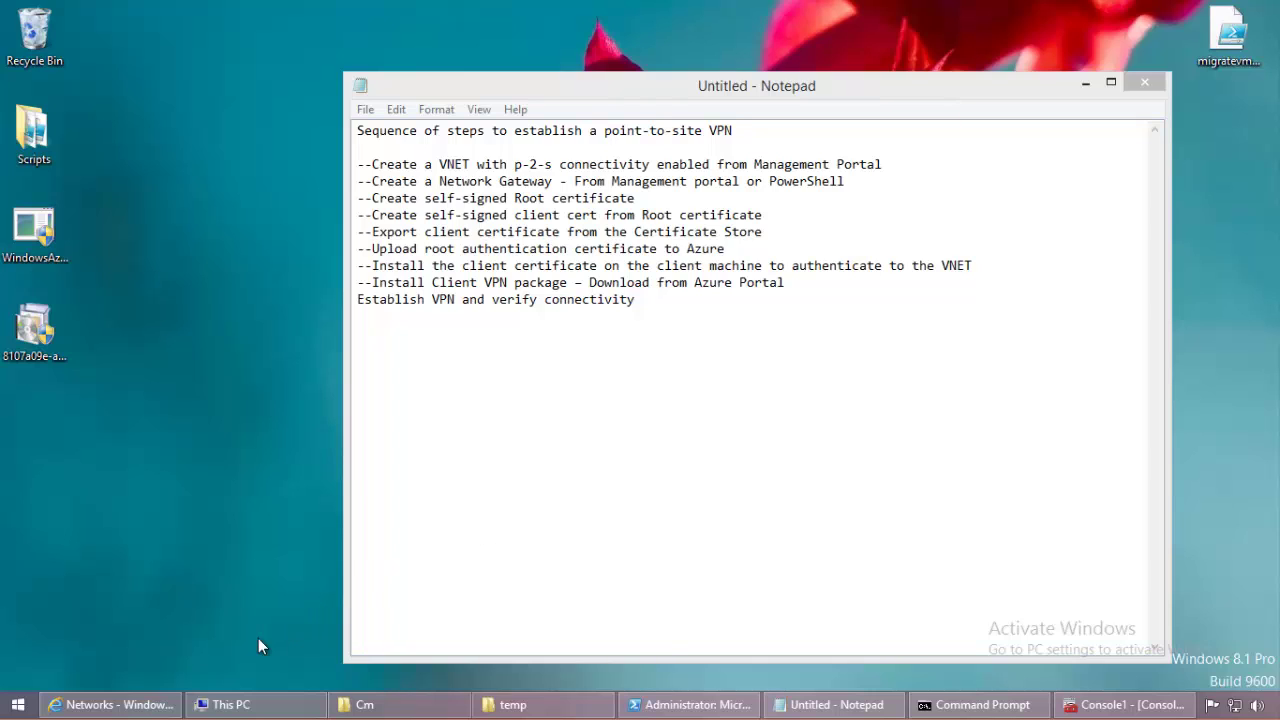
{"action": "left_click", "coordinate": [150, 706]}
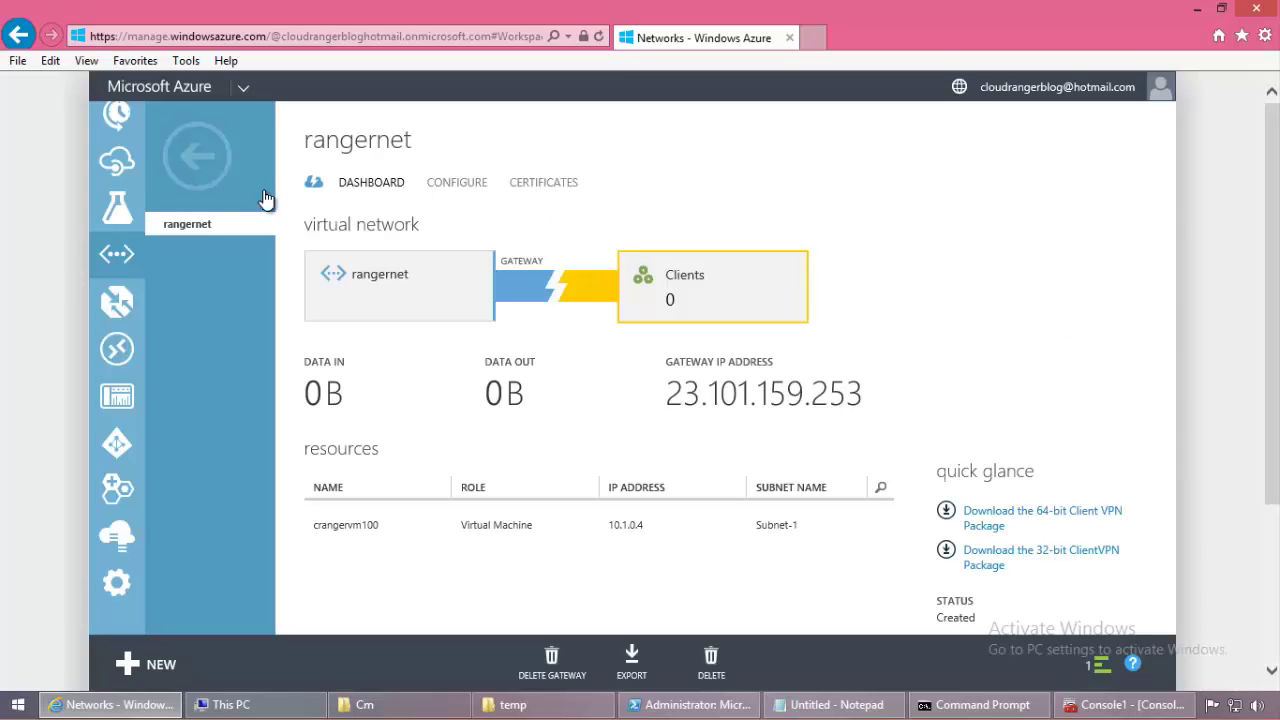
{"action": "left_click", "coordinate": [168, 153]}
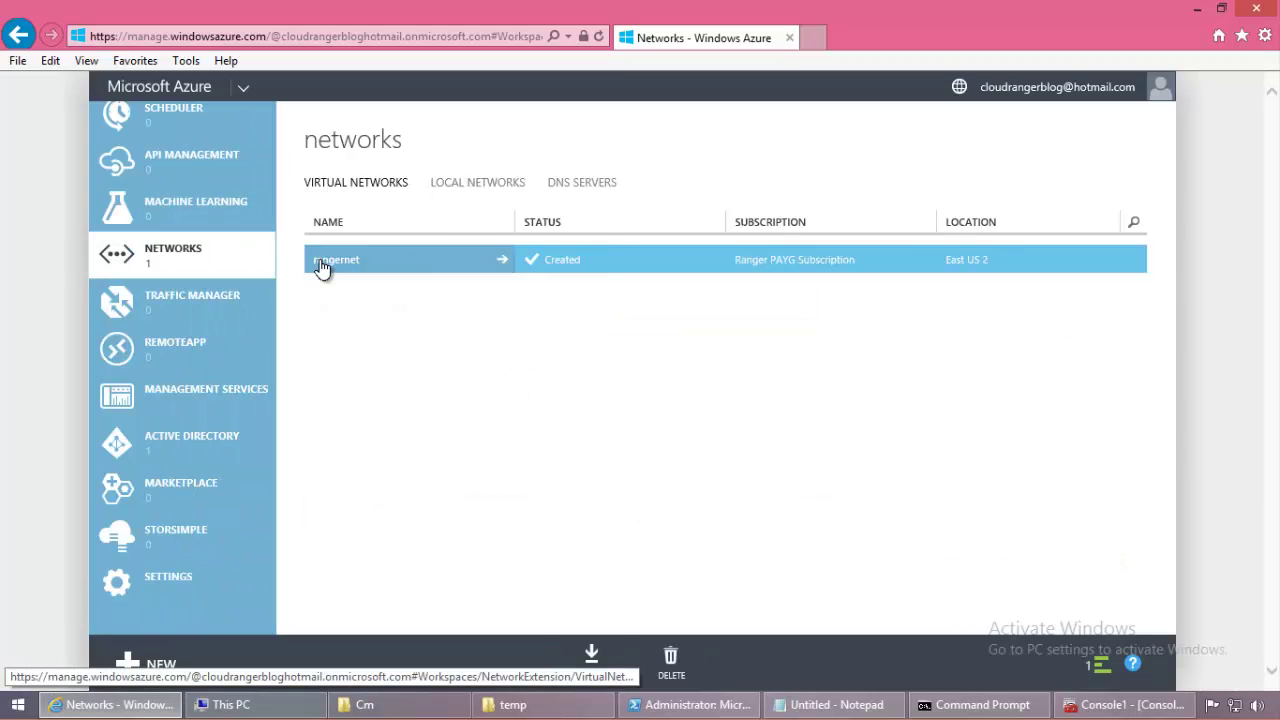
{"action": "left_click", "coordinate": [401, 273]}
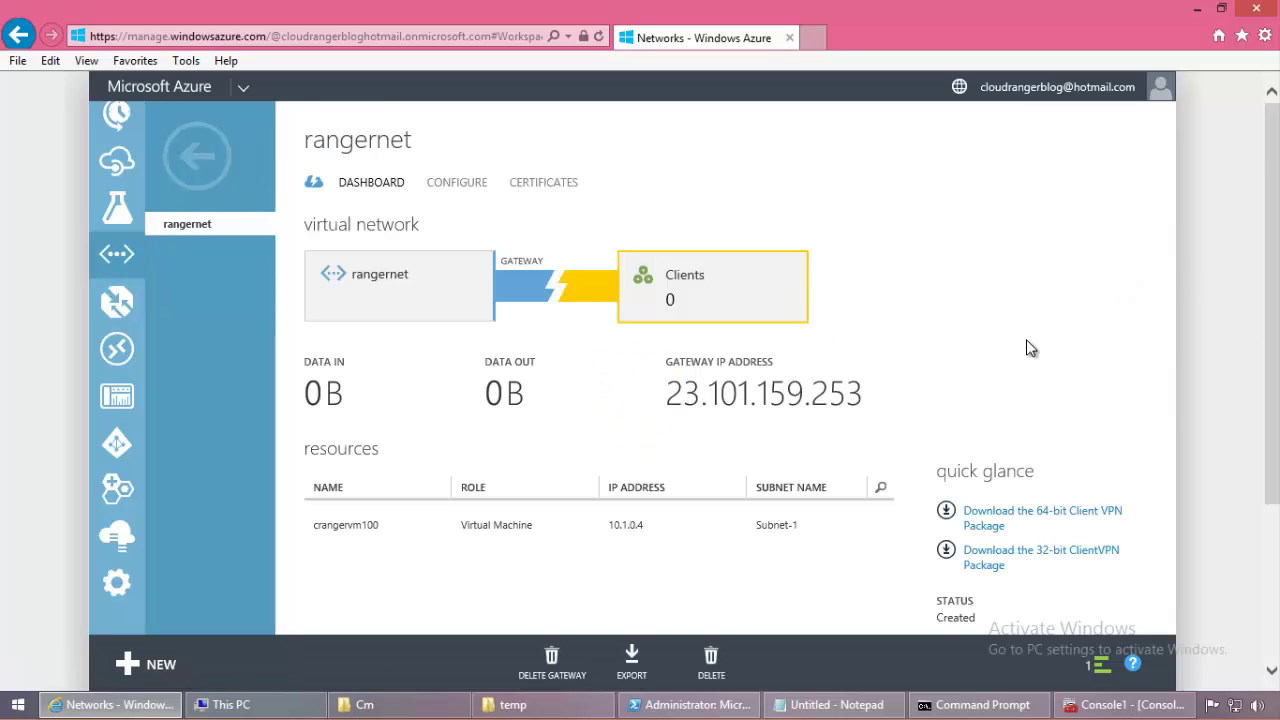
Step: Scroll the rangernet configuration to the point-to-site address space 10.0.0.0/29
{"action": "scroll", "coordinate": [1031, 347], "scroll_direction": "down", "scroll_amount": 2}
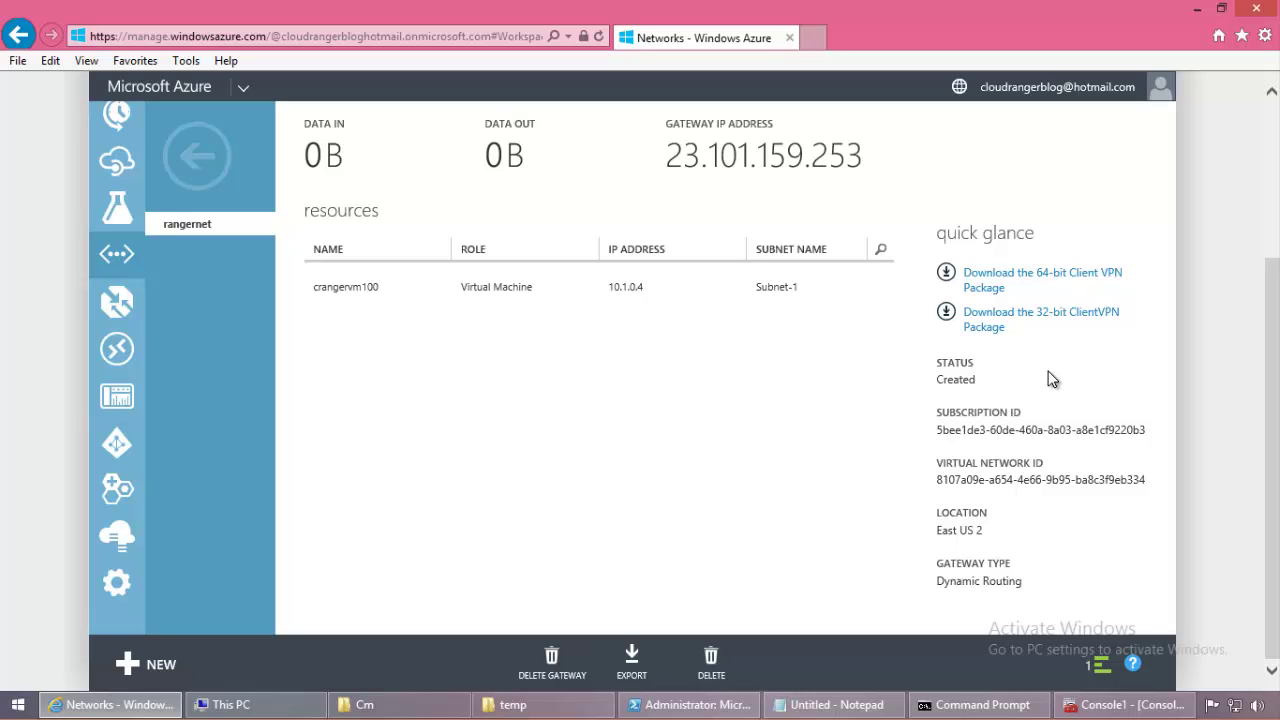
{"action": "scroll", "coordinate": [1052, 378], "scroll_direction": "up", "scroll_amount": 2}
{"action": "scroll", "coordinate": [1050, 376], "scroll_direction": "down", "scroll_amount": 2}
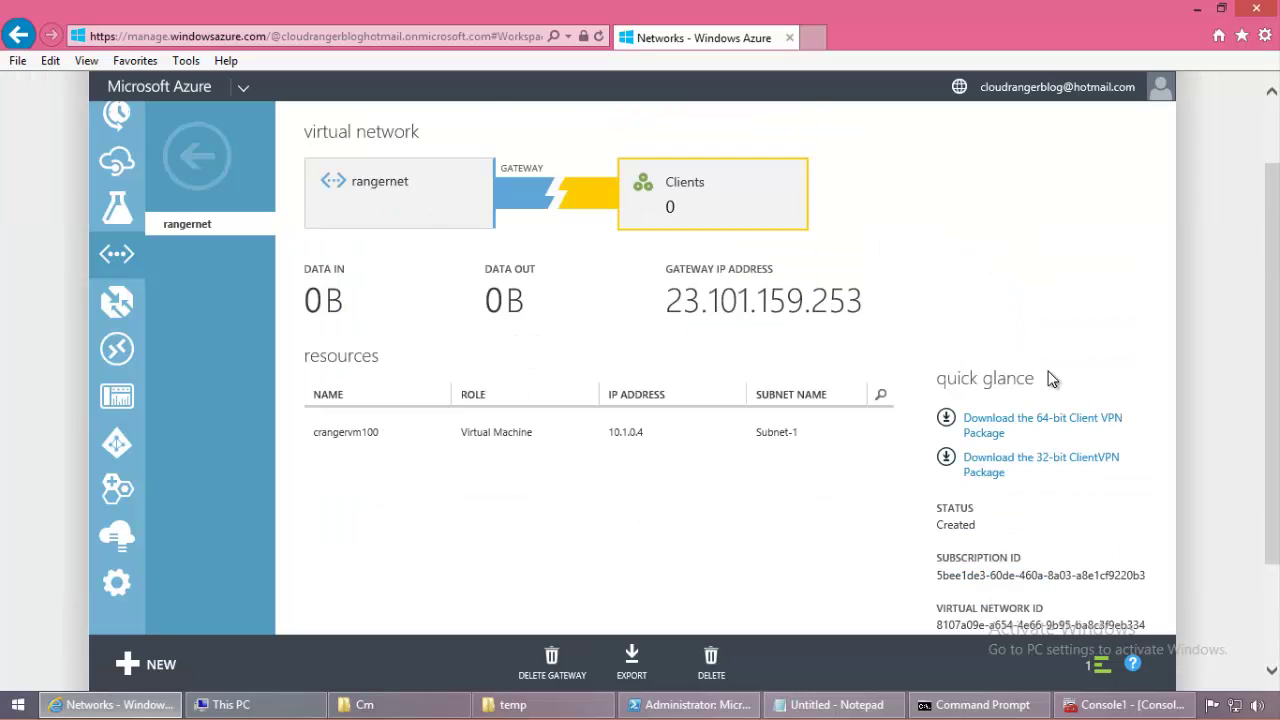
{"action": "scroll", "coordinate": [497, 163], "scroll_direction": "up", "scroll_amount": 2}
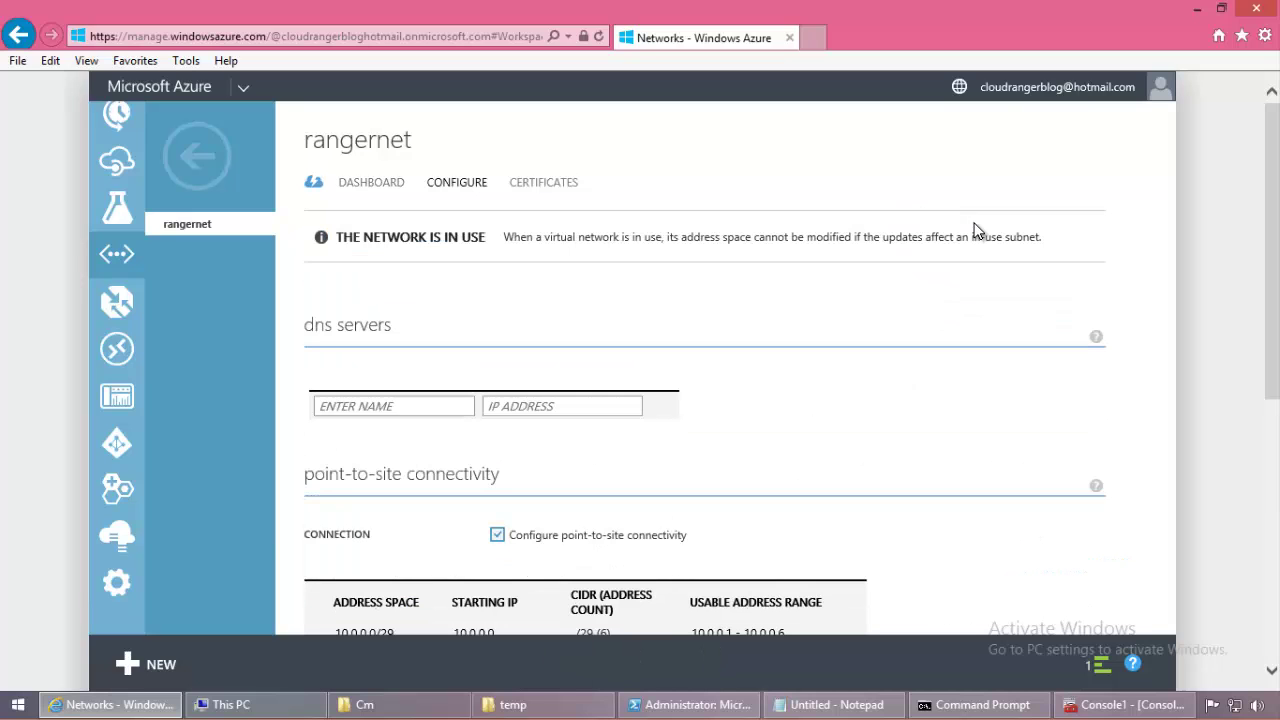
{"action": "scroll", "coordinate": [958, 363], "scroll_direction": "down", "scroll_amount": 2}
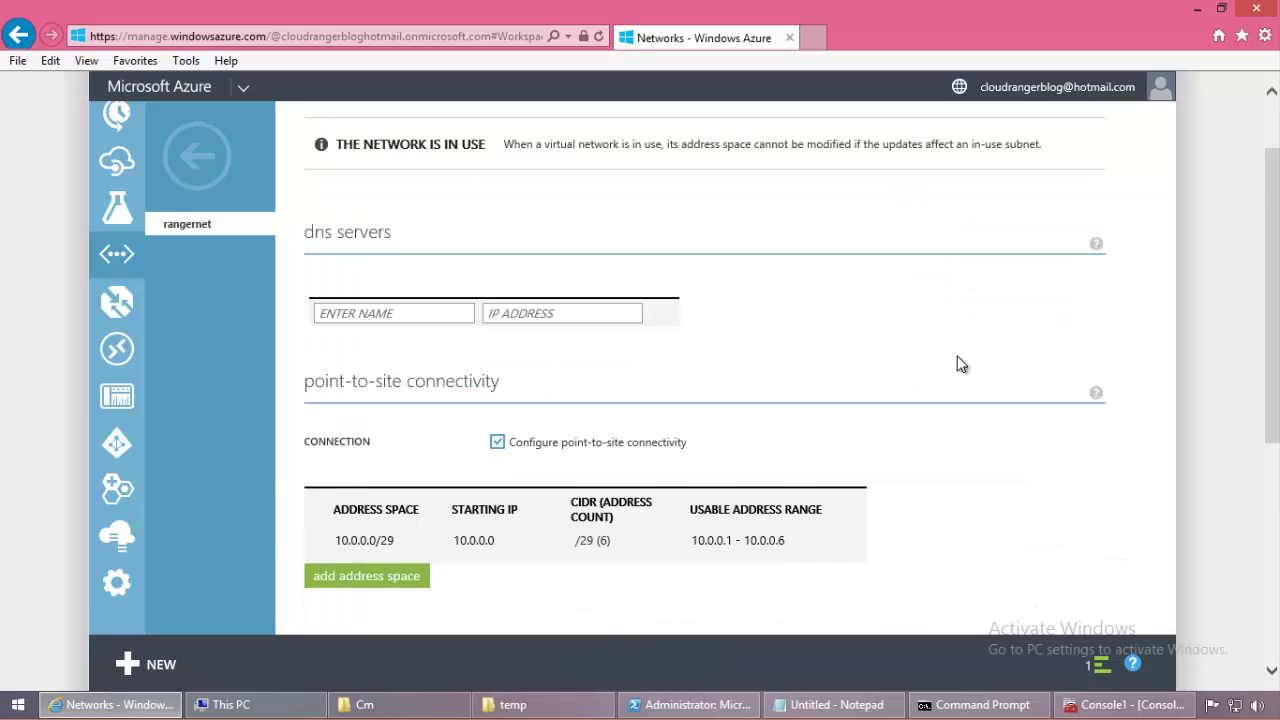
{"action": "scroll", "coordinate": [958, 363], "scroll_direction": "down", "scroll_amount": 4}
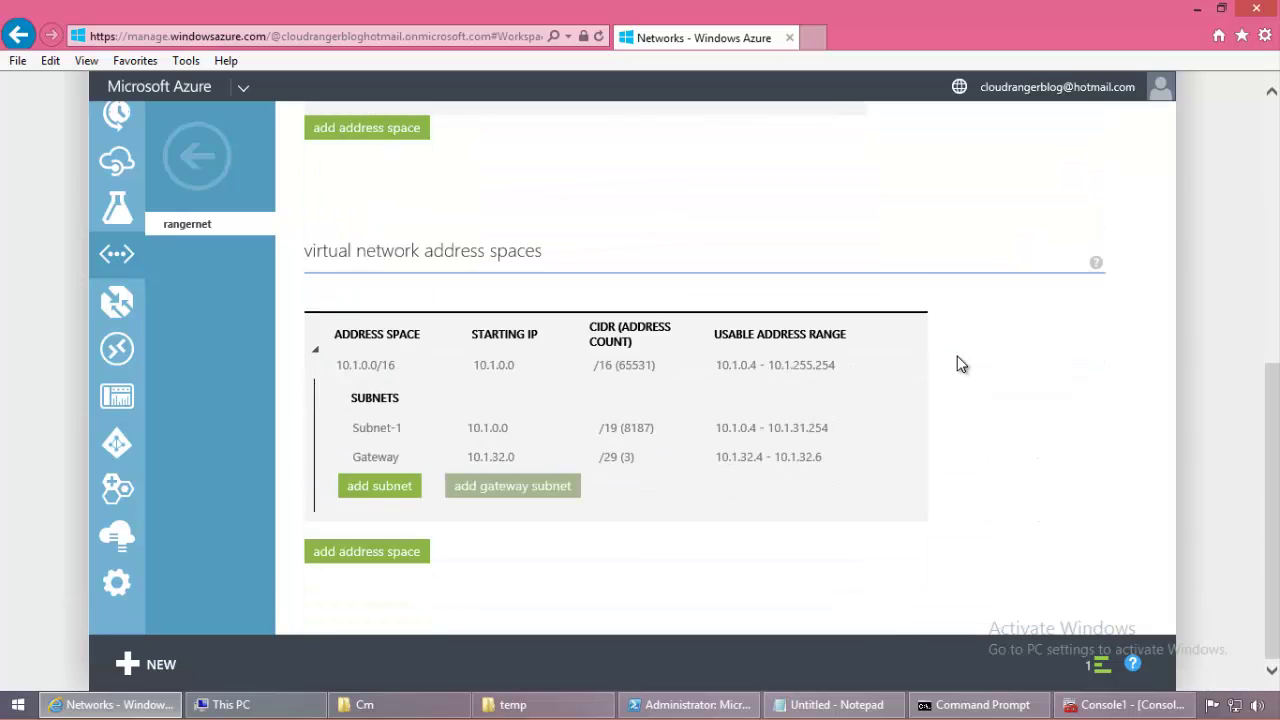
{"action": "scroll", "coordinate": [958, 363], "scroll_direction": "up", "scroll_amount": 2}
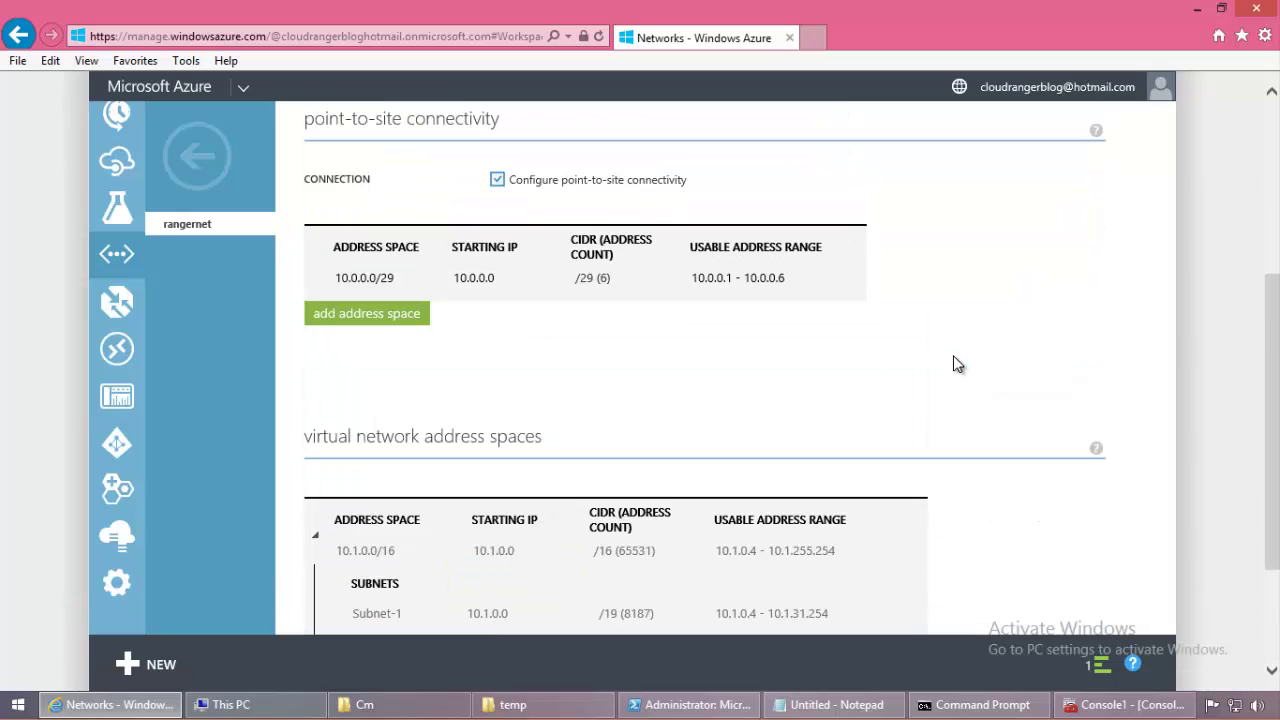
{"action": "mouse_move", "coordinate": [390, 288]}
Step: In Command Prompt, clear the screen and move up to the root of drive C with cd.
{"action": "left_click", "coordinate": [983, 704]}
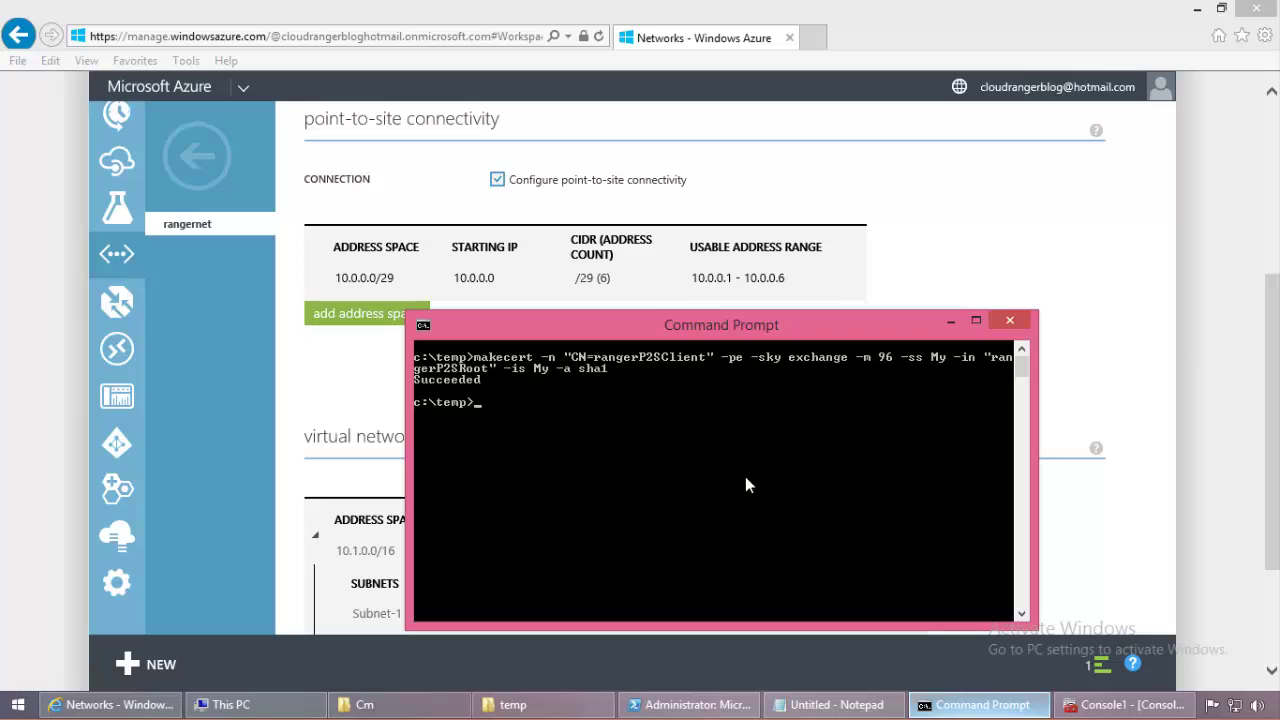
{"action": "type", "text": "cls"}
{"action": "key", "text": "Return"}
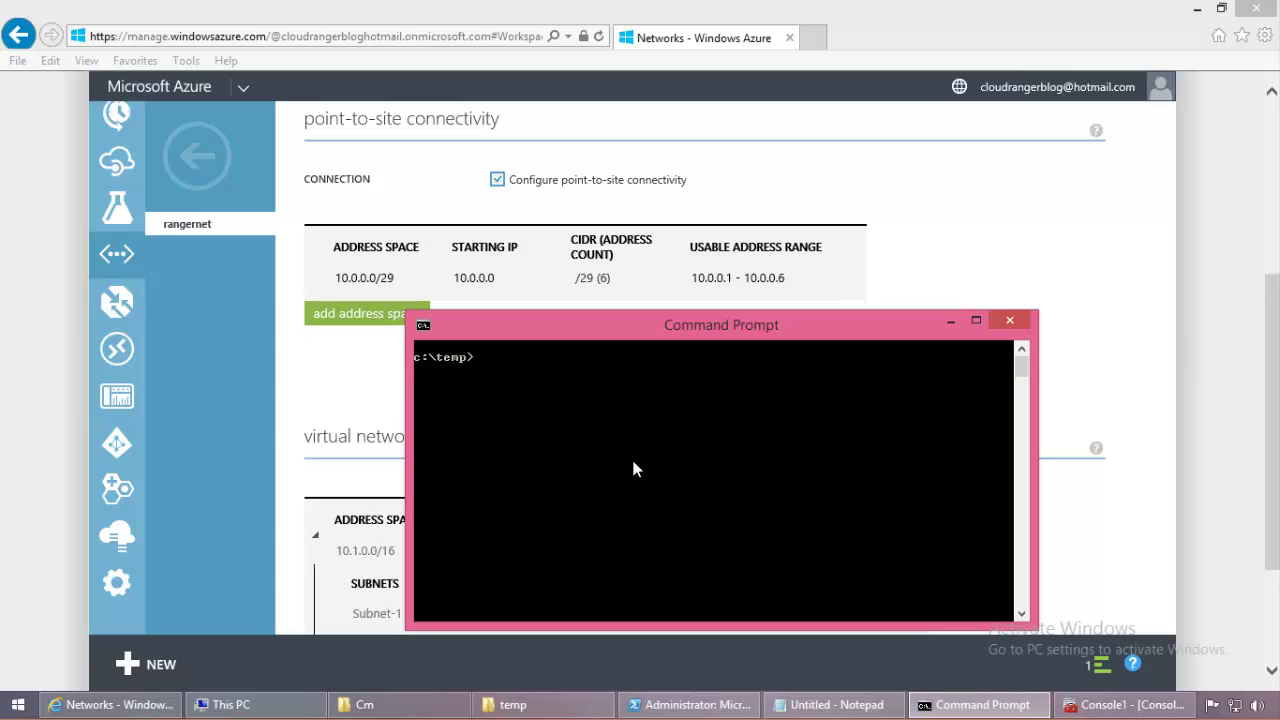
{"action": "type", "text": "cd.."}
{"action": "key", "text": "Return"}
{"action": "type", "text": "cls"}
{"action": "key", "text": "Return"}
Step: Run ipconfig and scroll to the PPP adapter rangernet showing IPv4 address 10.0.0.2
{"action": "type", "text": "ipconfig"}
{"action": "key", "text": "Return"}
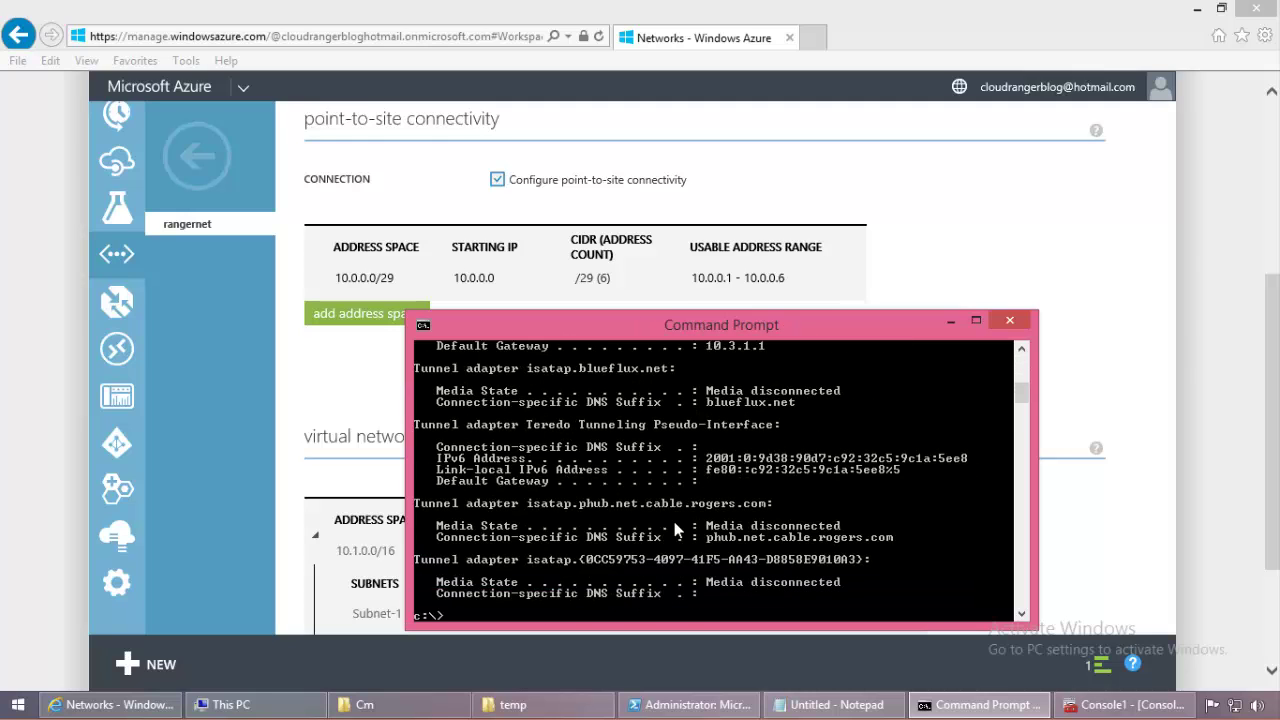
{"action": "scroll", "coordinate": [713, 520], "scroll_direction": "up", "scroll_amount": 2}
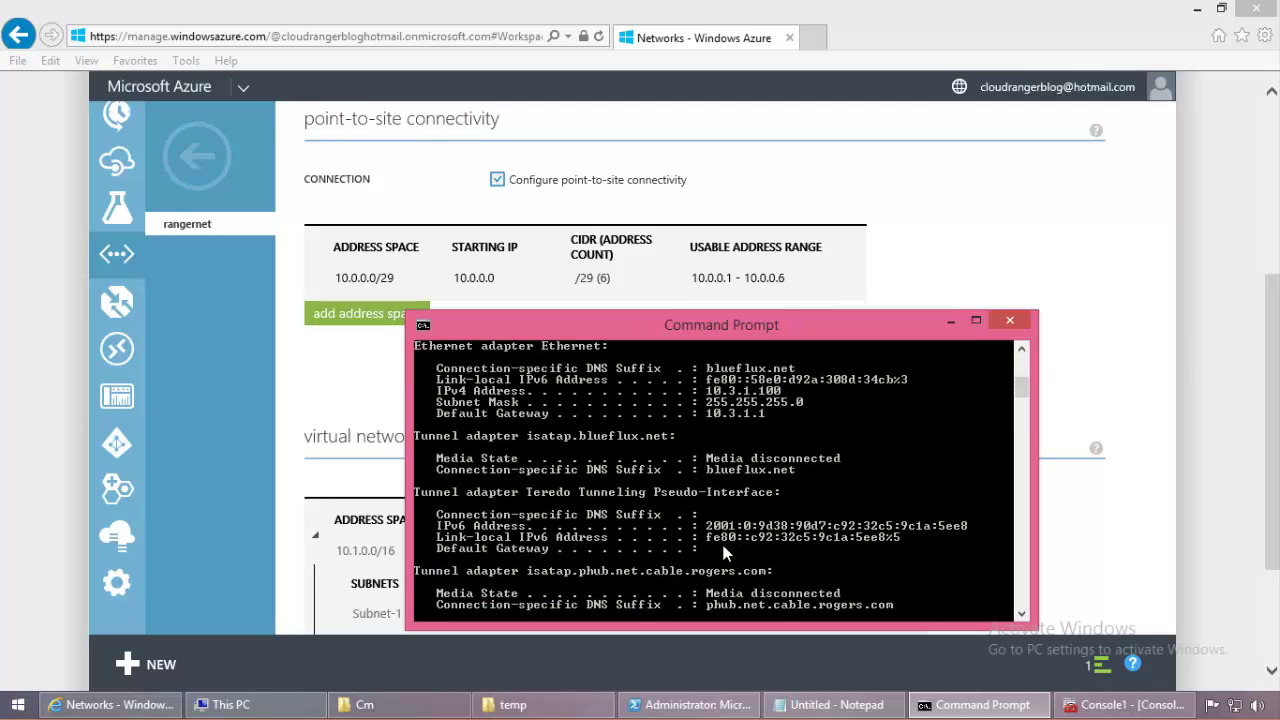
{"action": "scroll", "coordinate": [911, 541], "scroll_direction": "up", "scroll_amount": 6}
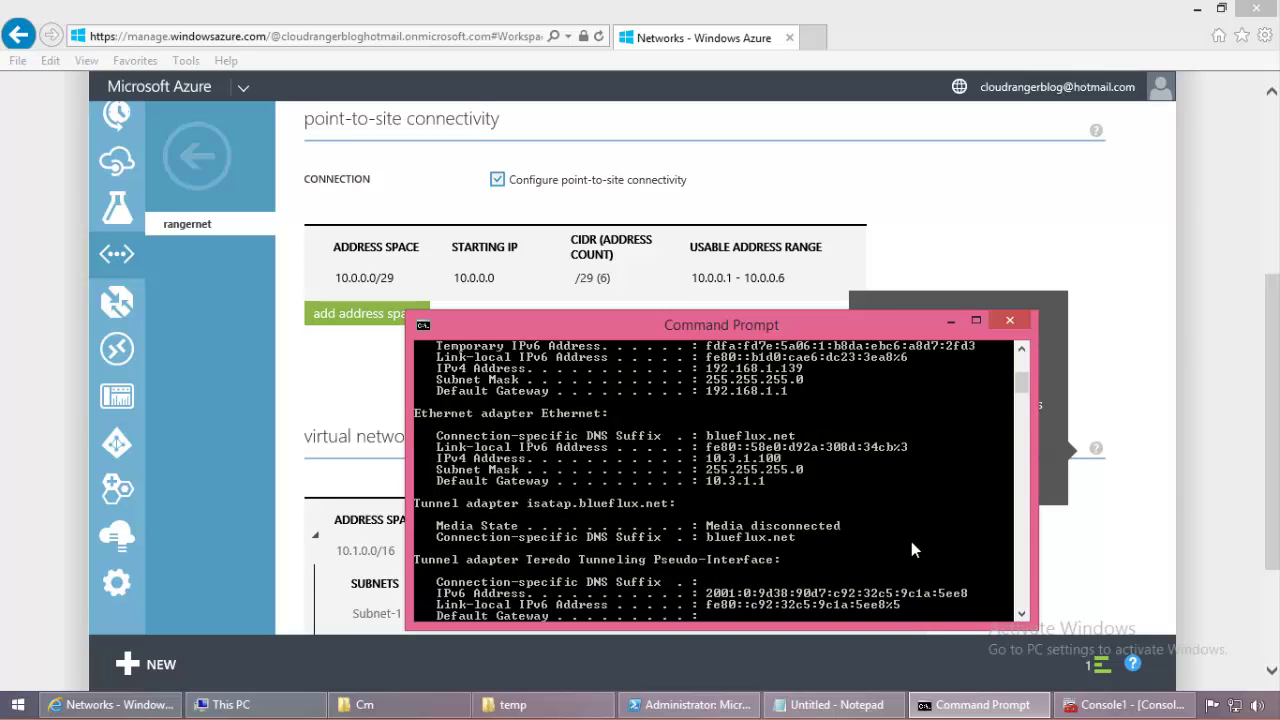
{"action": "scroll", "coordinate": [911, 541], "scroll_direction": "up", "scroll_amount": 2}
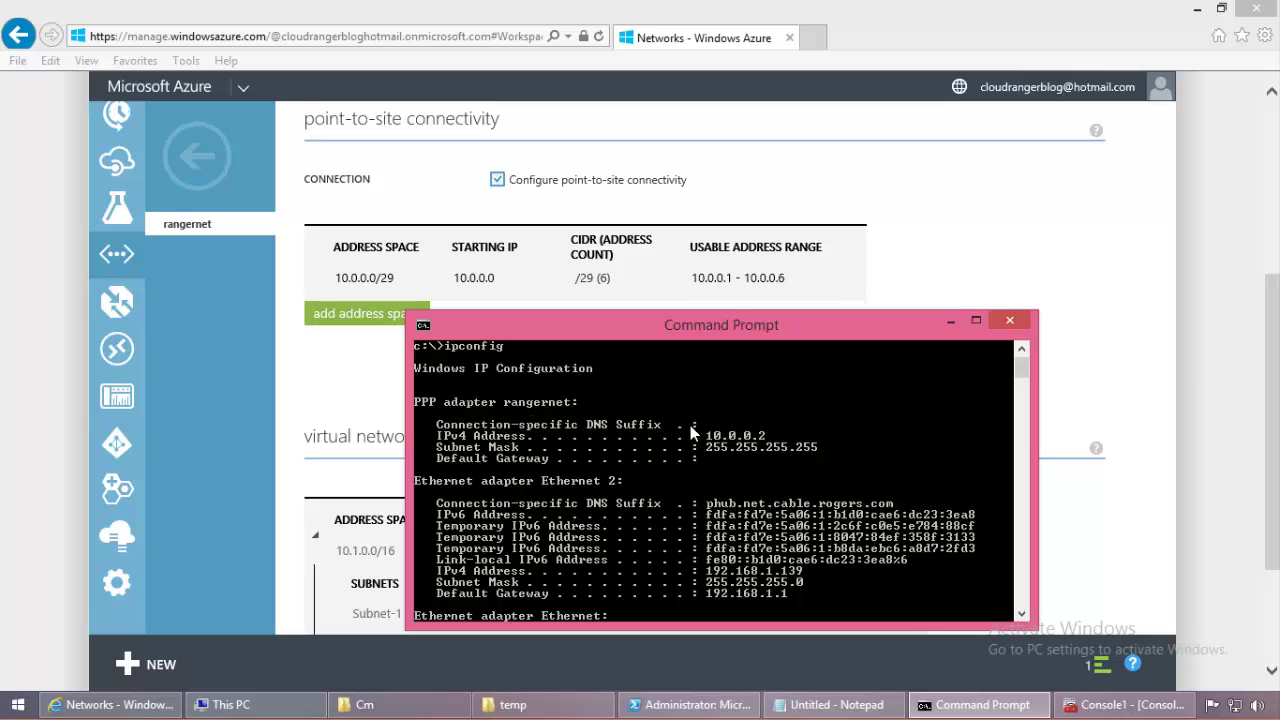
{"action": "left_click_drag", "start_coordinate": [697, 340], "coordinate": [620, 367]}
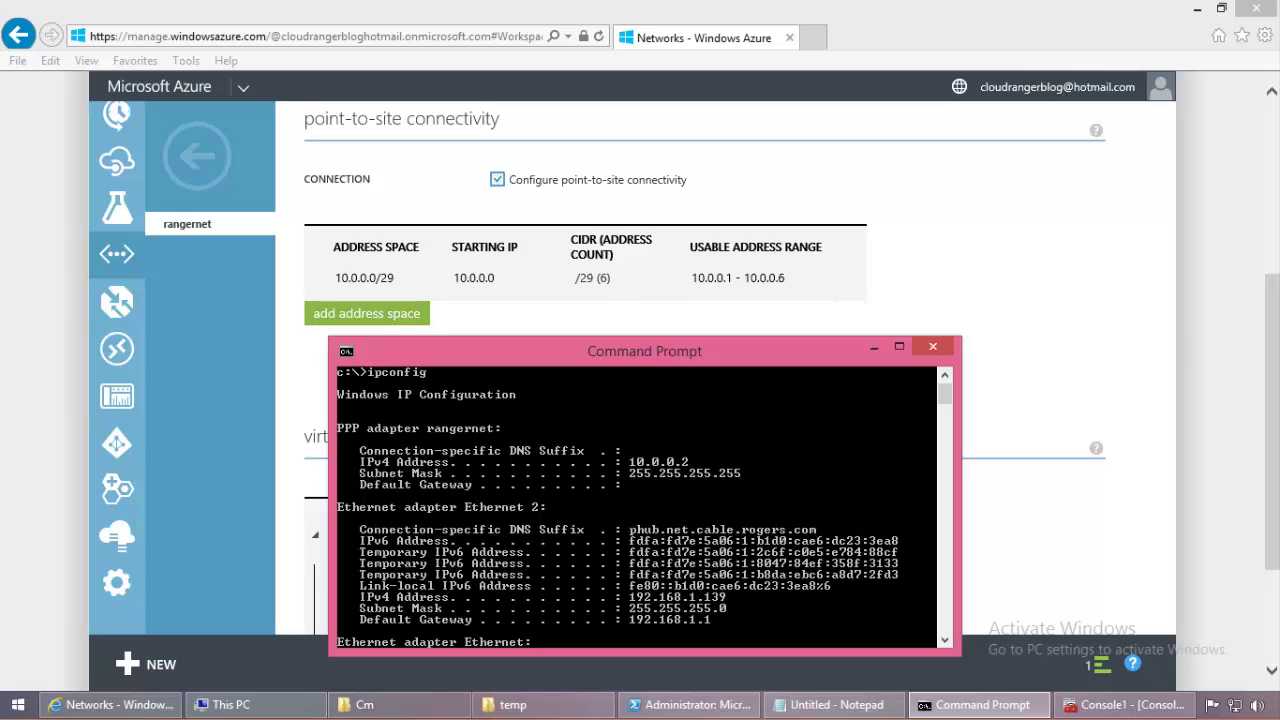
Step: Confirm the ipconfig output shows PPP adapter rangernet at 10.0.0.2, within 10.0.0.0/29
{"action": "mouse_move", "coordinate": [1120, 704]}
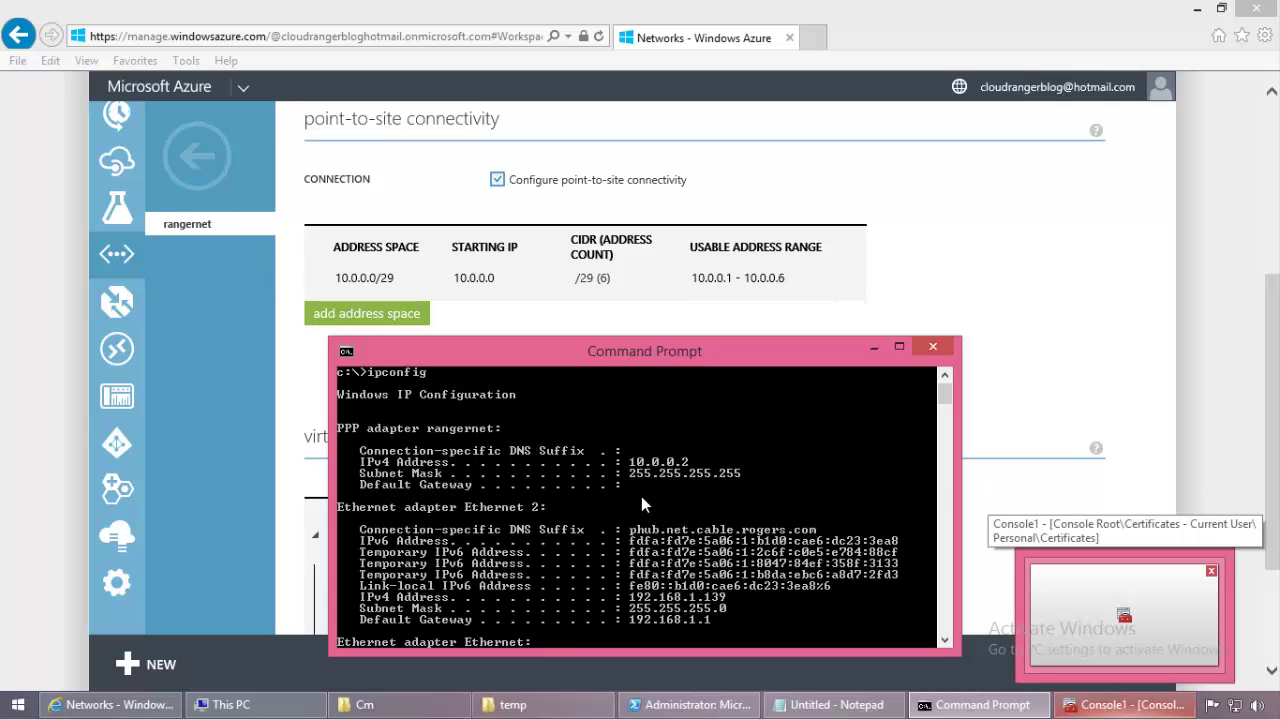
Step: Switch to the Azure portal's Virtual Machines list and locate crangervm100
{"action": "left_click", "coordinate": [221, 158]}
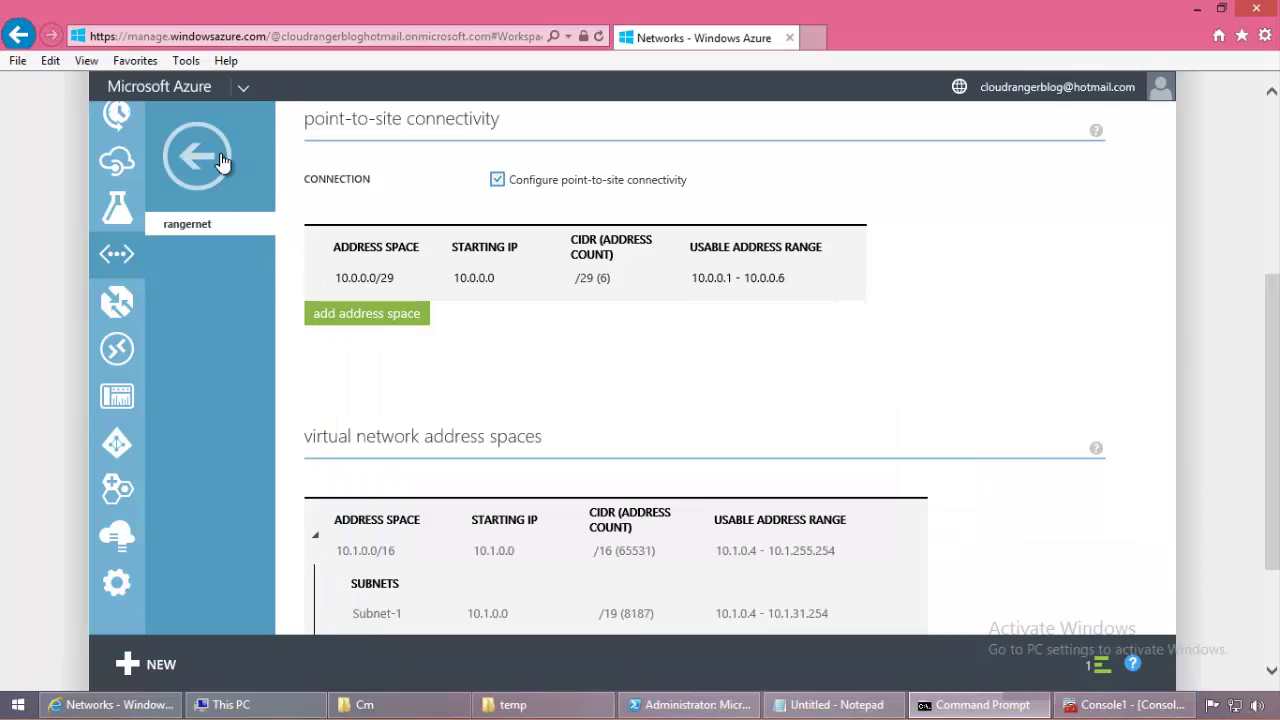
{"action": "left_click", "coordinate": [221, 158]}
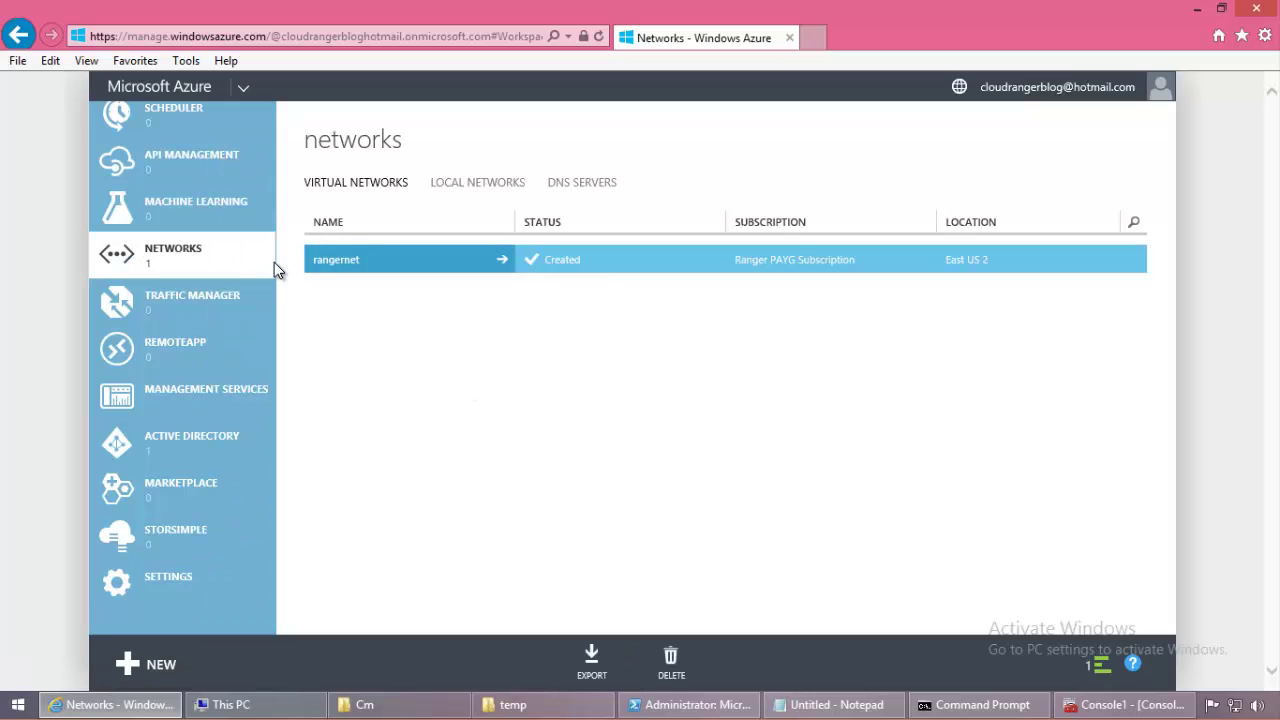
{"action": "scroll", "coordinate": [228, 331], "scroll_direction": "up", "scroll_amount": 8}
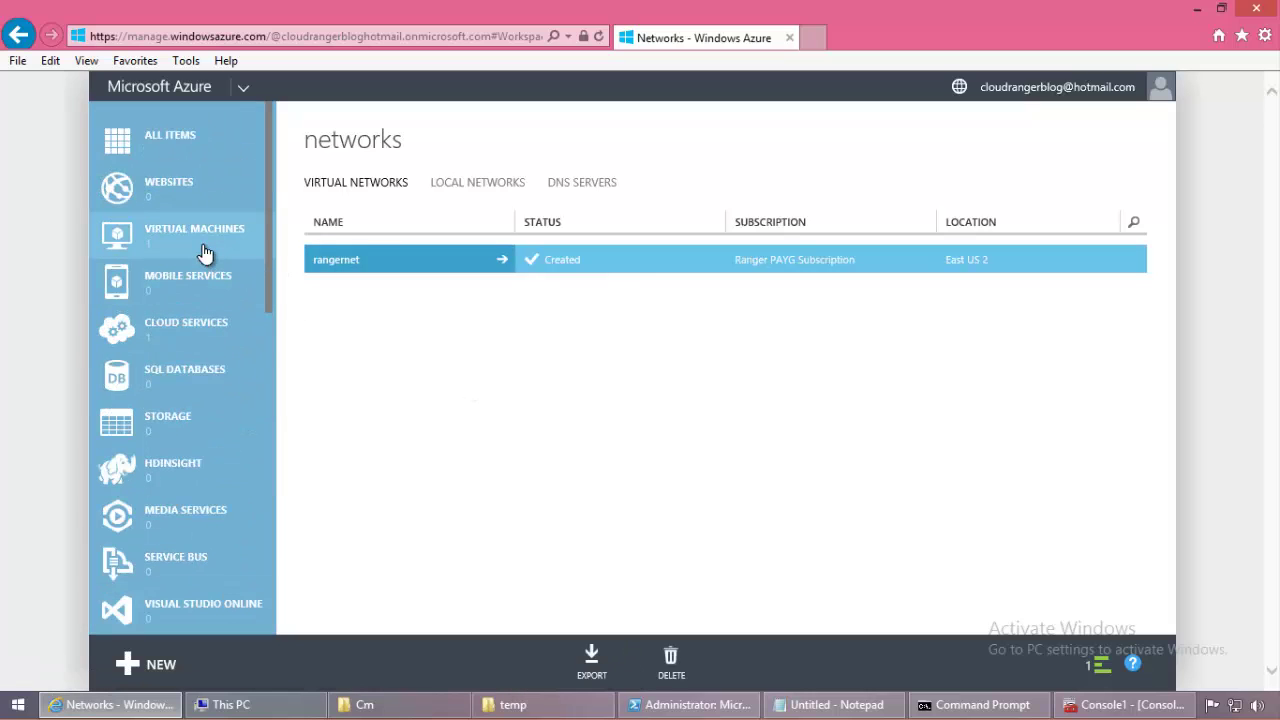
{"action": "left_click", "coordinate": [204, 253]}
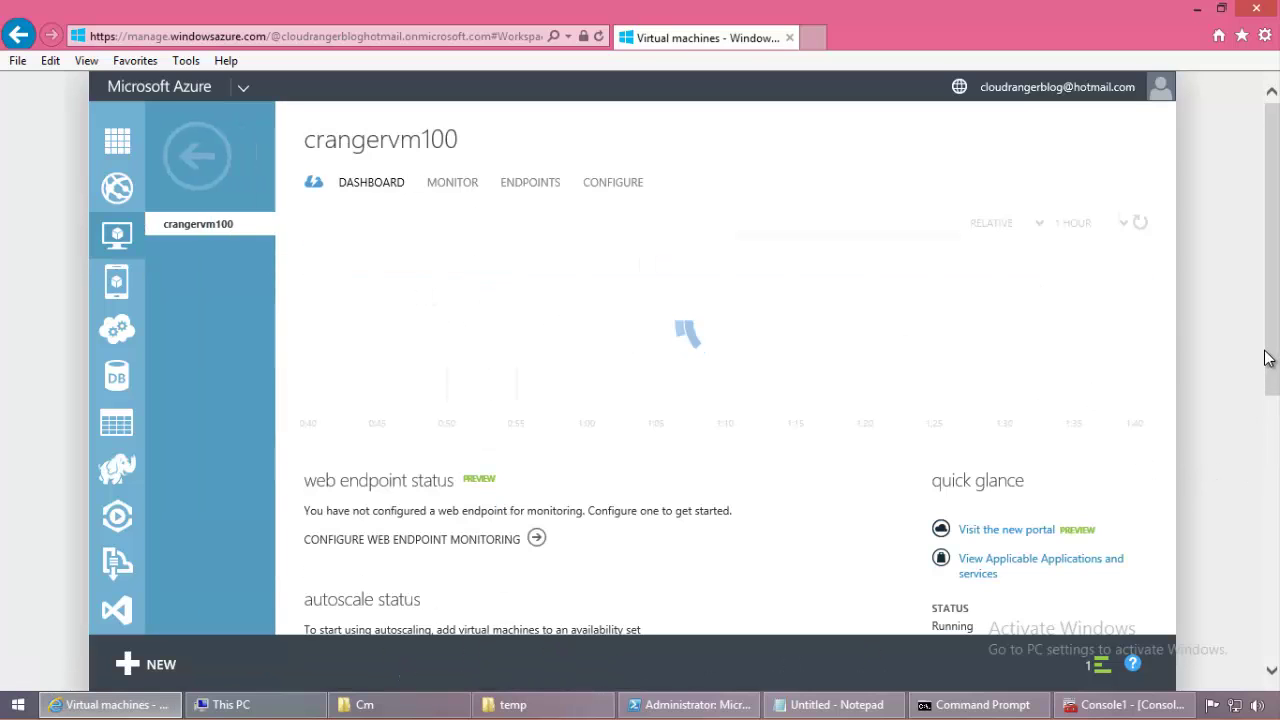
{"action": "left_click", "coordinate": [197, 155]}
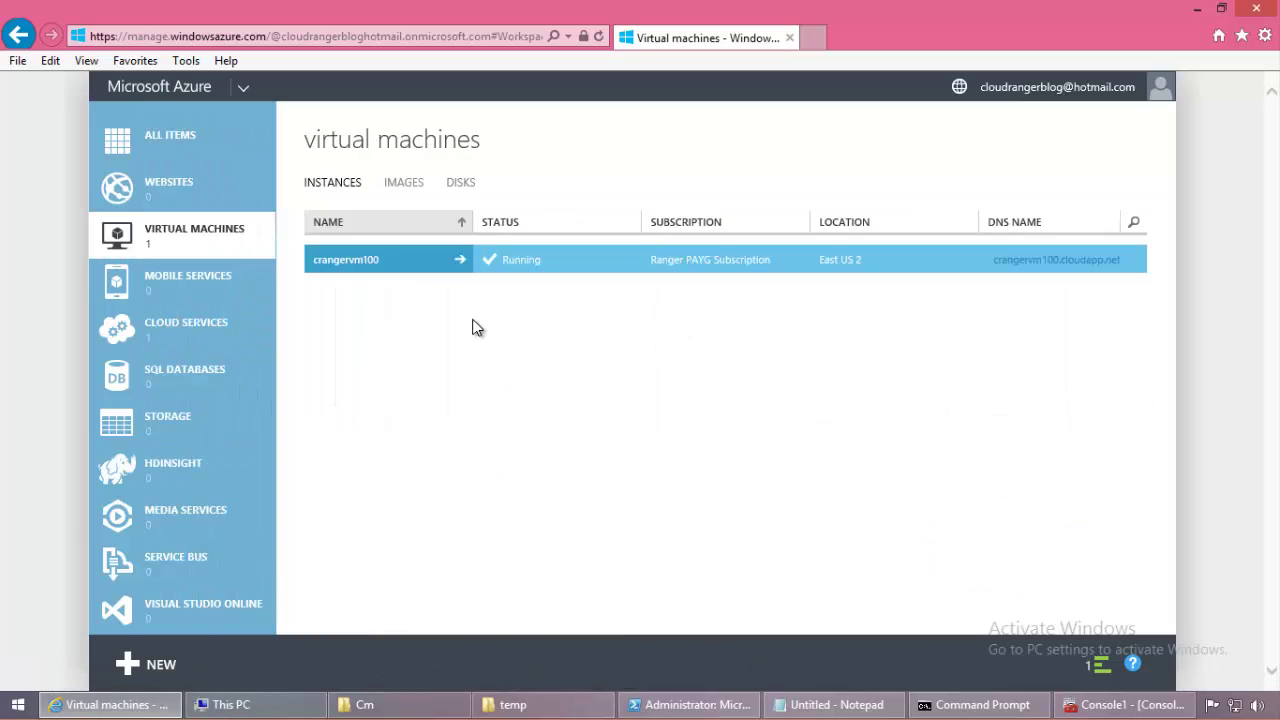
{"action": "left_click", "coordinate": [380, 260]}
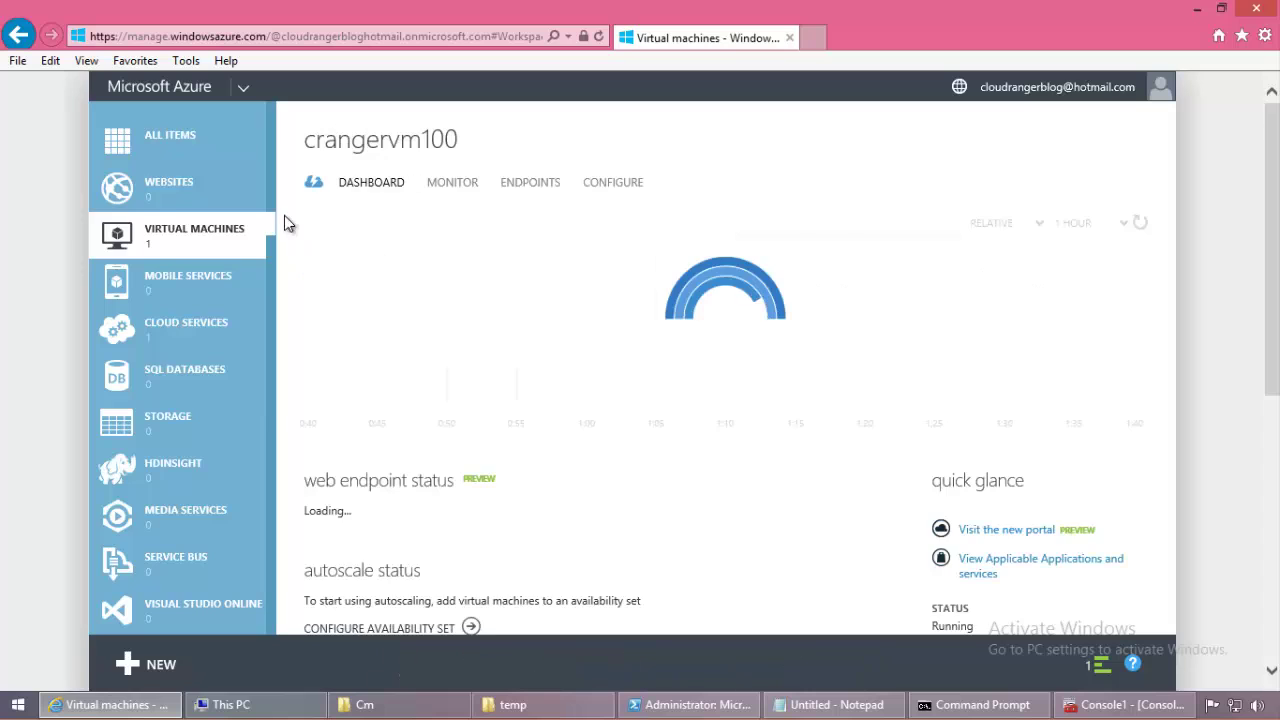
{"action": "left_click", "coordinate": [192, 157]}
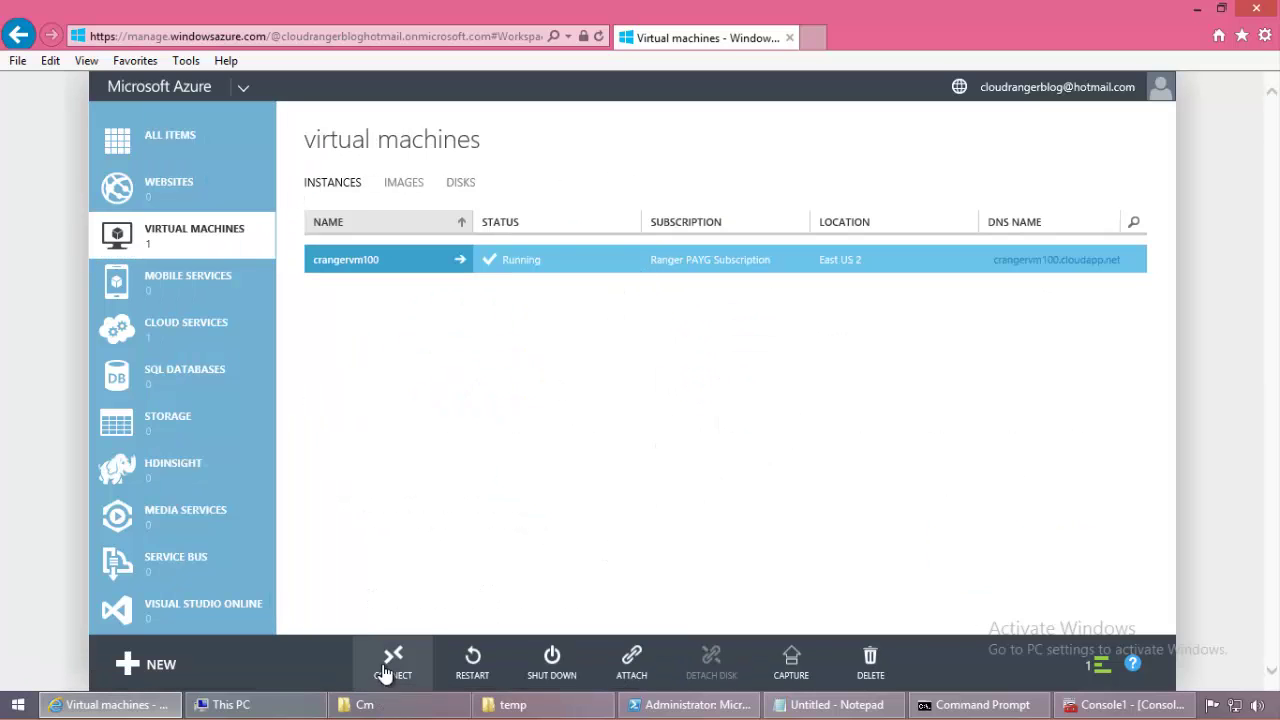
Step: Connect to crangervm100 via its .rdp file, enter the password, and permanently accept the certificate
{"action": "left_click", "coordinate": [391, 664]}
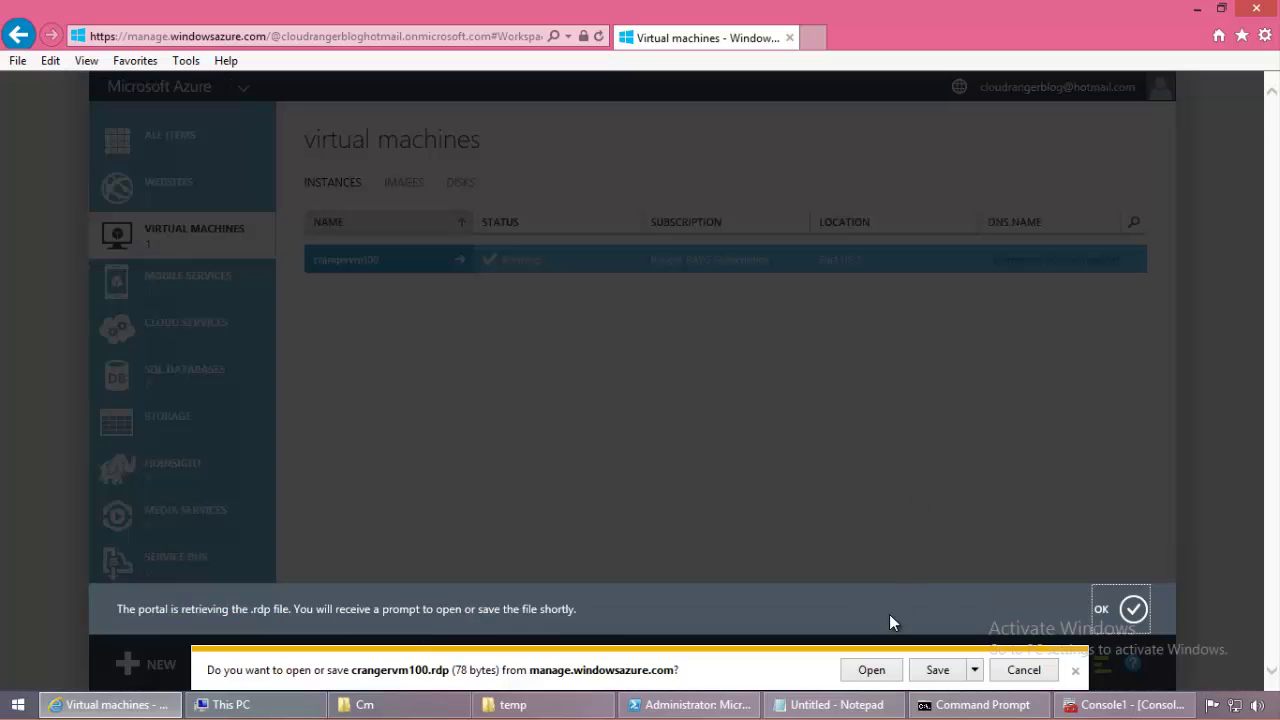
{"action": "left_click", "coordinate": [869, 671]}
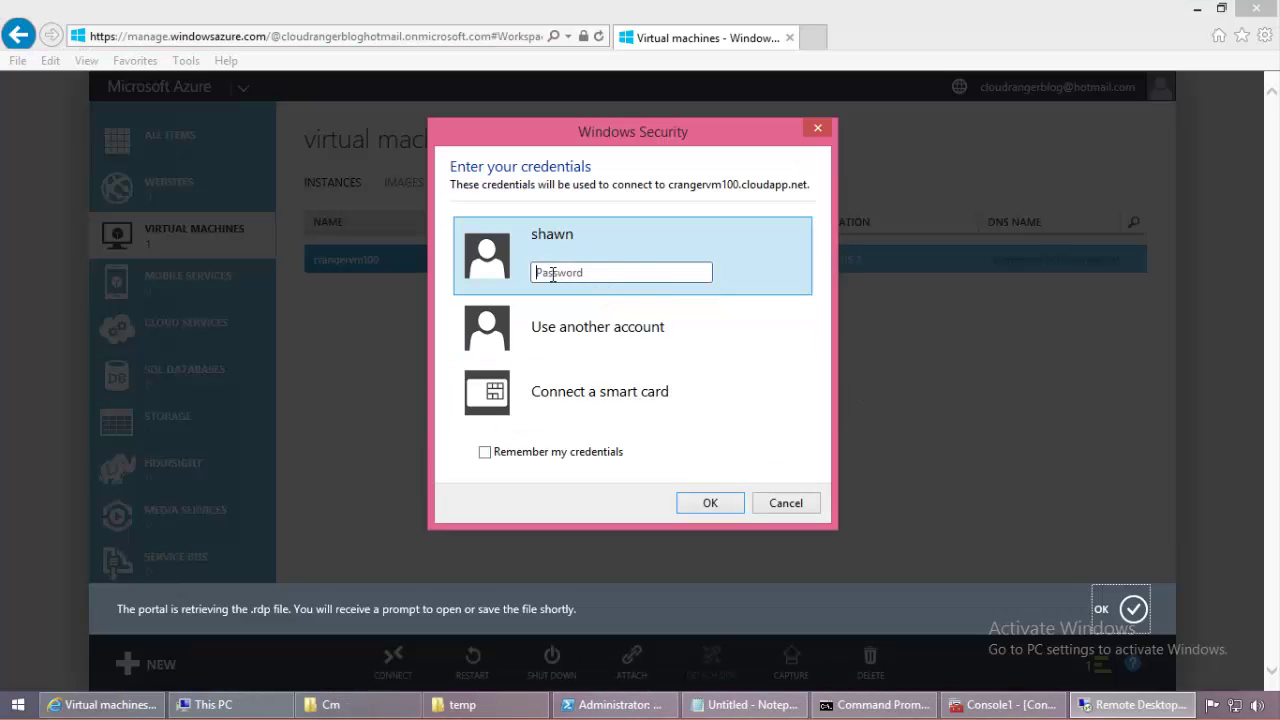
{"action": "type", "text": "*********"}
{"action": "key", "text": "Return"}
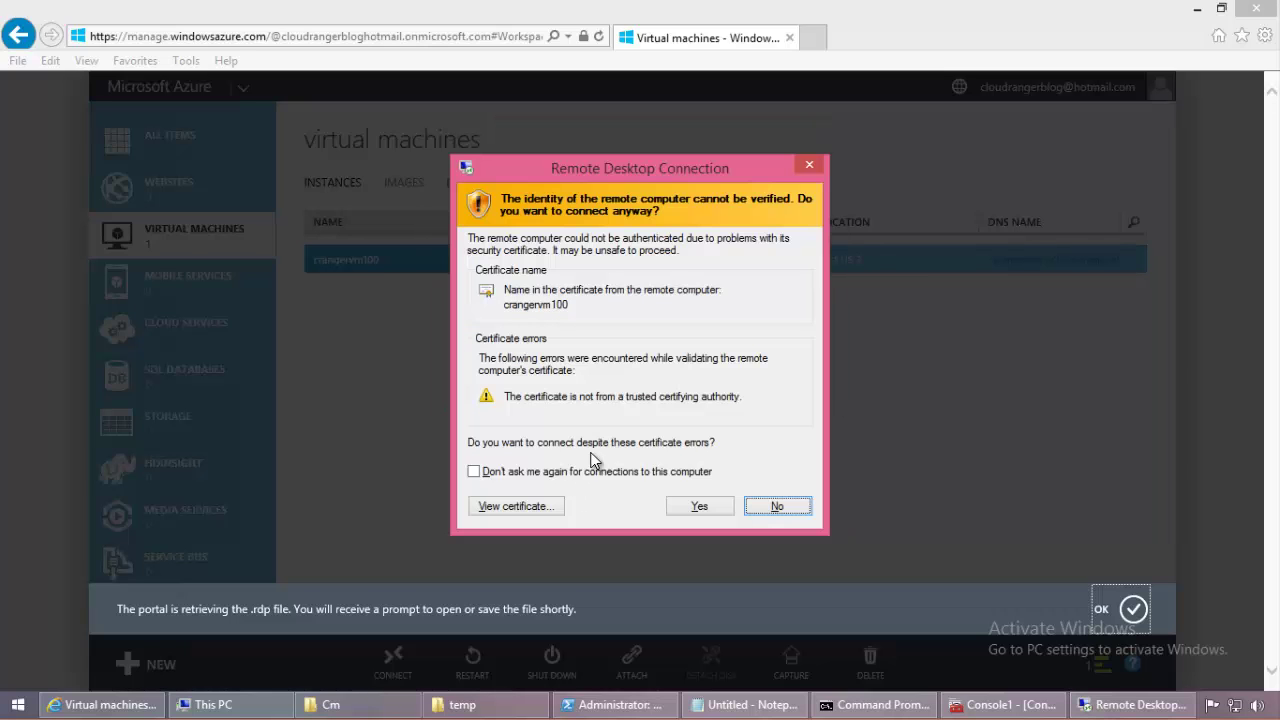
{"action": "left_click", "coordinate": [591, 474]}
{"action": "left_click", "coordinate": [683, 509]}
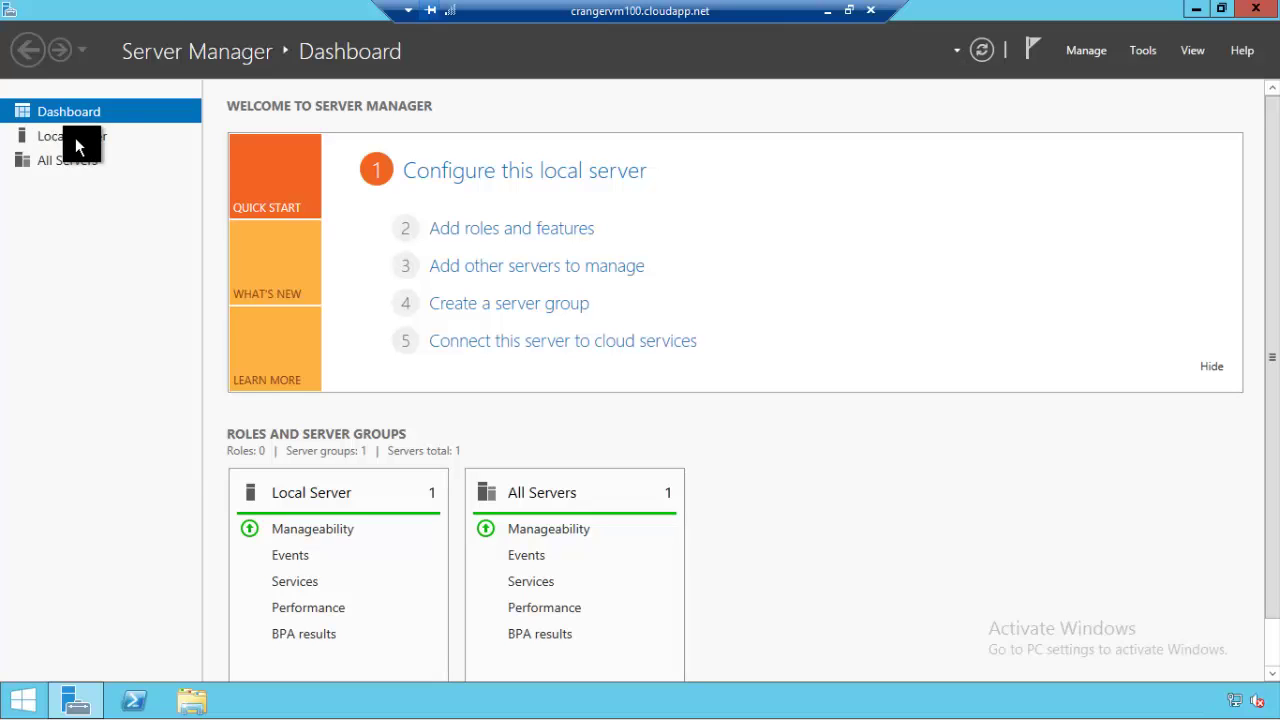
Step: From Local Server, turn Windows Firewall off for public and private networks, then close Server Manager
{"action": "left_click", "coordinate": [114, 136]}
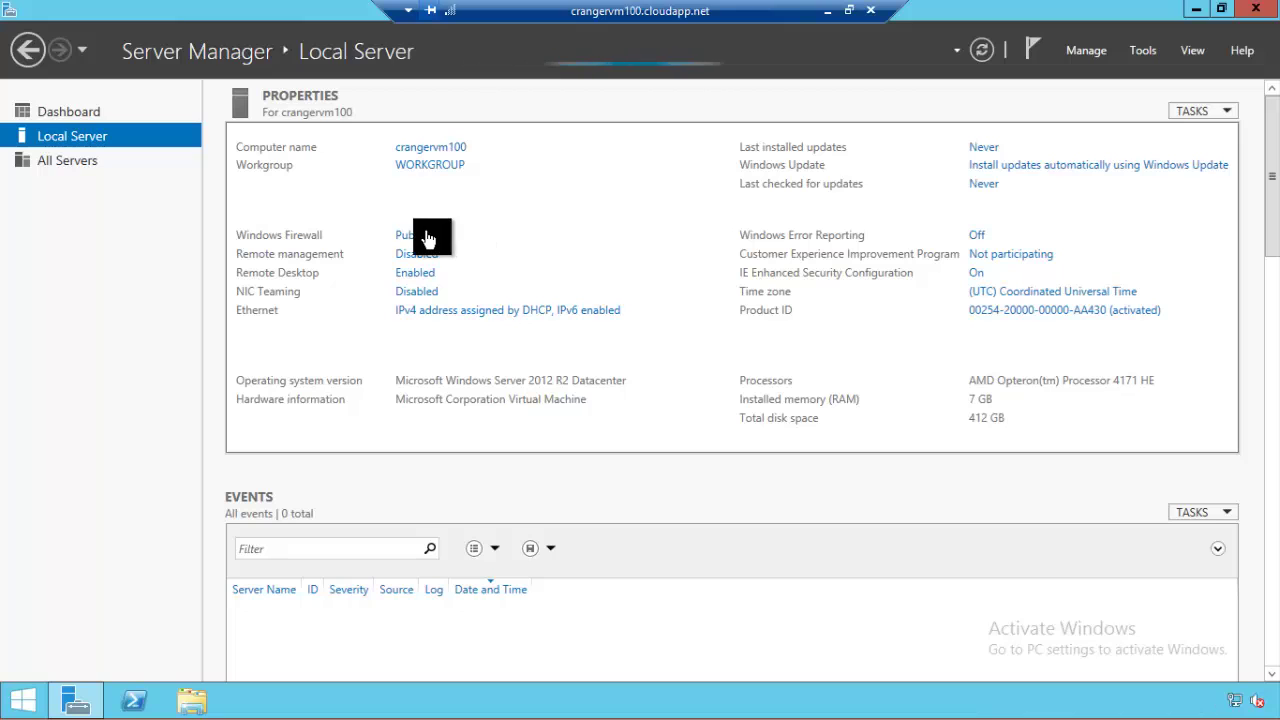
{"action": "left_click", "coordinate": [421, 236]}
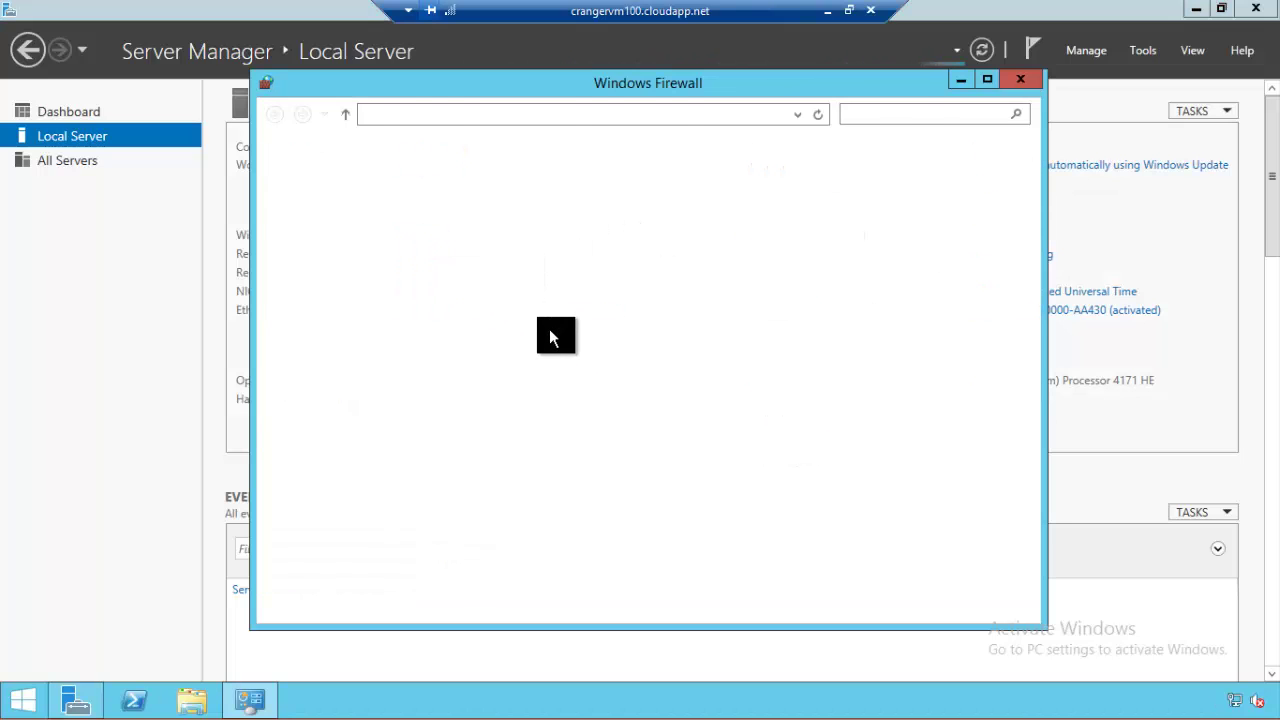
{"action": "left_click", "coordinate": [328, 254]}
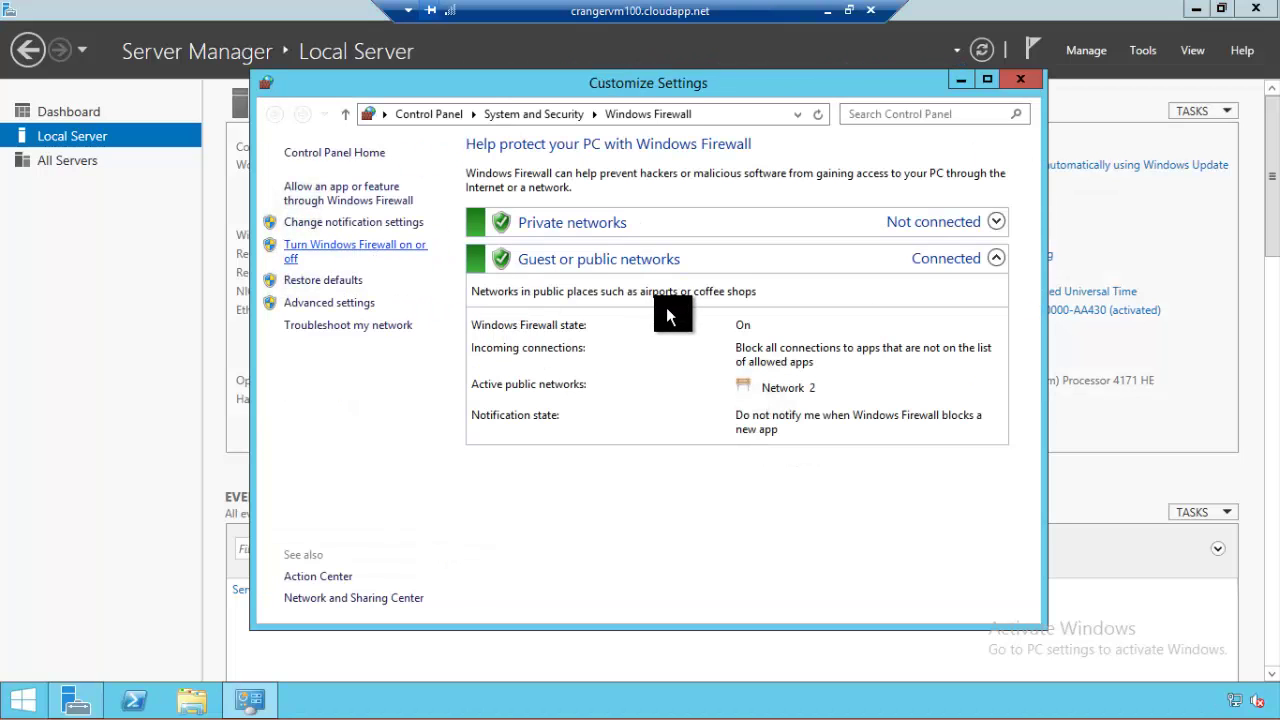
{"action": "left_click", "coordinate": [497, 401]}
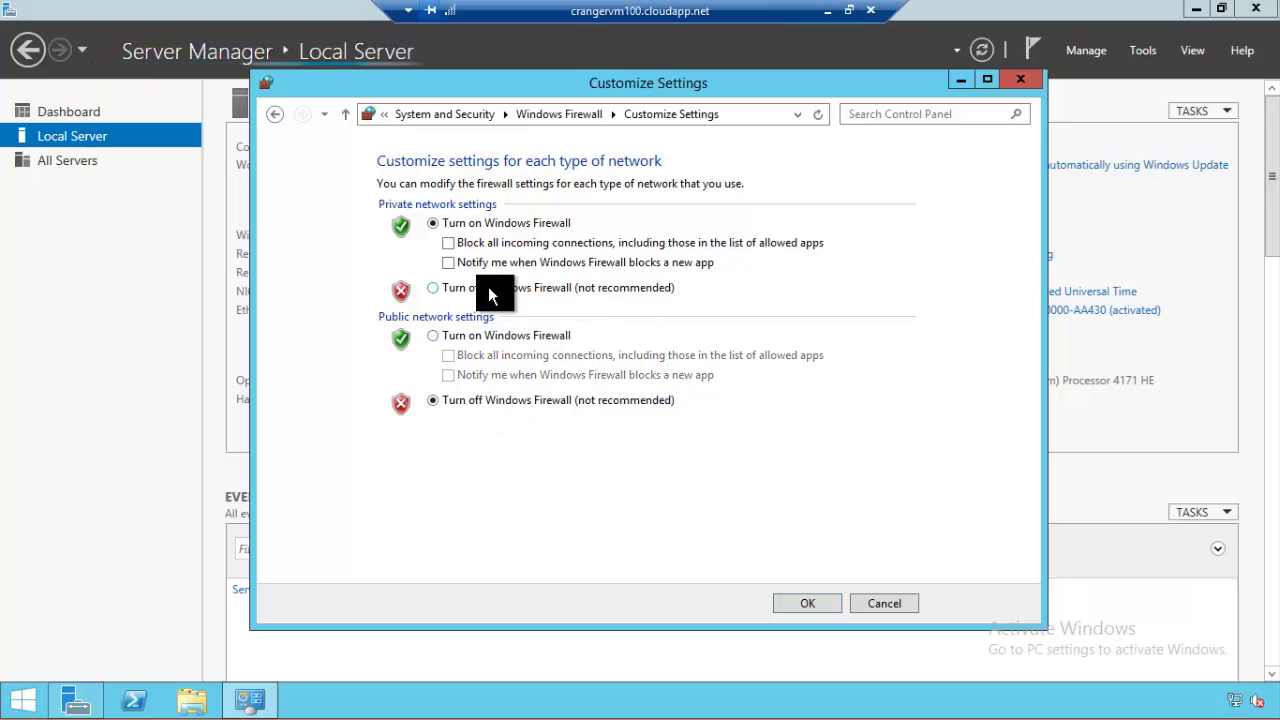
{"action": "left_click", "coordinate": [491, 288]}
{"action": "left_click", "coordinate": [808, 600]}
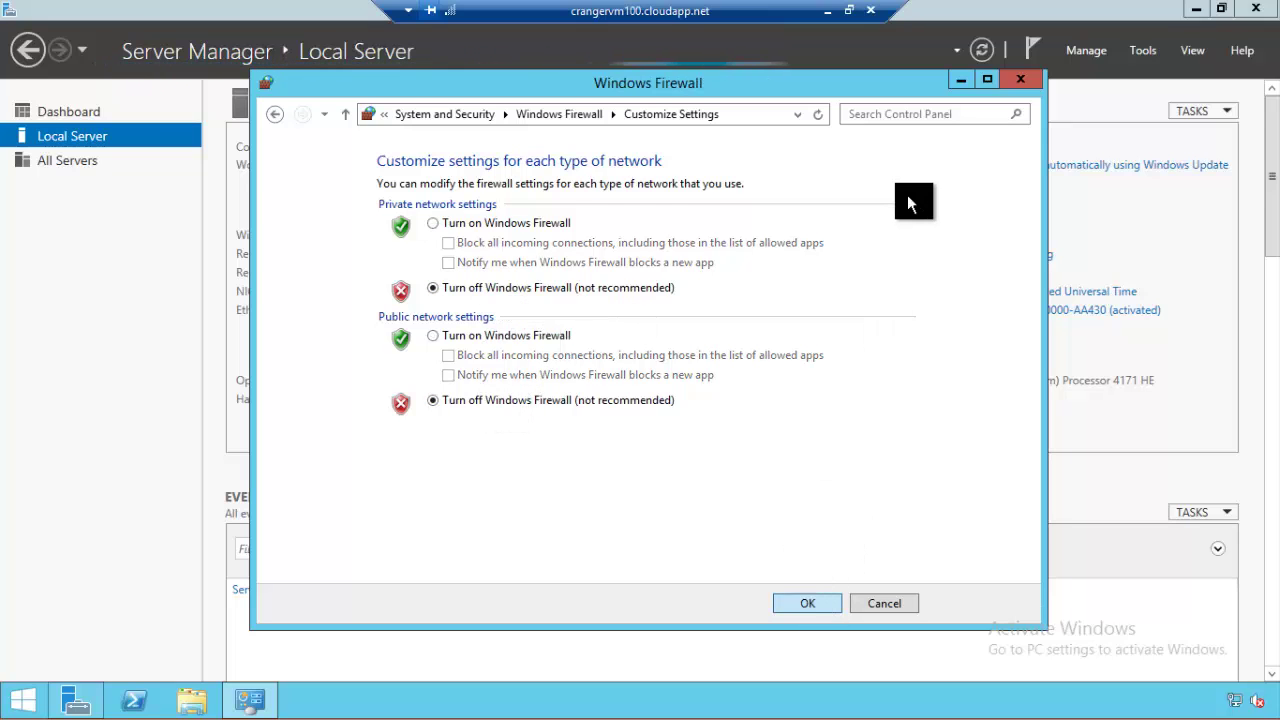
{"action": "left_click", "coordinate": [1014, 85]}
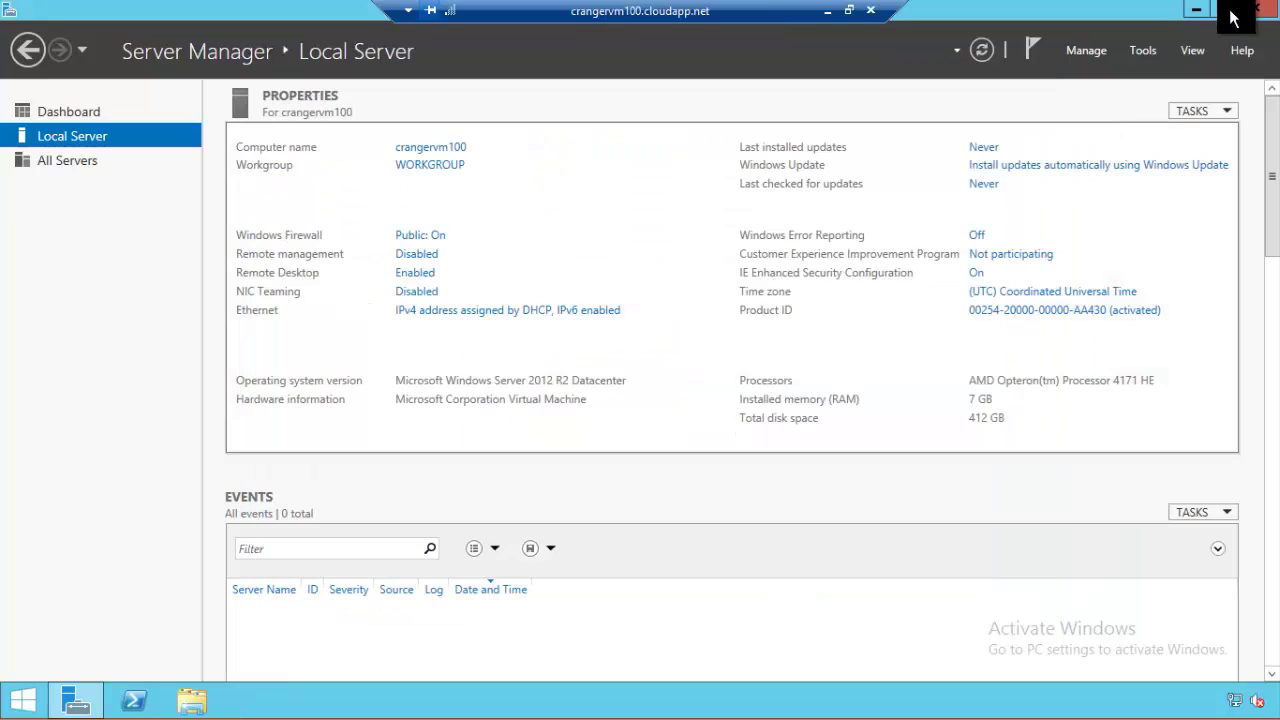
{"action": "left_click", "coordinate": [1256, 8]}
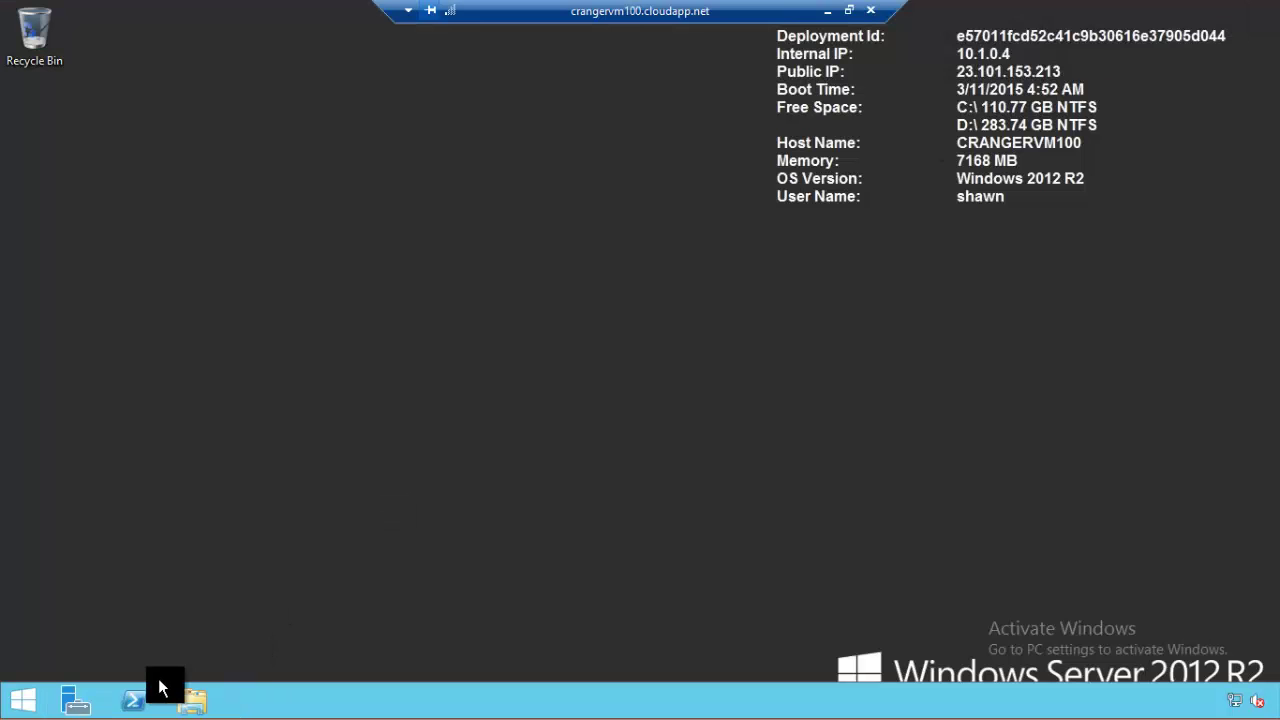
Step: Run ipconfig in the VM's PowerShell and select its IPv4 address 10.1.0.4
{"action": "left_click", "coordinate": [134, 700]}
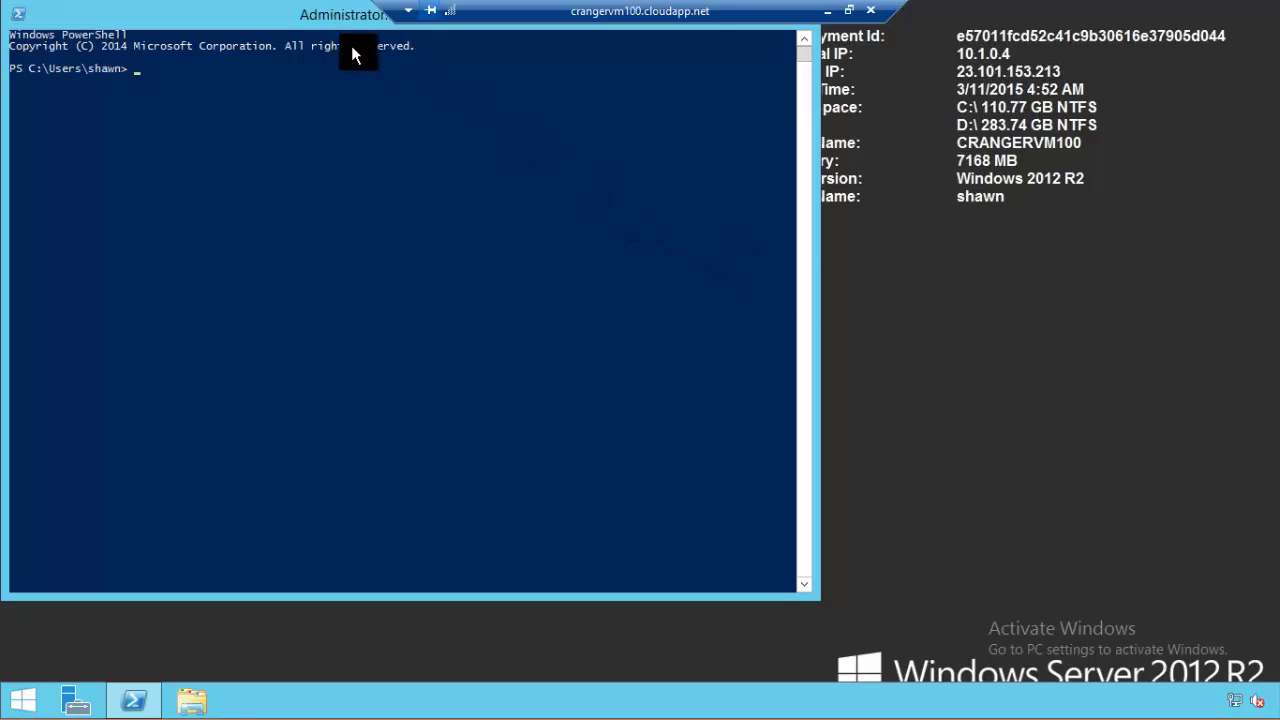
{"action": "left_click_drag", "start_coordinate": [346, 32], "coordinate": [396, 67]}
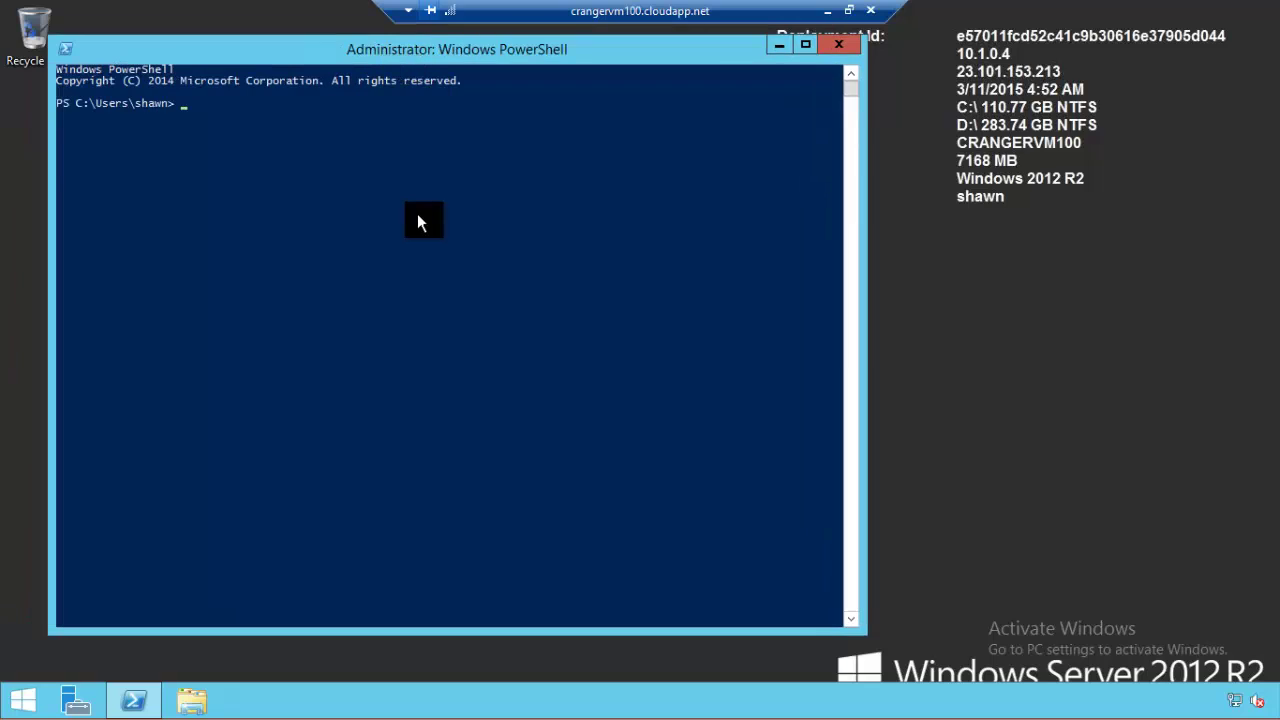
{"action": "left_click", "coordinate": [419, 248]}
{"action": "type", "text": "ipconfig"}
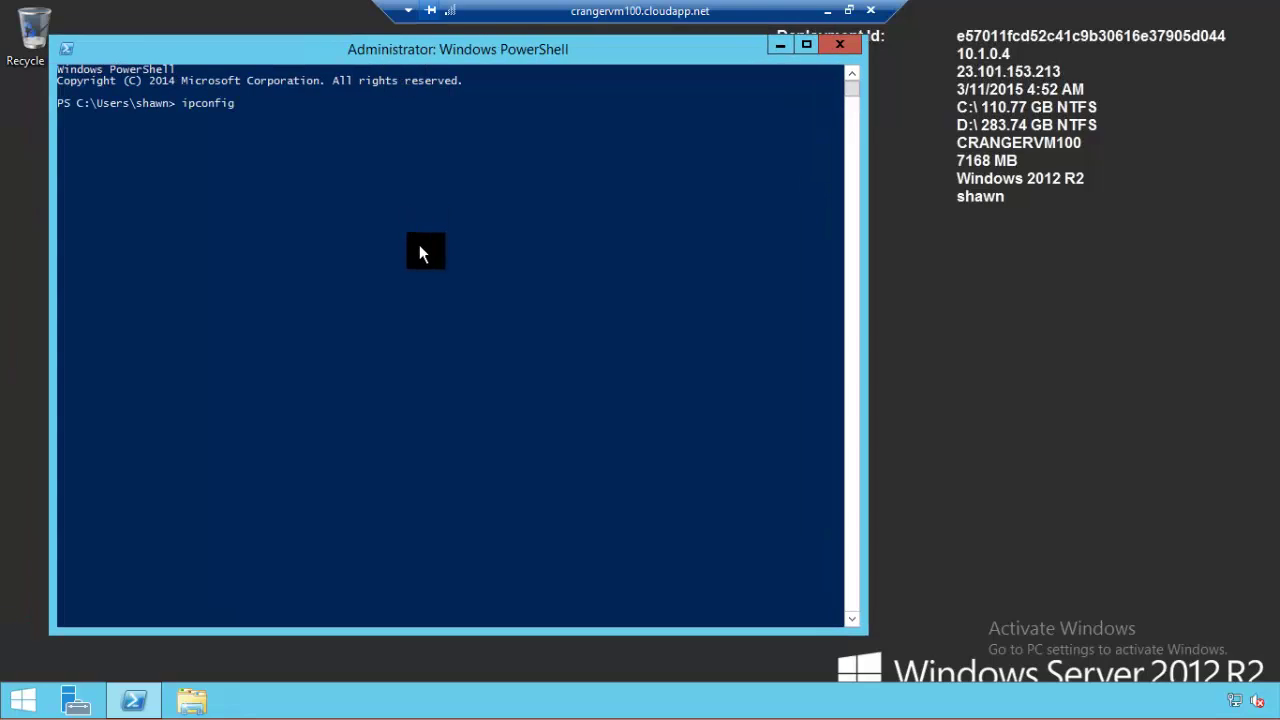
{"action": "key", "text": "Return"}
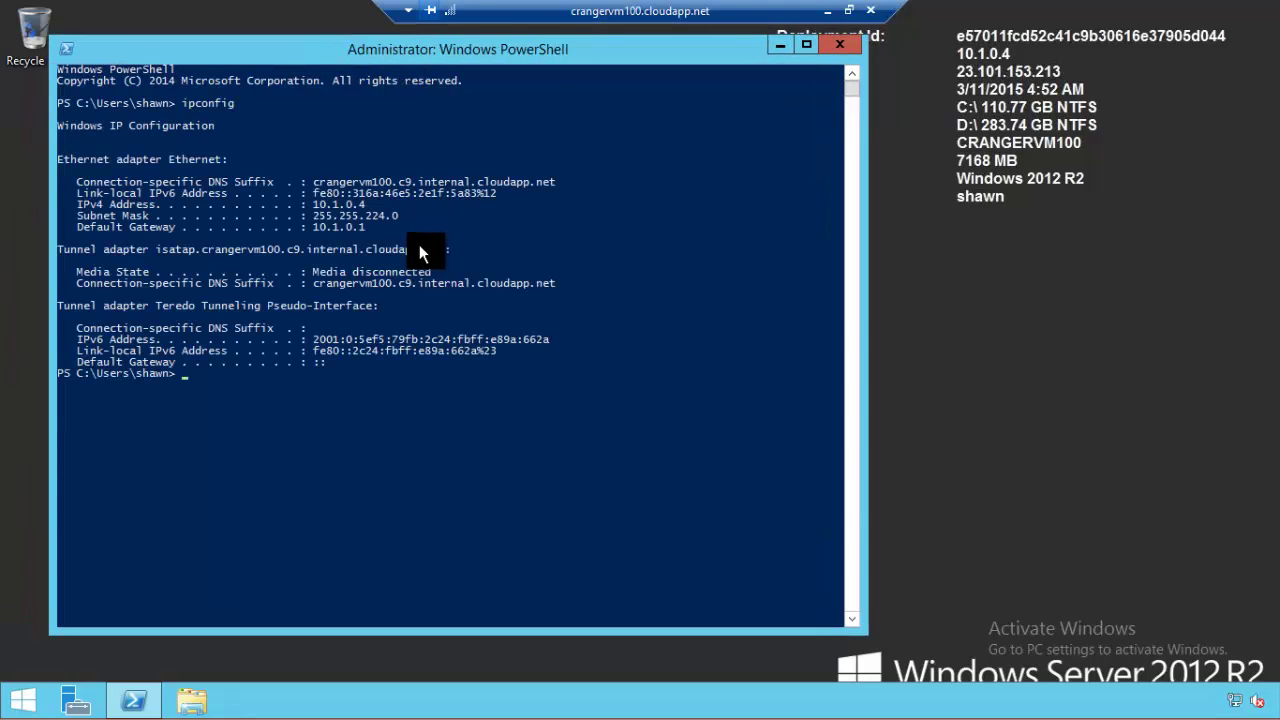
{"action": "left_click", "coordinate": [314, 204]}
{"action": "left_click_drag", "start_coordinate": [333, 204], "coordinate": [376, 204]}
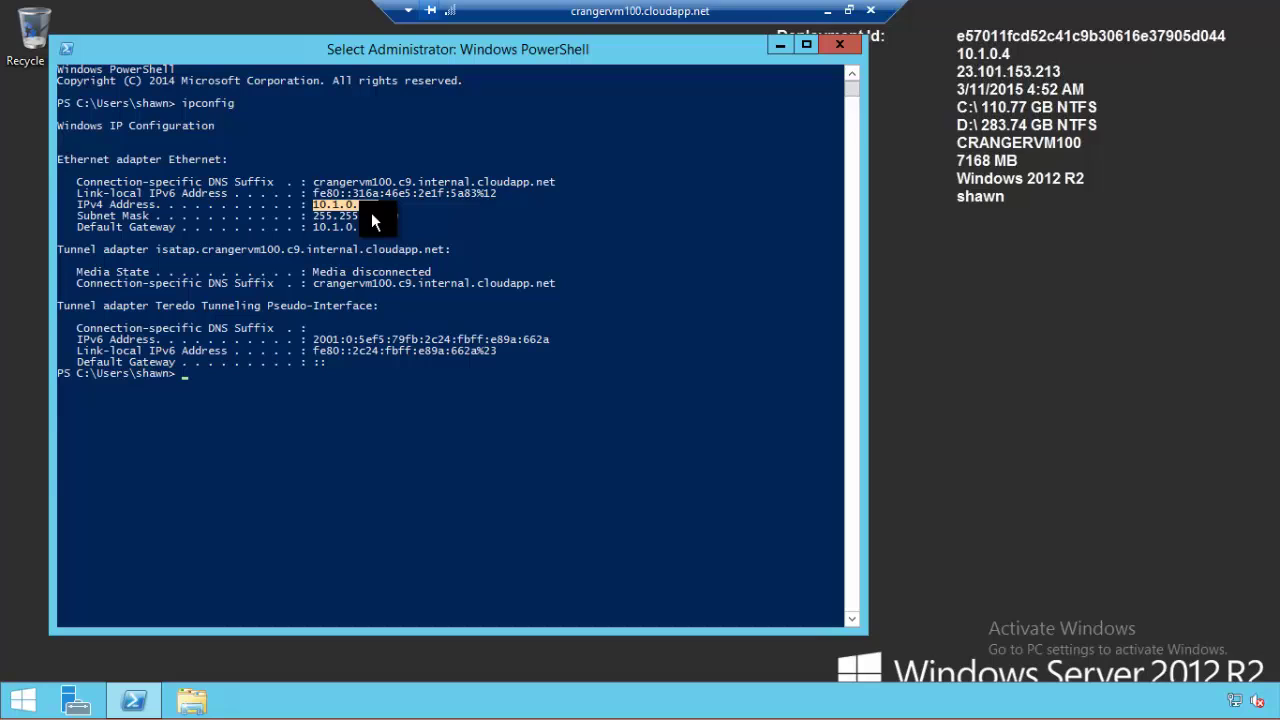
Step: Run ping 10.1.0.4 in the local Command Prompt, getting 4 of 4 replies with 0% loss
{"action": "left_click", "coordinate": [831, 13]}
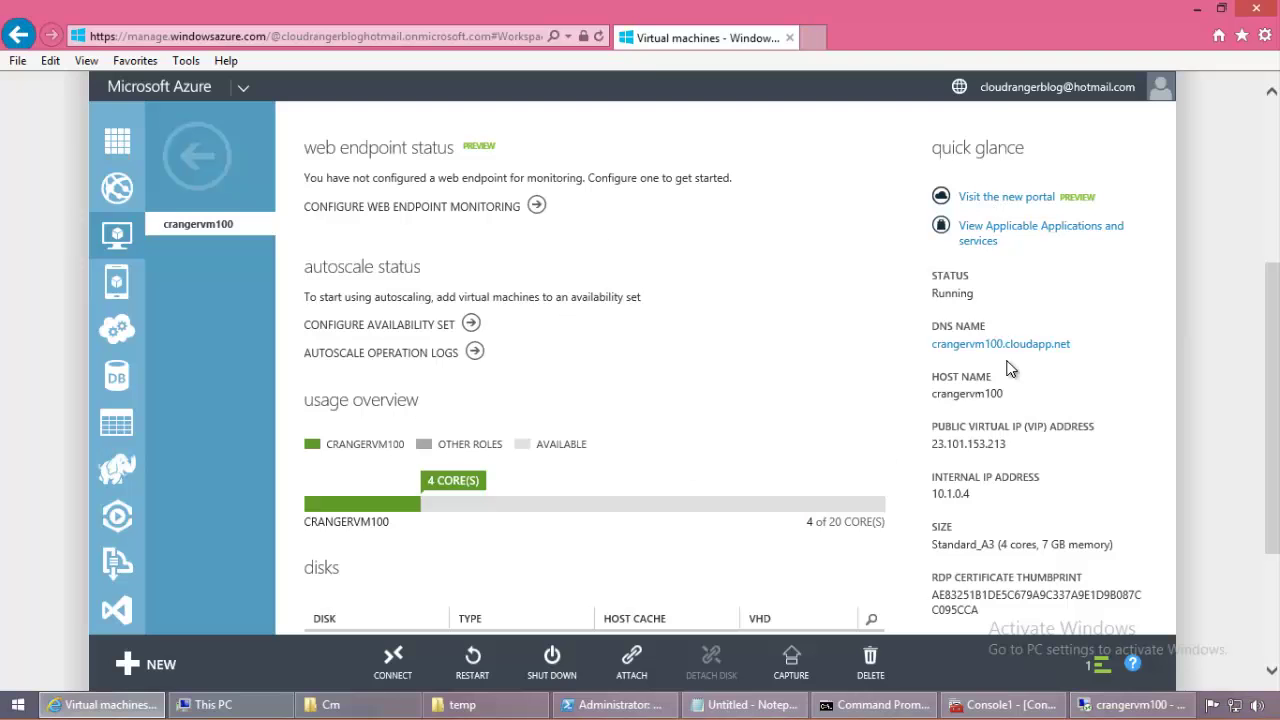
{"action": "left_click", "coordinate": [880, 705]}
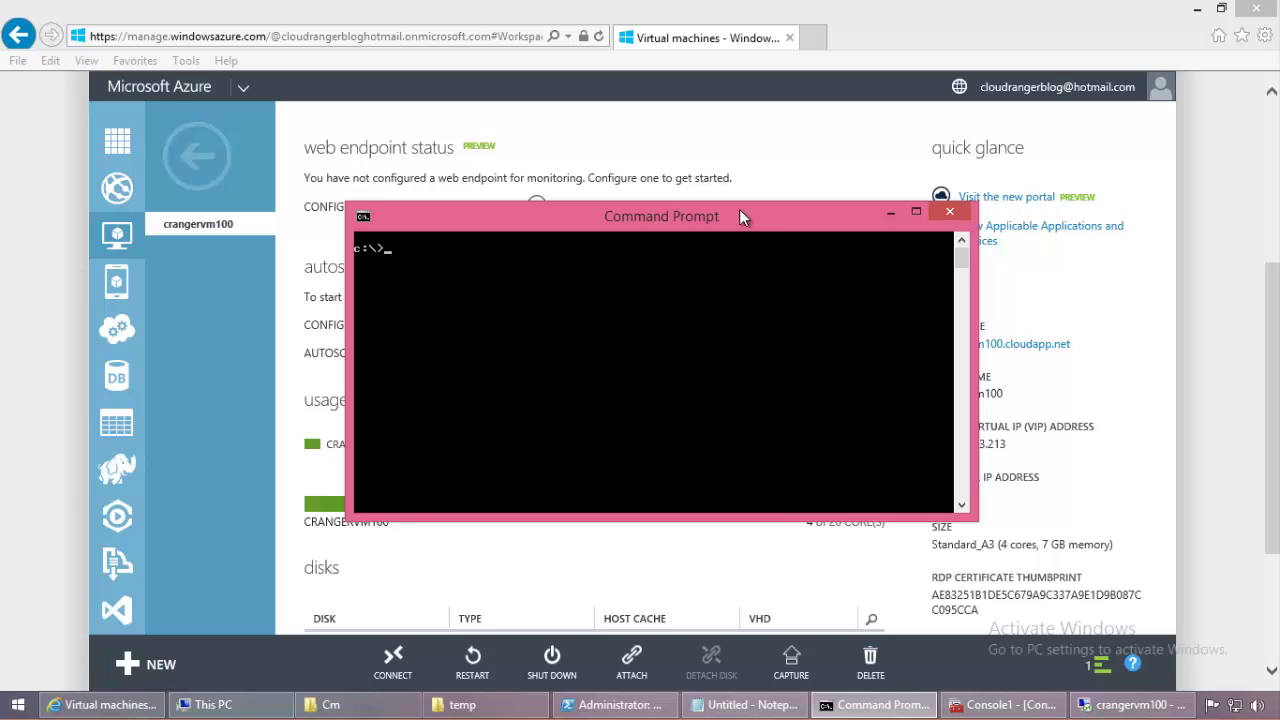
{"action": "left_click_drag", "start_coordinate": [739, 209], "coordinate": [630, 208]}
{"action": "type", "text": "ping"}
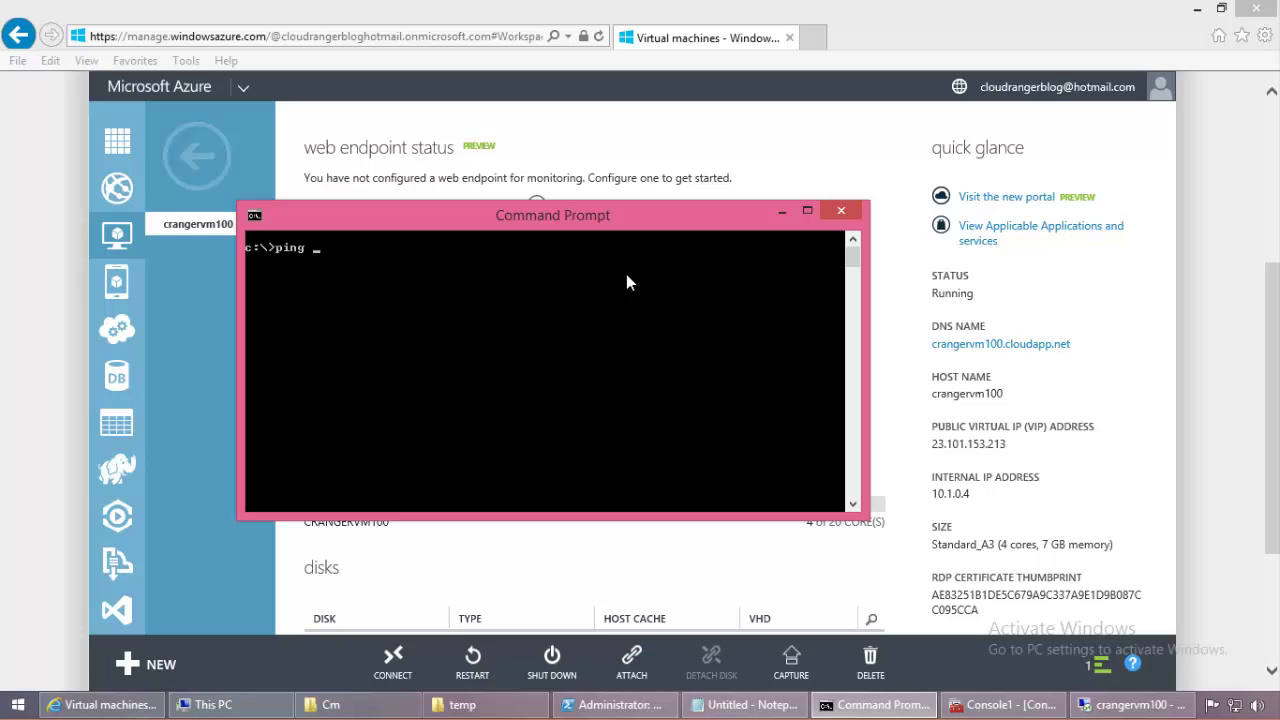
{"action": "type", "text": " 10.1.0.4"}
{"action": "left_click", "coordinate": [1165, 454]}
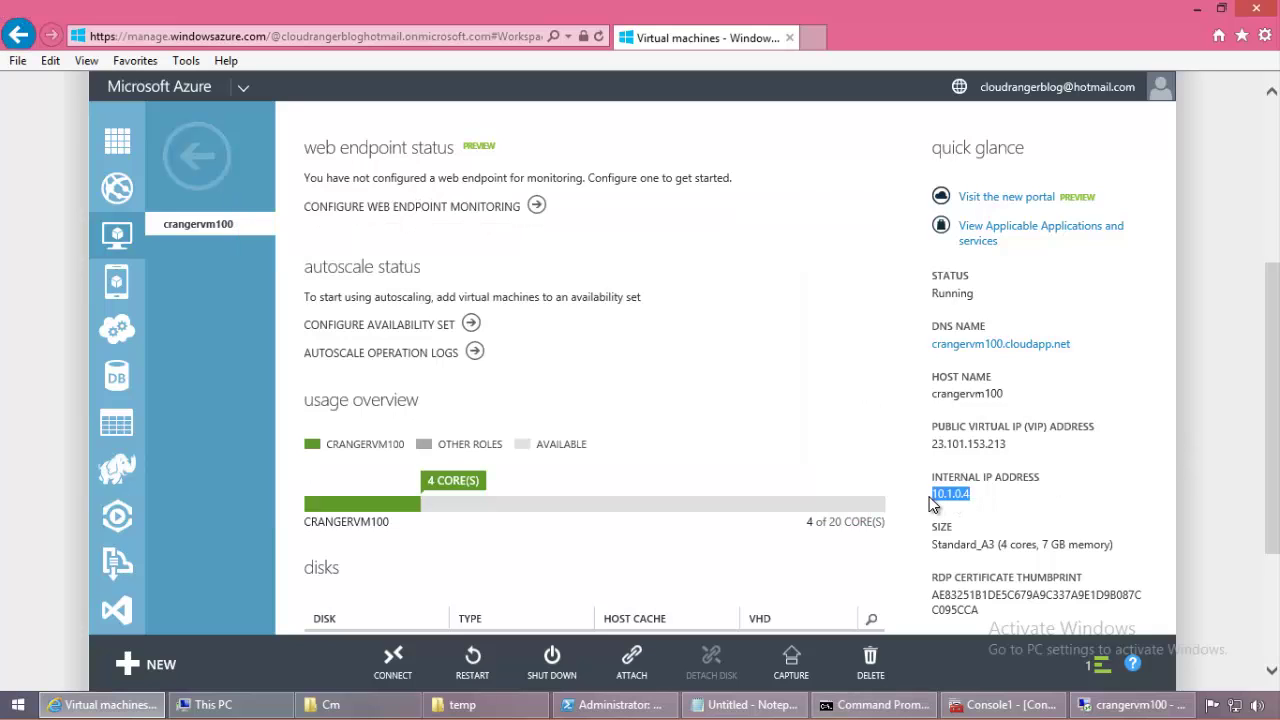
{"action": "left_click", "coordinate": [885, 705]}
{"action": "key", "text": "Return"}
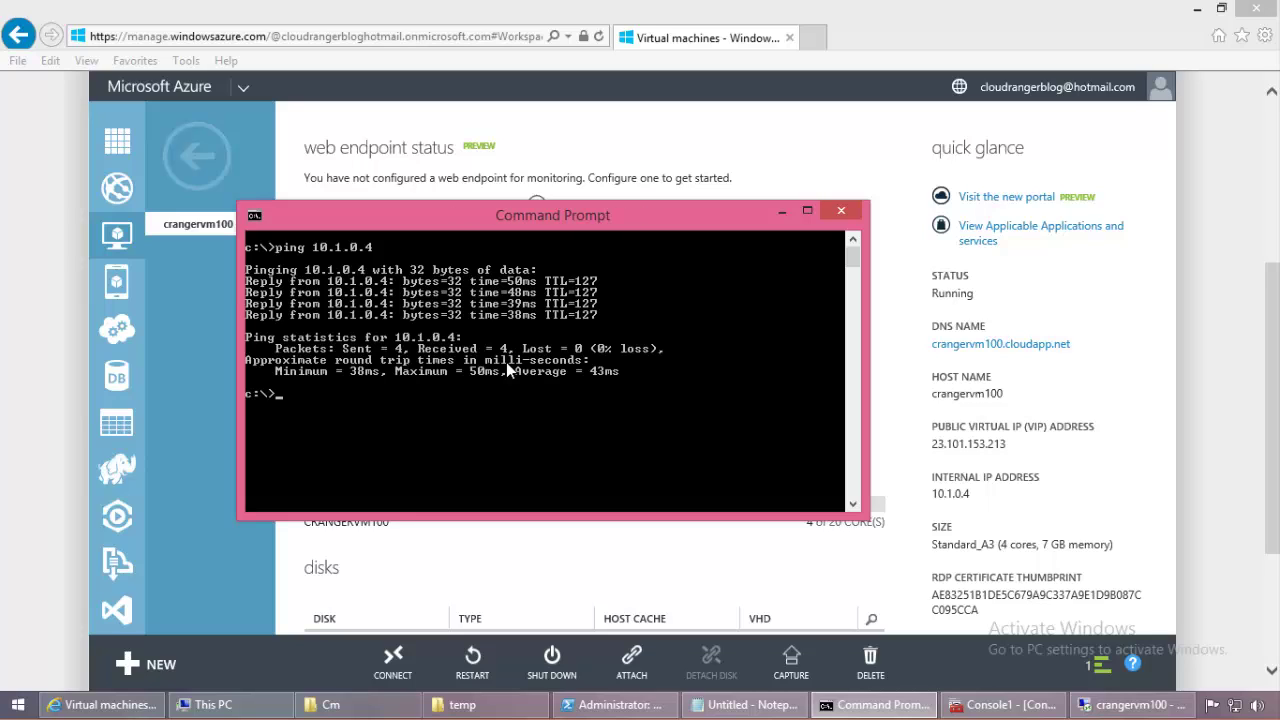
{"action": "left_click", "coordinate": [1197, 9]}
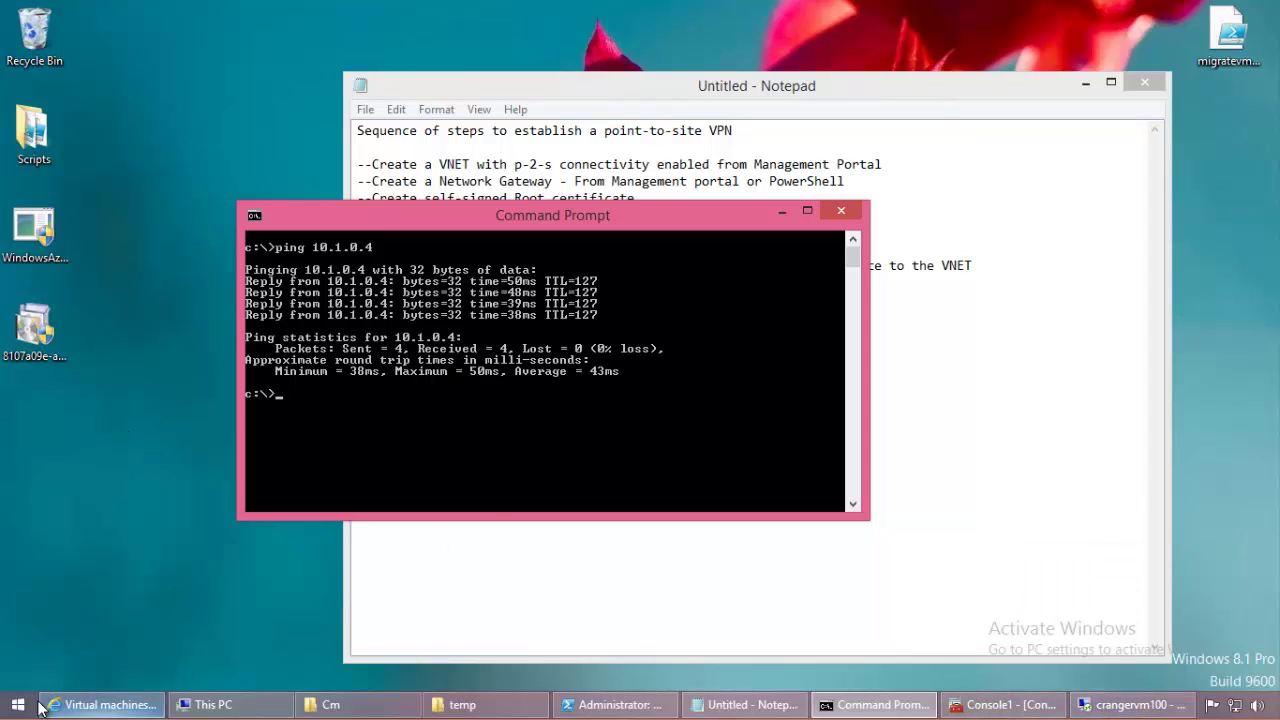
Step: Launch a new Remote Desktop Connection to 10.1.0.4 and end the previous remote session
{"action": "left_click", "coordinate": [18, 704]}
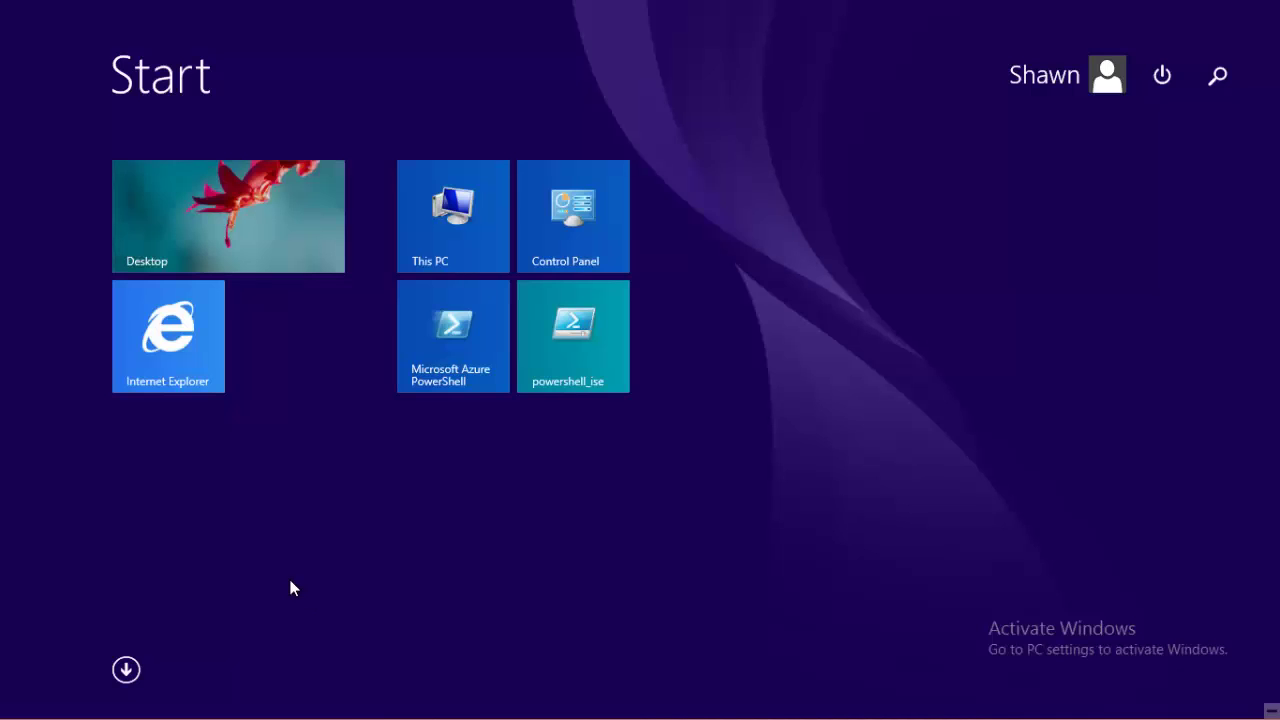
{"action": "type", "text": "remote Desktop Connection"}
{"action": "key", "text": "Return"}
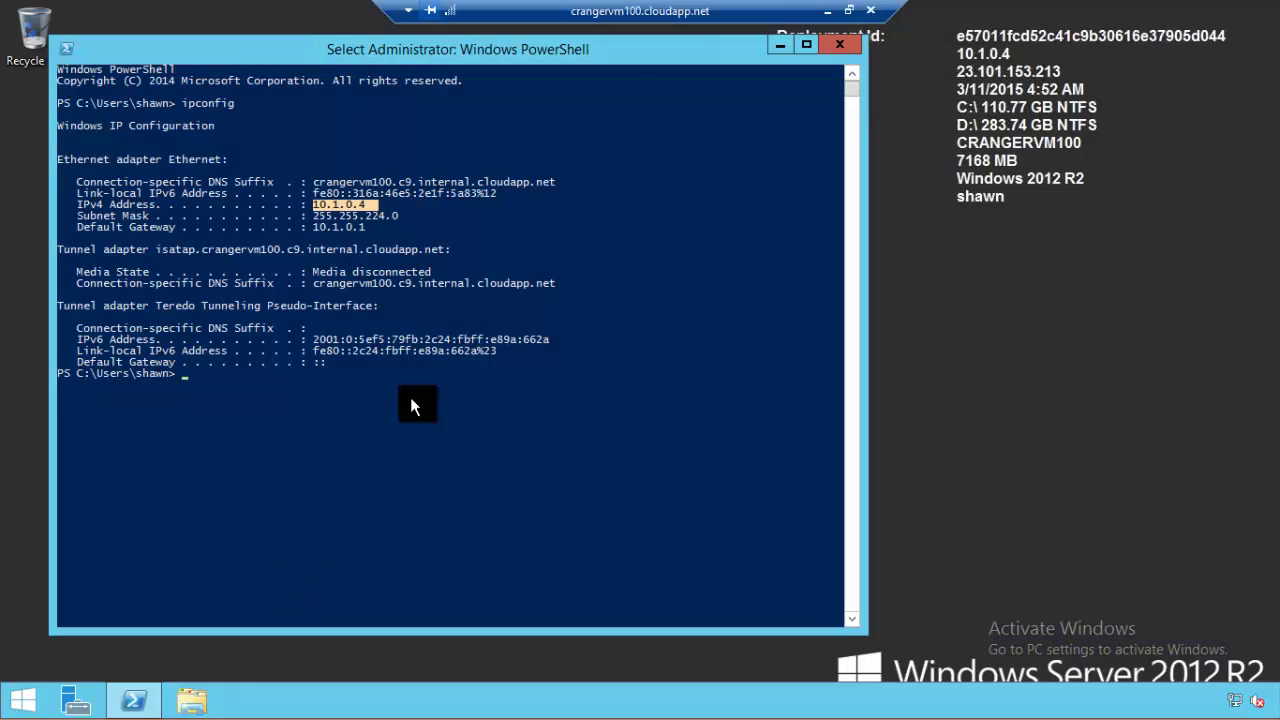
{"action": "left_click", "coordinate": [827, 11]}
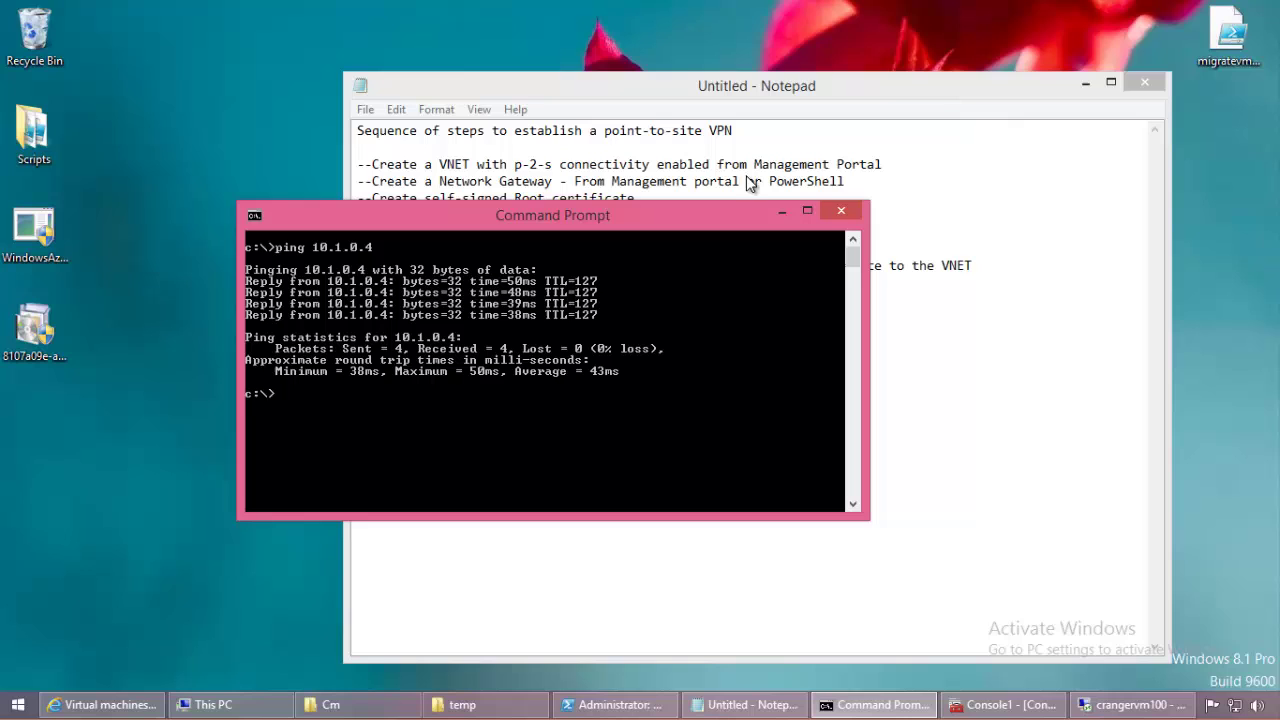
{"action": "right_click", "coordinate": [1098, 712]}
{"action": "left_click", "coordinate": [1115, 614]}
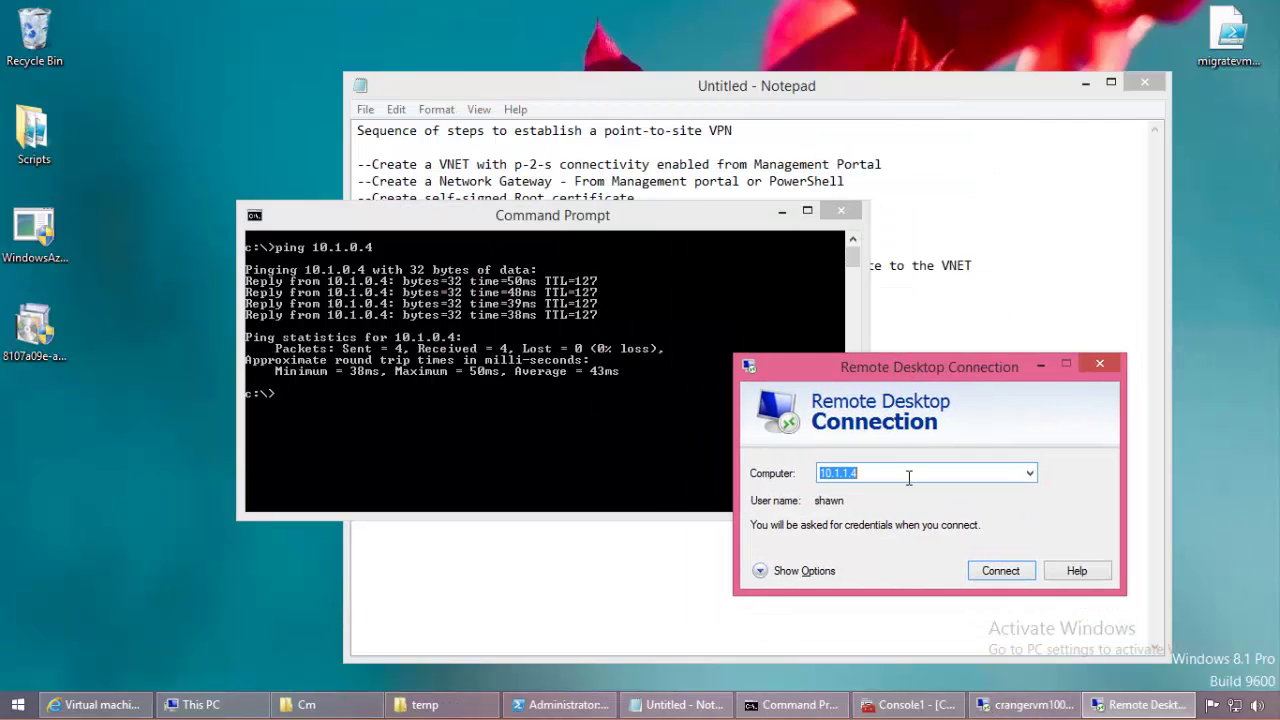
{"action": "type", "text": "10."}
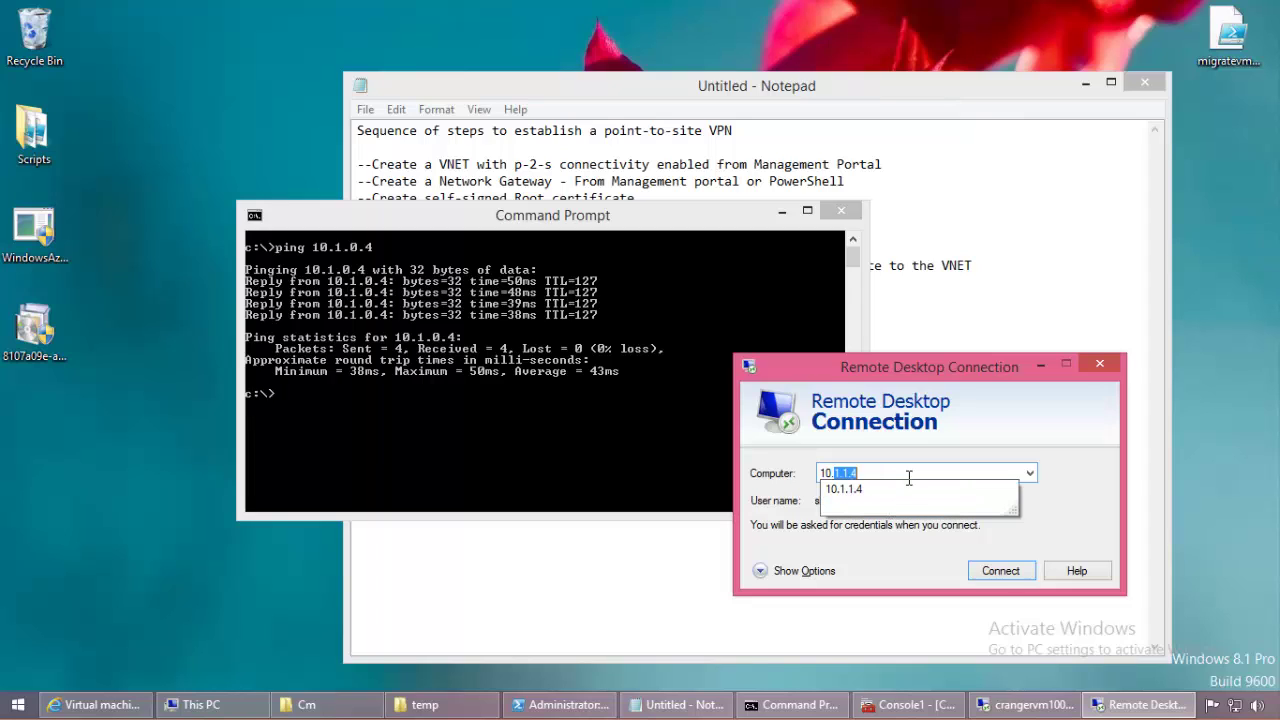
{"action": "type", "text": "1.0.4"}
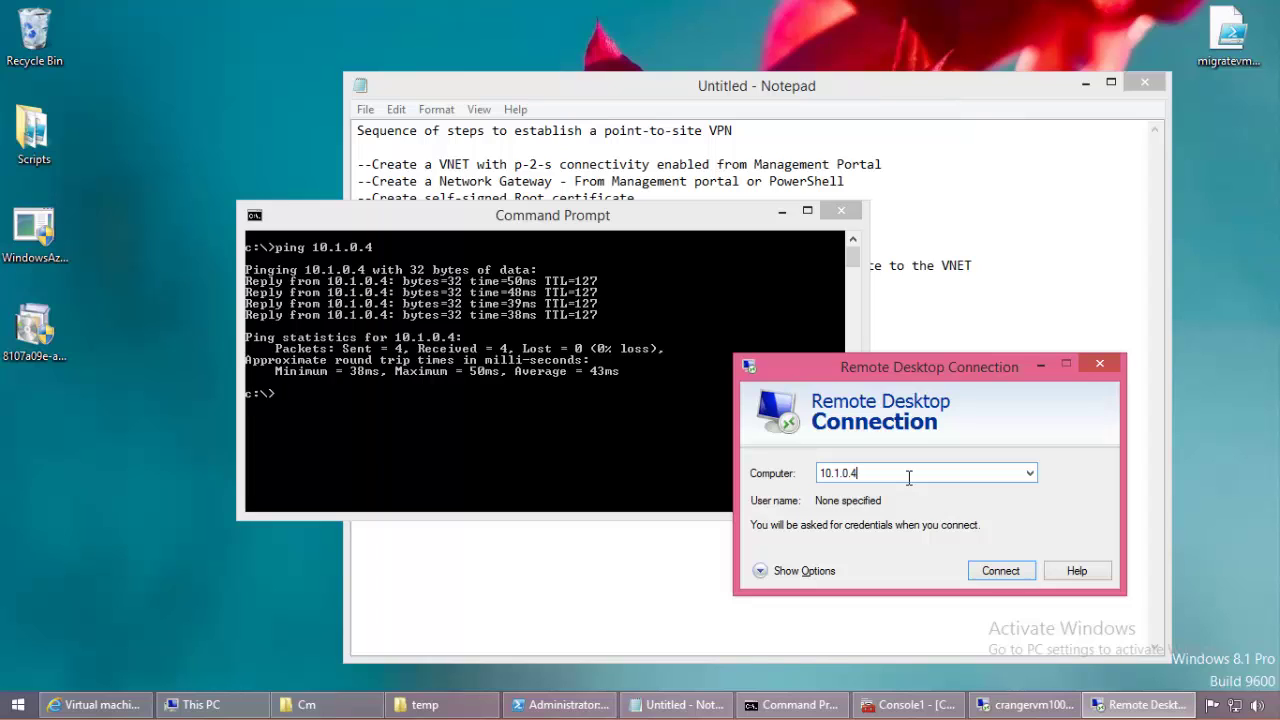
{"action": "key", "text": "Return"}
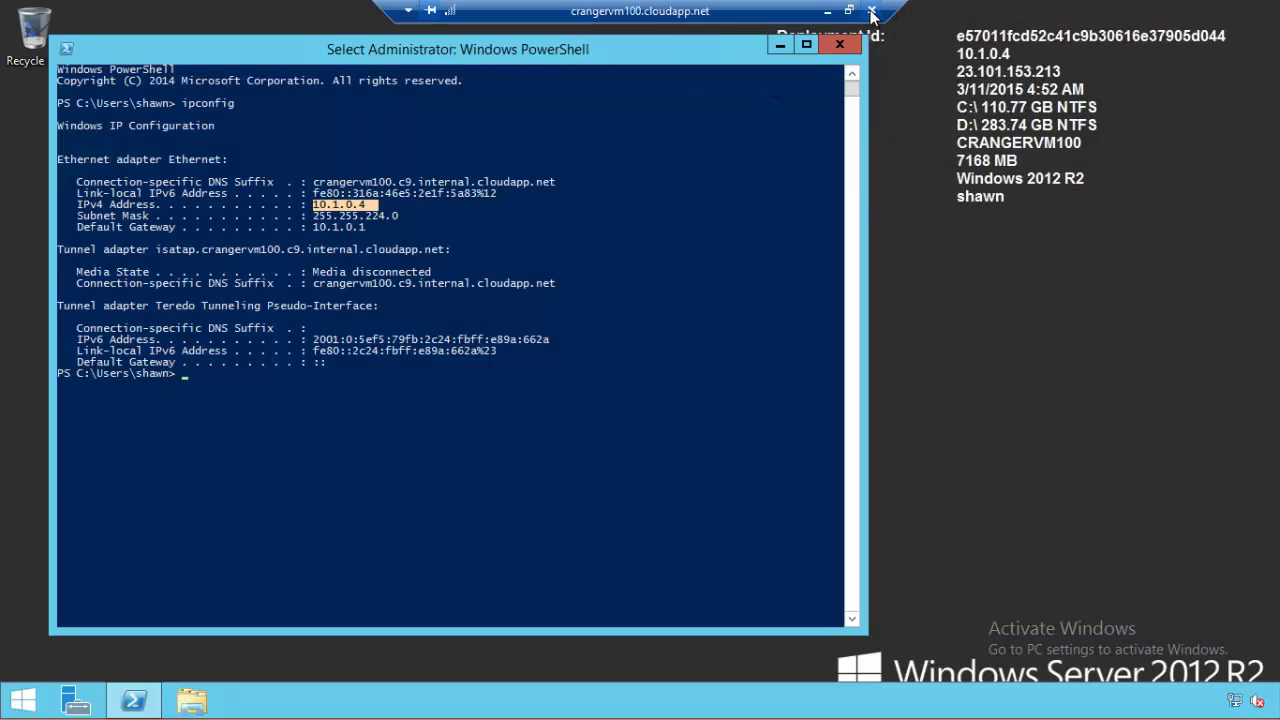
{"action": "left_click", "coordinate": [870, 10]}
{"action": "left_click", "coordinate": [701, 390]}
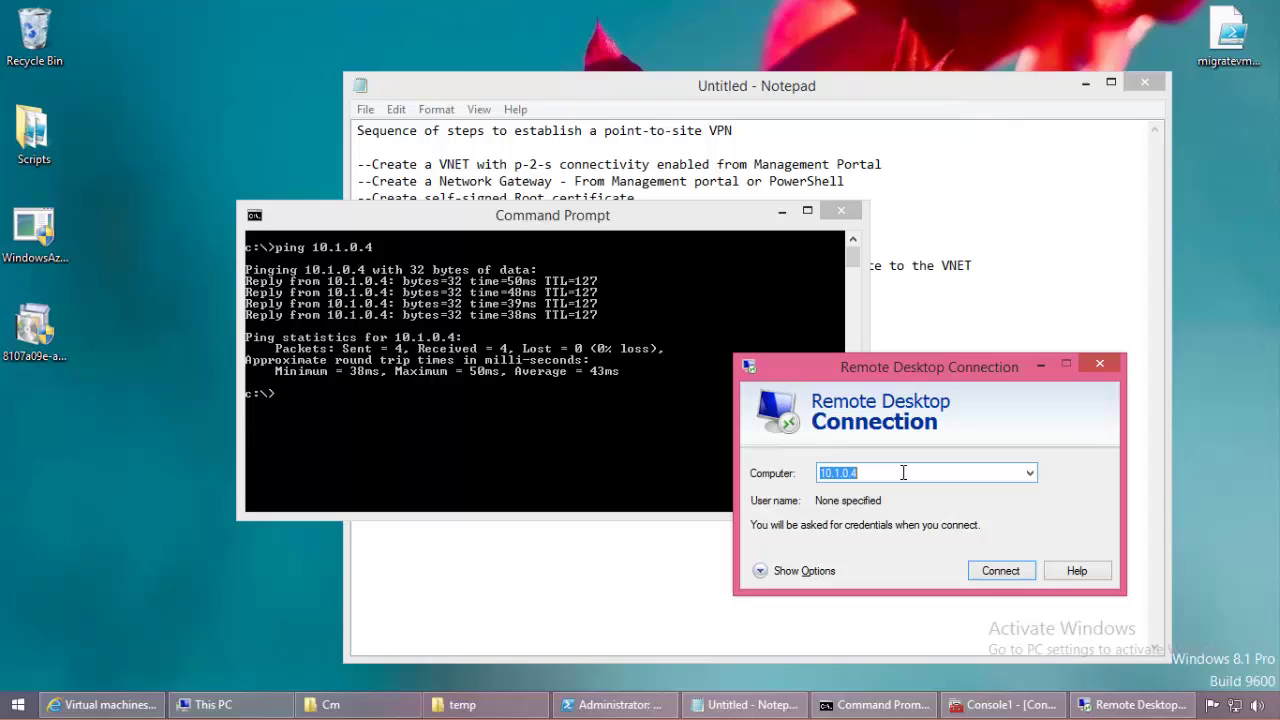
Step: Enter the user name in the logon options and connect to 10.1.0.4
{"action": "left_click", "coordinate": [903, 472]}
{"action": "left_click", "coordinate": [802, 568]}
{"action": "left_click", "coordinate": [899, 565]}
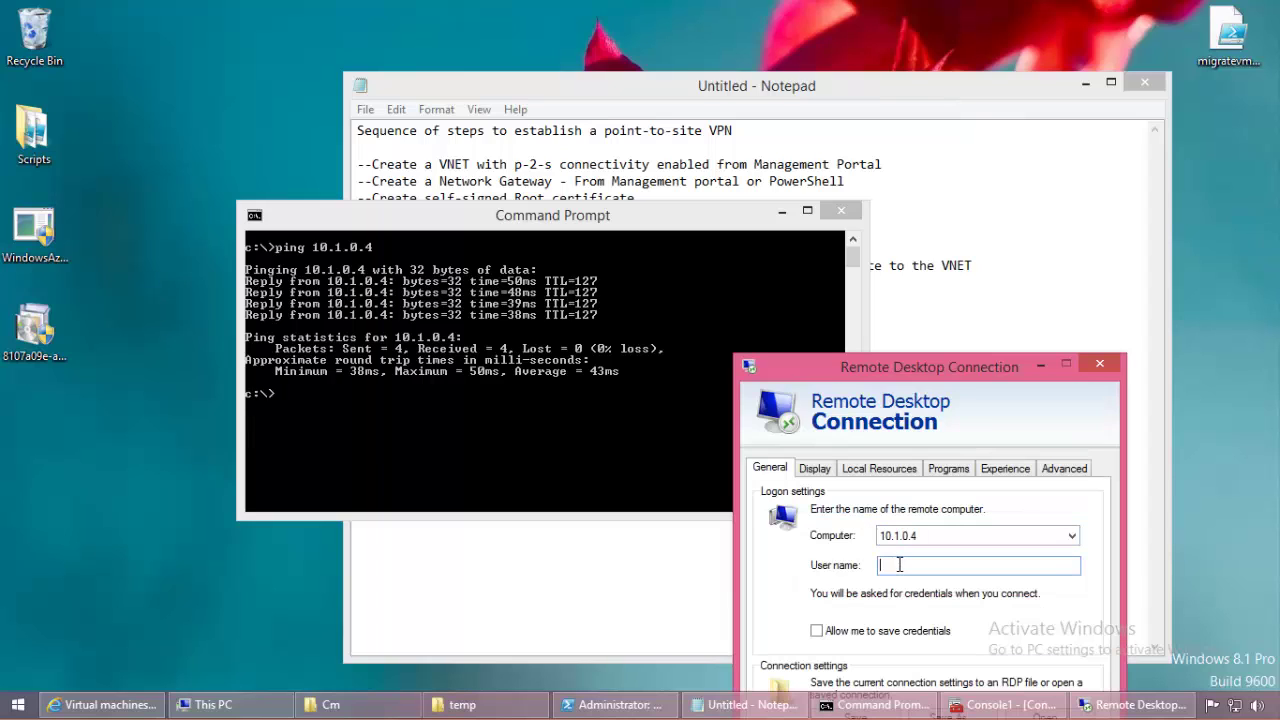
{"action": "type", "text": "shawn"}
{"action": "left_click_drag", "start_coordinate": [930, 367], "coordinate": [829, 120]}
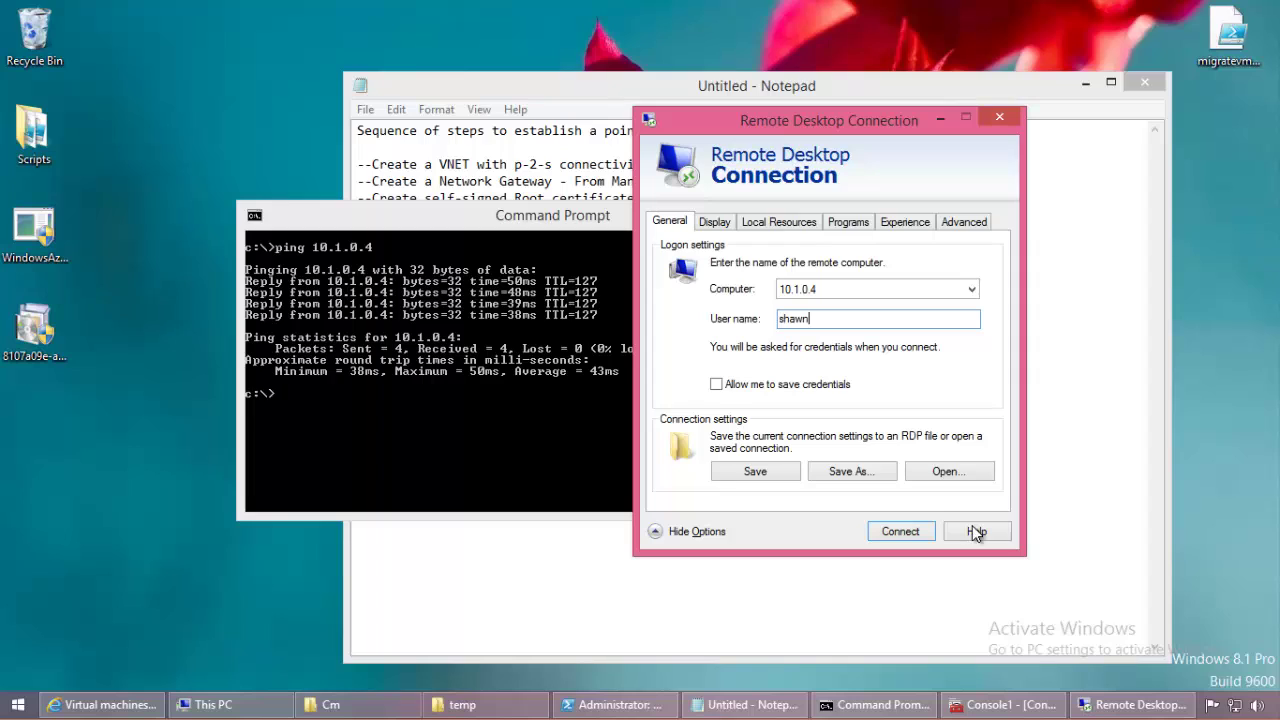
{"action": "left_click", "coordinate": [905, 522]}
Step: Enter the account password, accept the certificate, then minimize the session for the Azure portal
{"action": "left_click", "coordinate": [772, 260]}
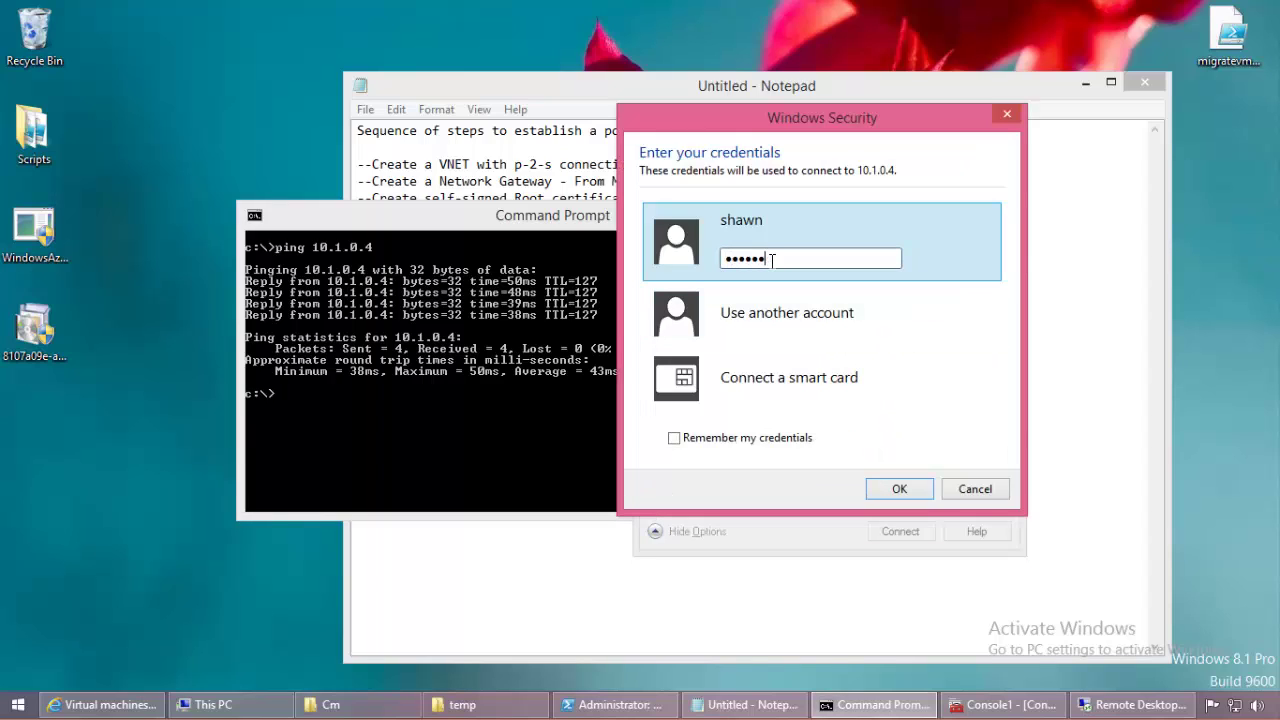
{"action": "key", "text": "BackSpace"}
{"action": "key", "text": "BackSpace"}
{"action": "type", "text": "••"}
{"action": "key", "text": "Return"}
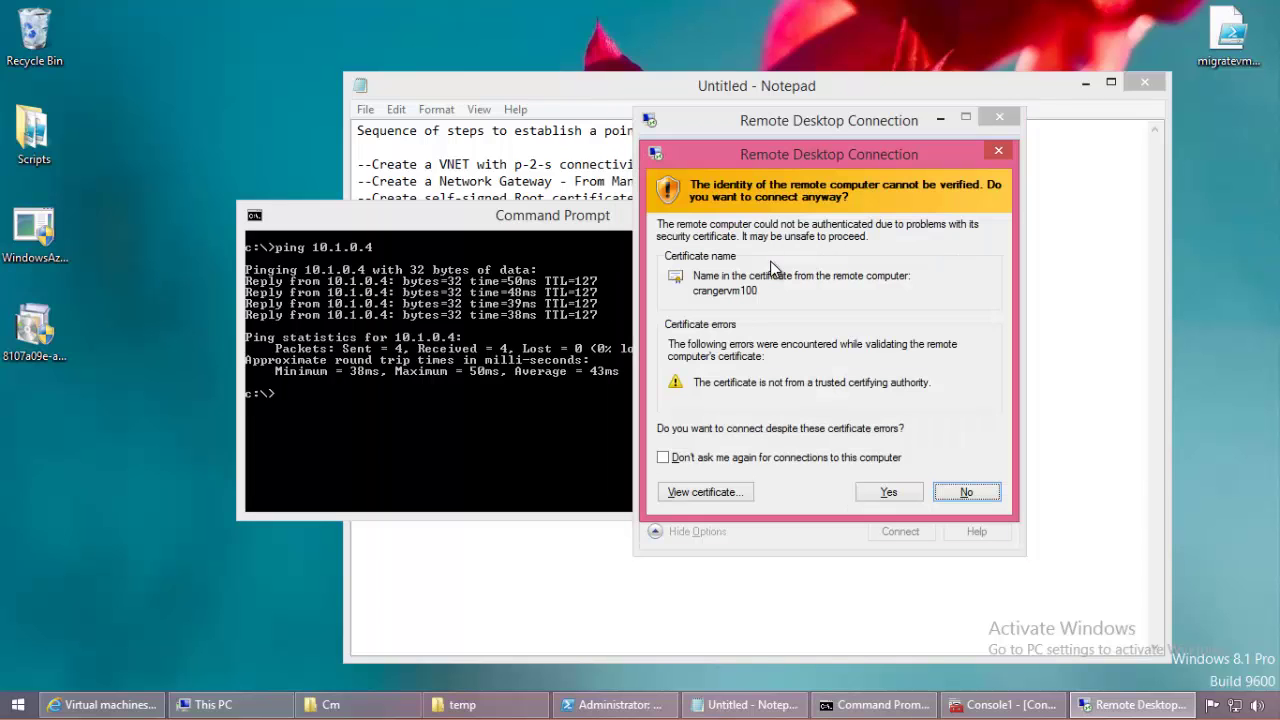
{"action": "left_click", "coordinate": [882, 491]}
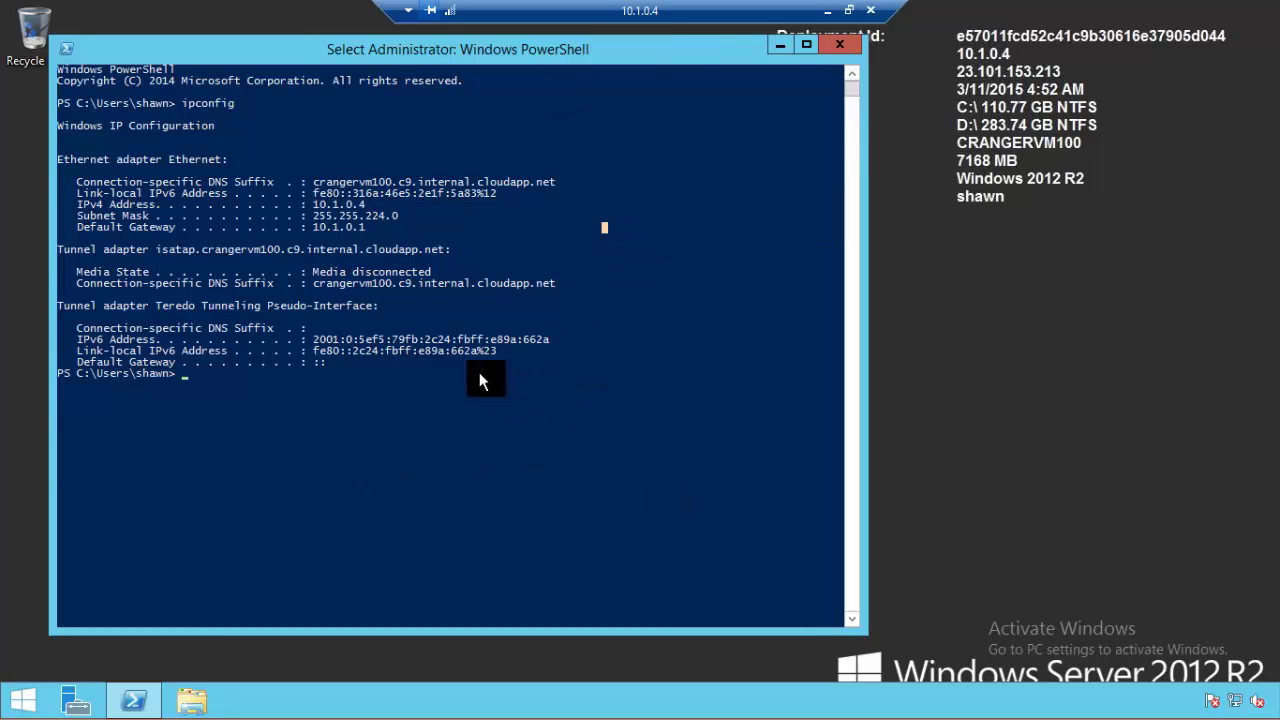
{"action": "left_click", "coordinate": [827, 10]}
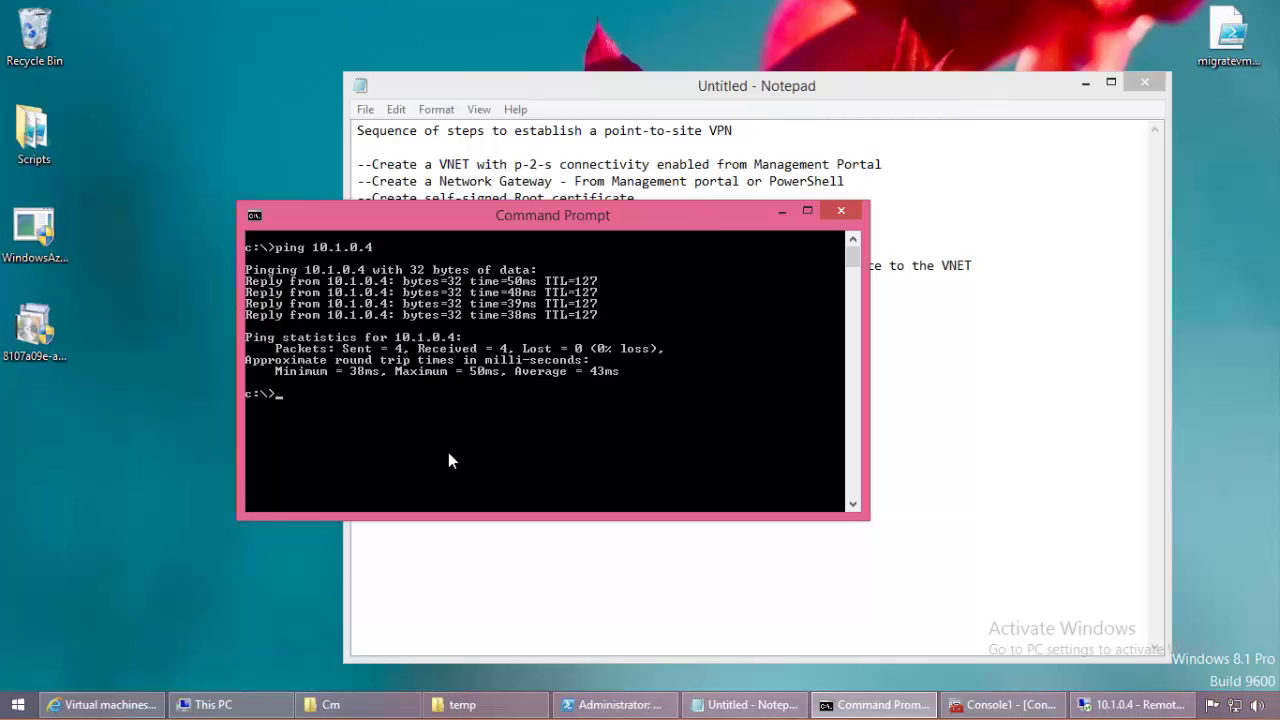
{"action": "left_click", "coordinate": [125, 702]}
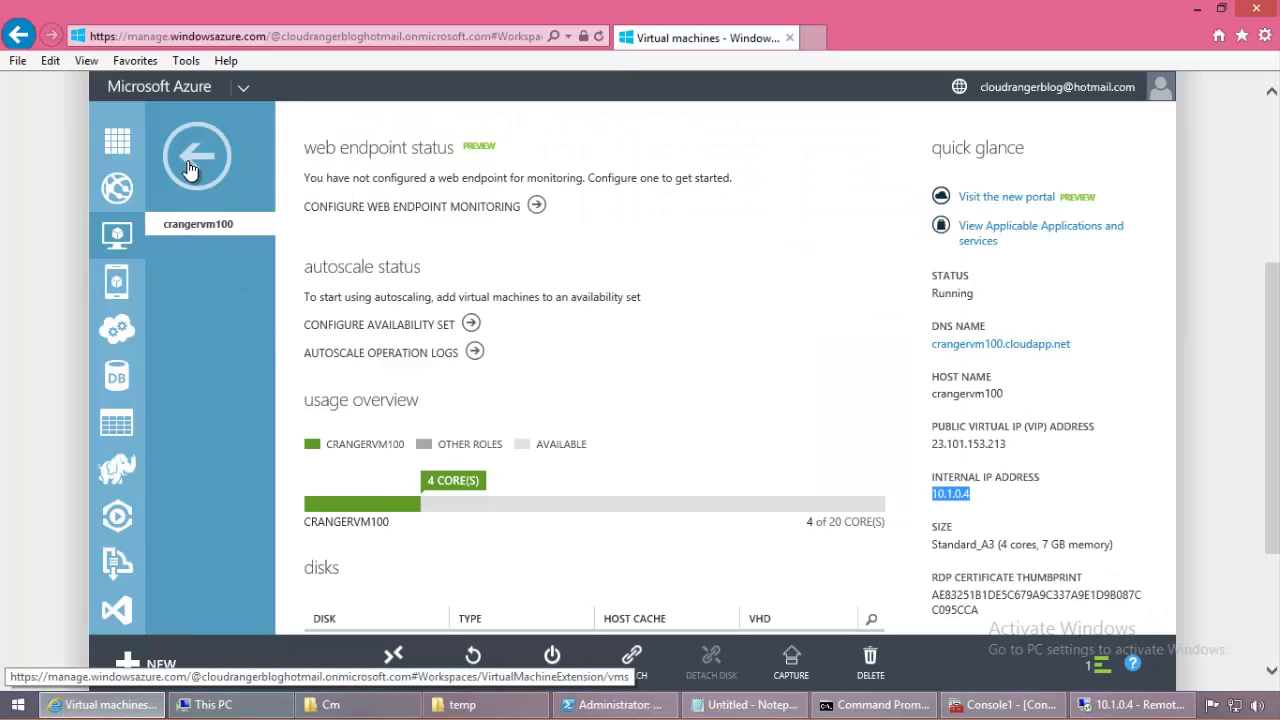
Step: Open the rangernet virtual network dashboard from the Networks list
{"action": "key", "text": "BackSpace"}
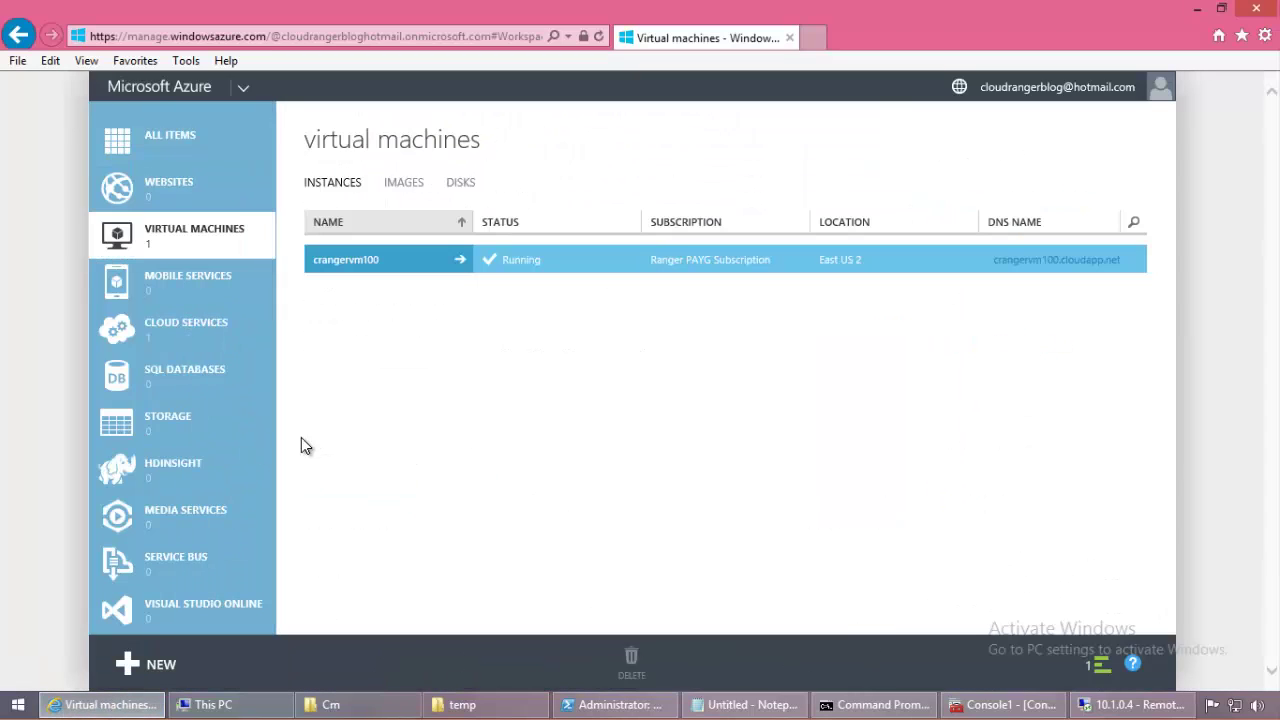
{"action": "scroll", "coordinate": [241, 450], "scroll_direction": "down", "scroll_amount": 5}
{"action": "scroll", "coordinate": [241, 450], "scroll_direction": "down", "scroll_amount": 4}
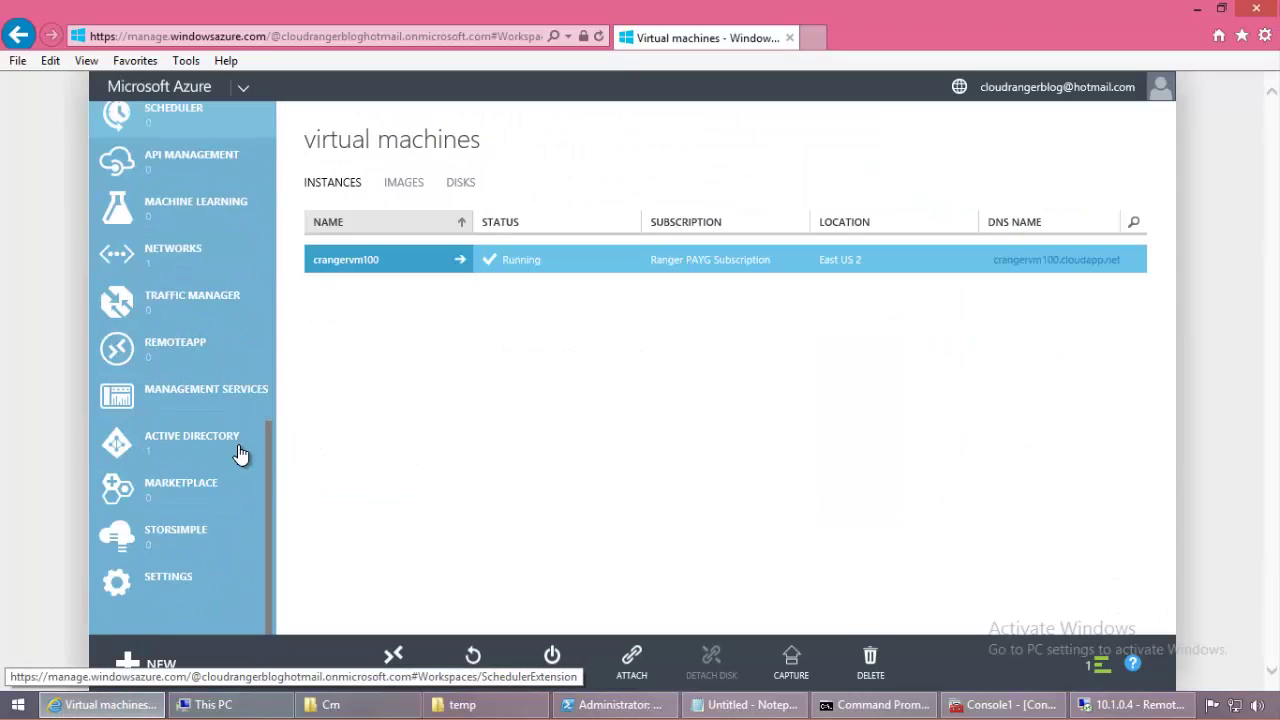
{"action": "left_click", "coordinate": [222, 265]}
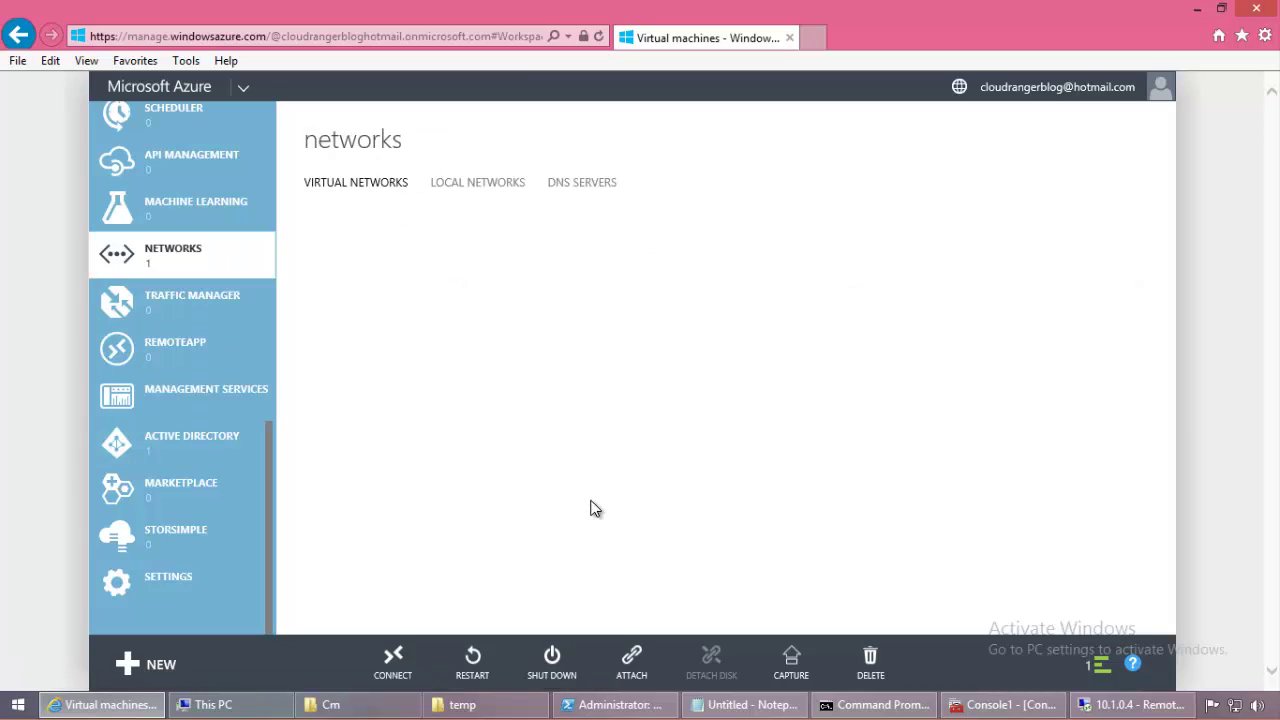
{"action": "left_click", "coordinate": [417, 263]}
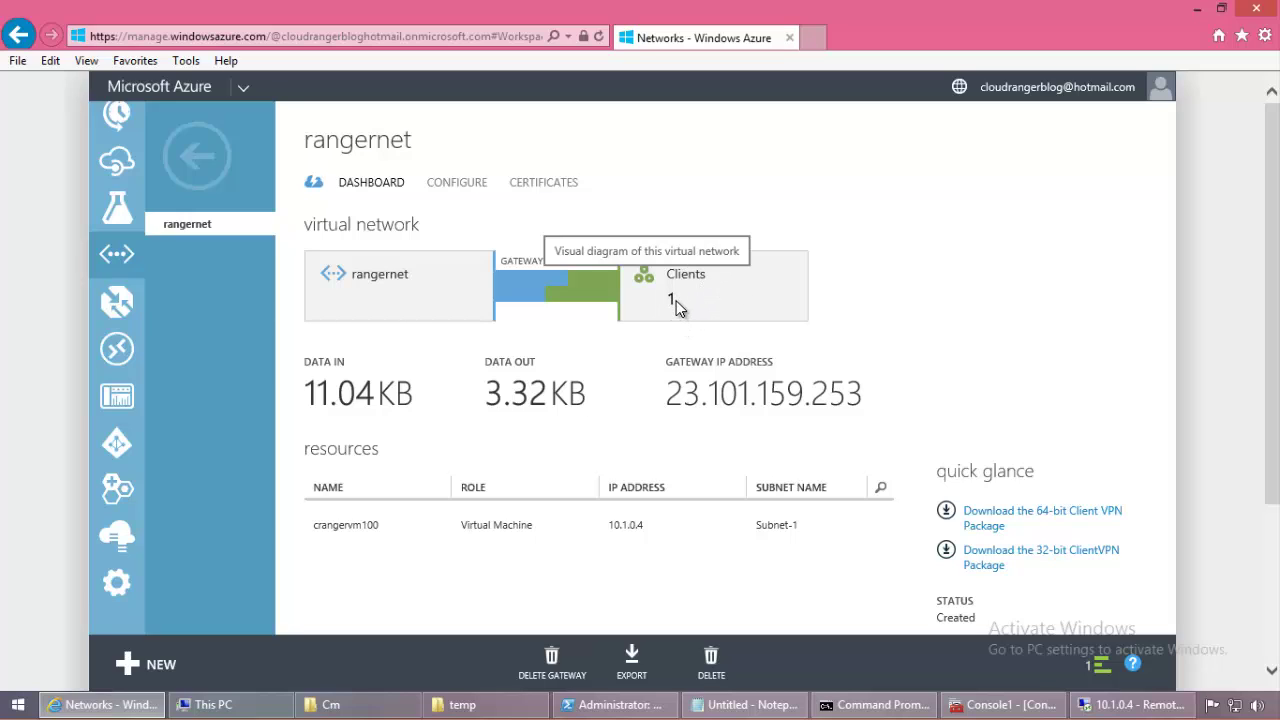
Step: Review gateway IP 23.101.159.253 and data in/out, then edit the 10.0.0.0/29 point-to-site address space
{"action": "left_click", "coordinate": [1230, 706]}
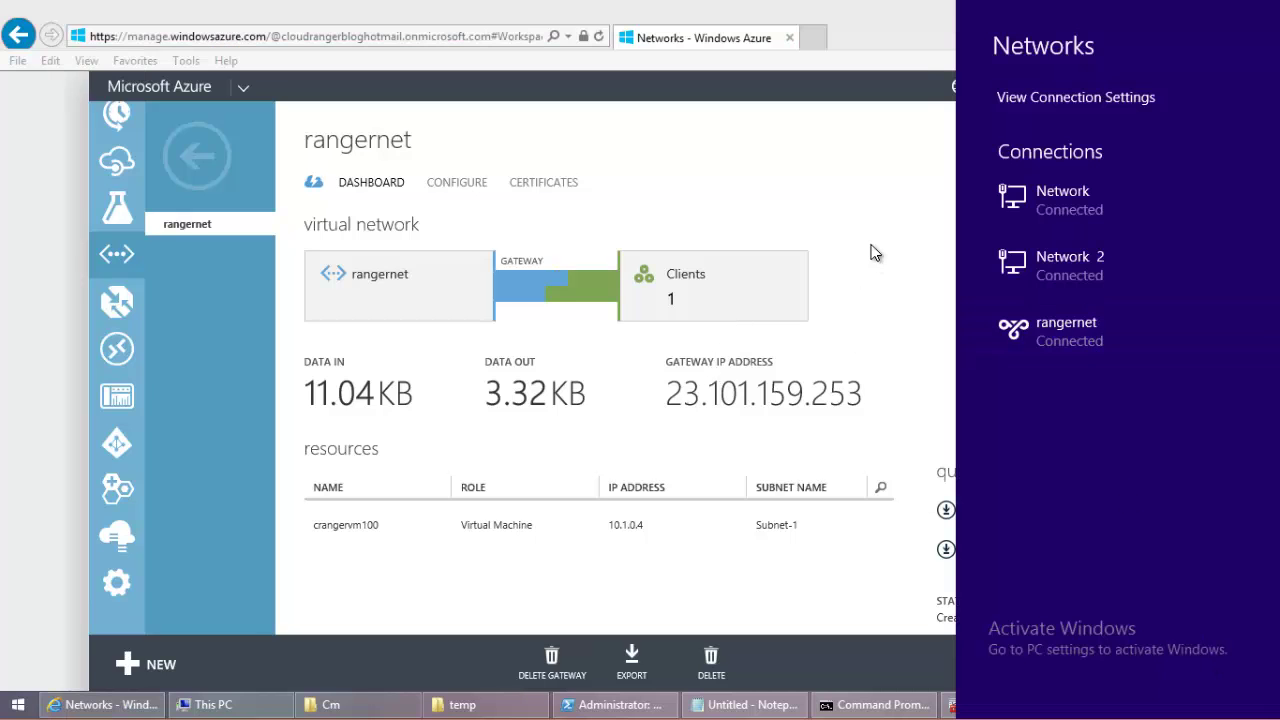
{"action": "left_click", "coordinate": [652, 308]}
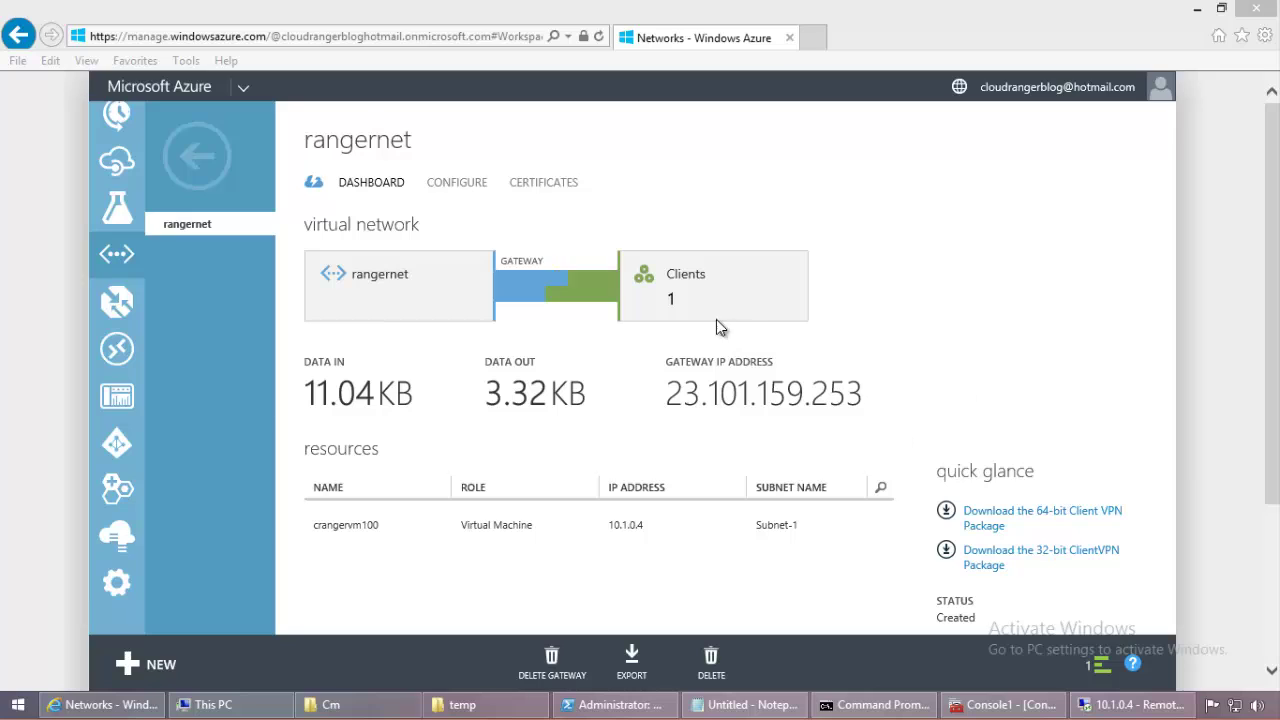
{"action": "left_click_drag", "start_coordinate": [674, 392], "coordinate": [923, 386]}
{"action": "left_click", "coordinate": [923, 386]}
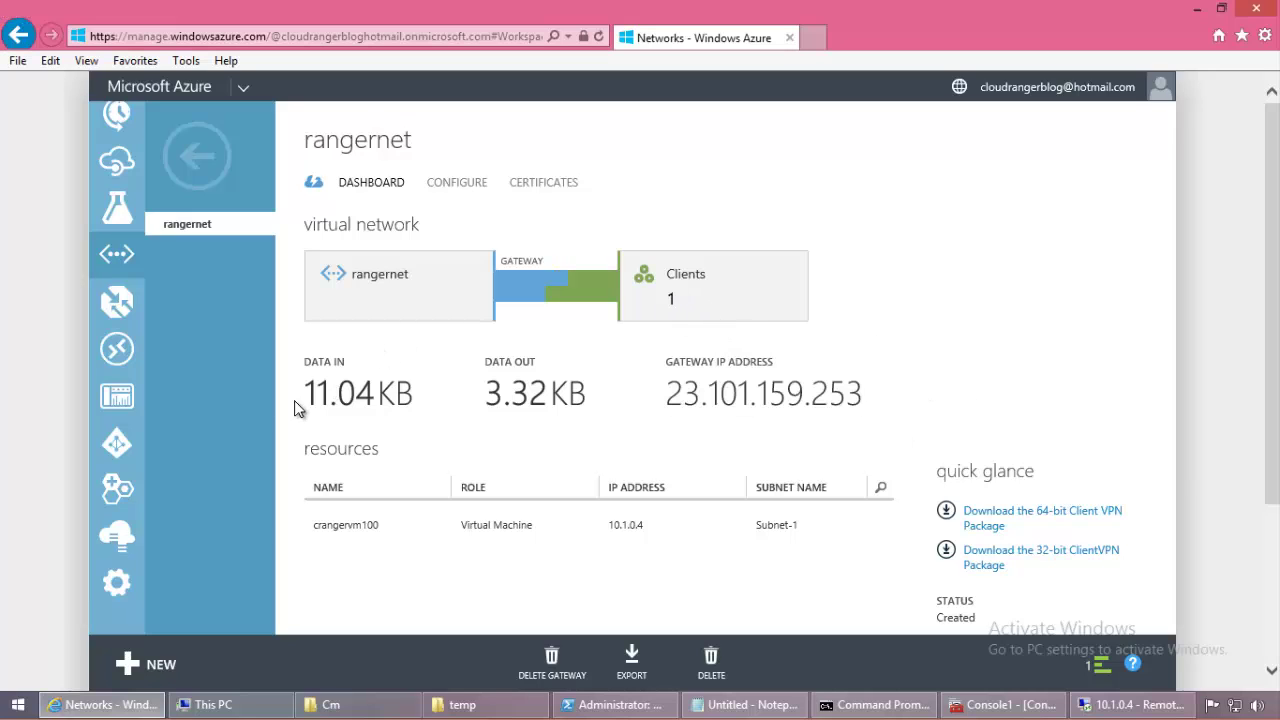
{"action": "left_click_drag", "start_coordinate": [302, 404], "coordinate": [606, 410]}
{"action": "left_click", "coordinate": [606, 410]}
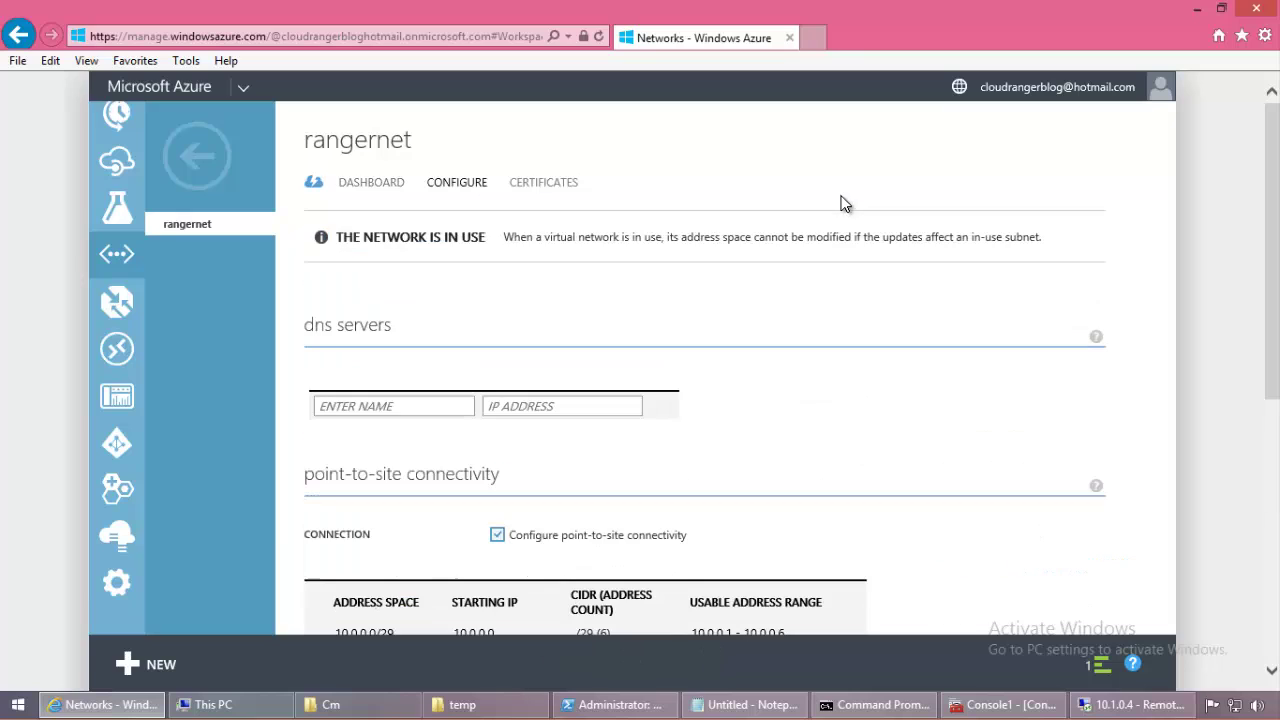
{"action": "scroll", "coordinate": [870, 230], "scroll_direction": "down", "scroll_amount": 3}
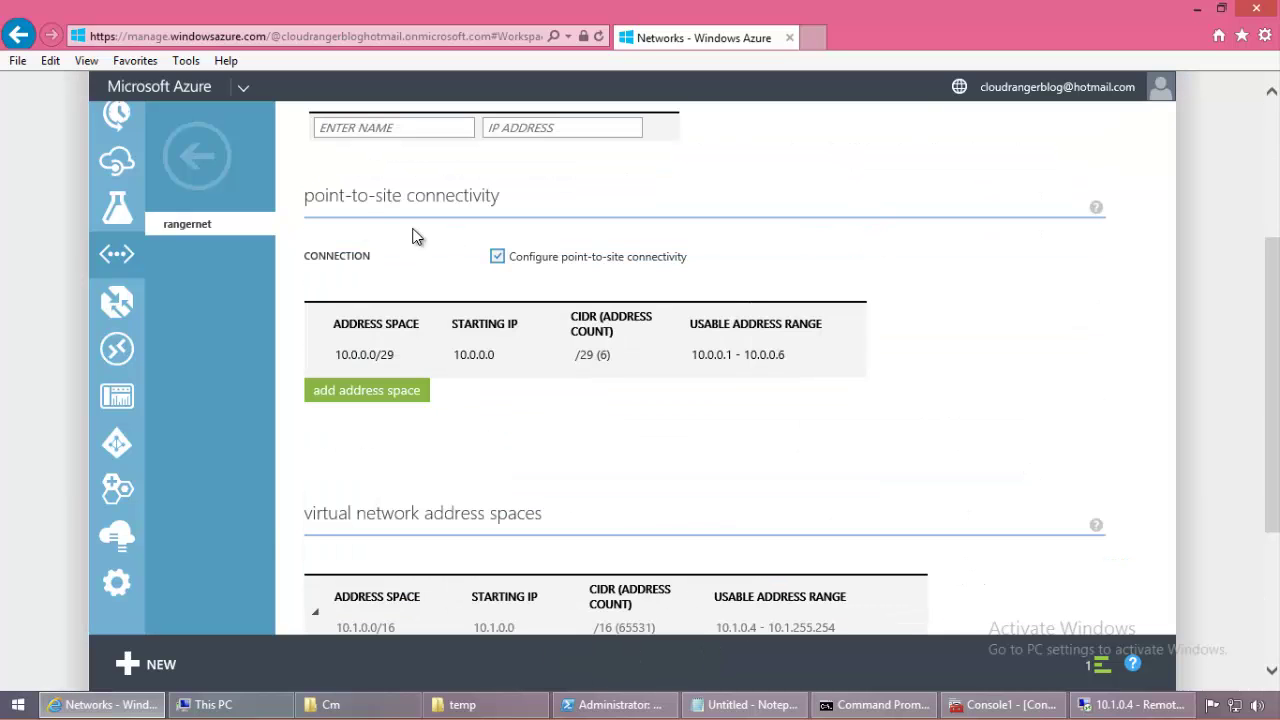
{"action": "left_click", "coordinate": [372, 364]}
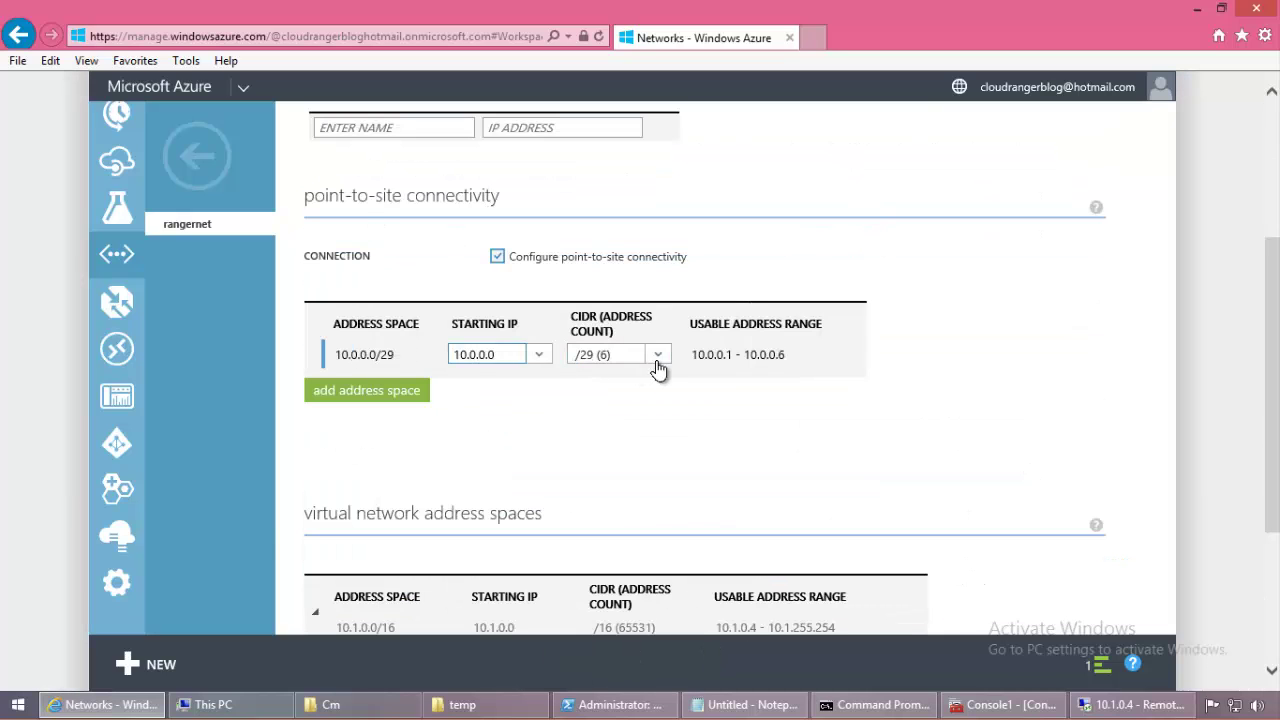
Step: Clear the Command Prompt and rerun ipconfig to show PPP adapter rangernet at 10.0.0.2
{"action": "left_click", "coordinate": [843, 705]}
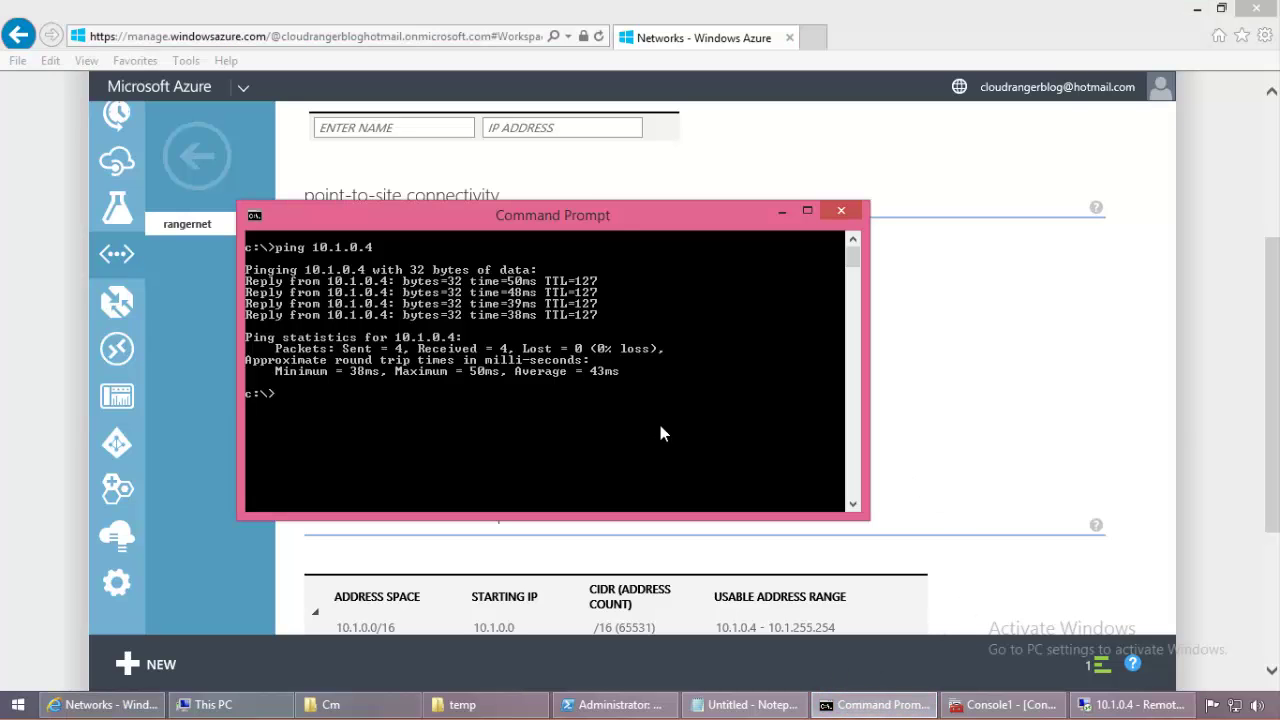
{"action": "type", "text": "cls"}
{"action": "key", "text": "Return"}
{"action": "type", "text": "ipconf"}
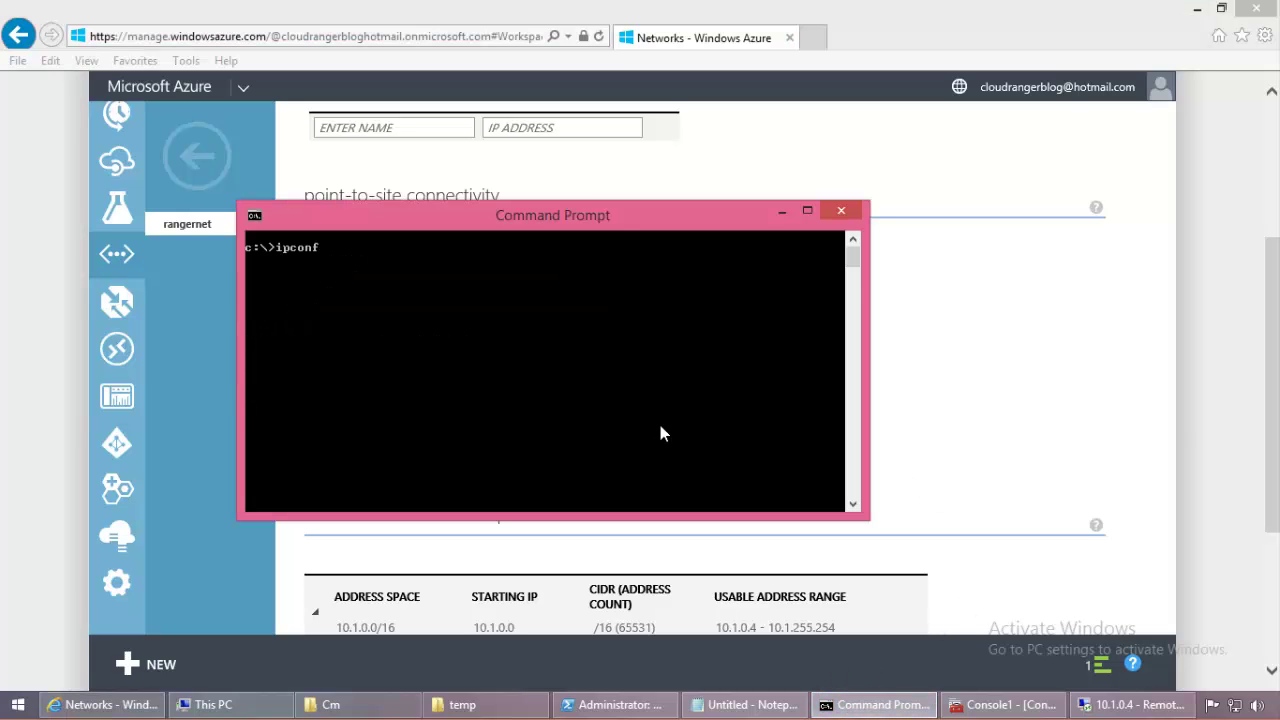
{"action": "type", "text": "ig"}
{"action": "key", "text": "Return"}
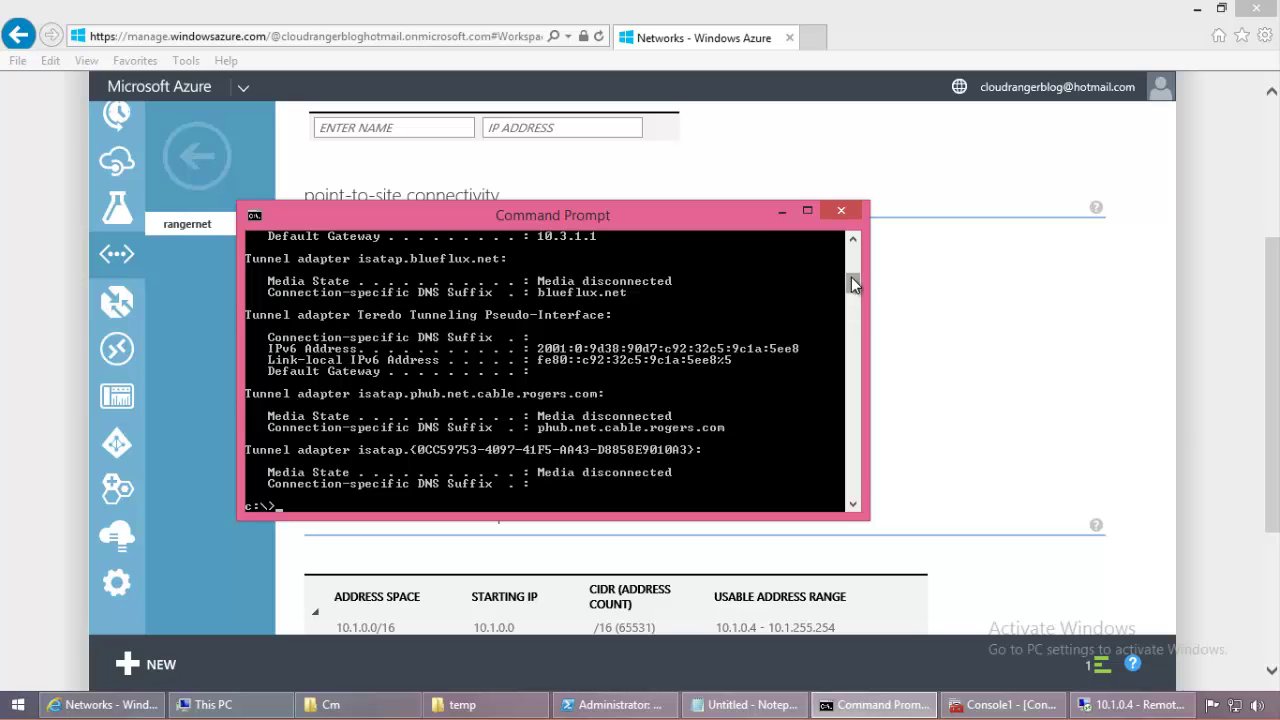
Step: Reposition the console beside the Azure page and check the rangernet connection in the Networks list
{"action": "left_click_drag", "start_coordinate": [851, 284], "coordinate": [851, 260]}
{"action": "left_click_drag", "start_coordinate": [734, 224], "coordinate": [749, 219]}
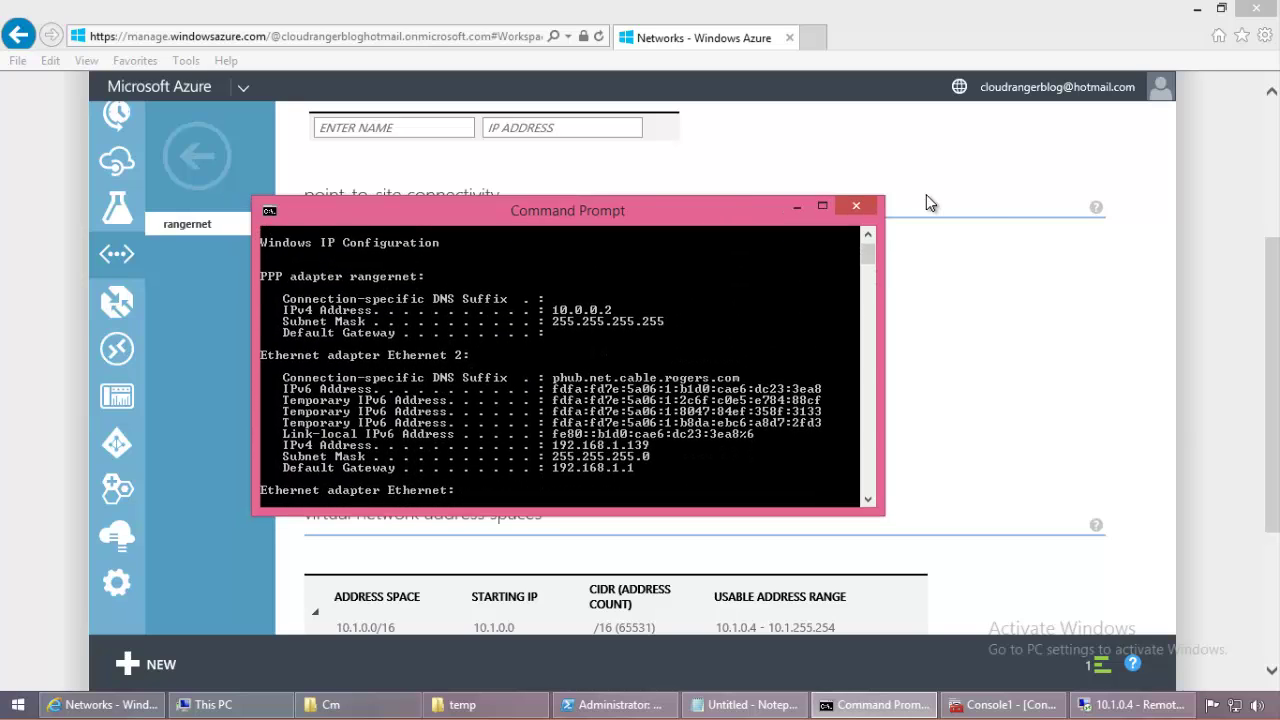
{"action": "left_click_drag", "start_coordinate": [926, 200], "coordinate": [730, 491]}
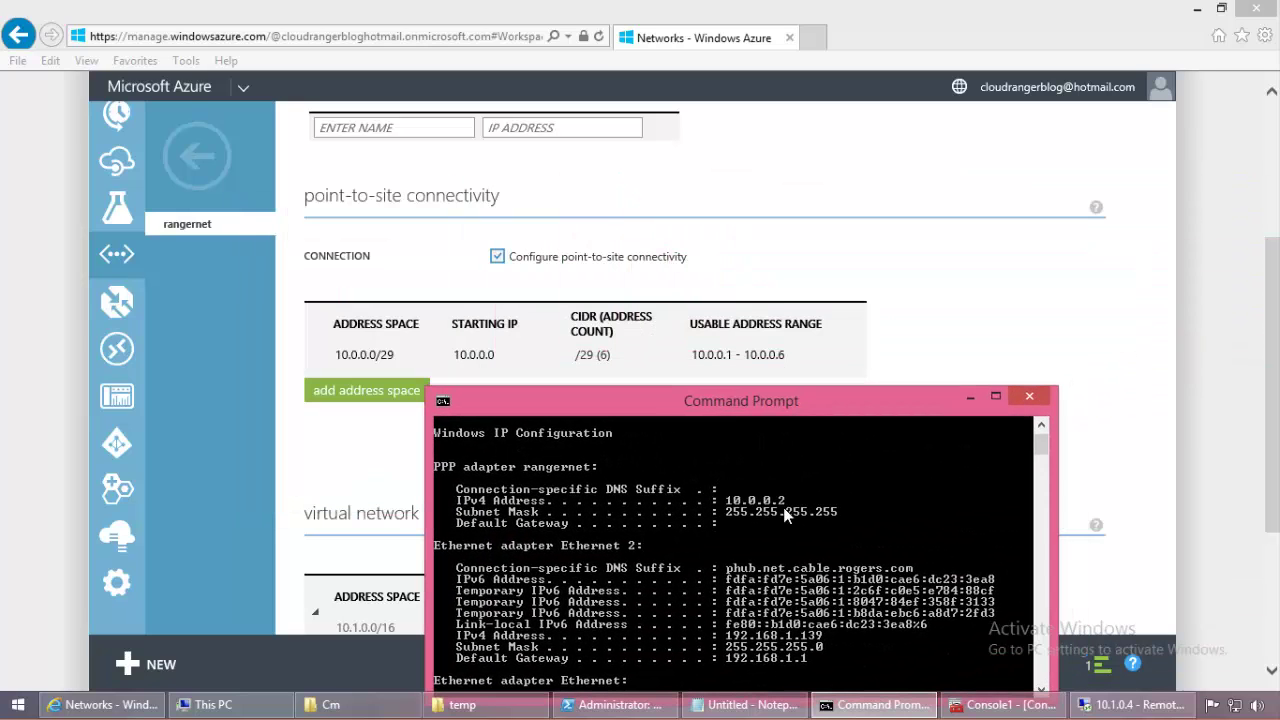
{"action": "left_click", "coordinate": [1236, 705]}
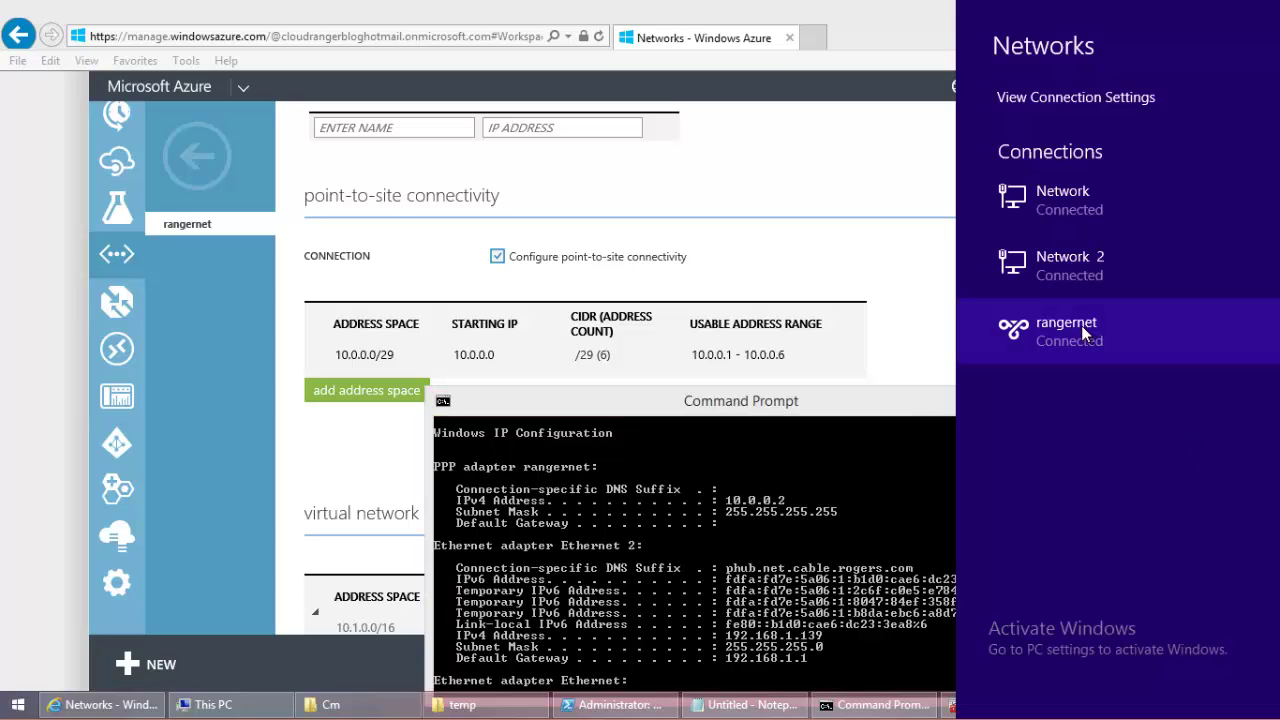
{"action": "left_click", "coordinate": [880, 511]}
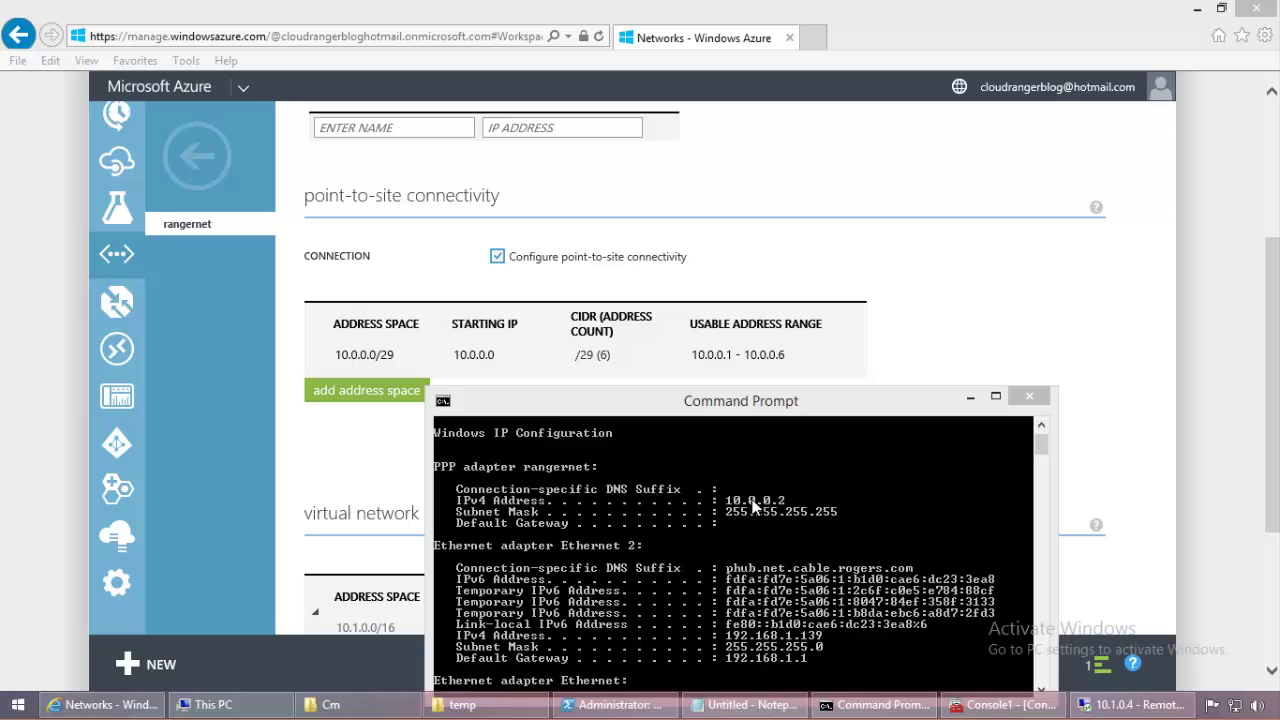
Step: Run ping 10.0.0.2 in the VM's PowerShell, then minimize the remote session
{"action": "left_click", "coordinate": [1095, 705]}
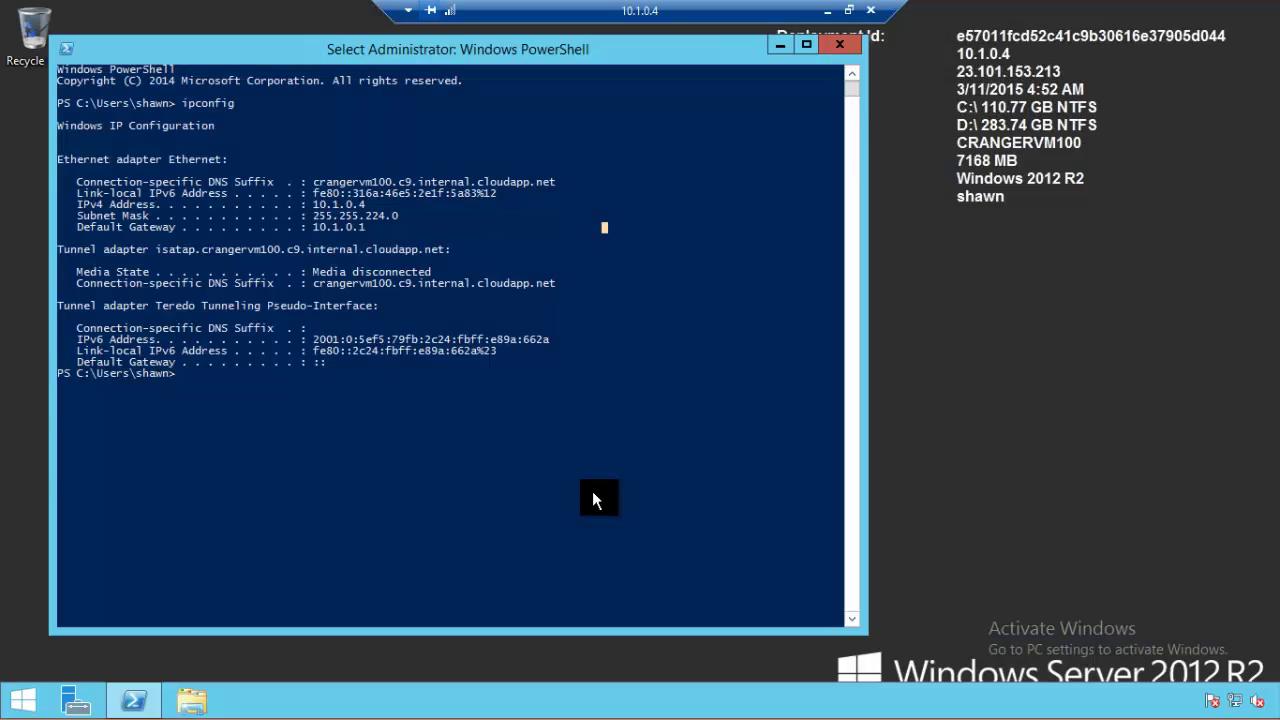
{"action": "type", "text": "ping 10"}
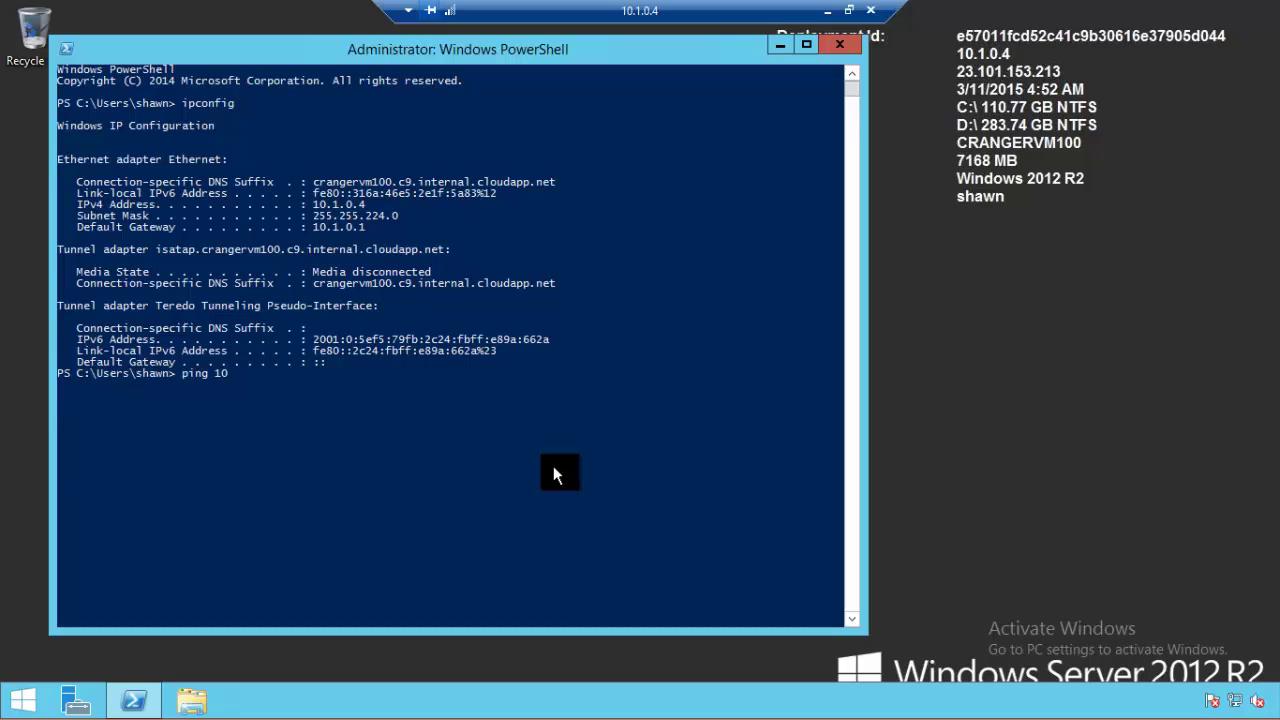
{"action": "left_click", "coordinate": [553, 466]}
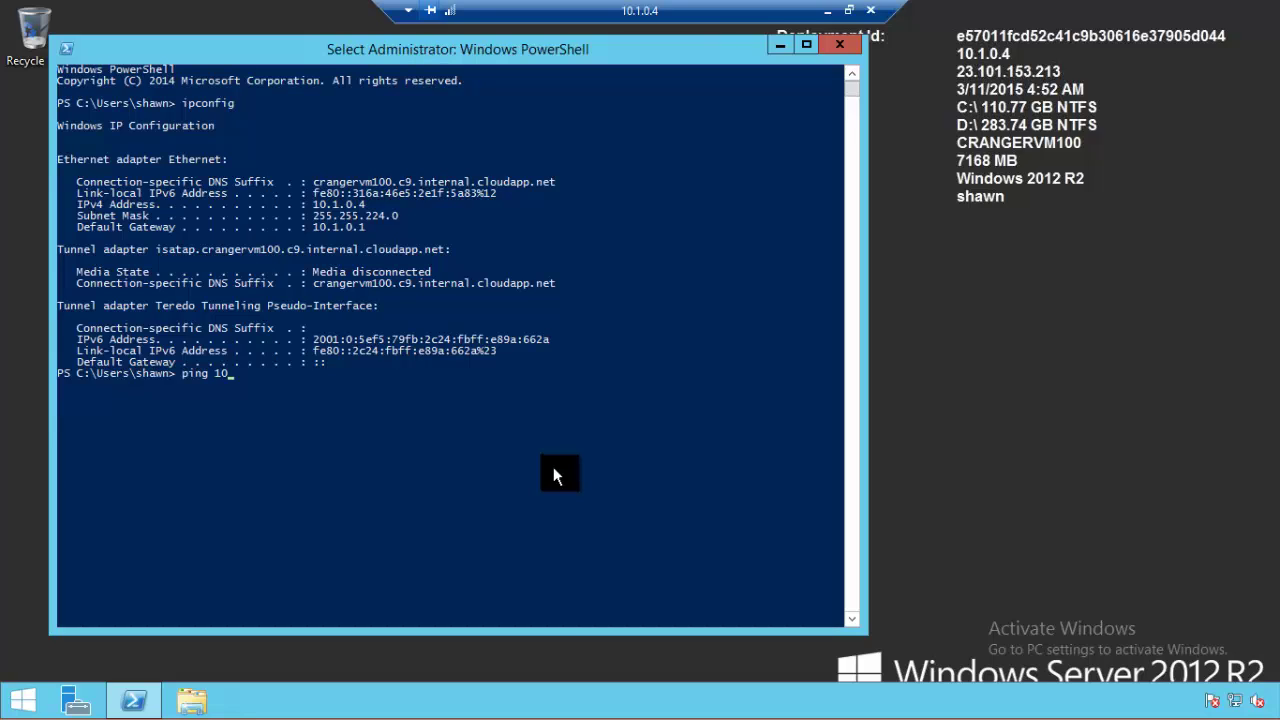
{"action": "key", "text": "Escape"}
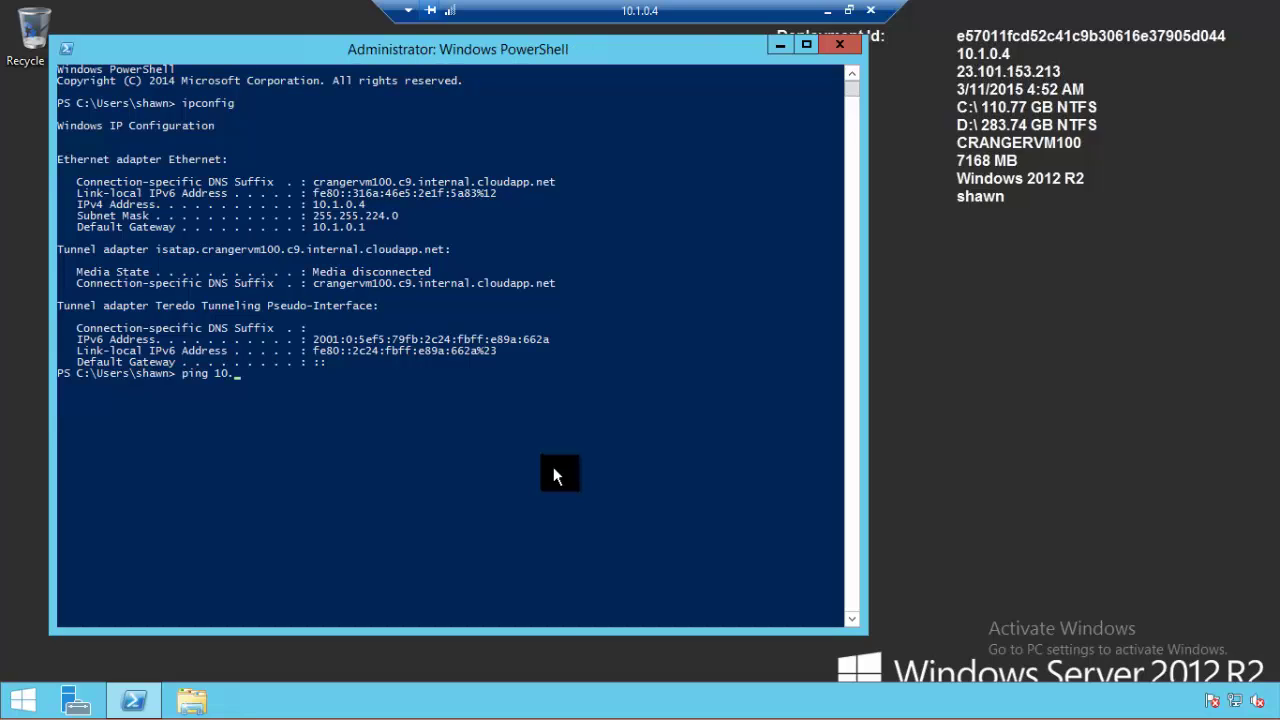
{"action": "left_click", "coordinate": [827, 11]}
{"action": "left_click", "coordinate": [1130, 704]}
{"action": "type", "text": ".2"}
{"action": "key", "text": "Return"}
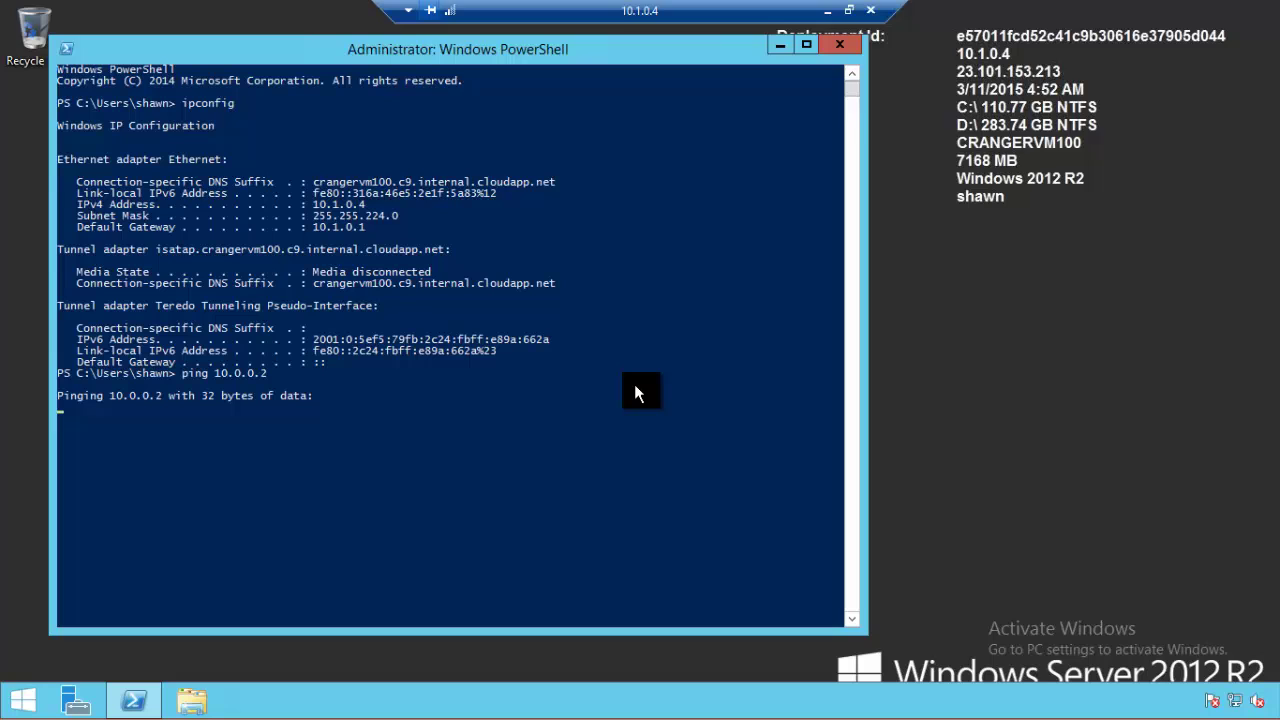
{"action": "left_click", "coordinate": [827, 11]}
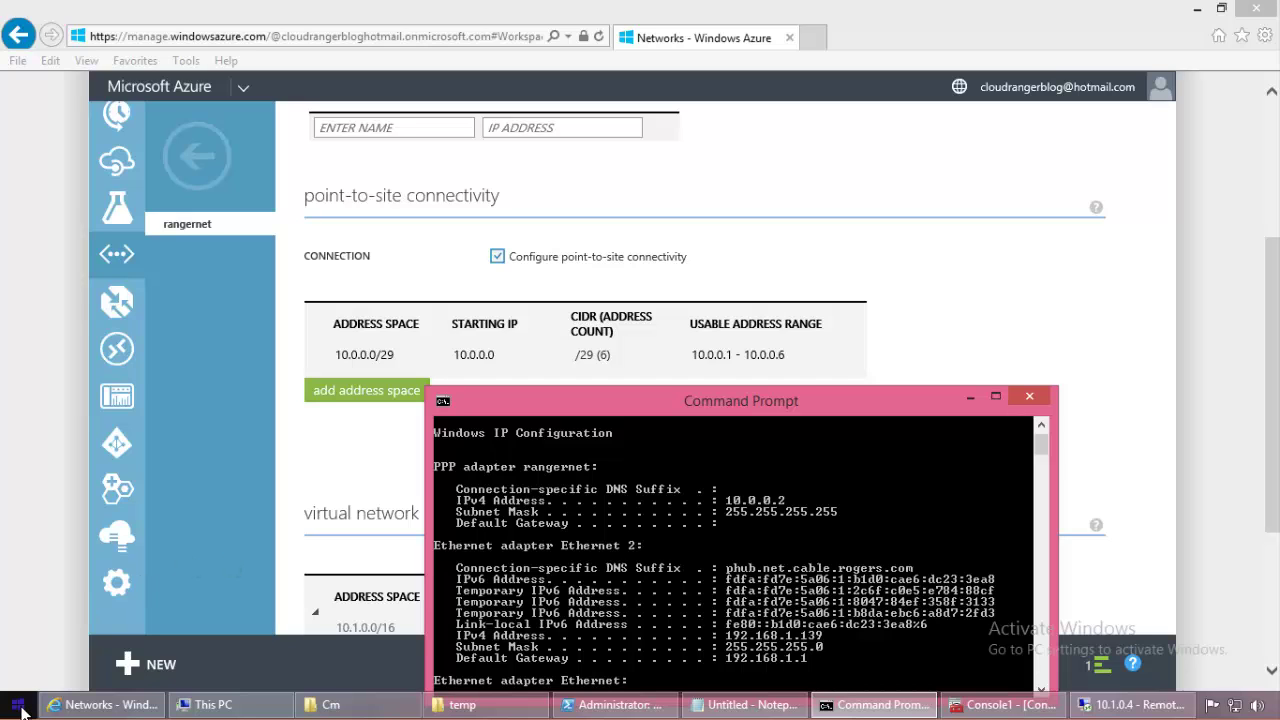
Step: Open Control Panel in small-icons view and go to Windows Firewall
{"action": "left_click", "coordinate": [18, 706]}
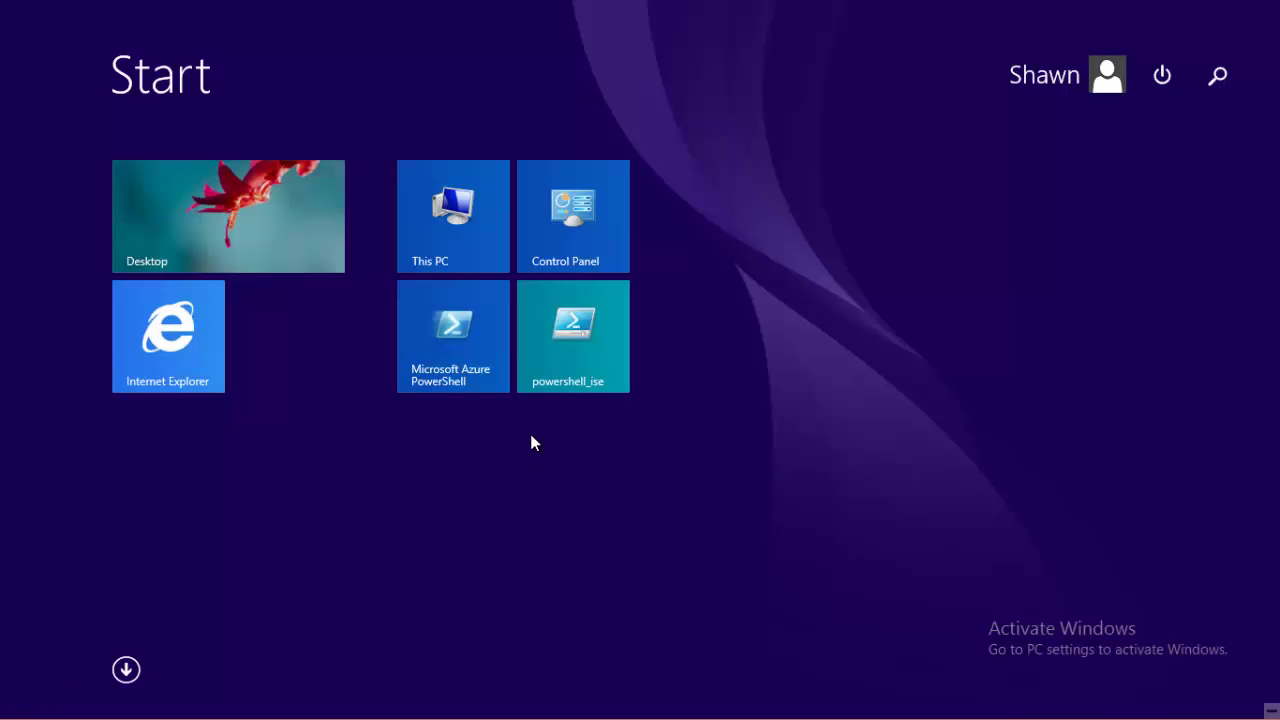
{"action": "left_click", "coordinate": [588, 215]}
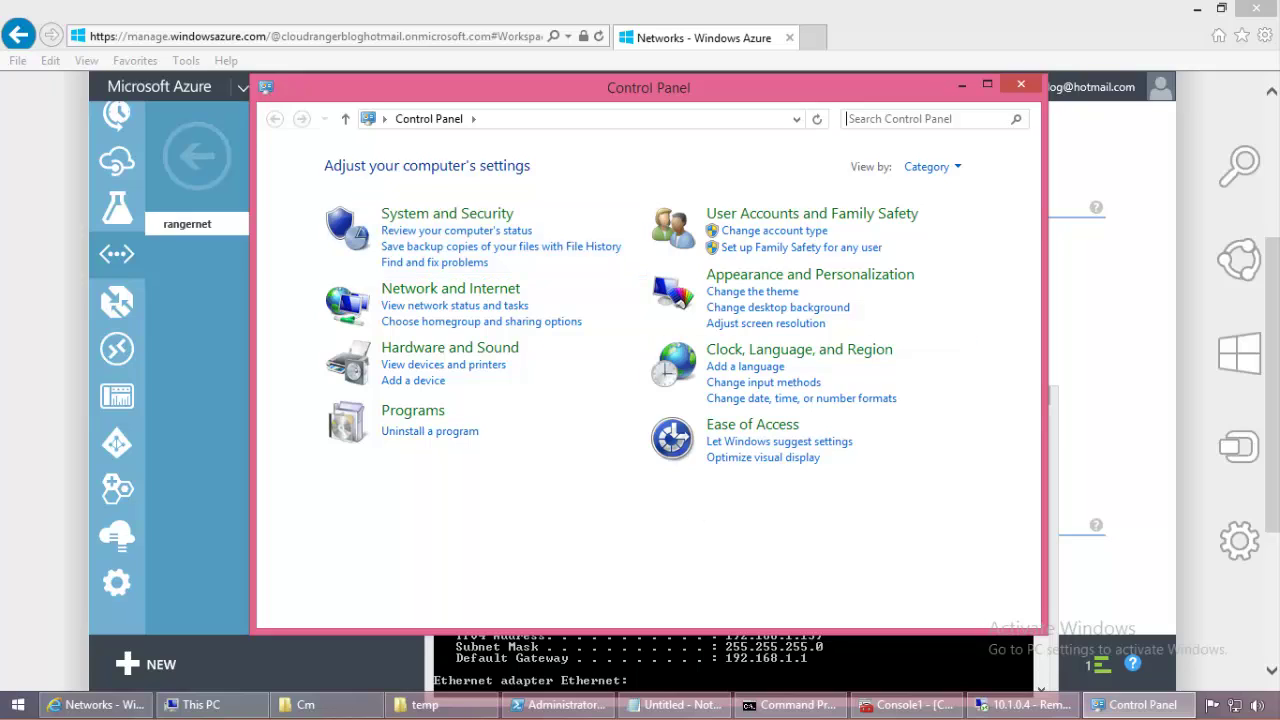
{"action": "left_click", "coordinate": [960, 168]}
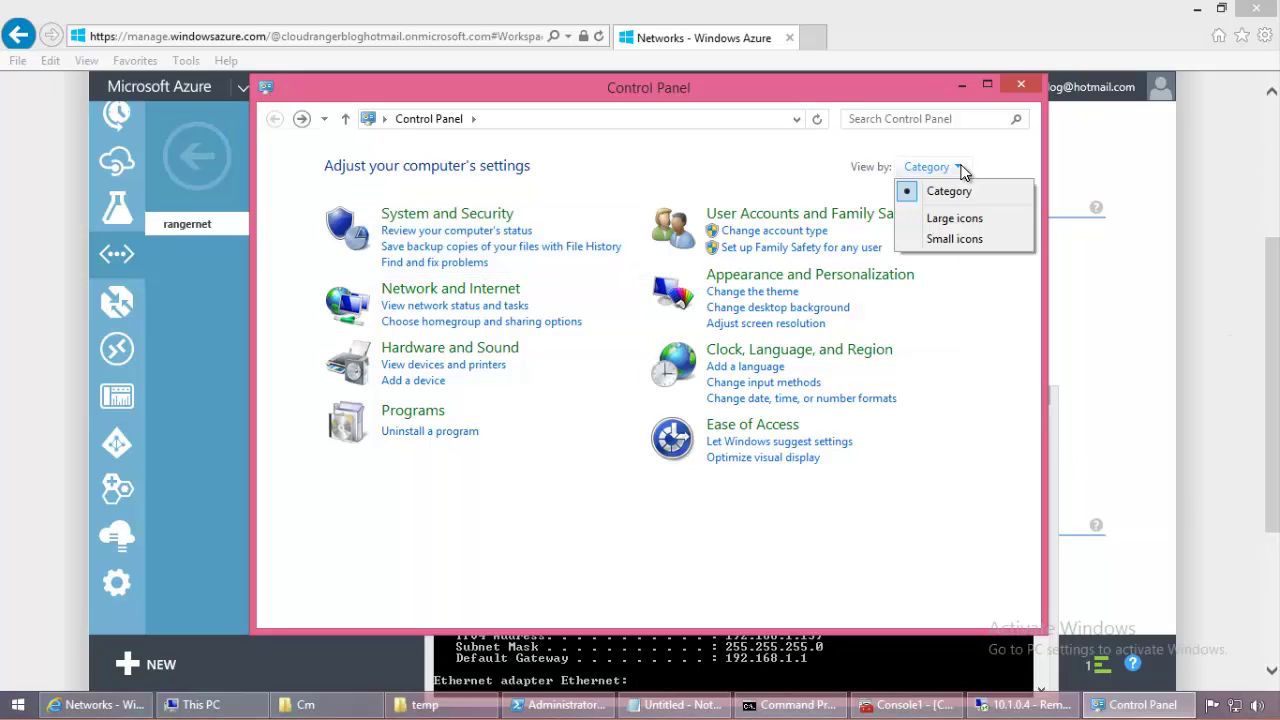
{"action": "left_click", "coordinate": [954, 238]}
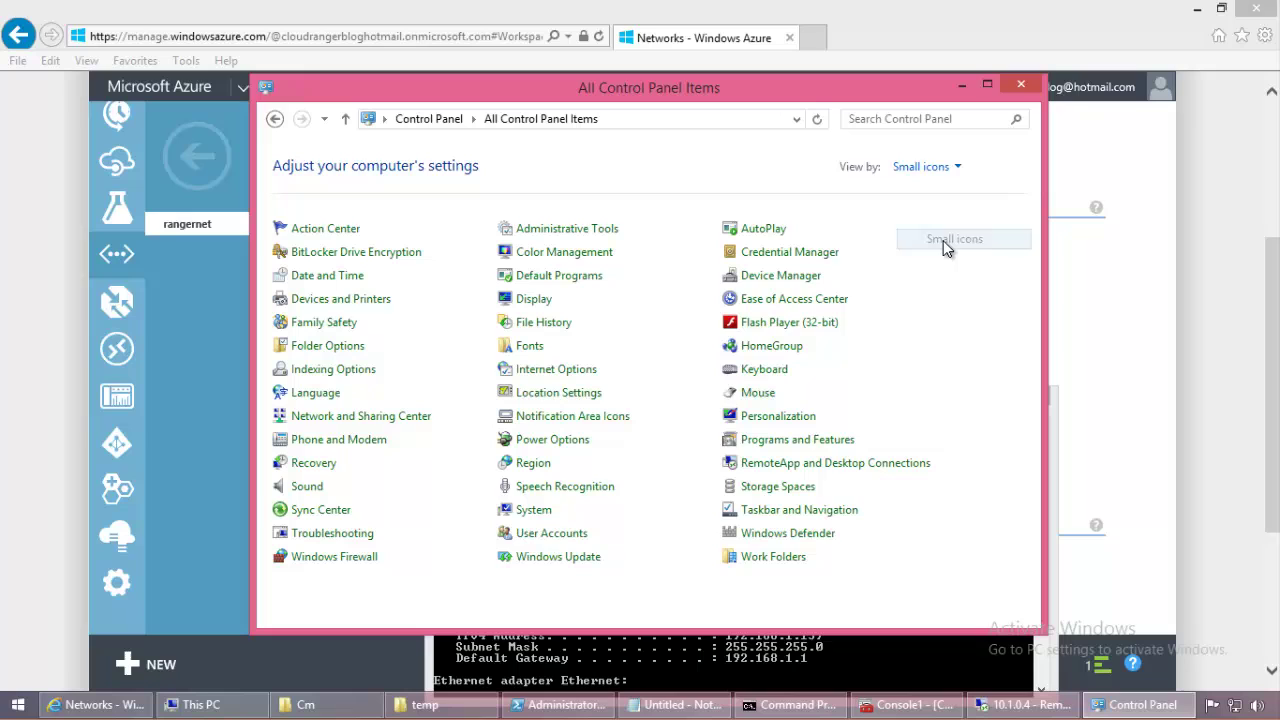
{"action": "left_click", "coordinate": [350, 558]}
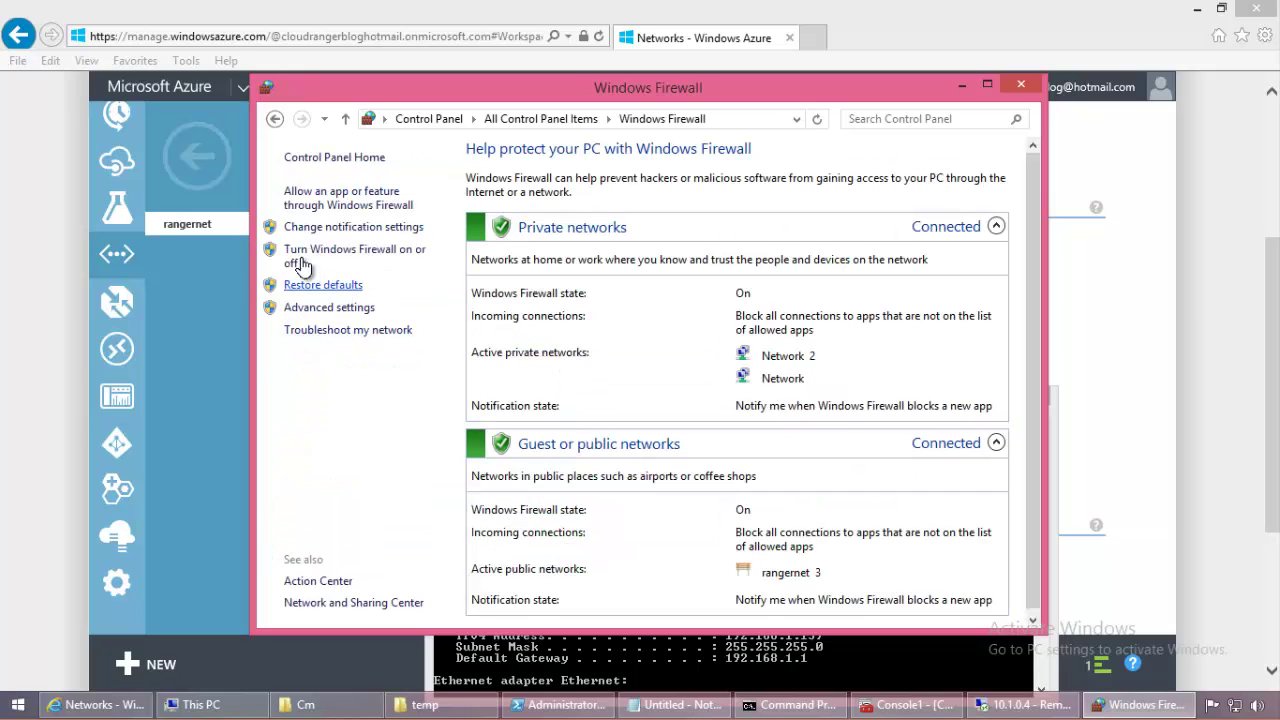
Step: Turn the local firewall off for private and public networks, then return to the remote session
{"action": "left_click", "coordinate": [300, 256]}
{"action": "left_click", "coordinate": [460, 297]}
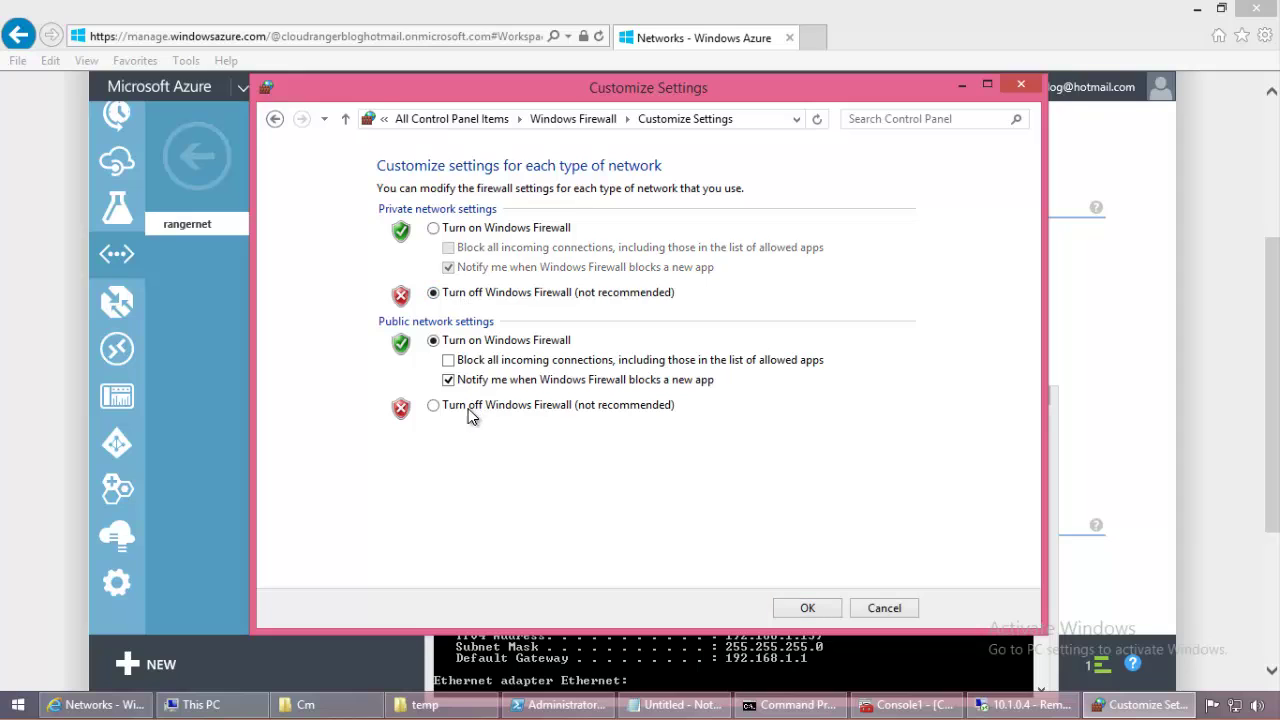
{"action": "left_click", "coordinate": [466, 405]}
{"action": "left_click", "coordinate": [806, 603]}
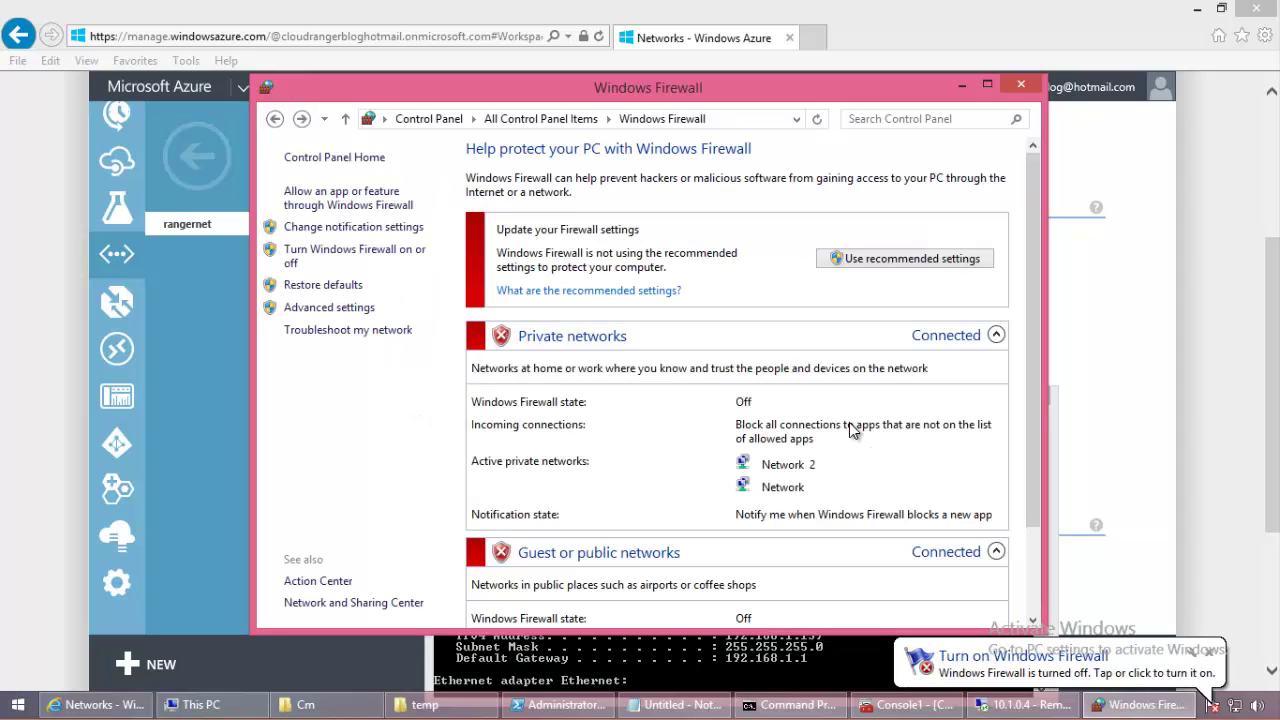
{"action": "left_click", "coordinate": [1021, 84]}
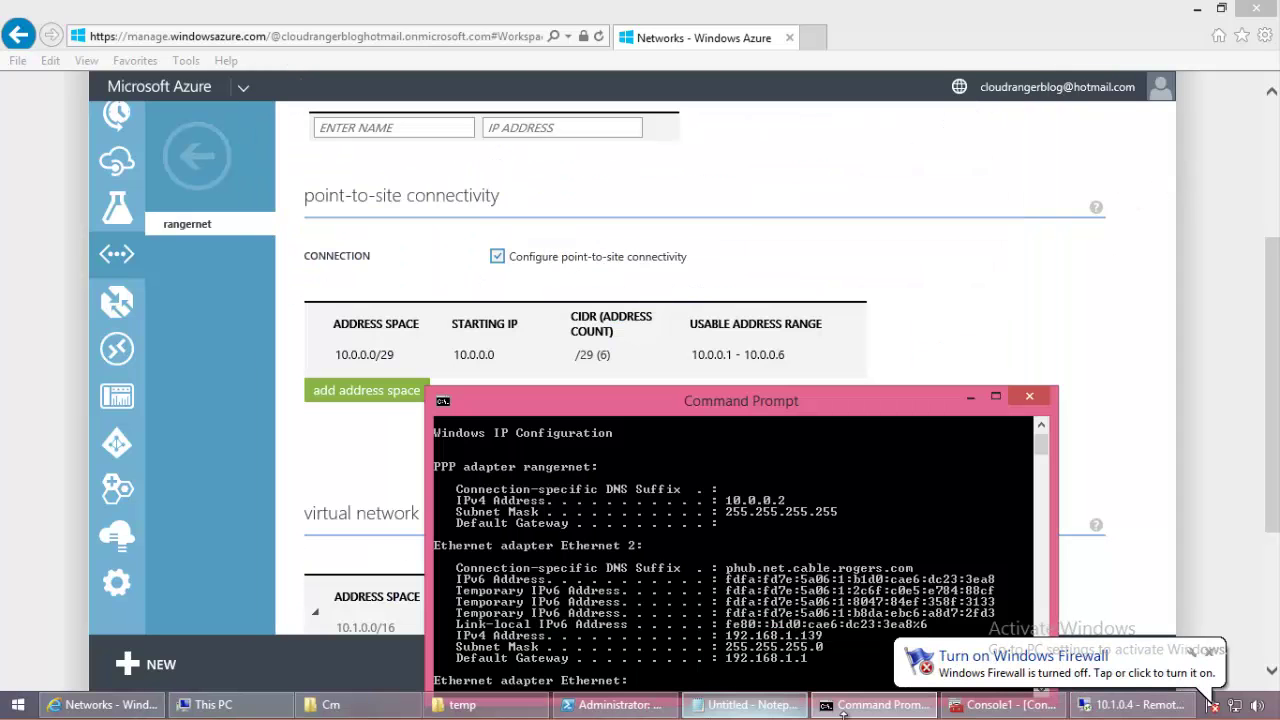
{"action": "left_click", "coordinate": [1133, 704]}
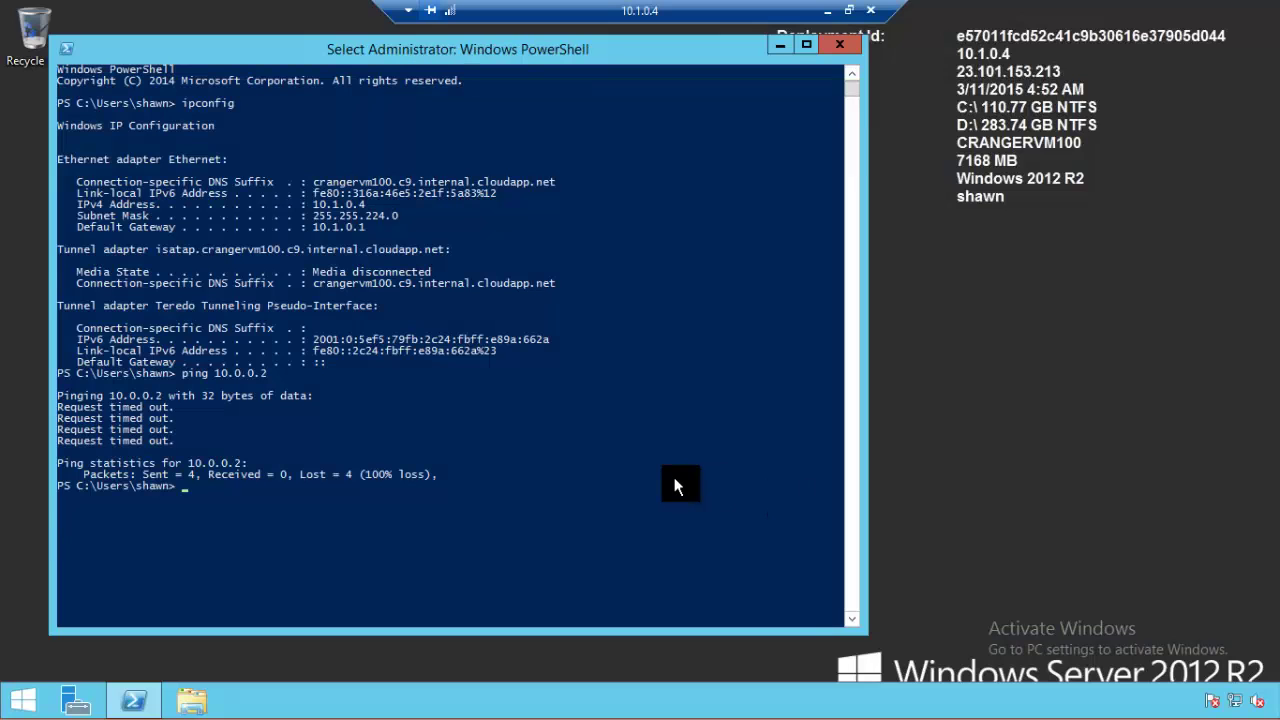
Step: Rerun the ping to 10.0.0.2 on the VM, now getting all four replies, and return to the Azure portal
{"action": "key", "text": "Up"}
{"action": "key", "text": "Return"}
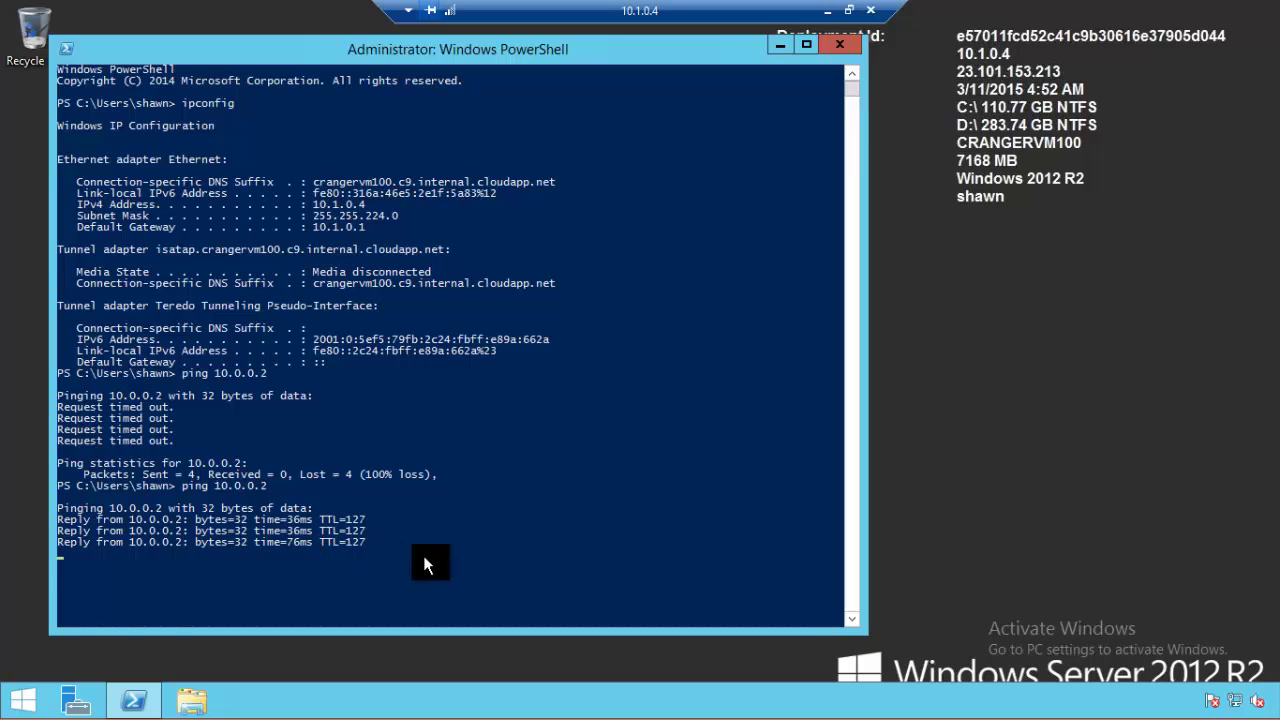
{"action": "left_click", "coordinate": [828, 10]}
{"action": "left_click", "coordinate": [985, 297]}
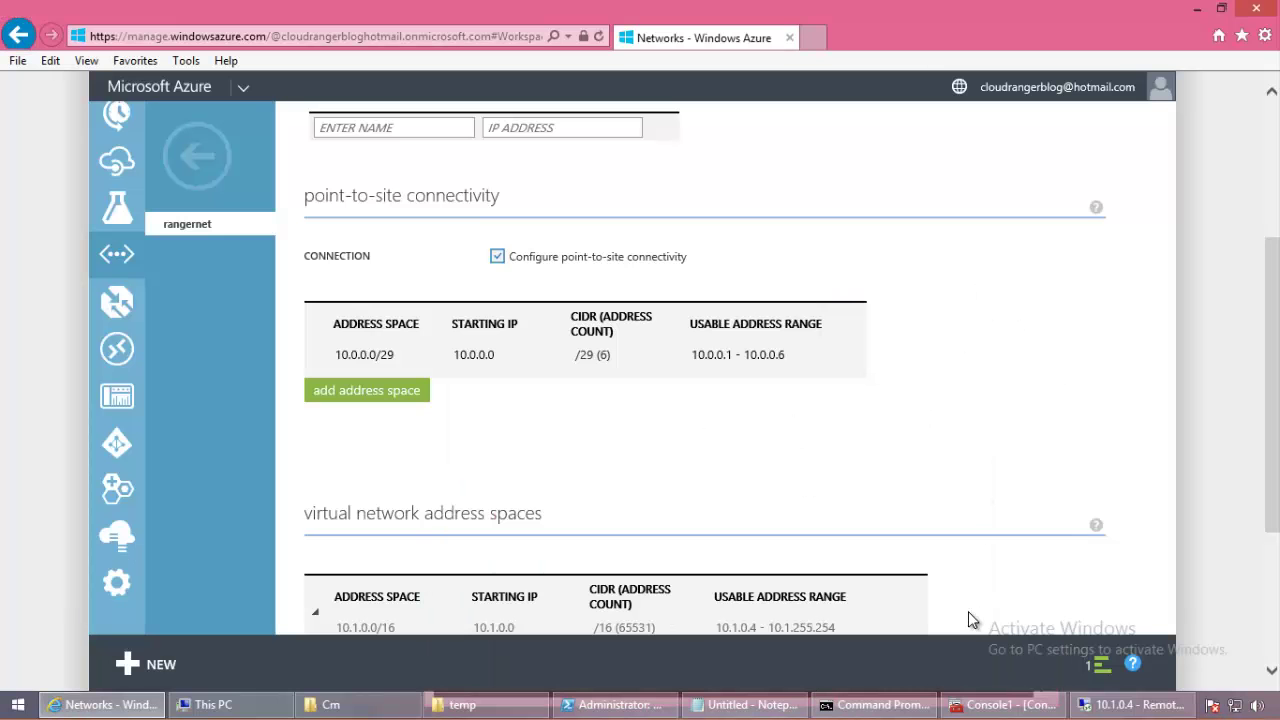
Step: Scroll rangernet's configure page to its subnets, including Gateway subnet 10.1.32.0/29, then return to the remote session
{"action": "left_click", "coordinate": [875, 704]}
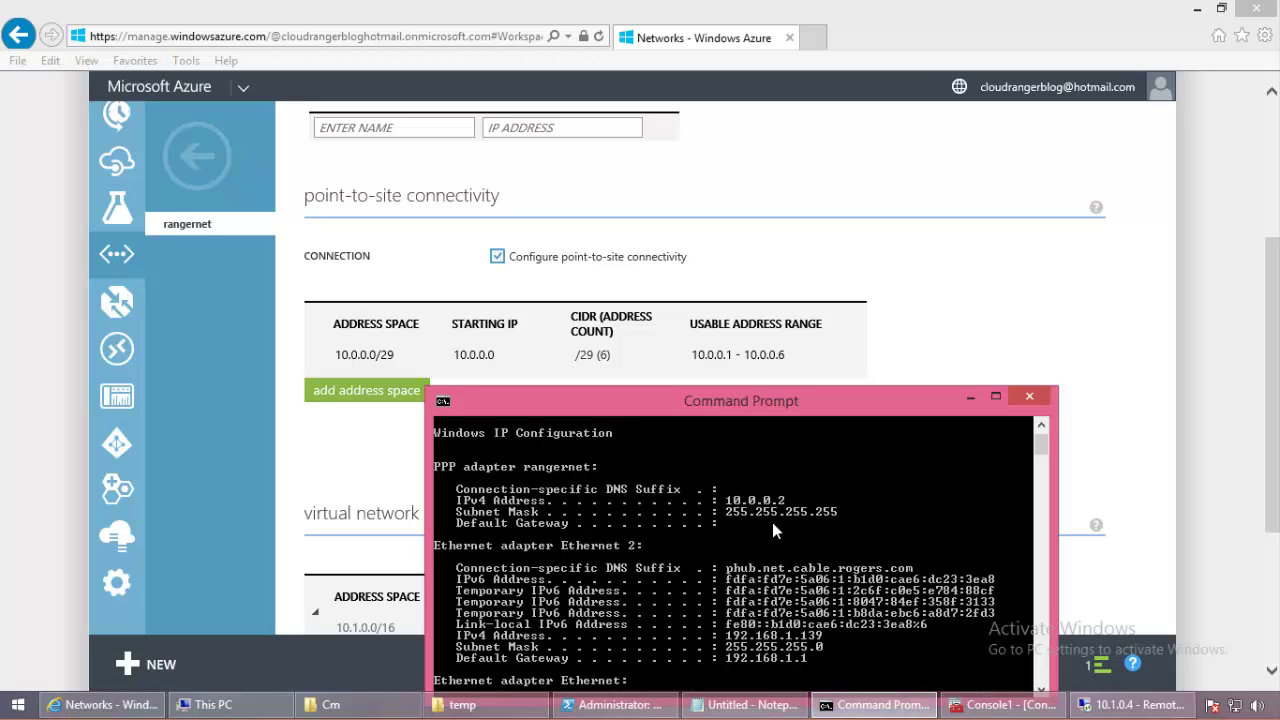
{"action": "left_click", "coordinate": [1097, 292]}
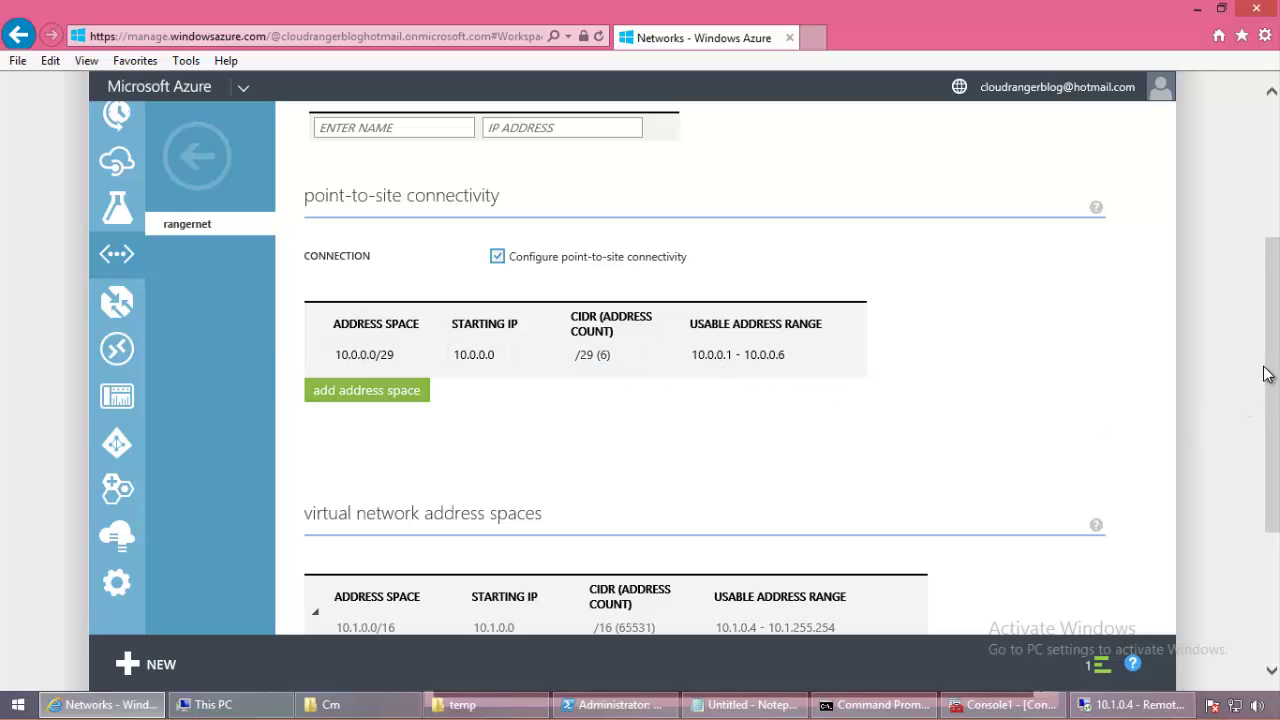
{"action": "left_click_drag", "start_coordinate": [1268, 374], "coordinate": [1265, 578]}
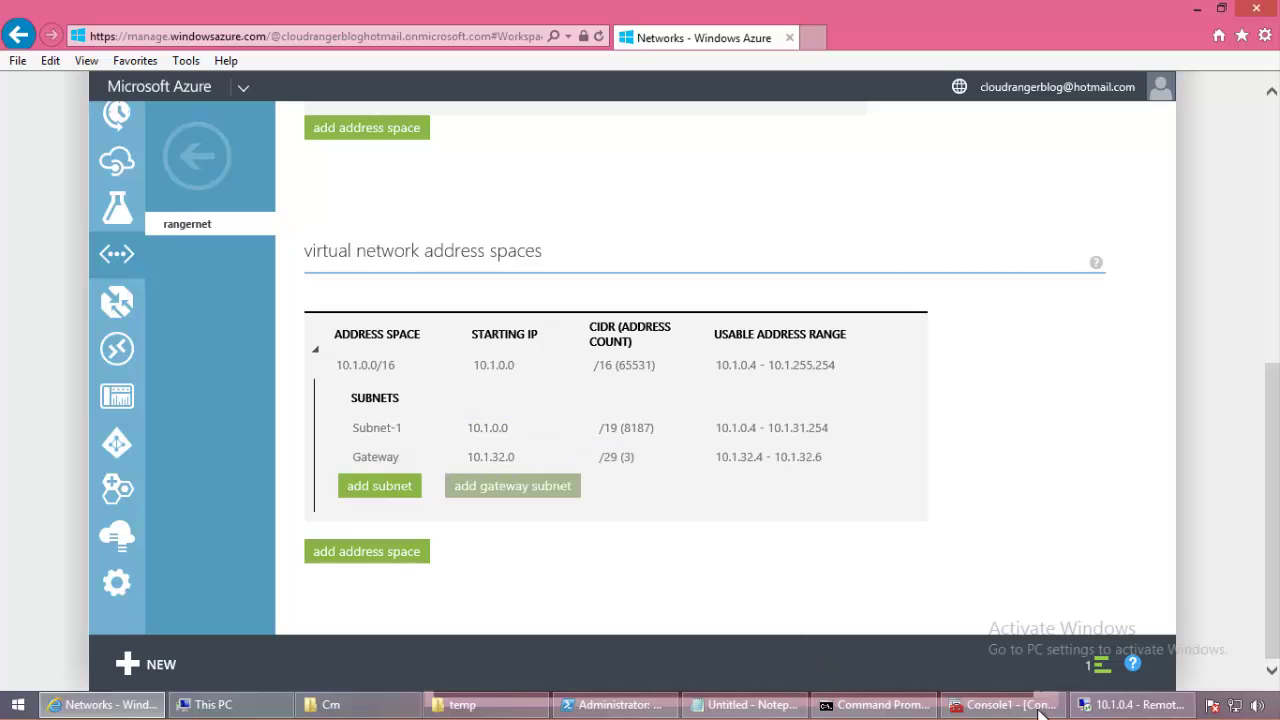
{"action": "left_click", "coordinate": [1089, 712]}
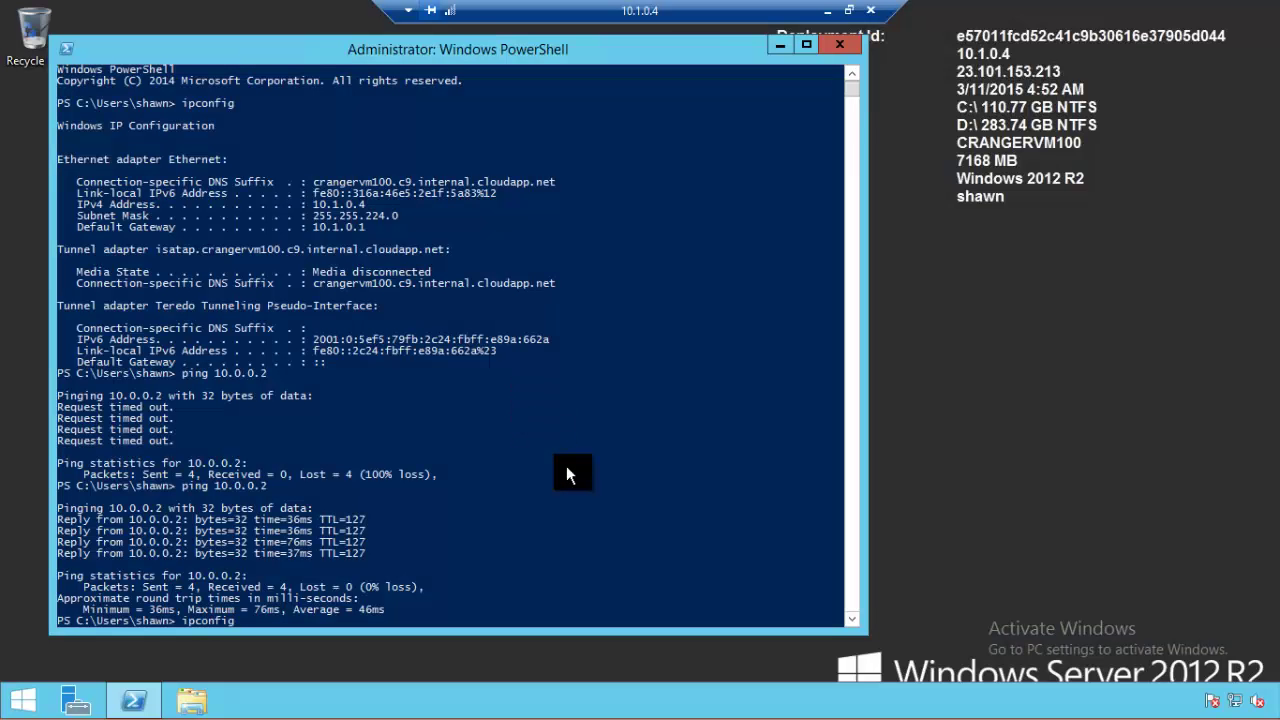
Step: Run ipconfig on the VM, highlight its IPv4 address 10.1.0.4, and minimise the remote session
{"action": "key", "text": "Return"}
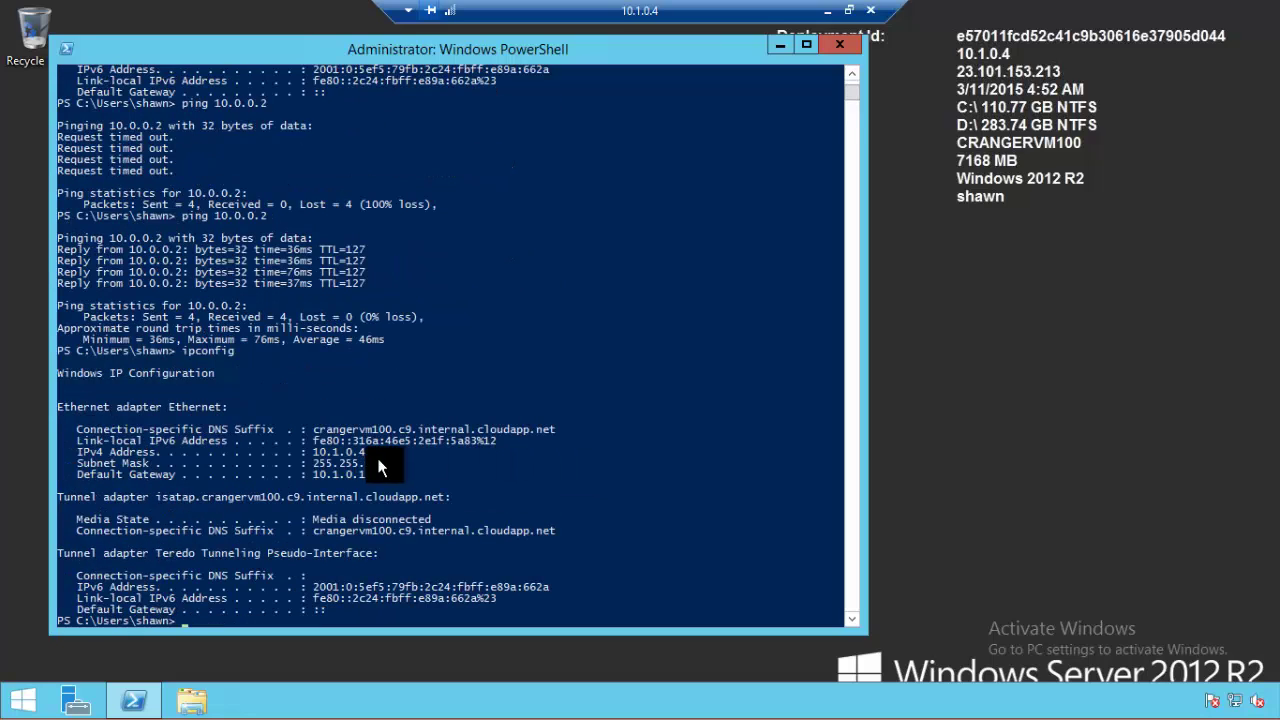
{"action": "left_click_drag", "start_coordinate": [314, 452], "coordinate": [383, 461]}
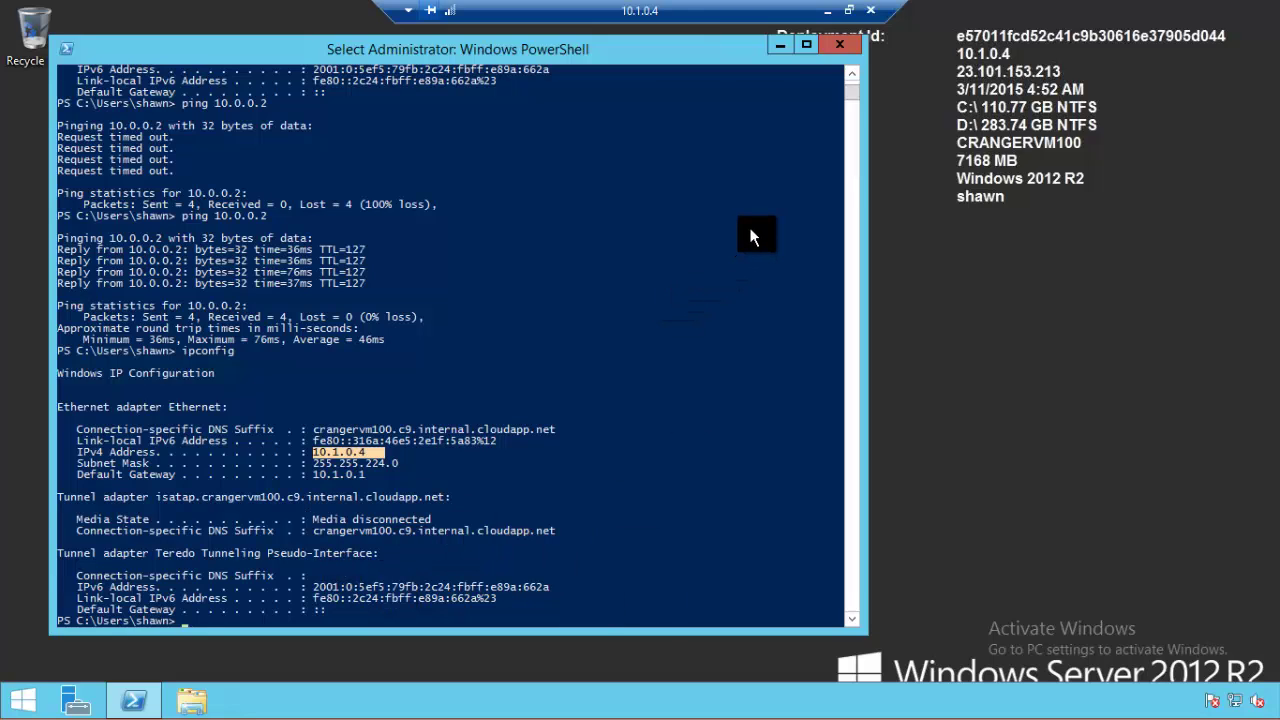
{"action": "left_click", "coordinate": [827, 11]}
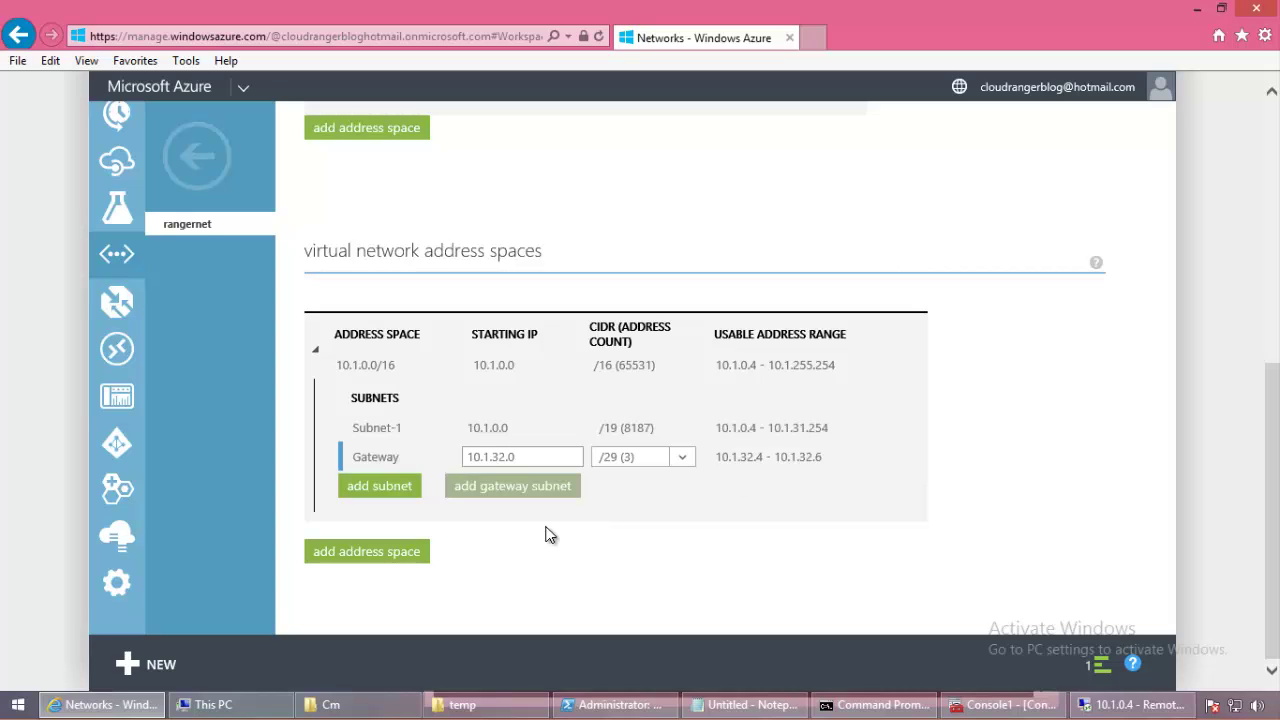
Step: Open rangernet's dashboard and highlight its gateway IP address 23.101.159.253
{"action": "left_click", "coordinate": [192, 152]}
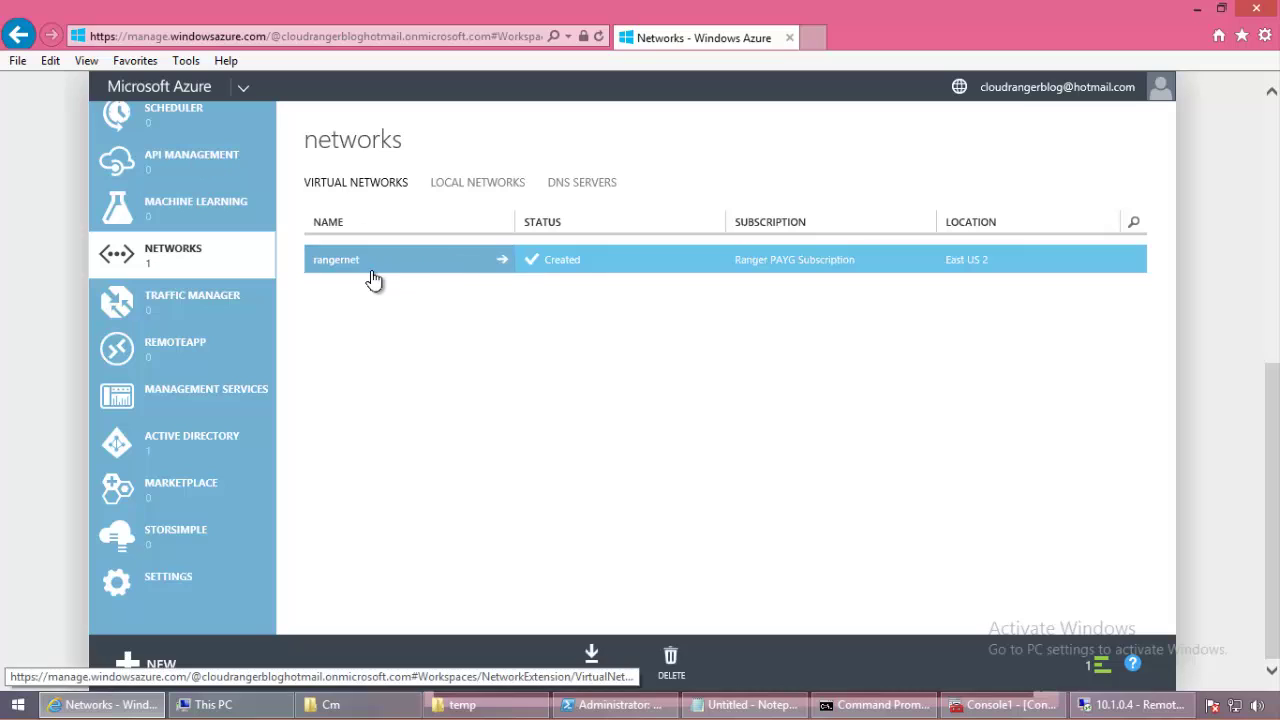
{"action": "left_click", "coordinate": [372, 266]}
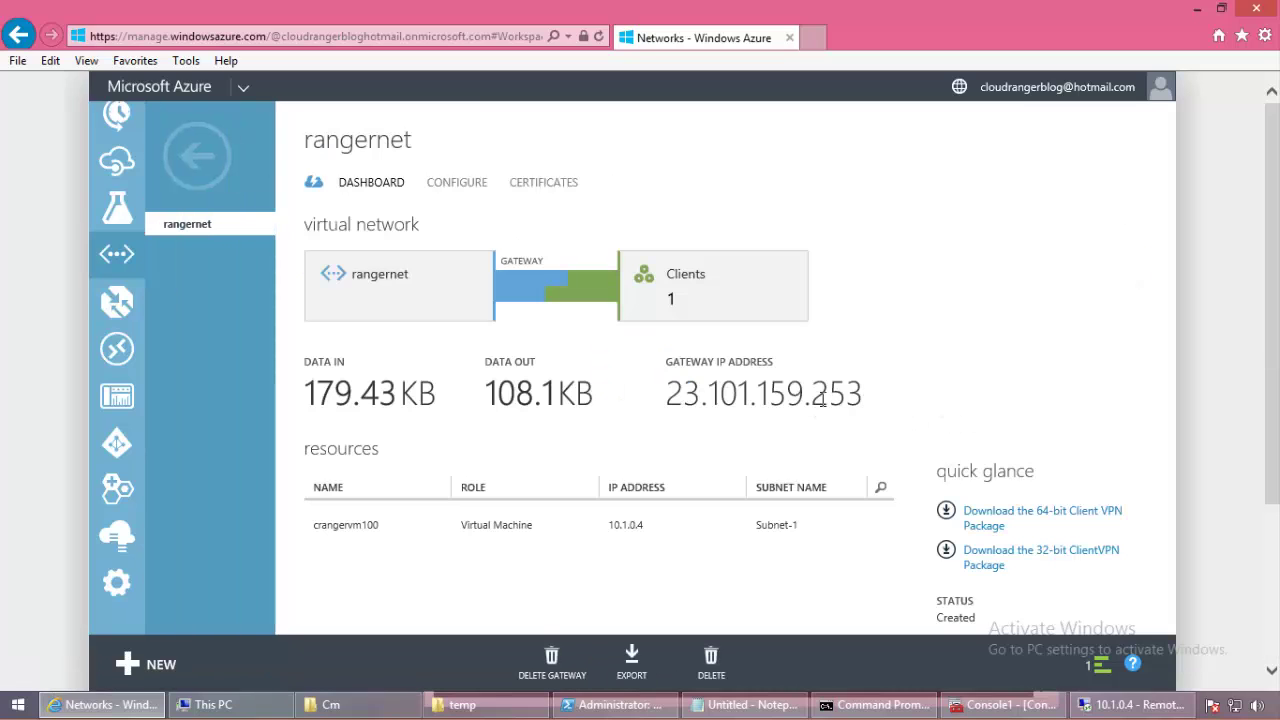
{"action": "left_click_drag", "start_coordinate": [878, 397], "coordinate": [664, 397]}
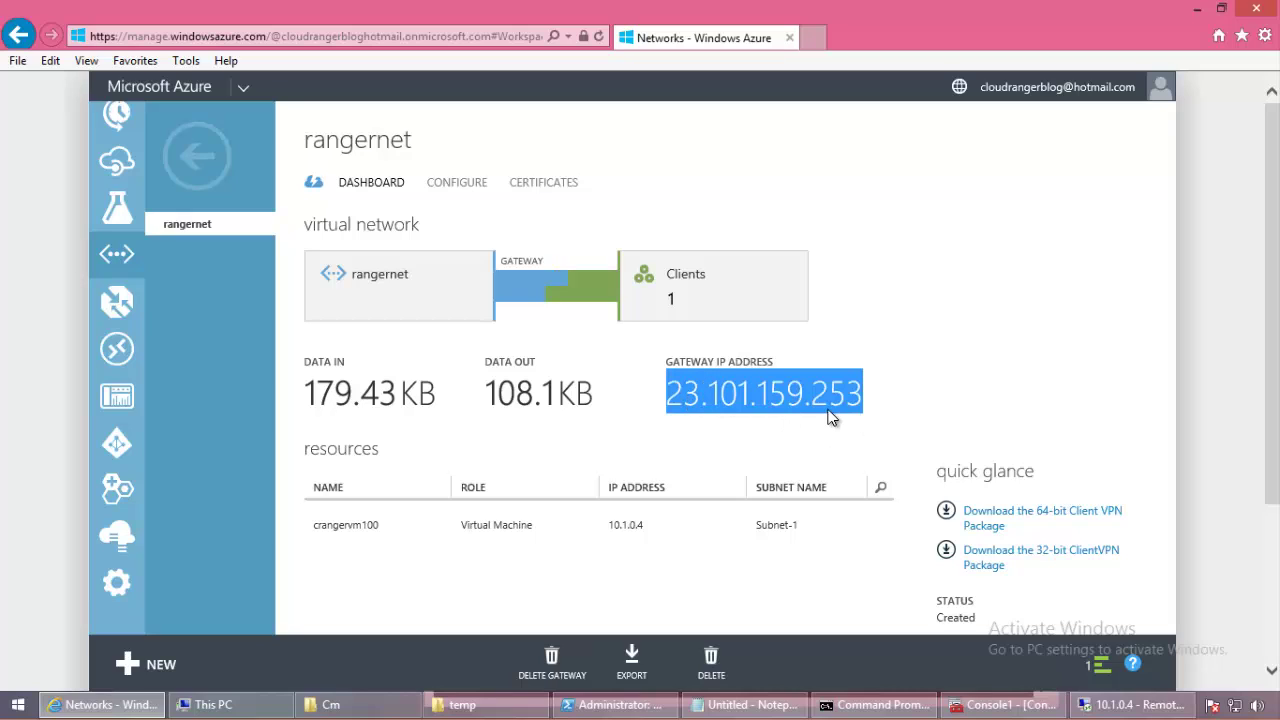
Step: Go back and switch to the virtual machines list
{"action": "left_click", "coordinate": [325, 243]}
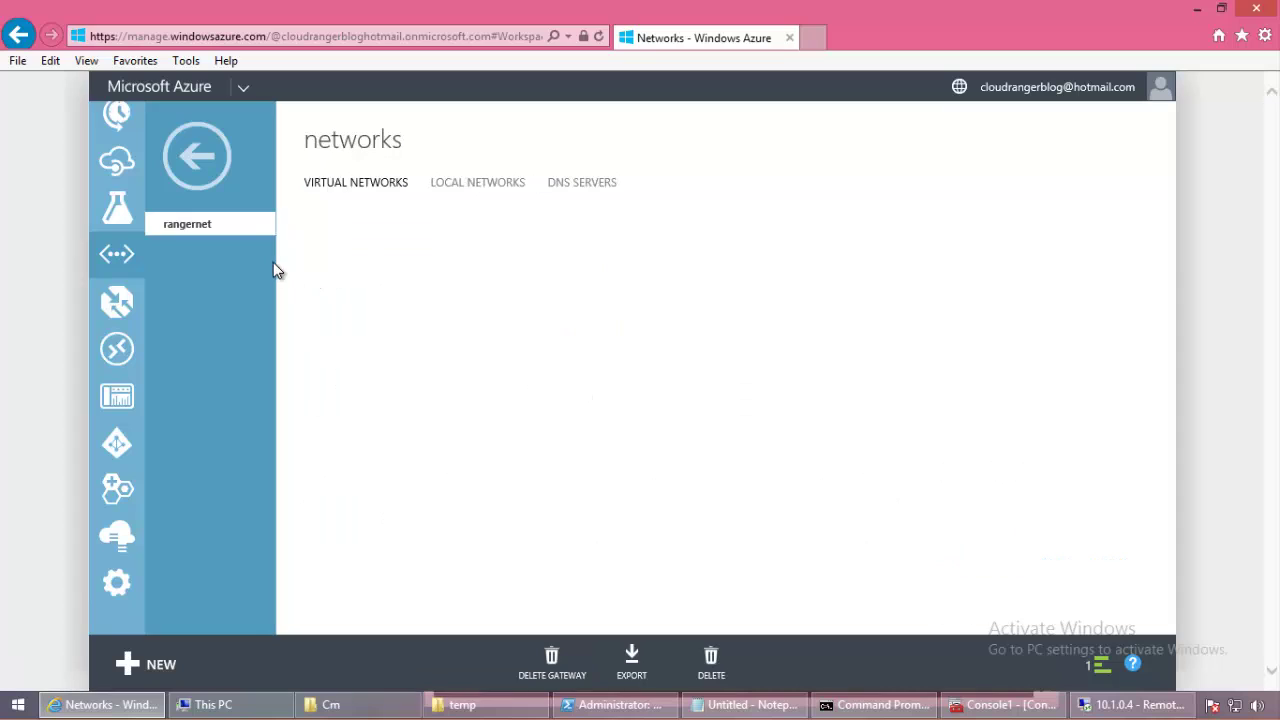
{"action": "mouse_move", "coordinate": [209, 249]}
{"action": "scroll", "coordinate": [262, 241], "scroll_direction": "up", "scroll_amount": 5}
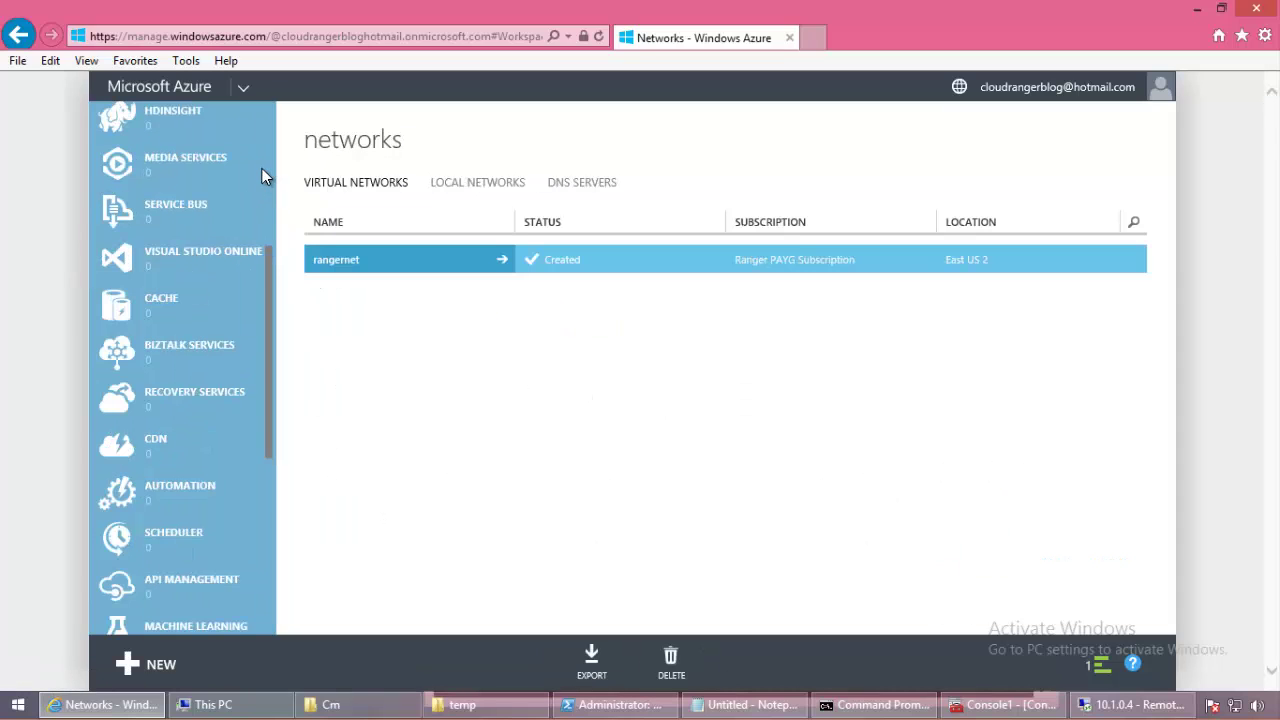
{"action": "scroll", "coordinate": [262, 168], "scroll_direction": "up", "scroll_amount": 4}
{"action": "left_click", "coordinate": [203, 232]}
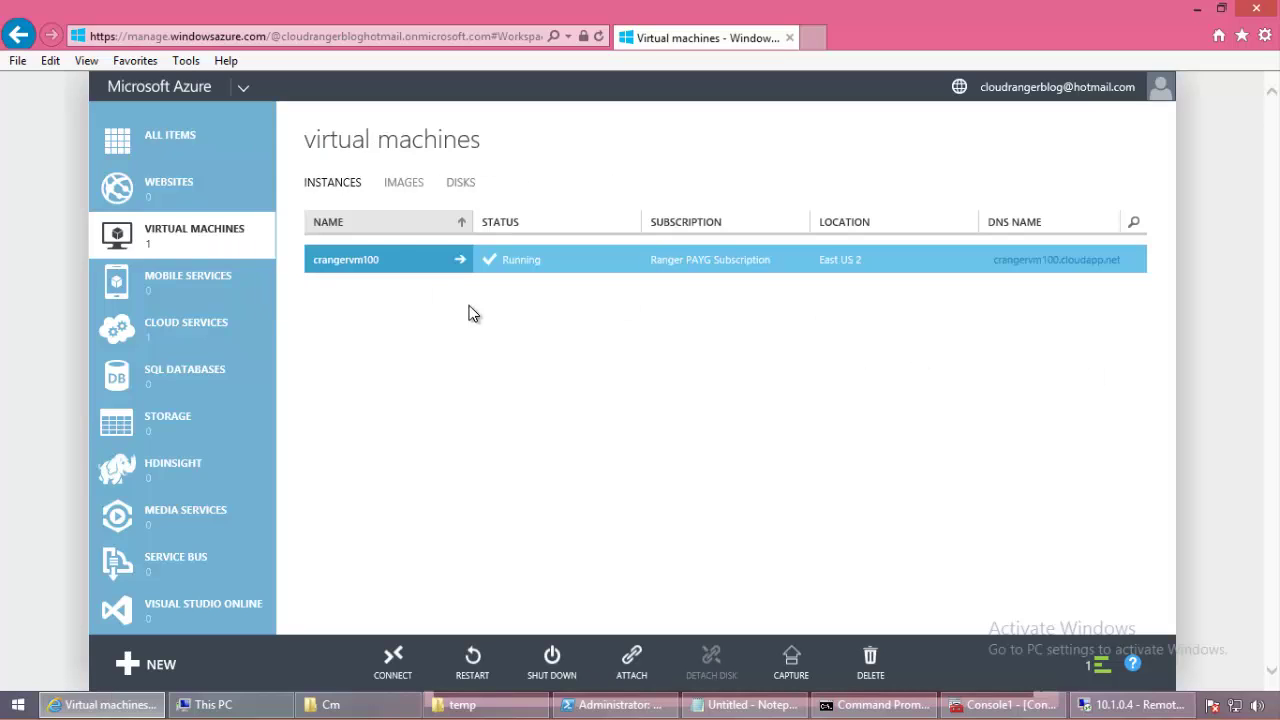
Step: Review the crangervm100 dashboard, then return to the virtual machines list
{"action": "left_click", "coordinate": [375, 252]}
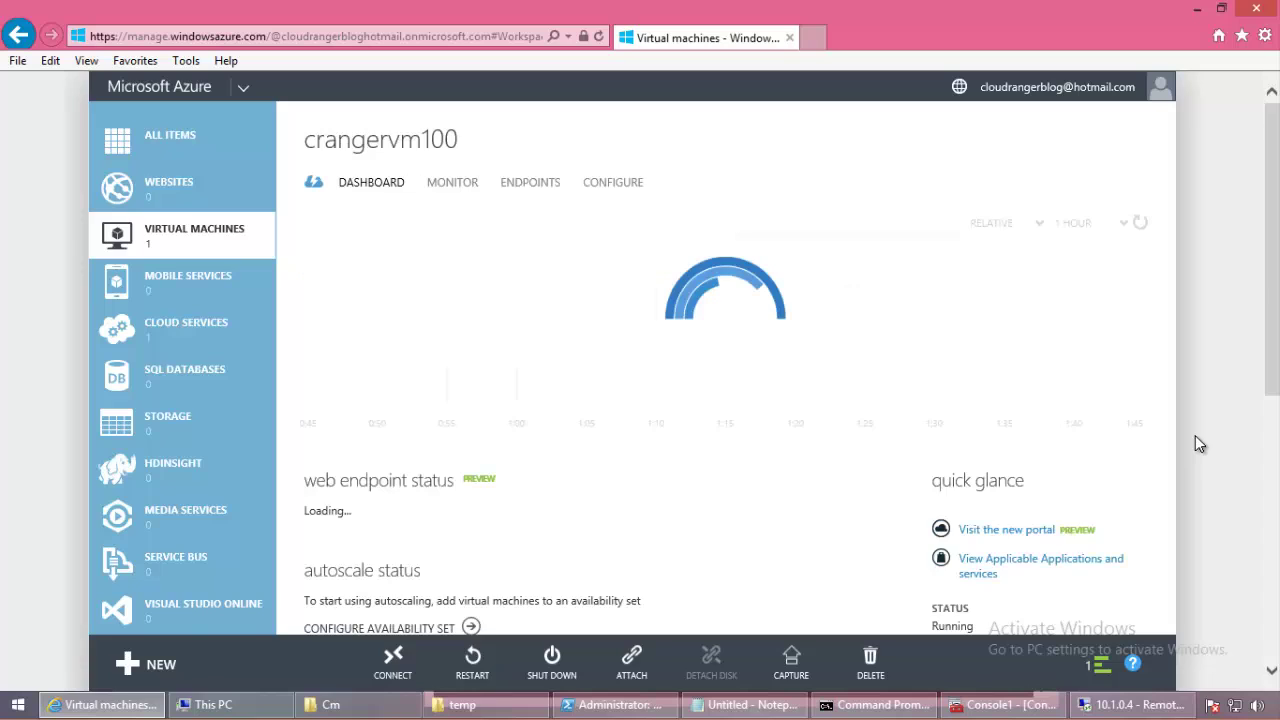
{"action": "scroll", "coordinate": [1262, 300], "scroll_direction": "down", "scroll_amount": 3}
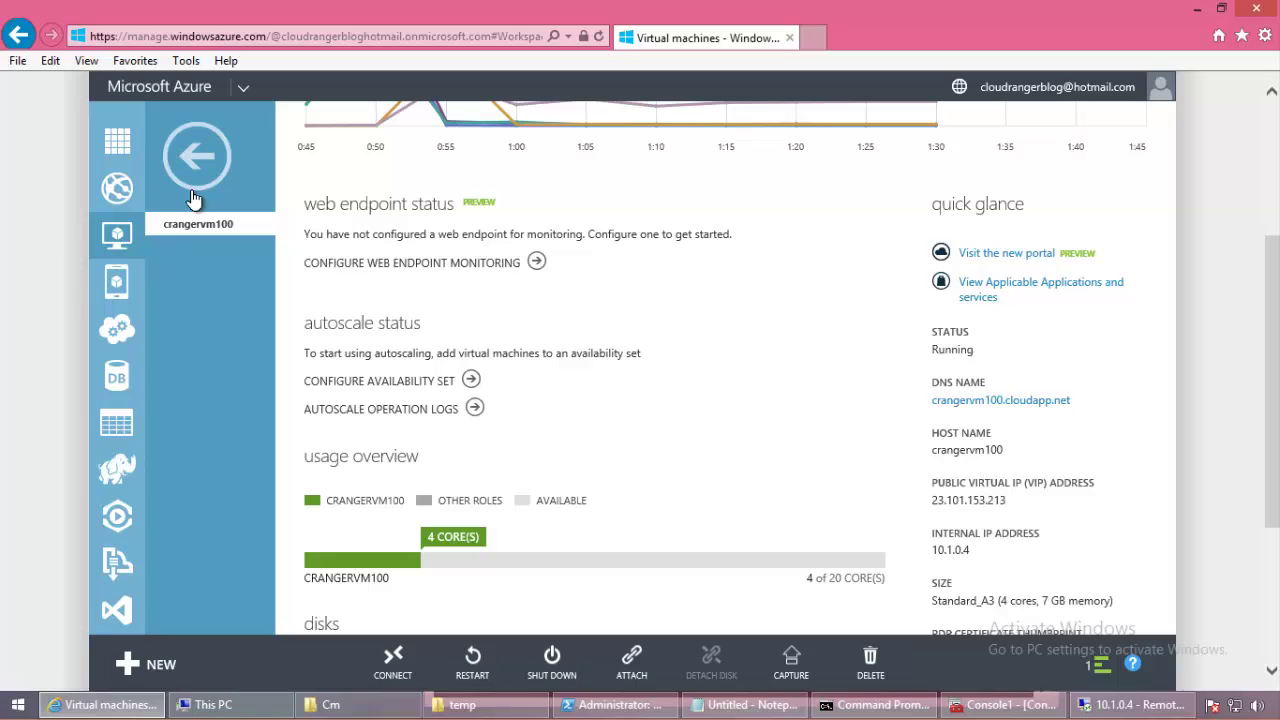
{"action": "left_click", "coordinate": [219, 355]}
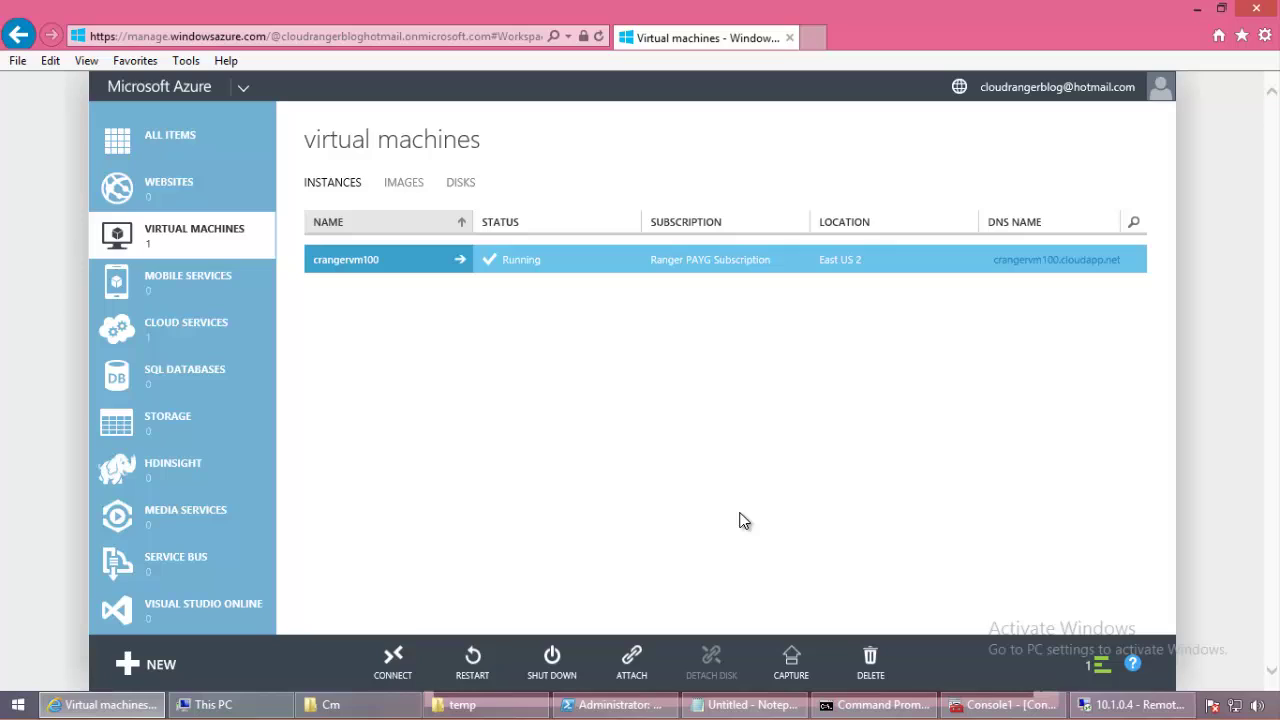
Step: Shut down crangervm100, dismiss the completed notifications, and go to the networks page
{"action": "left_click", "coordinate": [581, 658]}
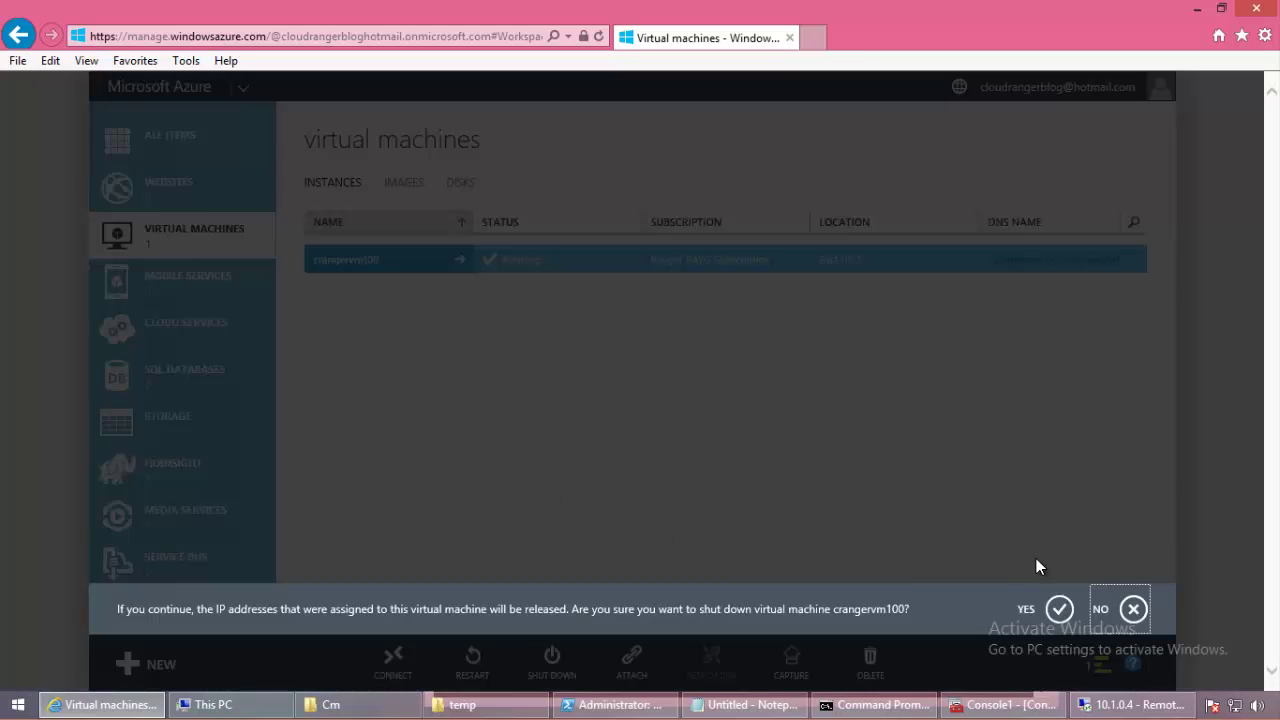
{"action": "left_click", "coordinate": [1060, 608]}
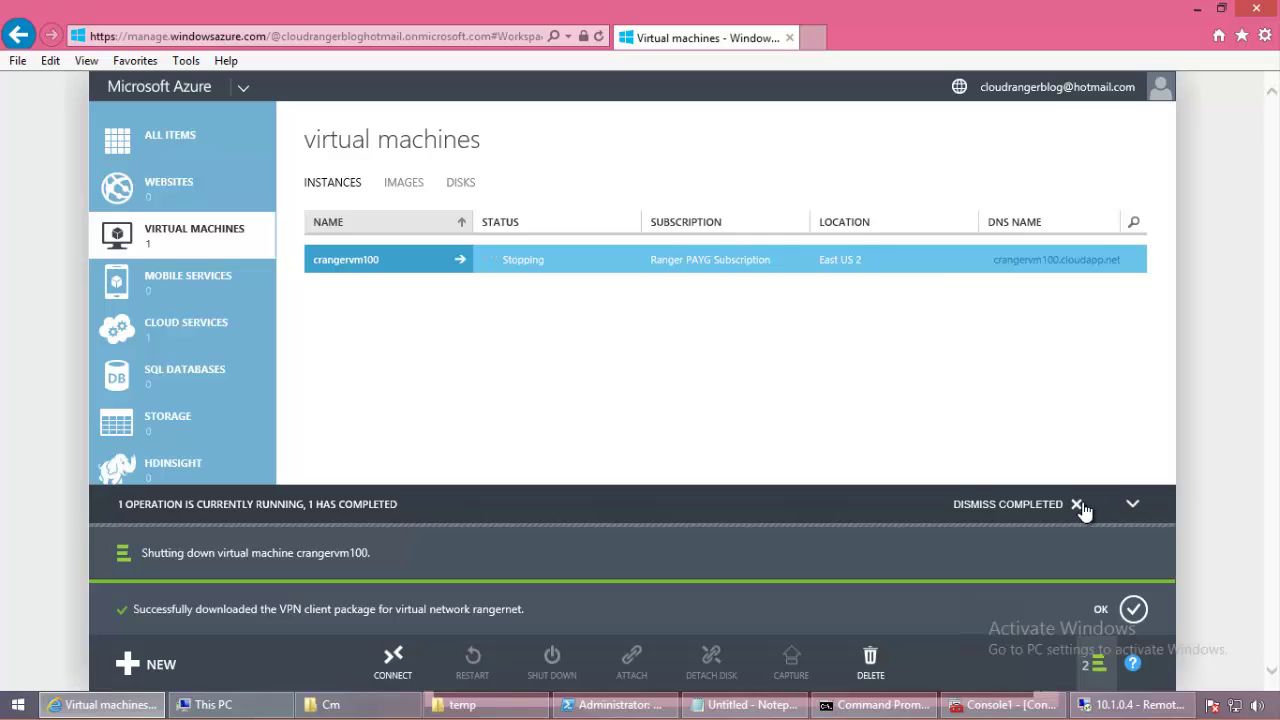
{"action": "left_click", "coordinate": [1077, 505]}
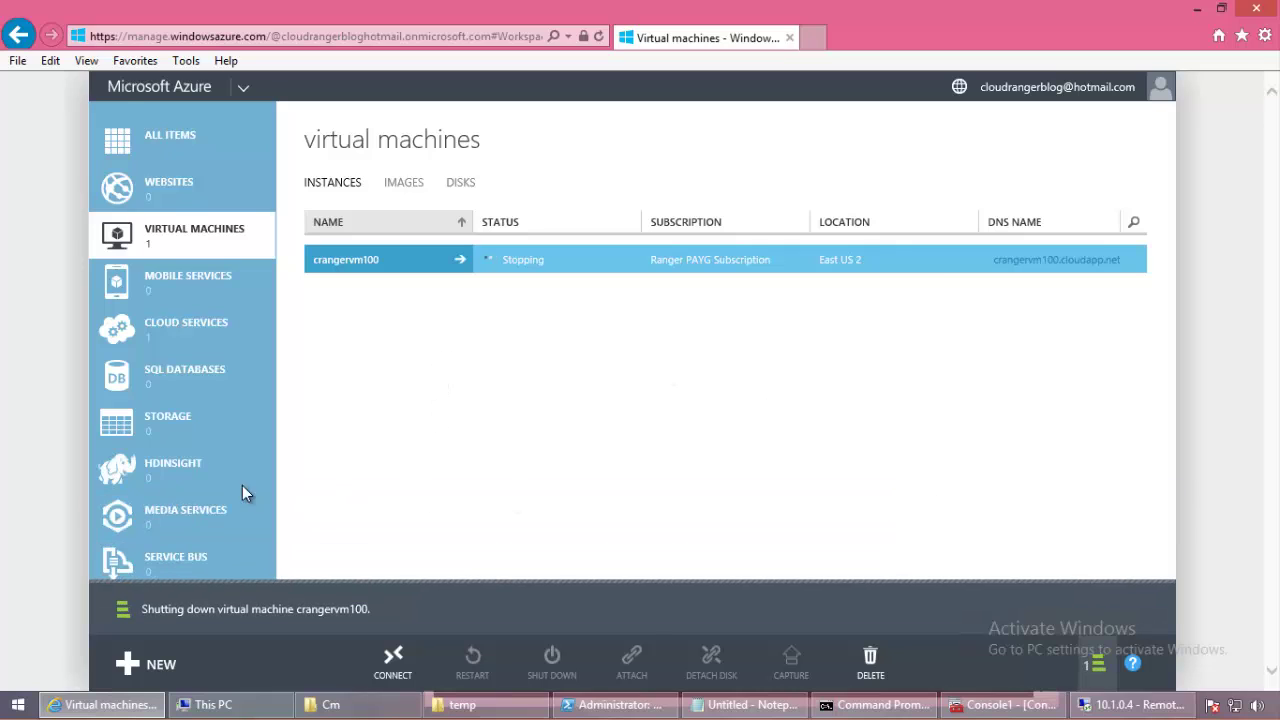
{"action": "scroll", "coordinate": [240, 420], "scroll_direction": "down", "scroll_amount": 8}
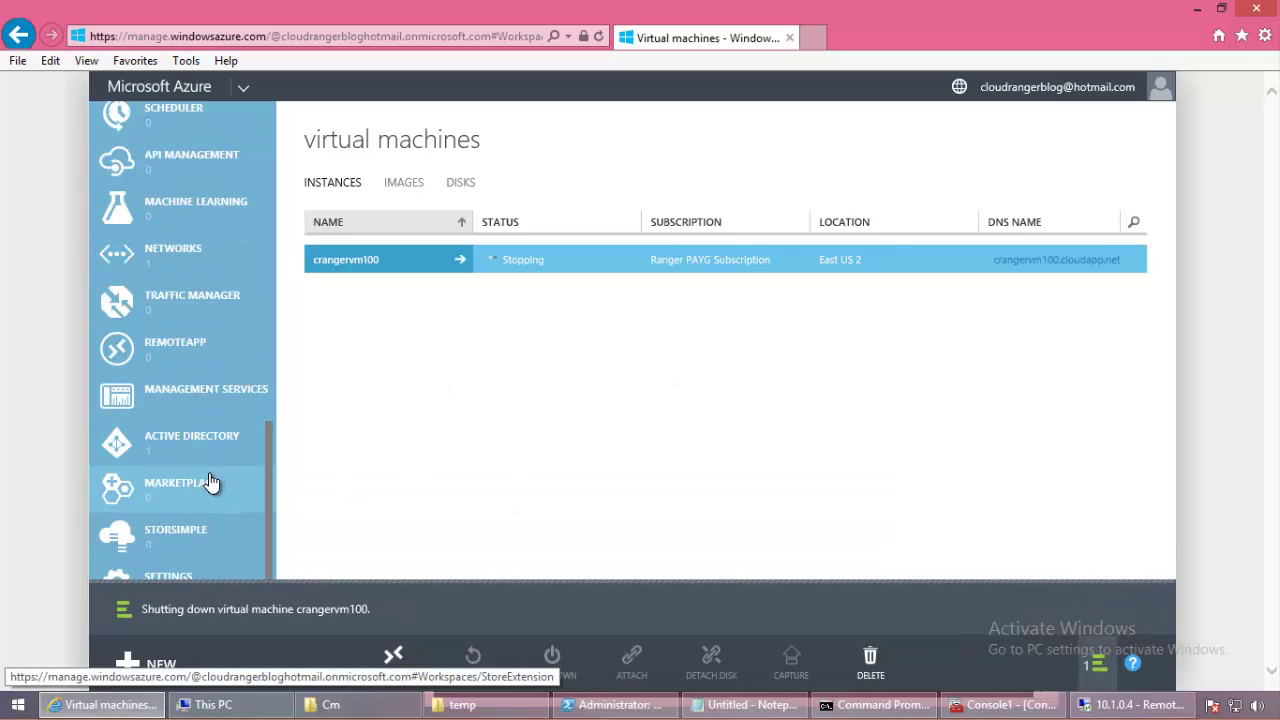
{"action": "left_click", "coordinate": [173, 255]}
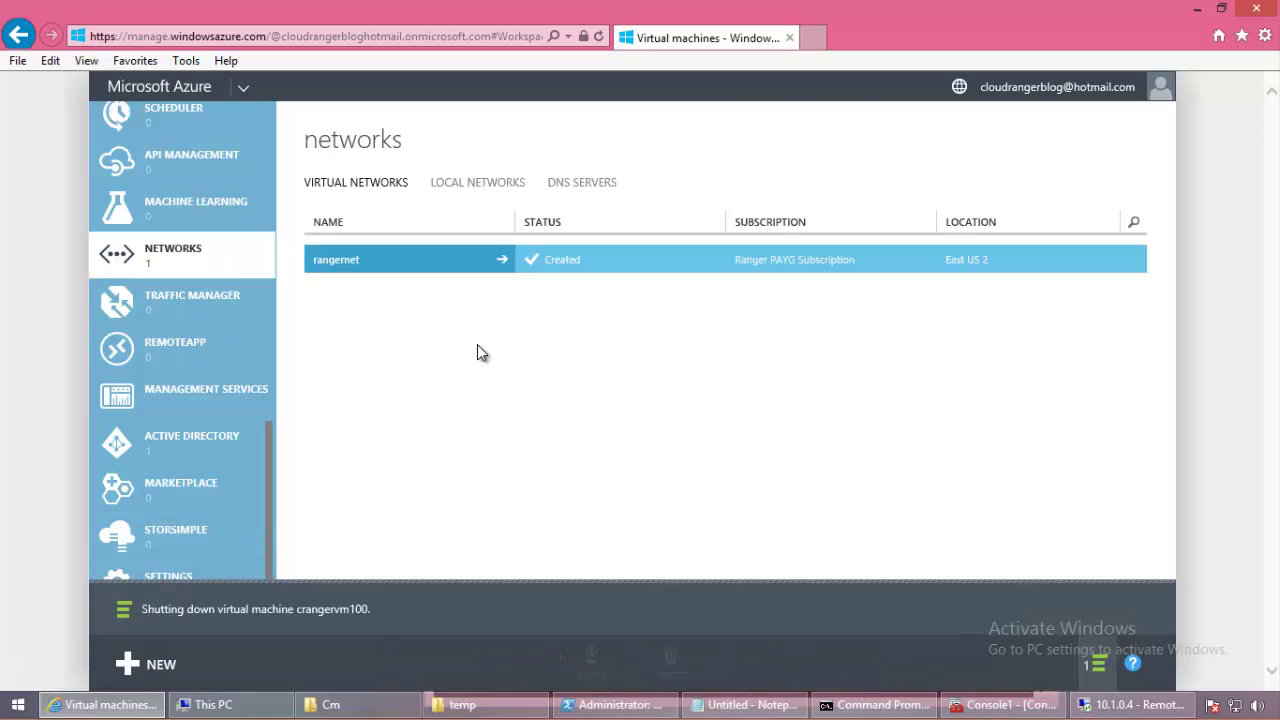
Step: Open rangernet's dashboard, disconnect this computer from the rangernet VPN, and highlight the gateway IP
{"action": "left_click", "coordinate": [437, 264]}
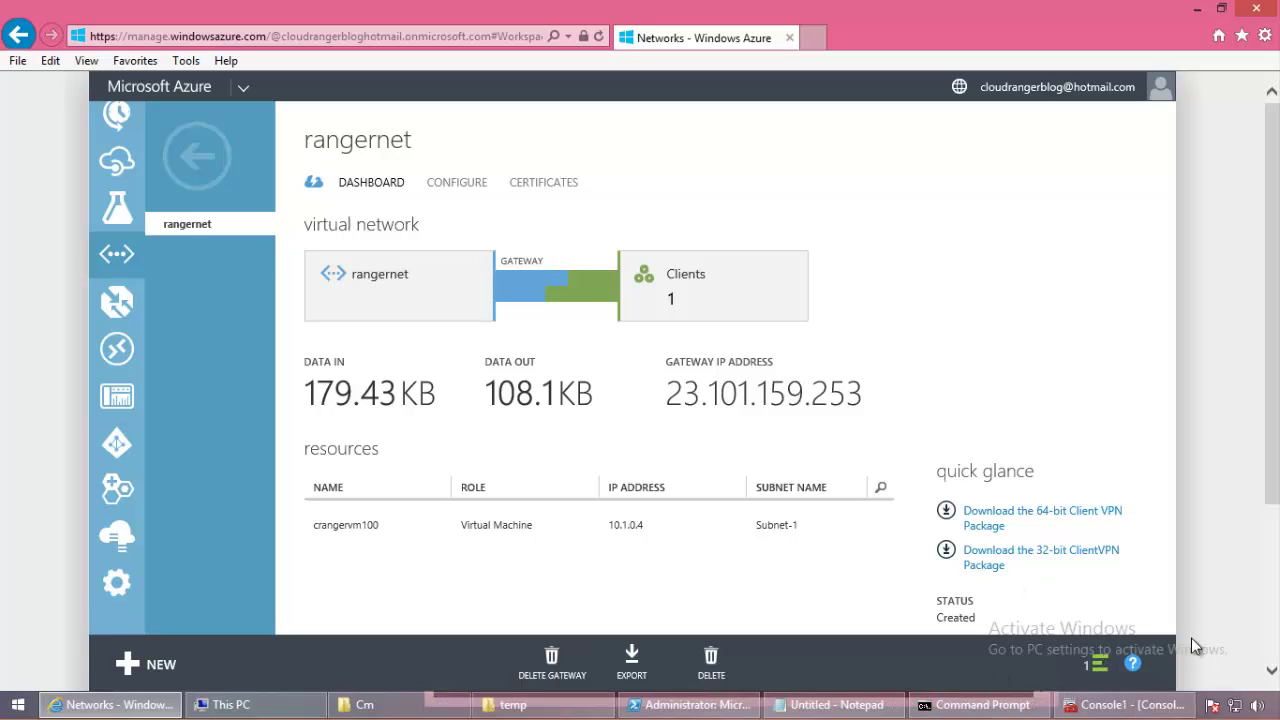
{"action": "left_click", "coordinate": [1236, 706]}
{"action": "left_click", "coordinate": [1169, 330]}
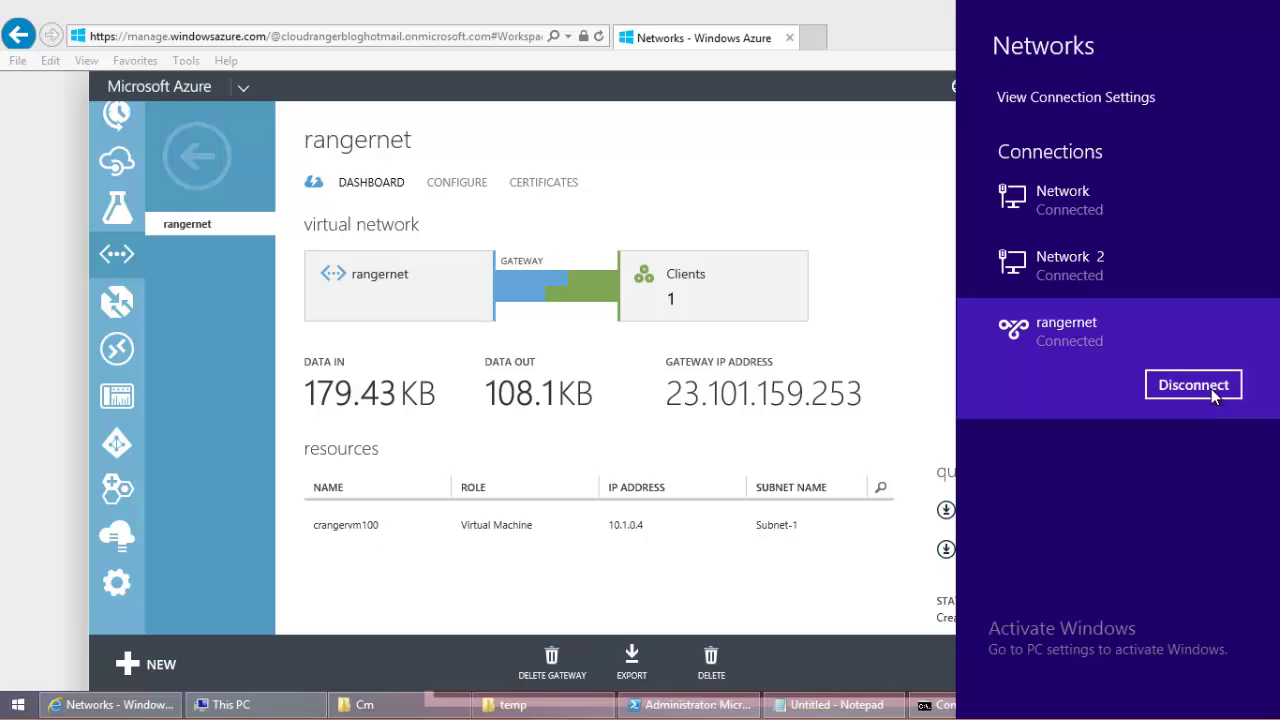
{"action": "left_click", "coordinate": [1190, 381]}
{"action": "left_click", "coordinate": [707, 75]}
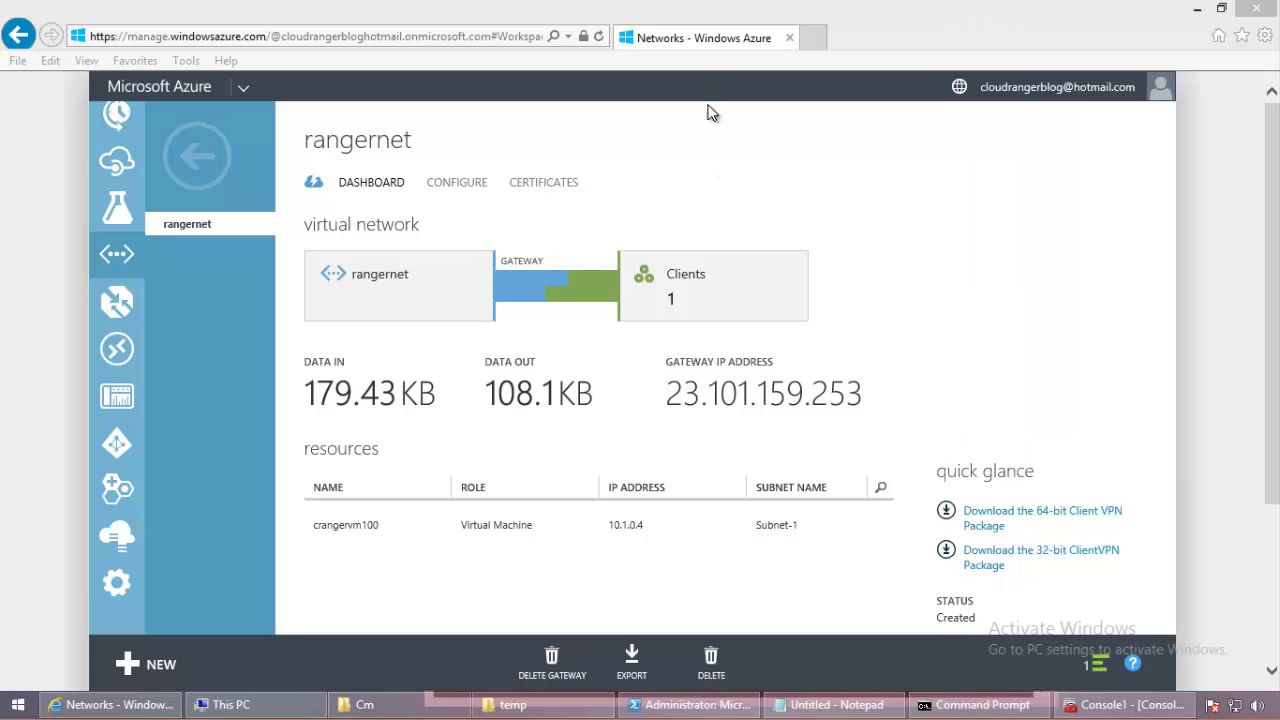
{"action": "triple_click", "coordinate": [755, 410]}
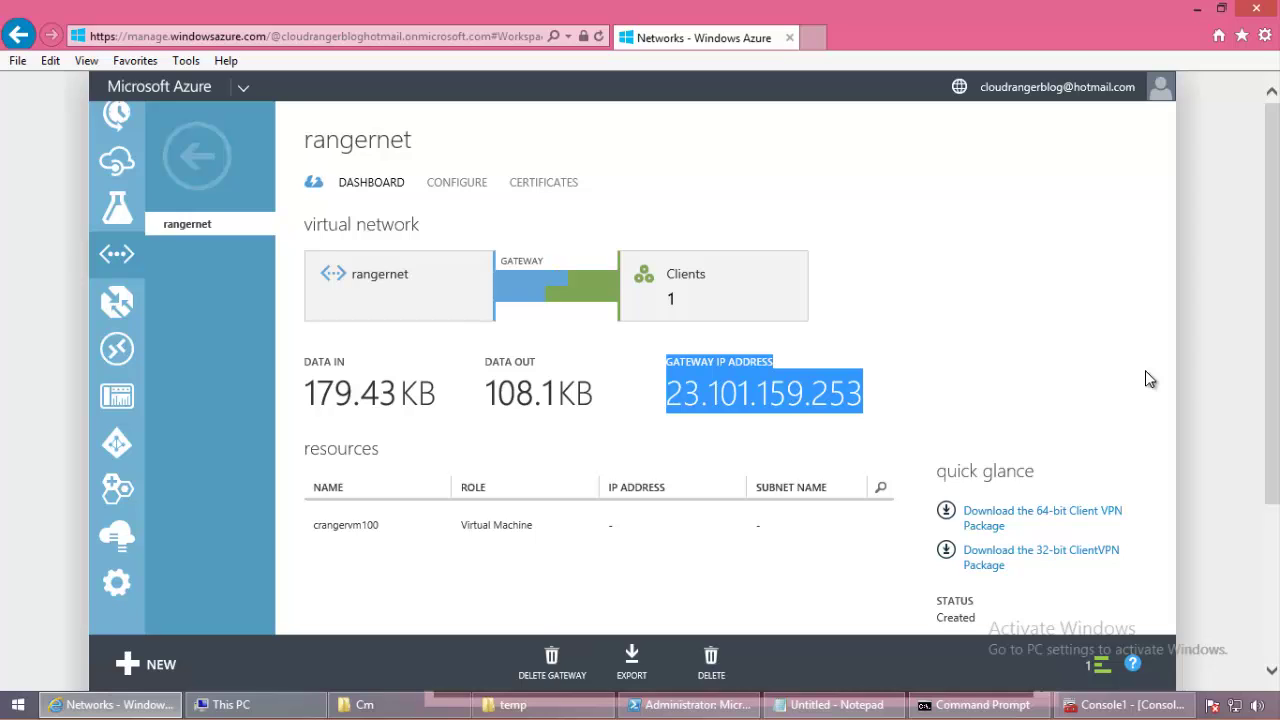
Step: Check in All Items that crangervm100 is stopped (deallocated), then return to the networks list
{"action": "left_click", "coordinate": [190, 160]}
{"action": "scroll", "coordinate": [236, 216], "scroll_direction": "up", "scroll_amount": 8}
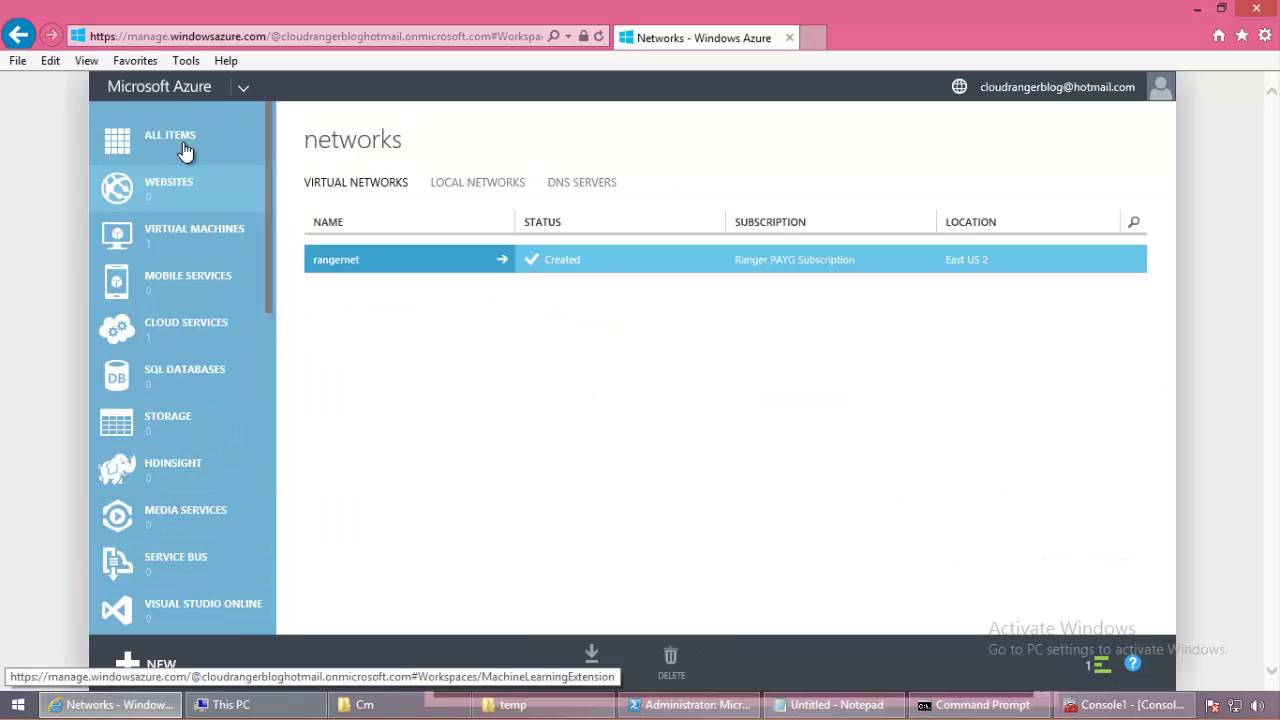
{"action": "left_click", "coordinate": [150, 151]}
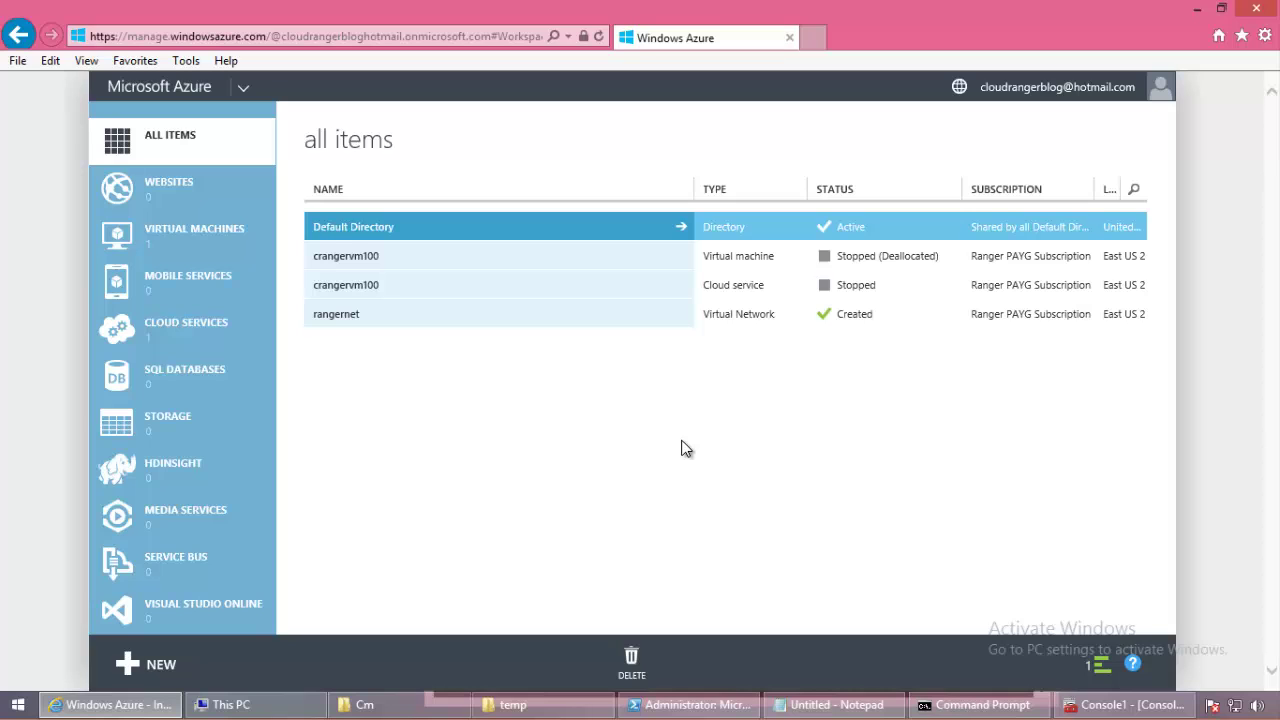
{"action": "scroll", "coordinate": [200, 400], "scroll_direction": "down", "scroll_amount": 5}
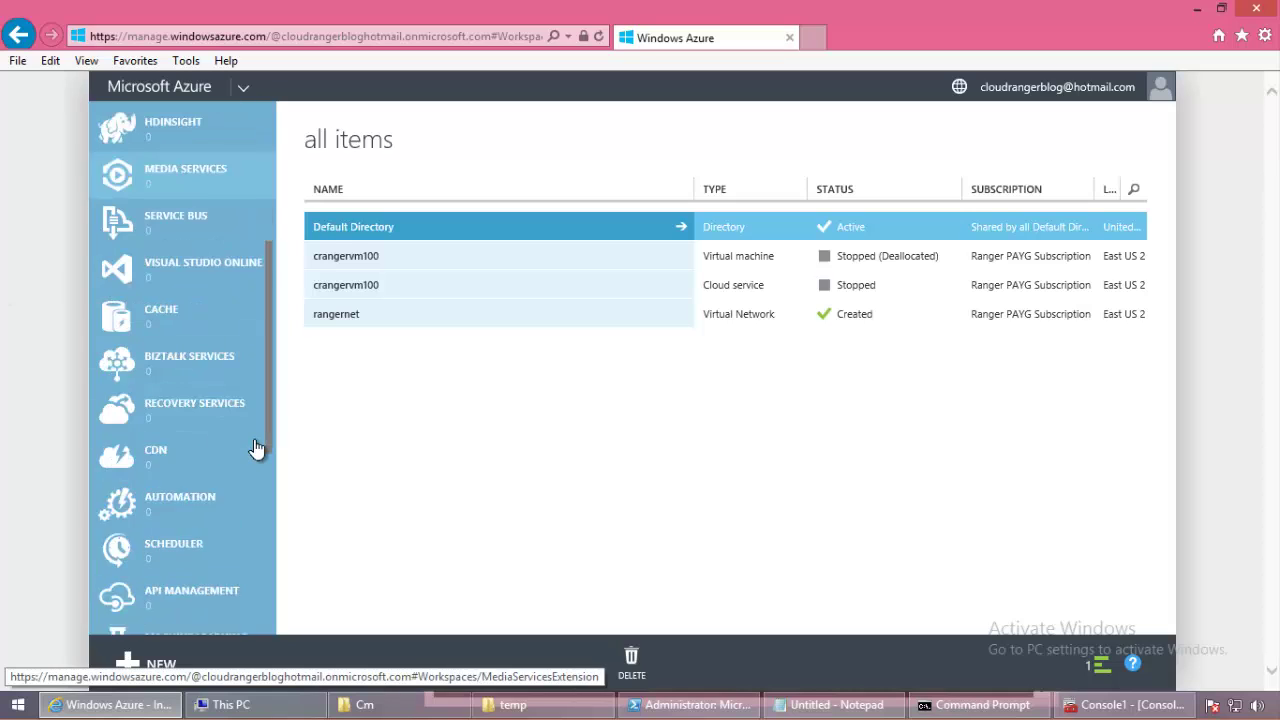
{"action": "scroll", "coordinate": [245, 465], "scroll_direction": "down", "scroll_amount": 3}
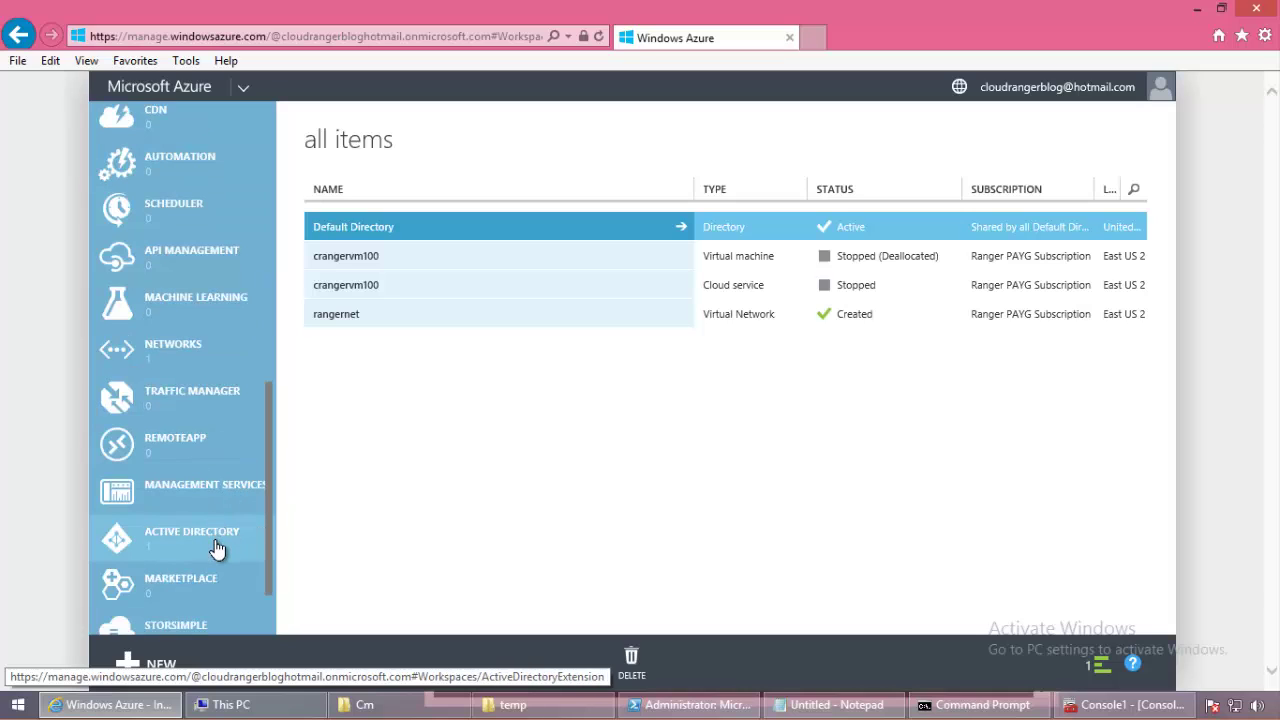
{"action": "left_click", "coordinate": [152, 346]}
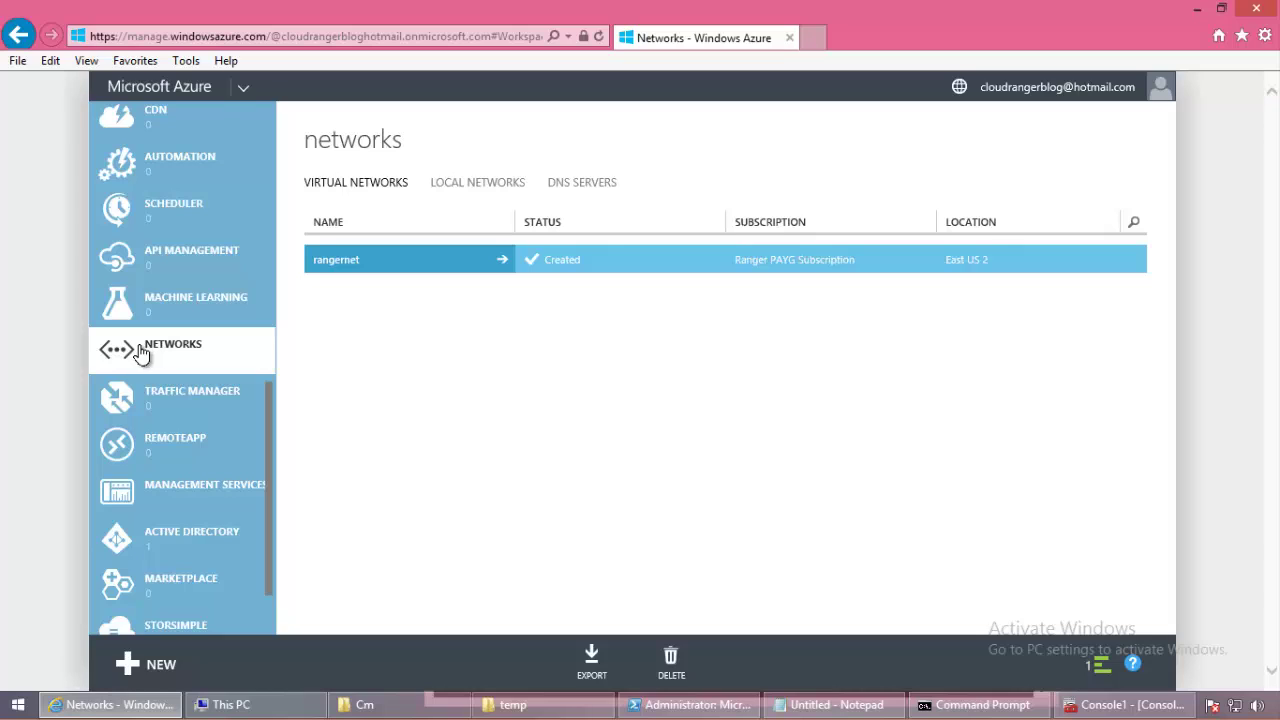
Step: Open rangernet's dashboard, highlight gateway IP 23.101.159.253 with 0 clients connected, and bring up PowerShell
{"action": "left_click", "coordinate": [342, 268]}
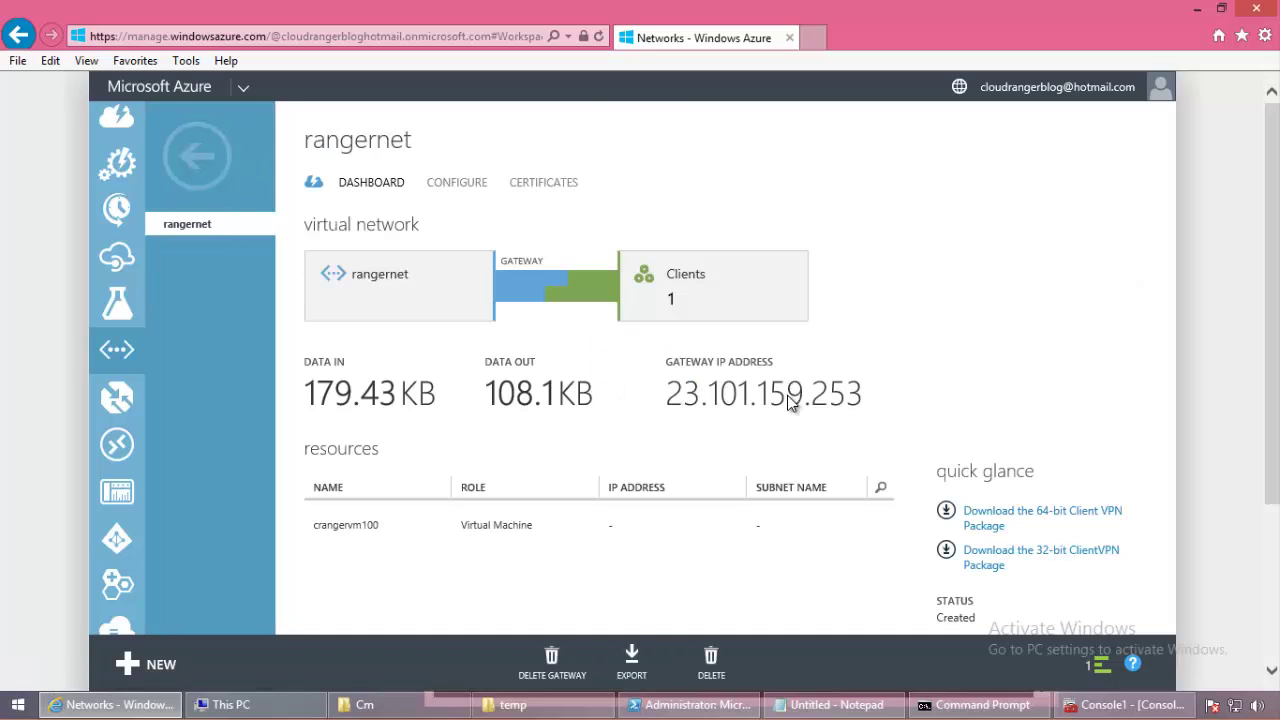
{"action": "double_click", "coordinate": [790, 395]}
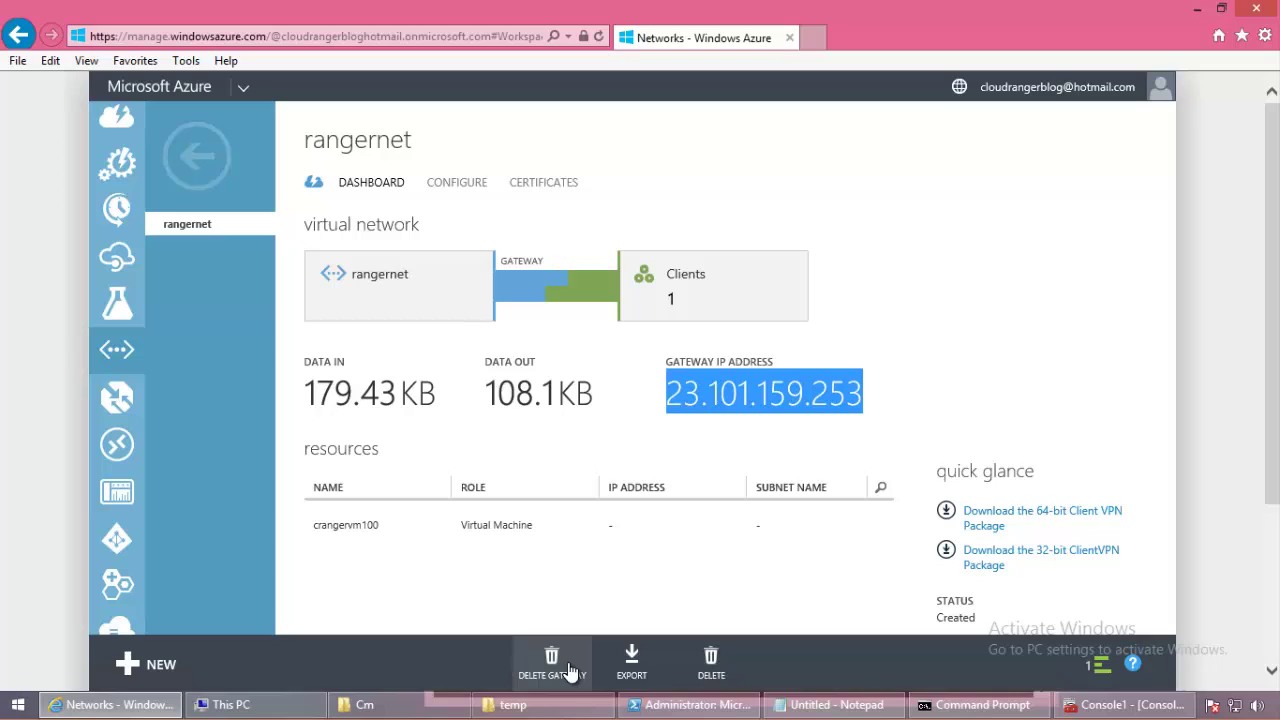
{"action": "left_click", "coordinate": [571, 671]}
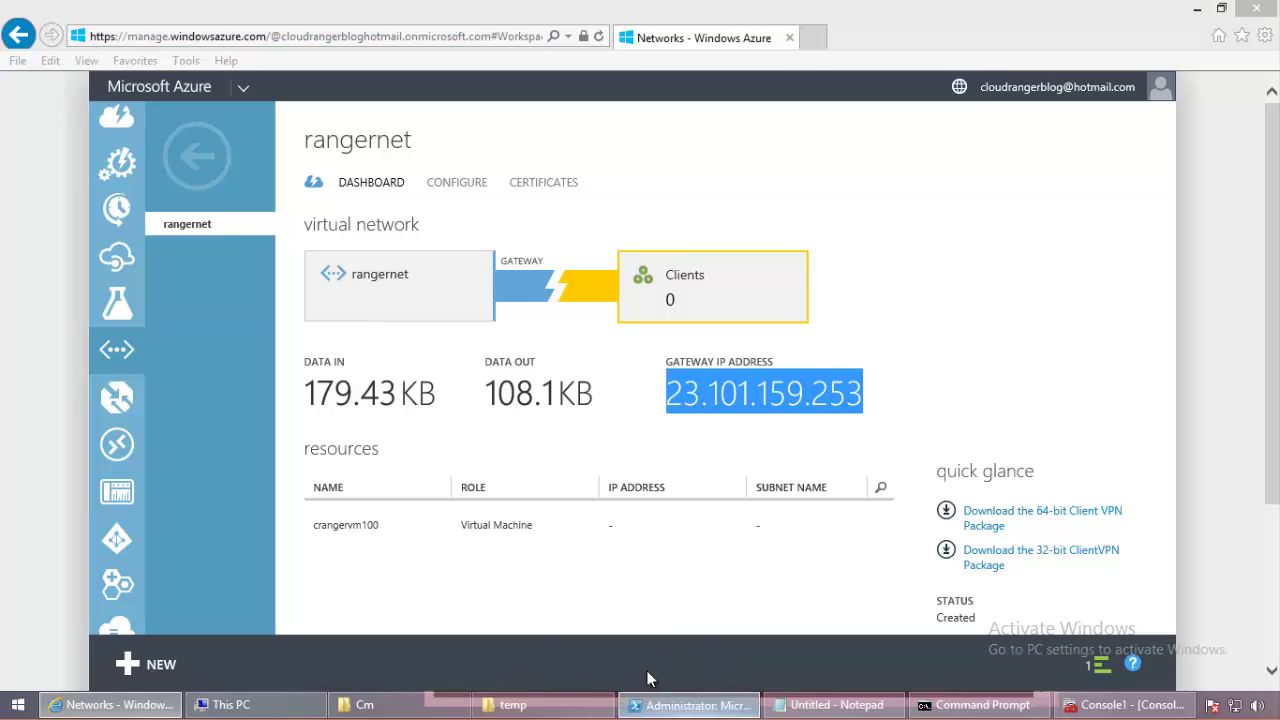
{"action": "left_click", "coordinate": [640, 700]}
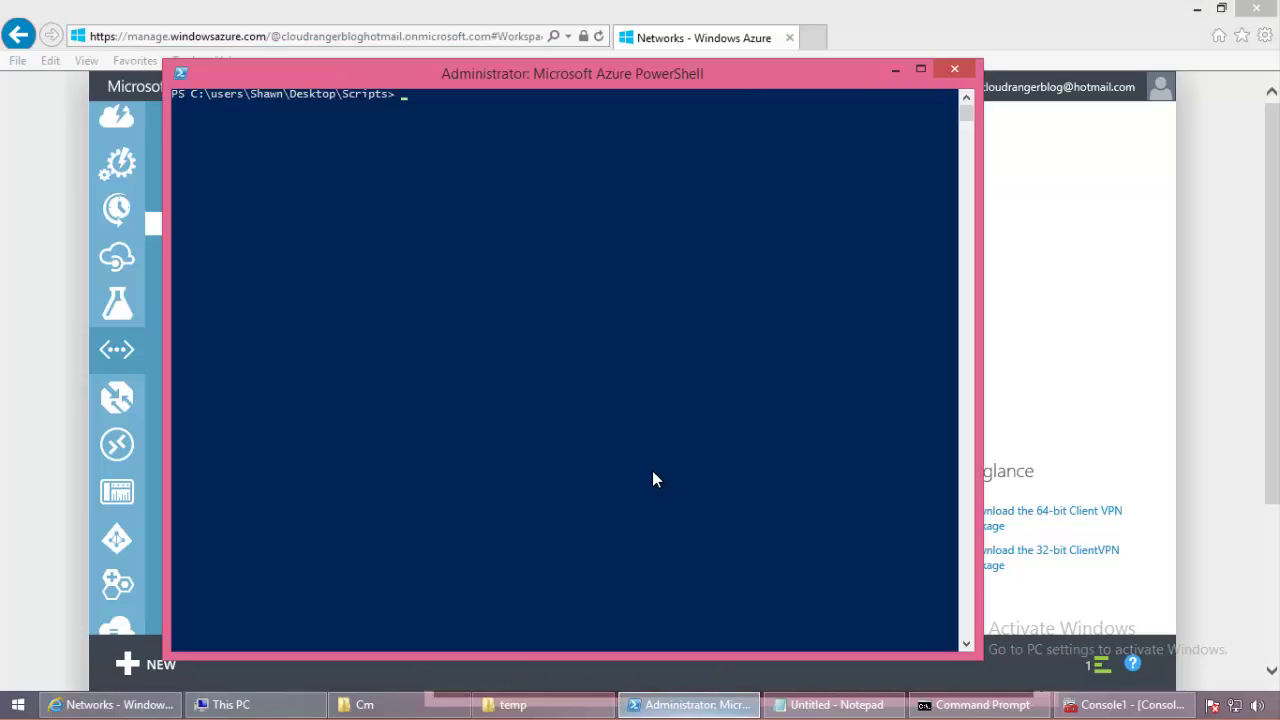
{"action": "key", "text": "Return"}
{"action": "key", "text": "Return"}
{"action": "key", "text": "Return"}
{"action": "key", "text": "Return"}
{"action": "key", "text": "Return"}
{"action": "key", "text": "Return"}
{"action": "key", "text": "Return"}
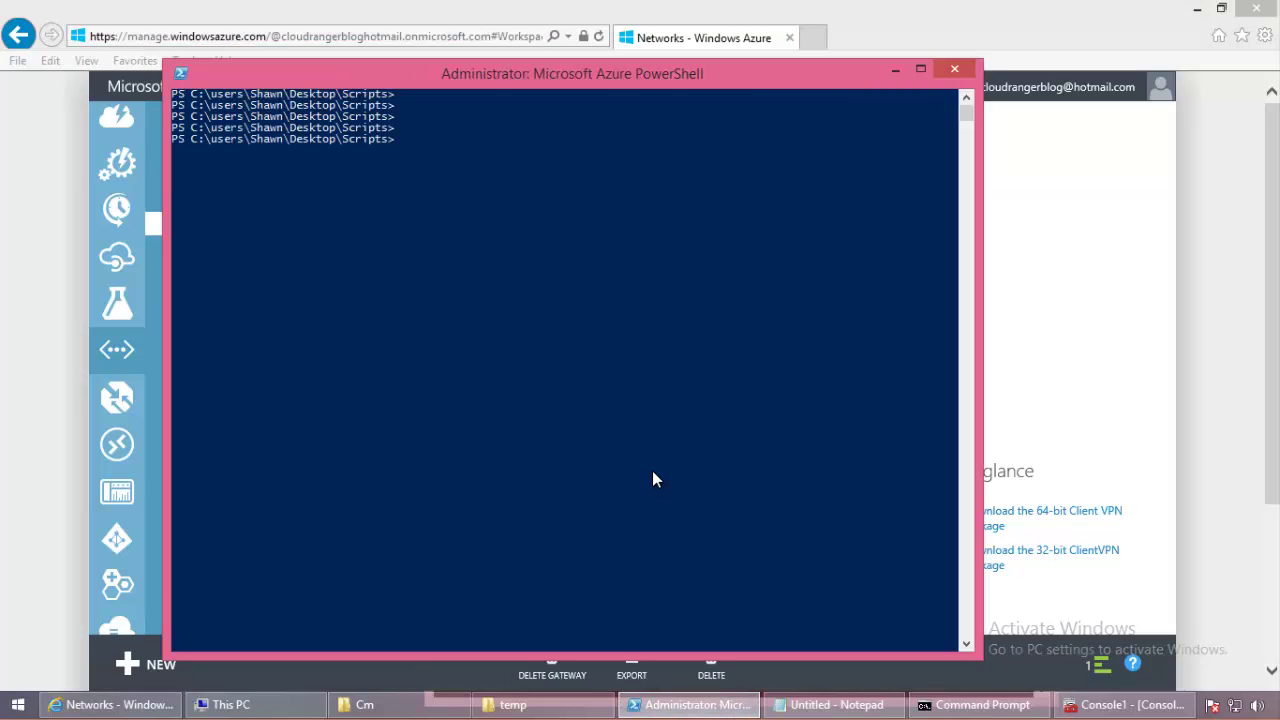
{"action": "type", "text": "new-"}
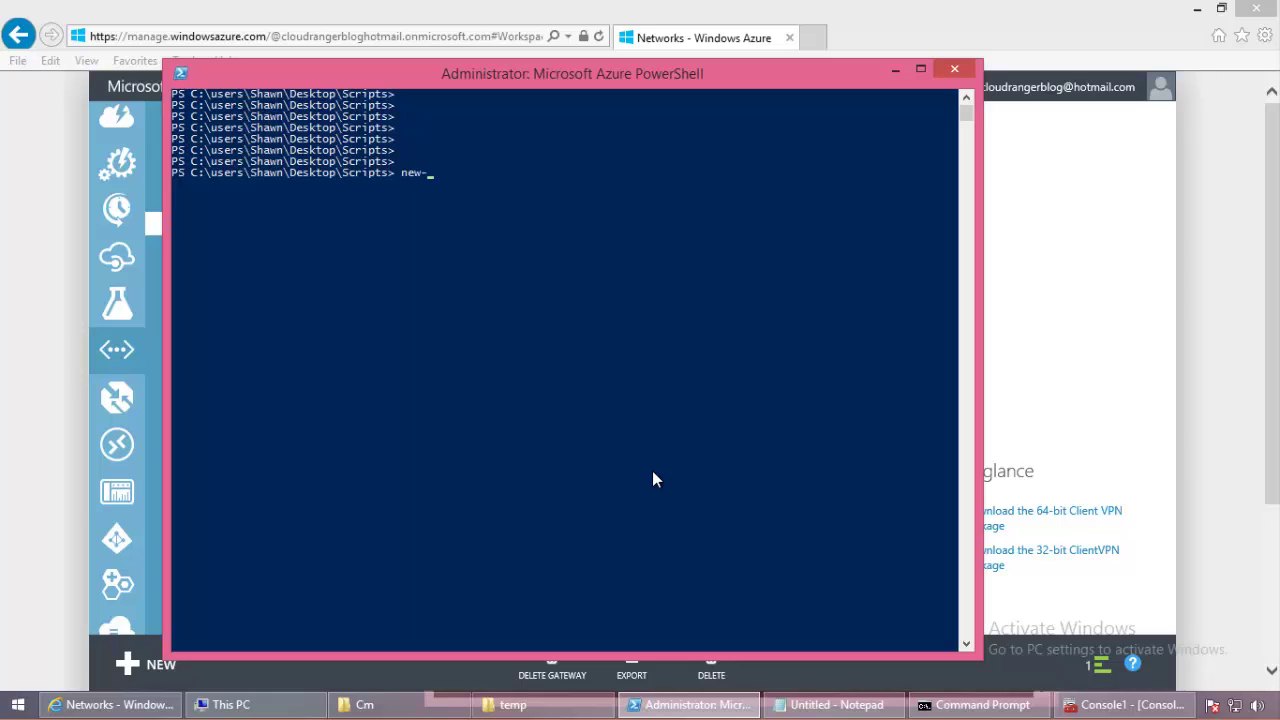
{"action": "type", "text": "azuevn"}
{"action": "left_click", "coordinate": [652, 471]}
{"action": "key", "text": "BackSpace"}
{"action": "key", "text": "BackSpace"}
{"action": "key", "text": "BackSpace"}
{"action": "type", "text": "revnetgat"}
{"action": "key", "text": "Tab"}
{"action": "type", "text": "-vnet"}
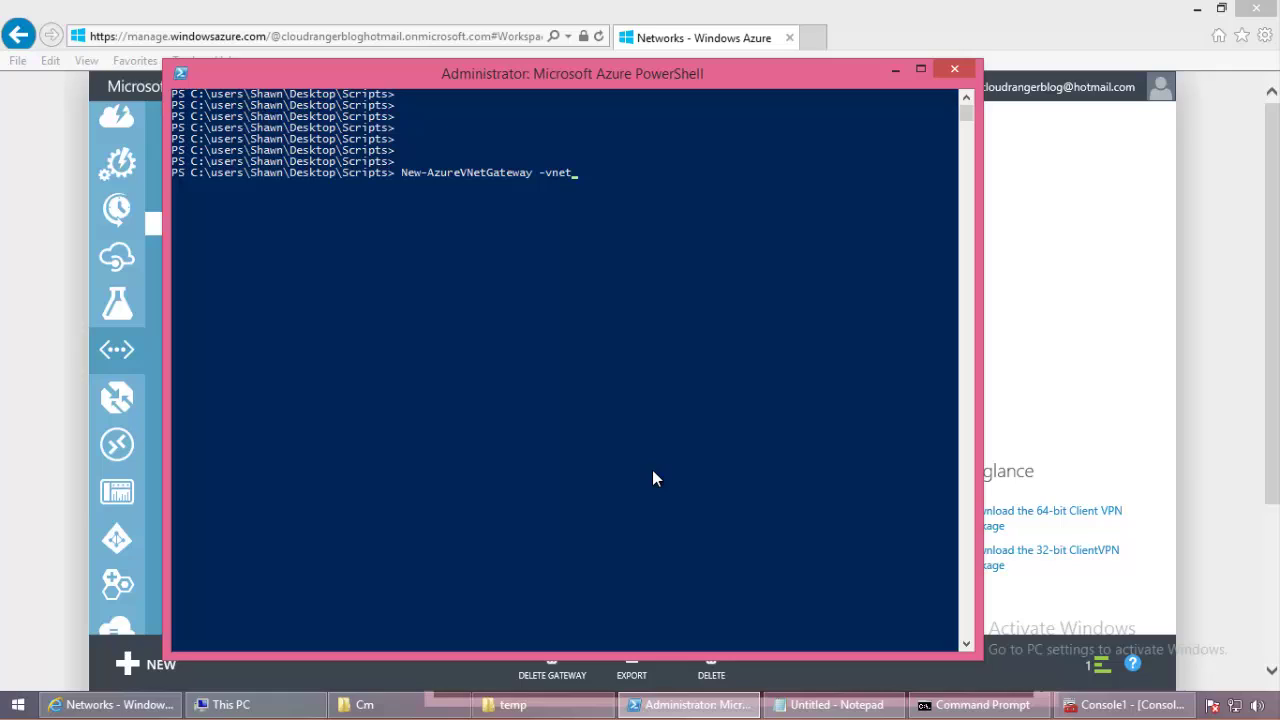
{"action": "key", "text": "Tab"}
{"action": "type", "text": "\"rangernet\" -gat"}
{"action": "key", "text": "Tab"}
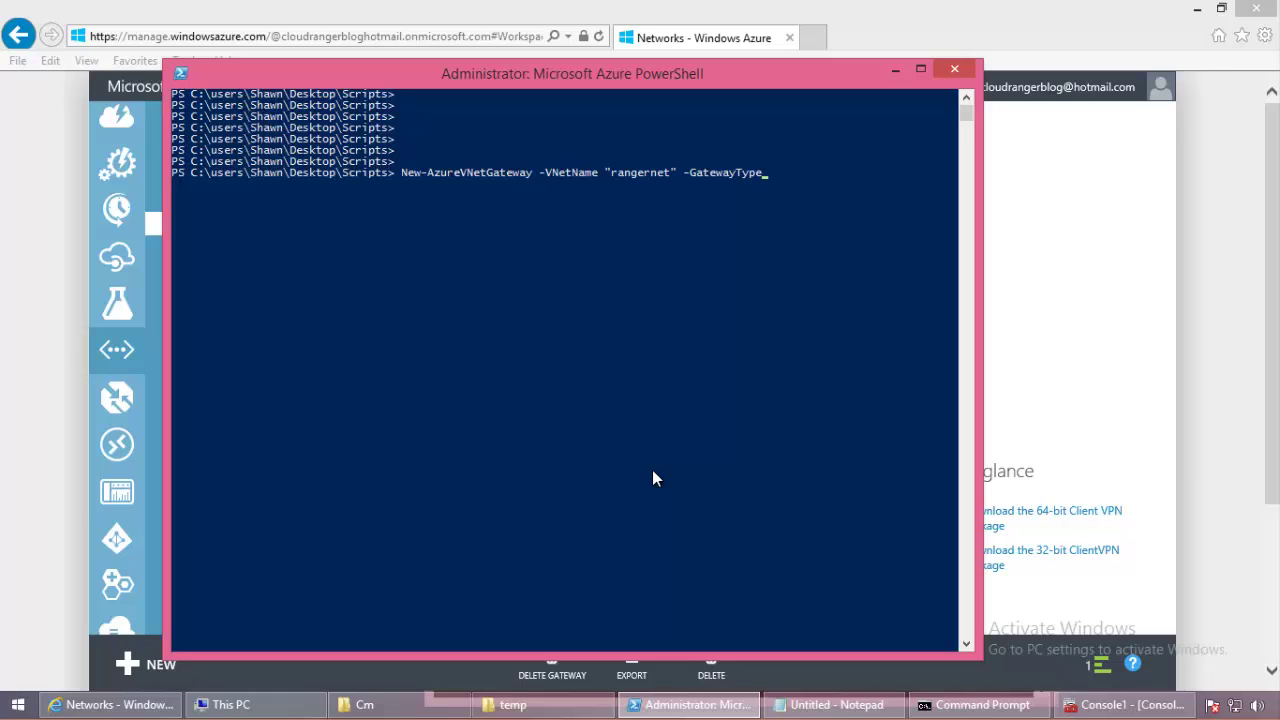
{"action": "type", "text": "DynamicRouting"}
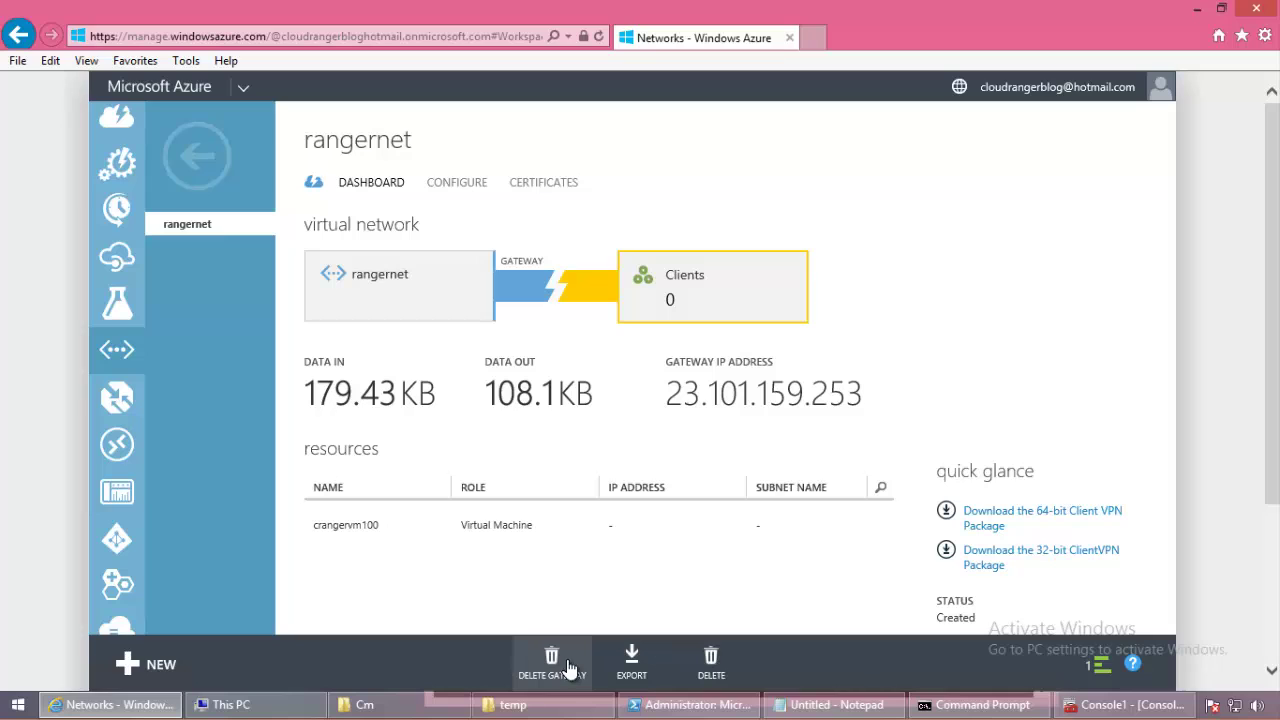
{"action": "left_click", "coordinate": [690, 704]}
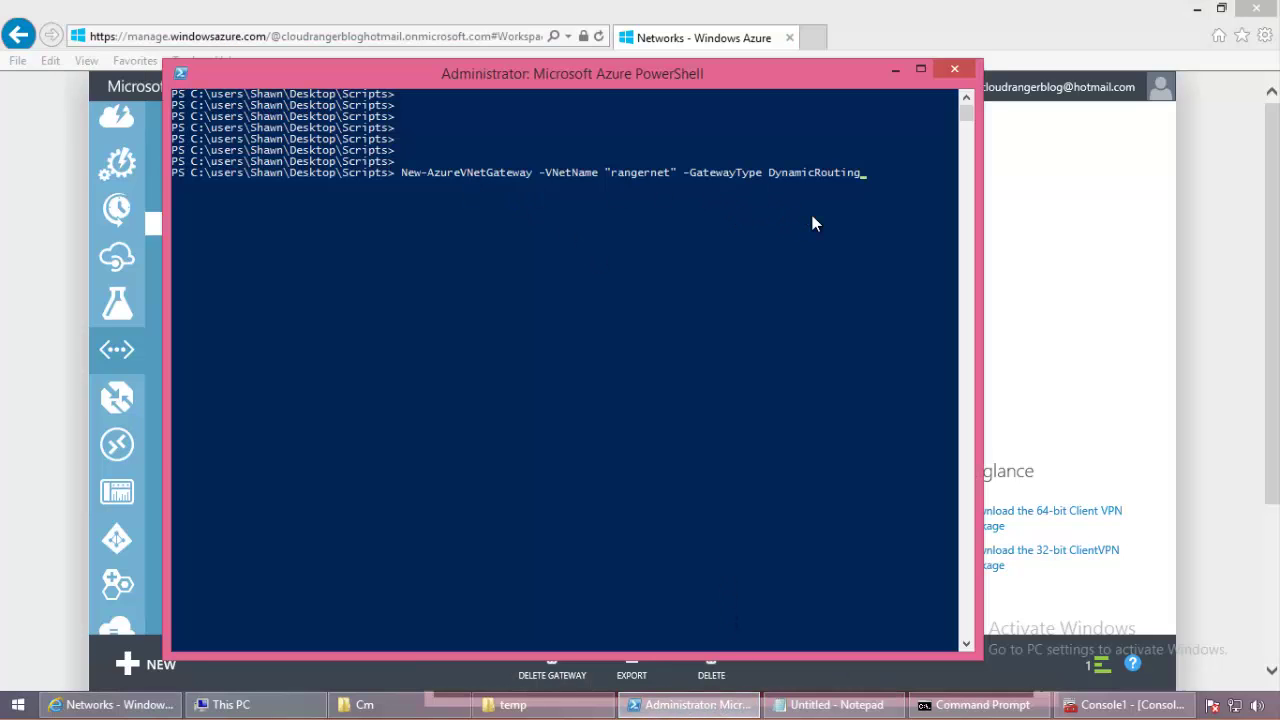
{"action": "key", "text": "BackSpace"}
{"action": "key", "text": "BackSpace"}
{"action": "key", "text": "BackSpace"}
{"action": "key", "text": "BackSpace"}
{"action": "key", "text": "BackSpace"}
{"action": "key", "text": "BackSpace"}
{"action": "key", "text": "BackSpace"}
{"action": "key", "text": "BackSpace"}
{"action": "key", "text": "BackSpace"}
{"action": "key", "text": "BackSpace"}
{"action": "key", "text": "BackSpace"}
{"action": "key", "text": "BackSpace"}
{"action": "key", "text": "BackSpace"}
{"action": "key", "text": "BackSpace"}
{"action": "key", "text": "BackSpace"}
{"action": "key", "text": "BackSpace"}
{"action": "key", "text": "BackSpace"}
{"action": "key", "text": "BackSpace"}
{"action": "key", "text": "BackSpace"}
{"action": "key", "text": "BackSpace"}
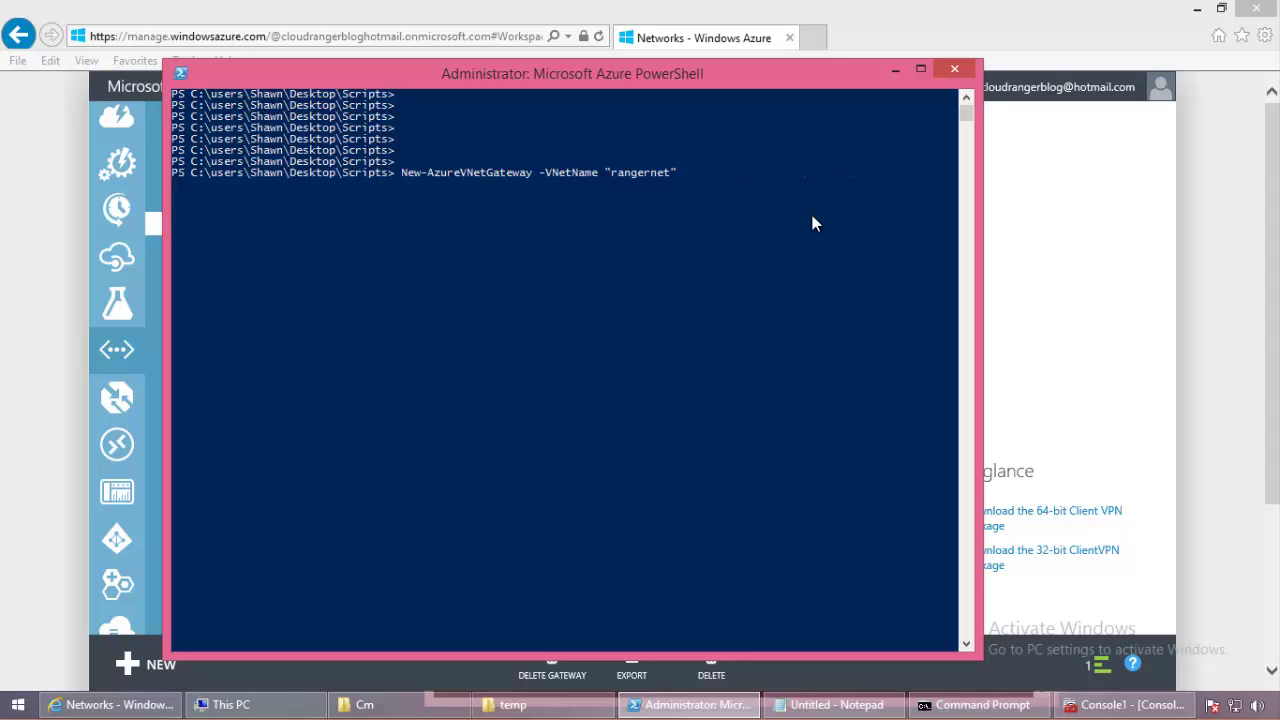
{"action": "key", "text": "BackSpace"}
{"action": "key", "text": "BackSpace"}
{"action": "key", "text": "BackSpace"}
{"action": "key", "text": "BackSpace"}
{"action": "key", "text": "BackSpace"}
{"action": "key", "text": "BackSpace"}
{"action": "key", "text": "BackSpace"}
{"action": "key", "text": "BackSpace"}
{"action": "key", "text": "BackSpace"}
{"action": "key", "text": "BackSpace"}
{"action": "key", "text": "BackSpace"}
{"action": "key", "text": "BackSpace"}
{"action": "key", "text": "BackSpace"}
{"action": "key", "text": "BackSpace"}
{"action": "key", "text": "BackSpace"}
{"action": "key", "text": "BackSpace"}
{"action": "key", "text": "BackSpace"}
{"action": "key", "text": "BackSpace"}
{"action": "key", "text": "BackSpace"}
{"action": "key", "text": "BackSpace"}
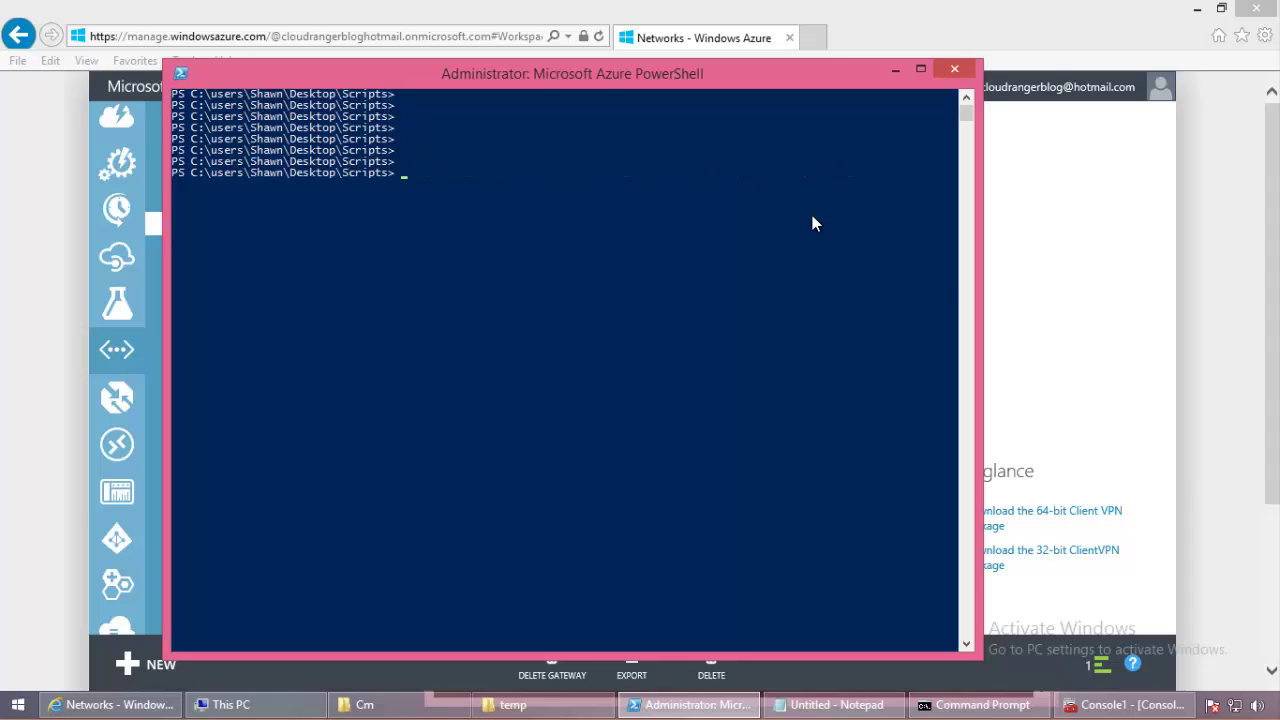
{"action": "left_click", "coordinate": [1200, 288]}
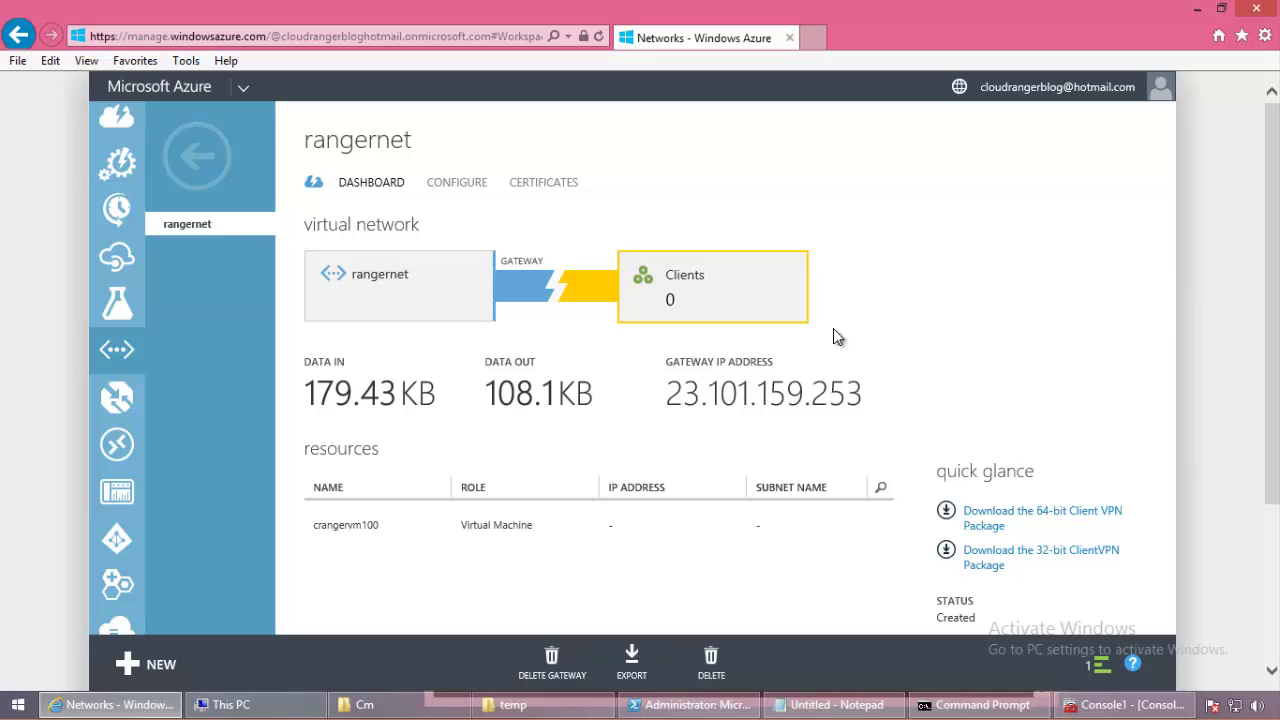
Step: Look over rangernet's dashboard and Configure page, then return to the virtual networks list
{"action": "scroll", "coordinate": [1136, 381], "scroll_direction": "down", "scroll_amount": 2}
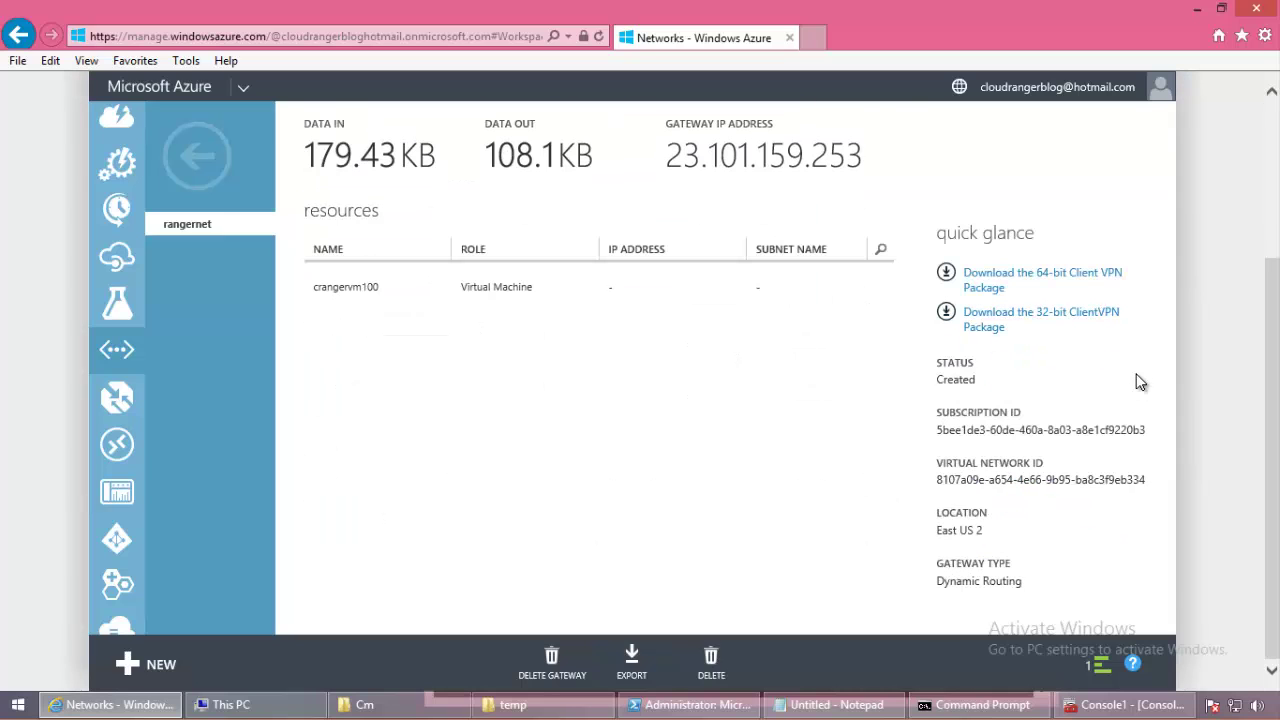
{"action": "scroll", "coordinate": [1136, 381], "scroll_direction": "up", "scroll_amount": 2}
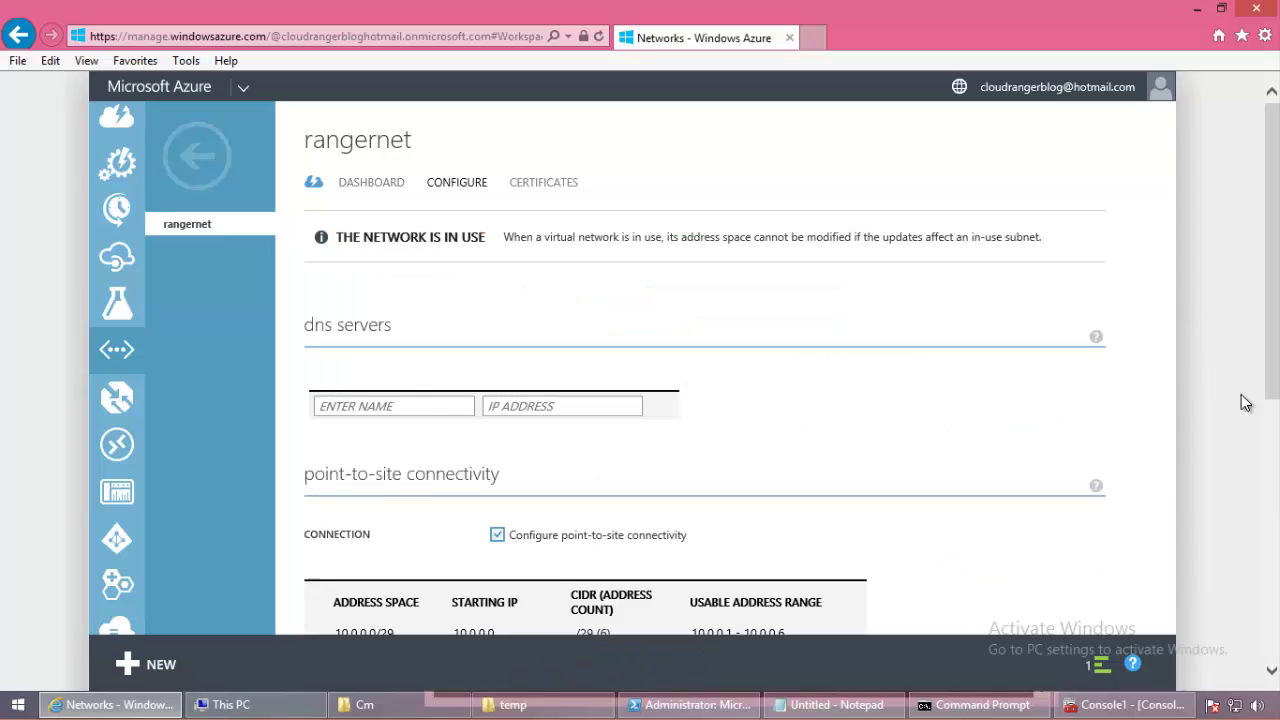
{"action": "left_click", "coordinate": [1266, 528]}
{"action": "left_click", "coordinate": [1266, 241]}
{"action": "left_click", "coordinate": [190, 157]}
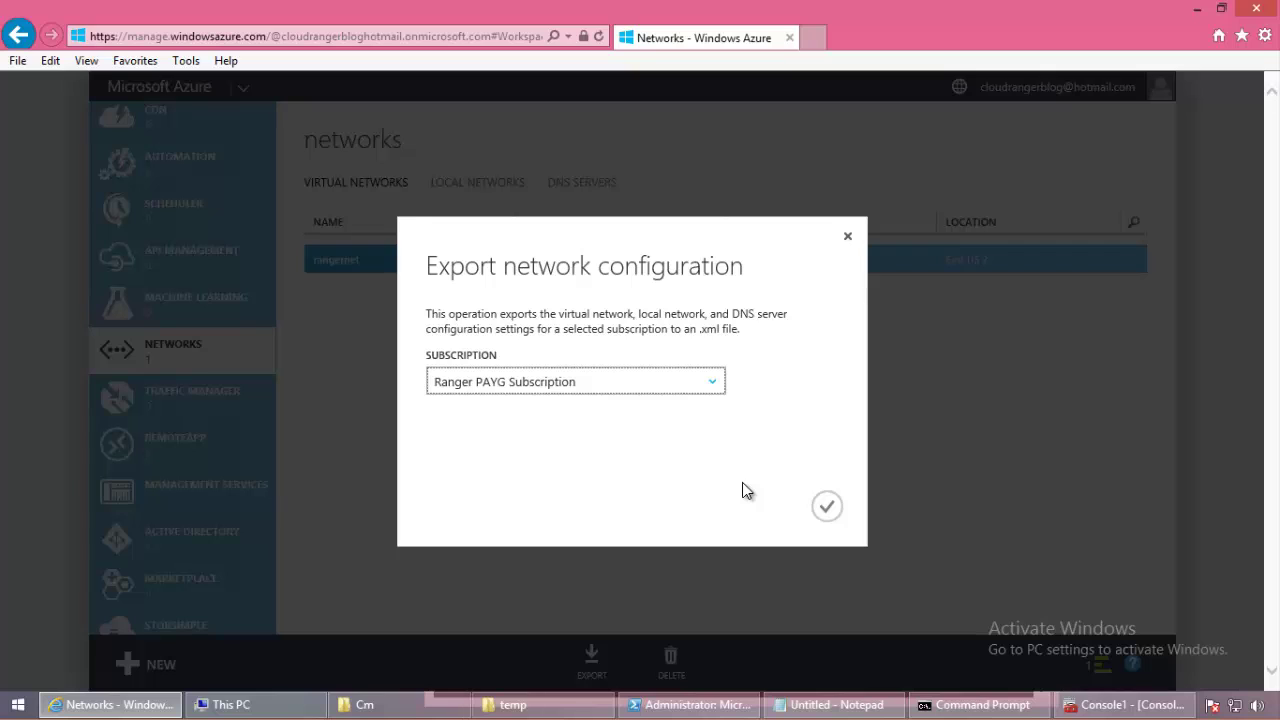
Step: Export the network configuration and save it as NetworkConfig.xml on the Desktop
{"action": "left_click", "coordinate": [826, 506]}
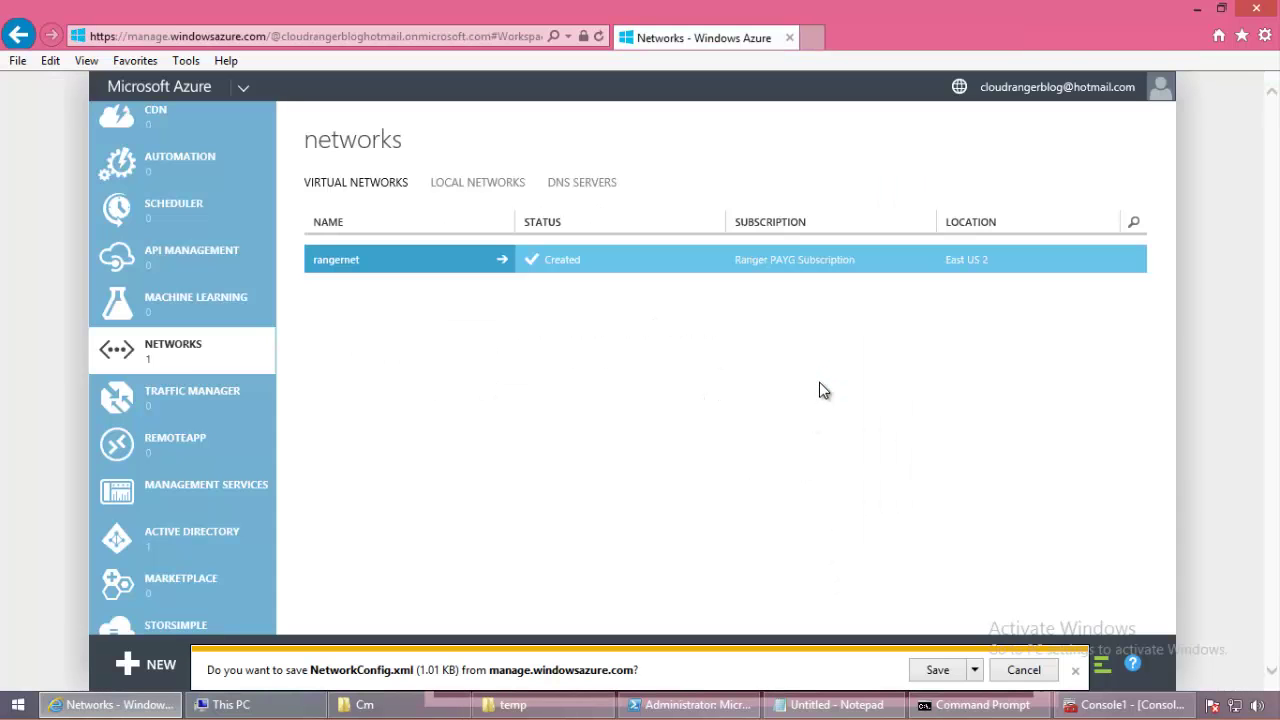
{"action": "left_click", "coordinate": [974, 670]}
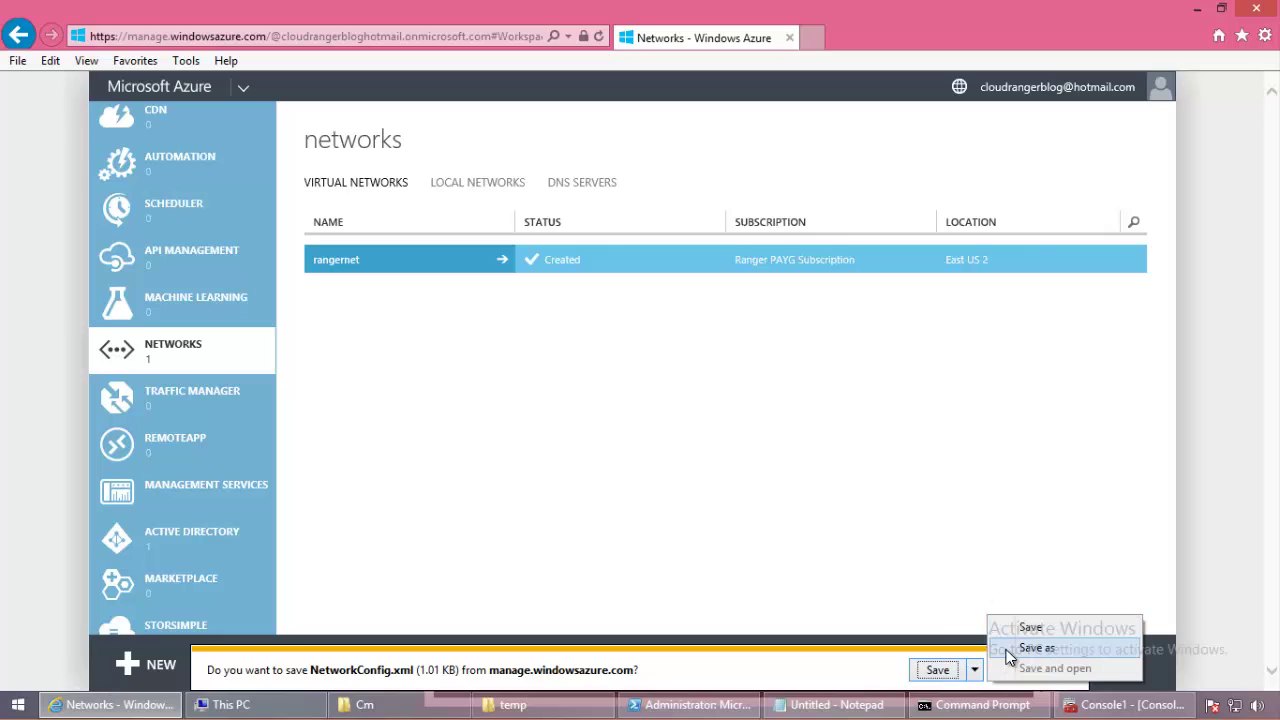
{"action": "left_click", "coordinate": [1010, 652]}
{"action": "left_click", "coordinate": [372, 228]}
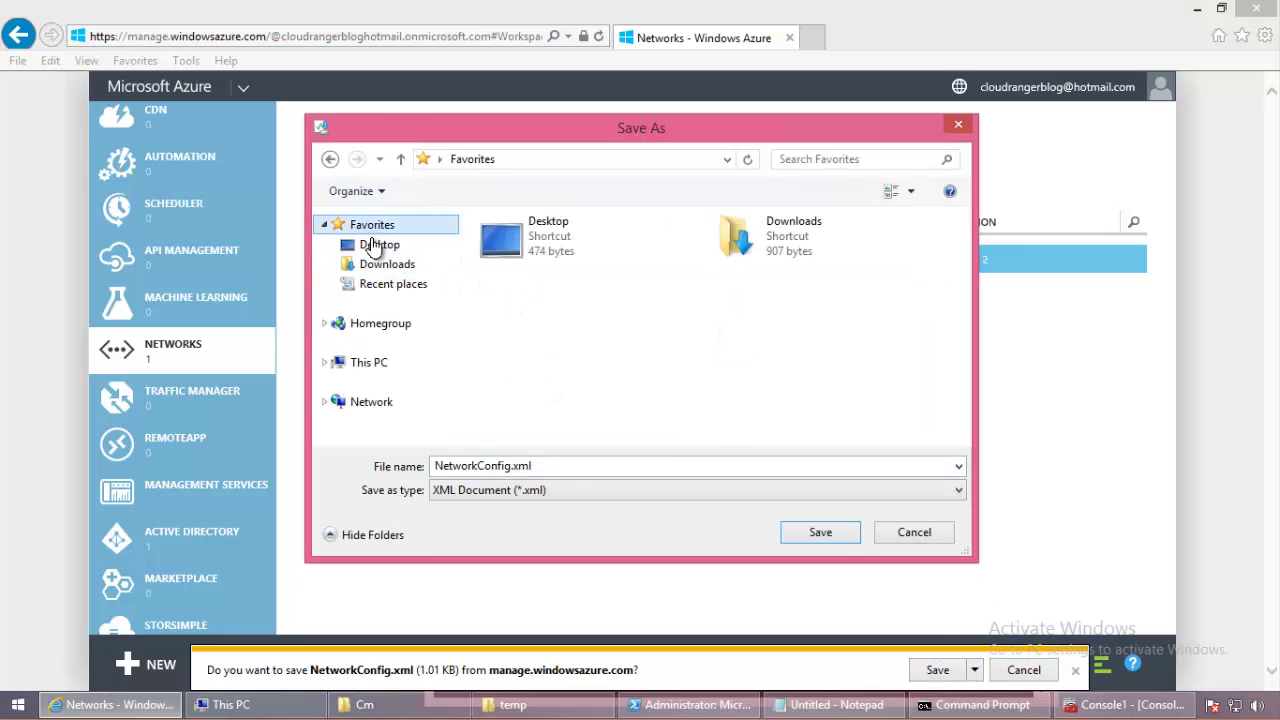
{"action": "left_click", "coordinate": [375, 245]}
{"action": "left_click", "coordinate": [837, 531]}
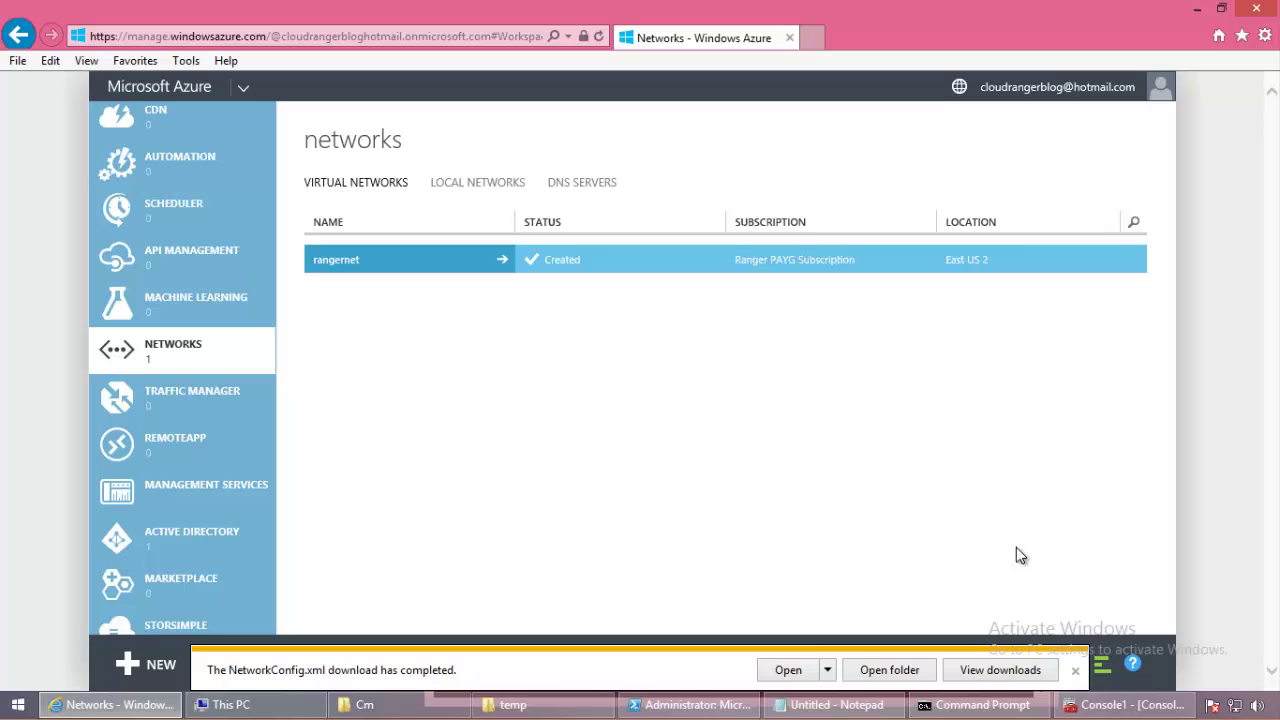
{"action": "left_click", "coordinate": [1075, 670]}
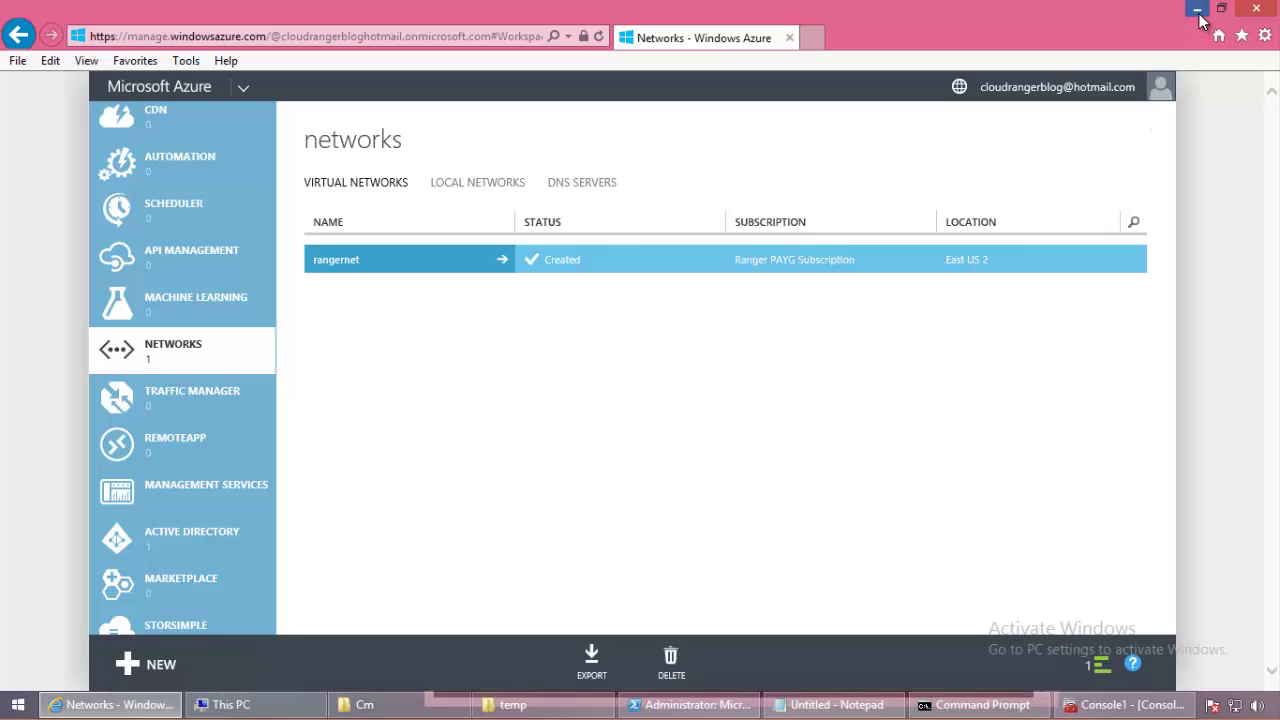
Step: Minimise Internet Explorer, PowerShell and Command Prompt to reveal the desktop
{"action": "left_click", "coordinate": [1199, 14]}
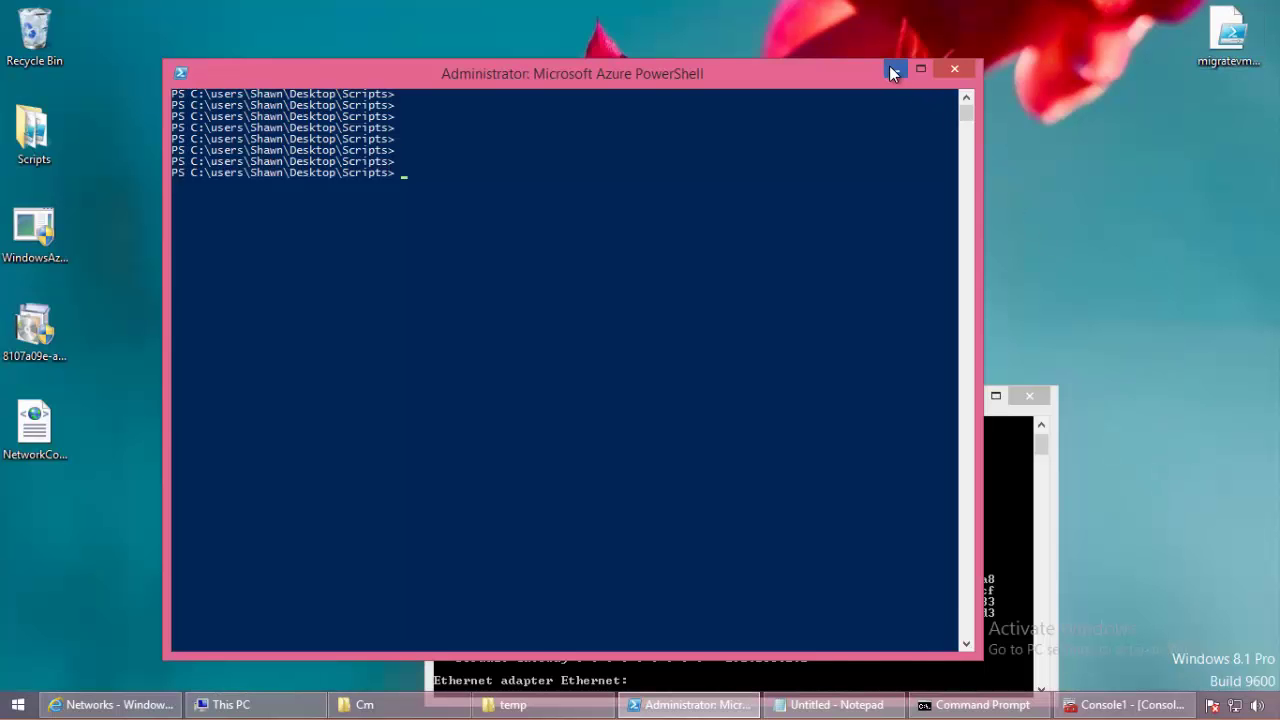
{"action": "left_click", "coordinate": [893, 73]}
{"action": "left_click", "coordinate": [976, 397]}
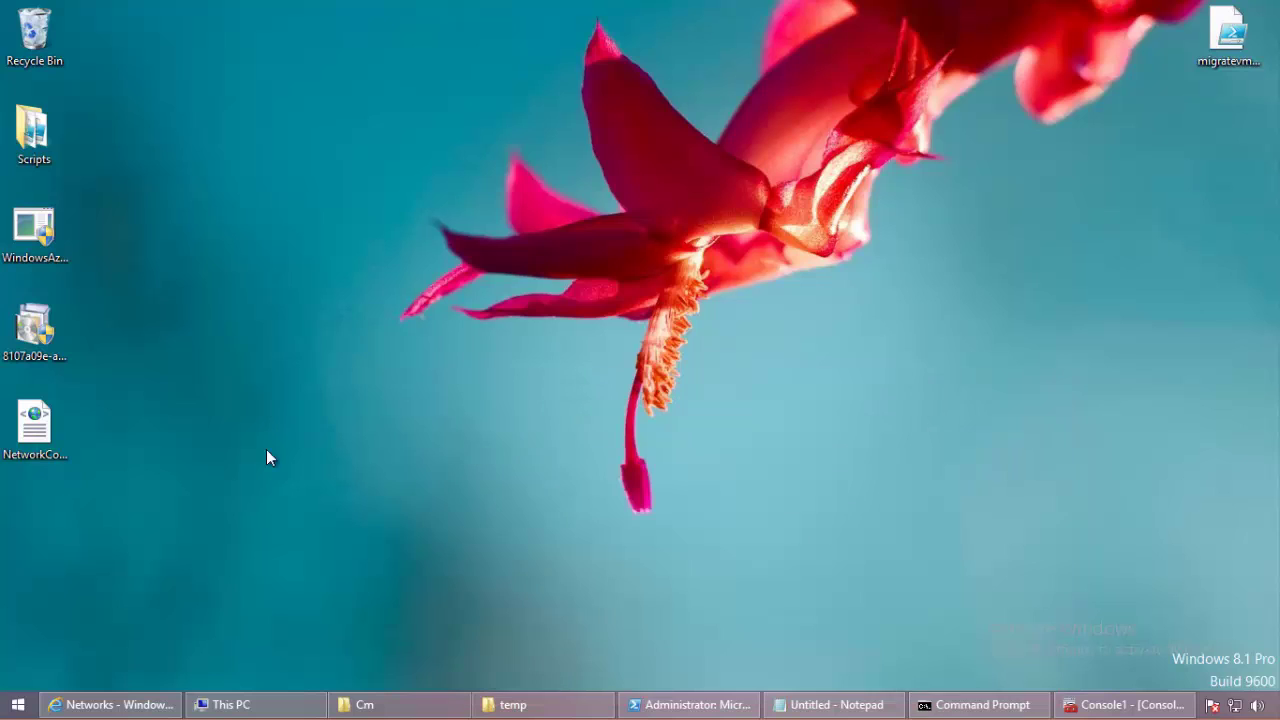
Step: Open NetworkConfig.xml from the desktop in Internet Explorer, toggle its GatewaySubnet node, then close it
{"action": "right_click", "coordinate": [14, 432]}
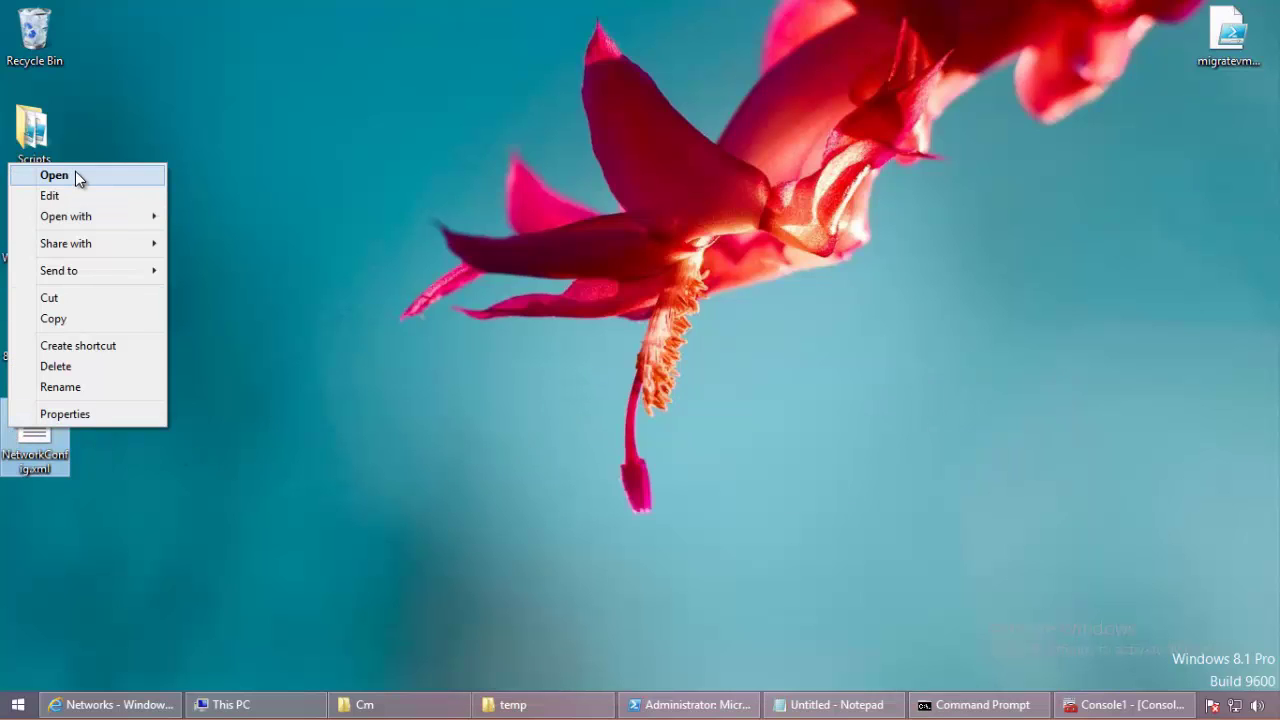
{"action": "left_click", "coordinate": [75, 175]}
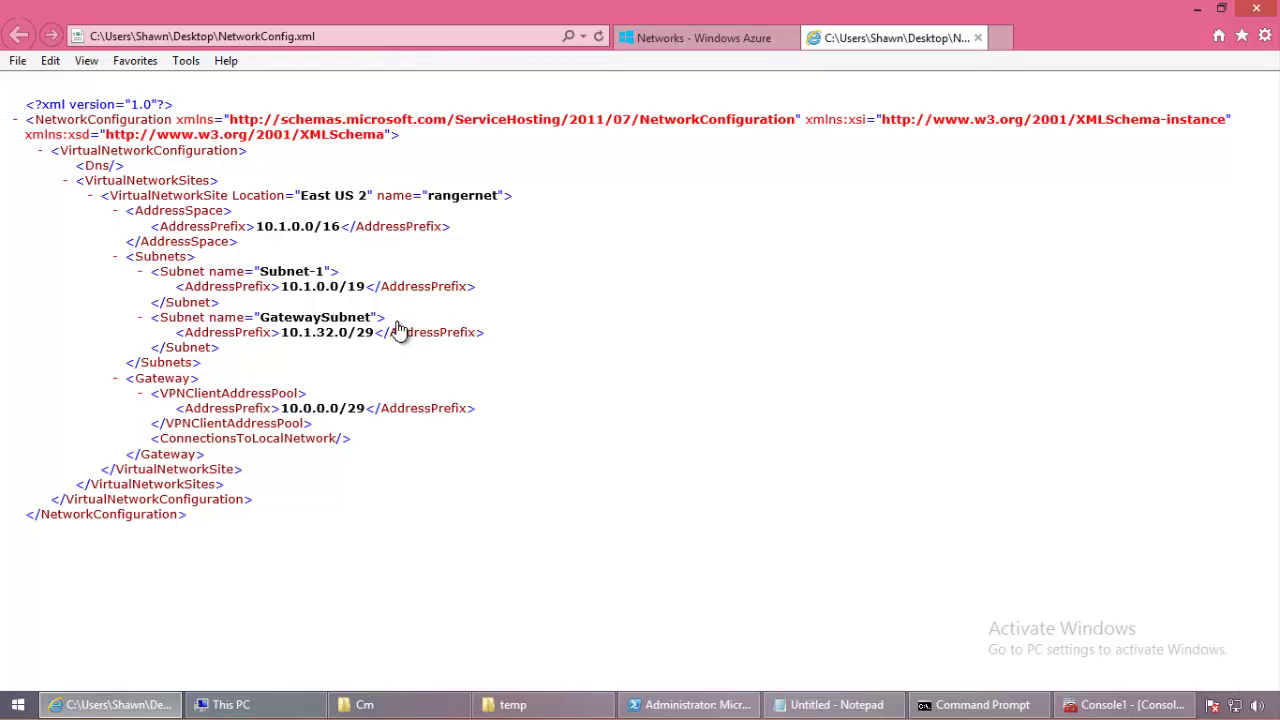
{"action": "left_click", "coordinate": [240, 320]}
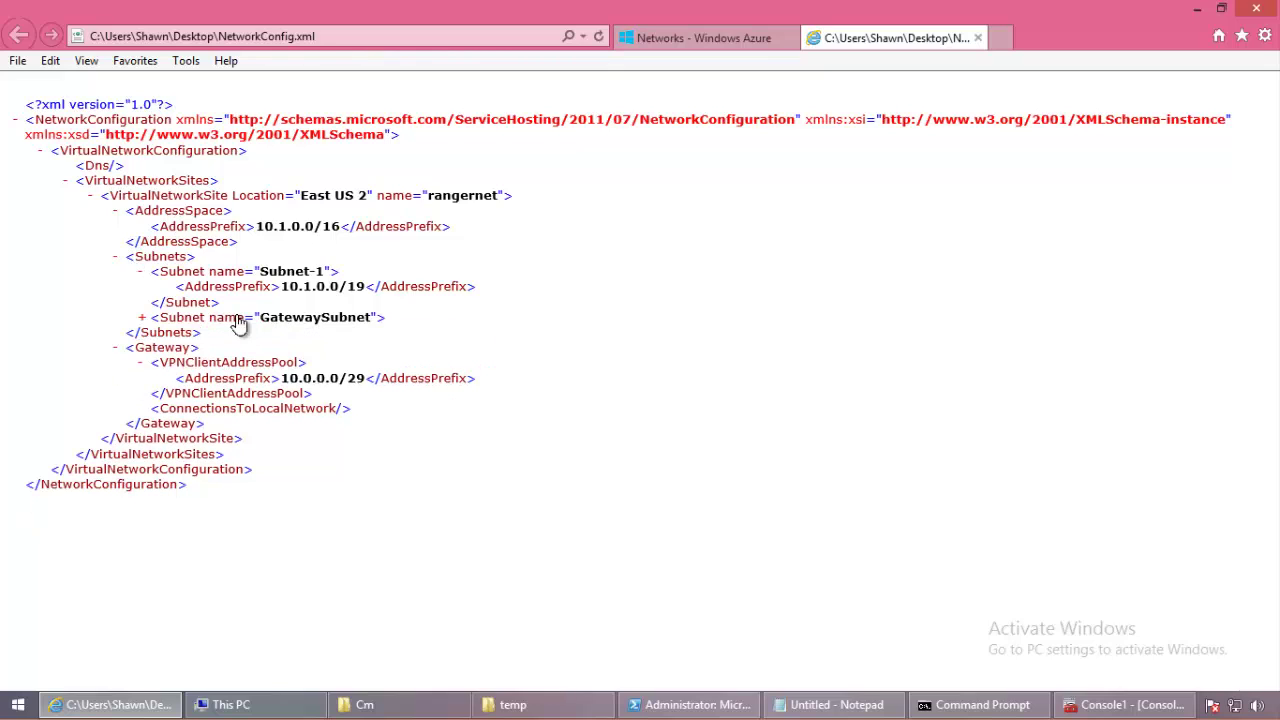
{"action": "left_click", "coordinate": [270, 320]}
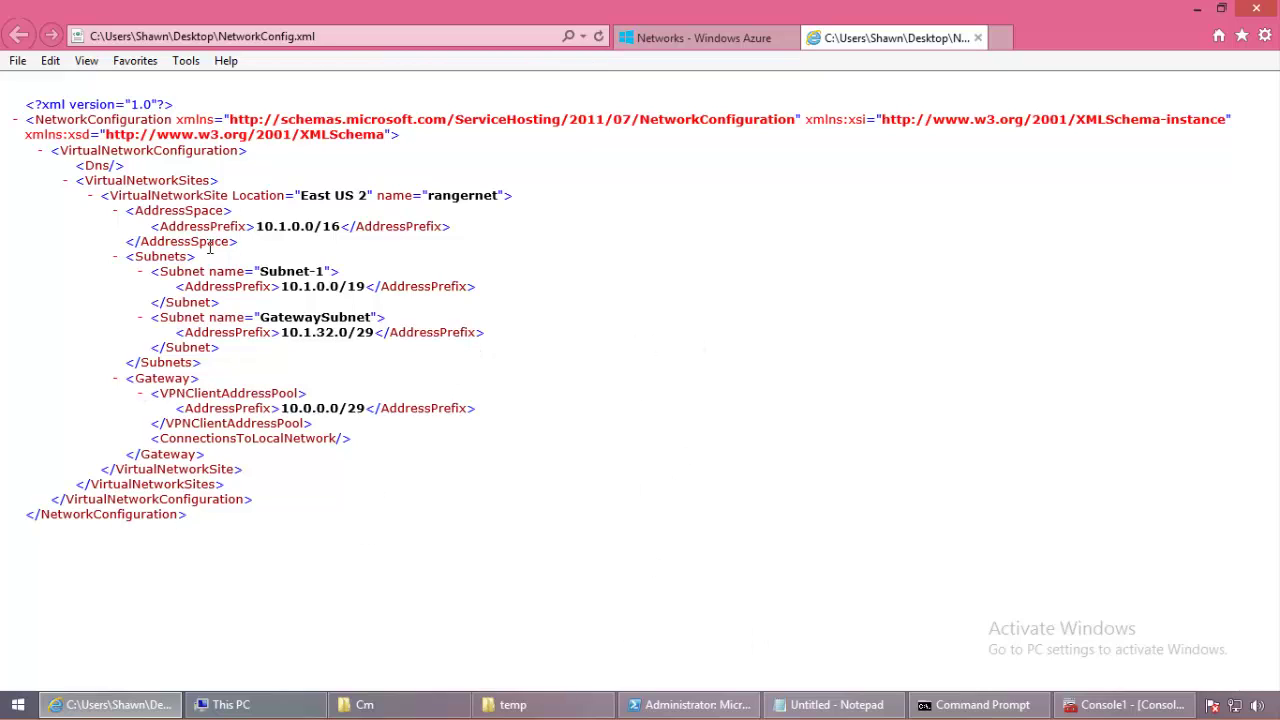
{"action": "left_click", "coordinate": [977, 37]}
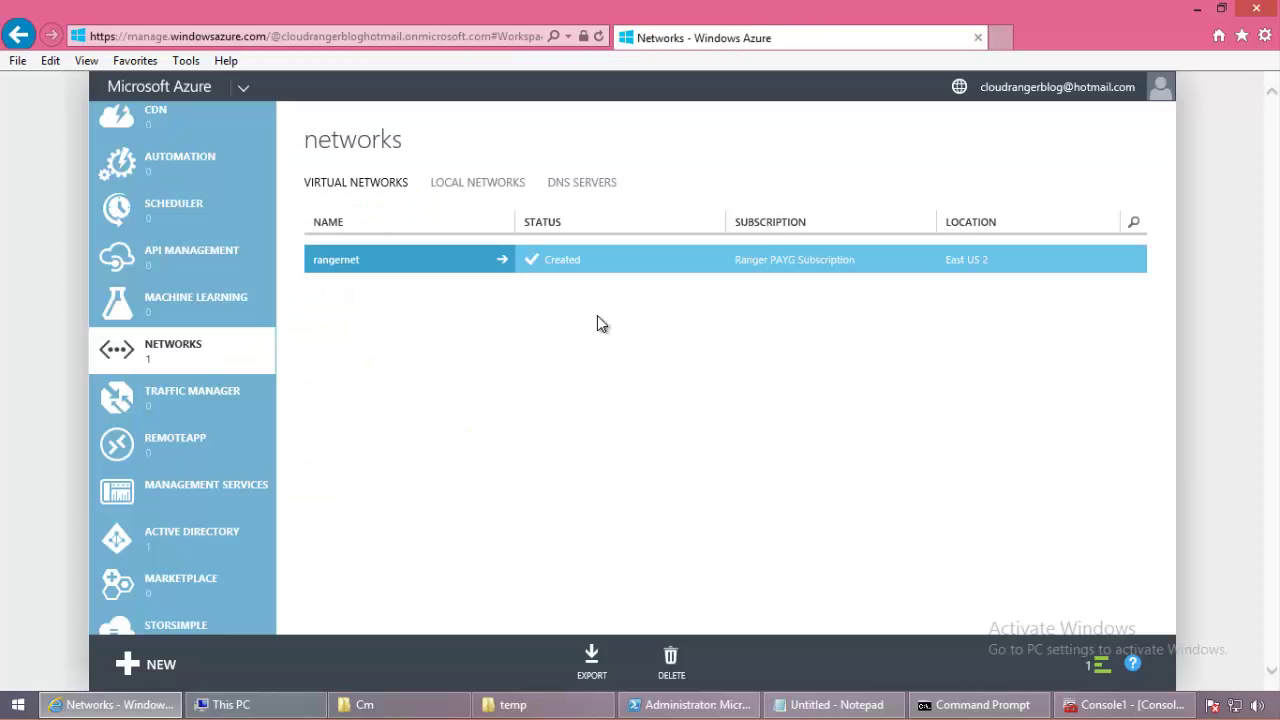